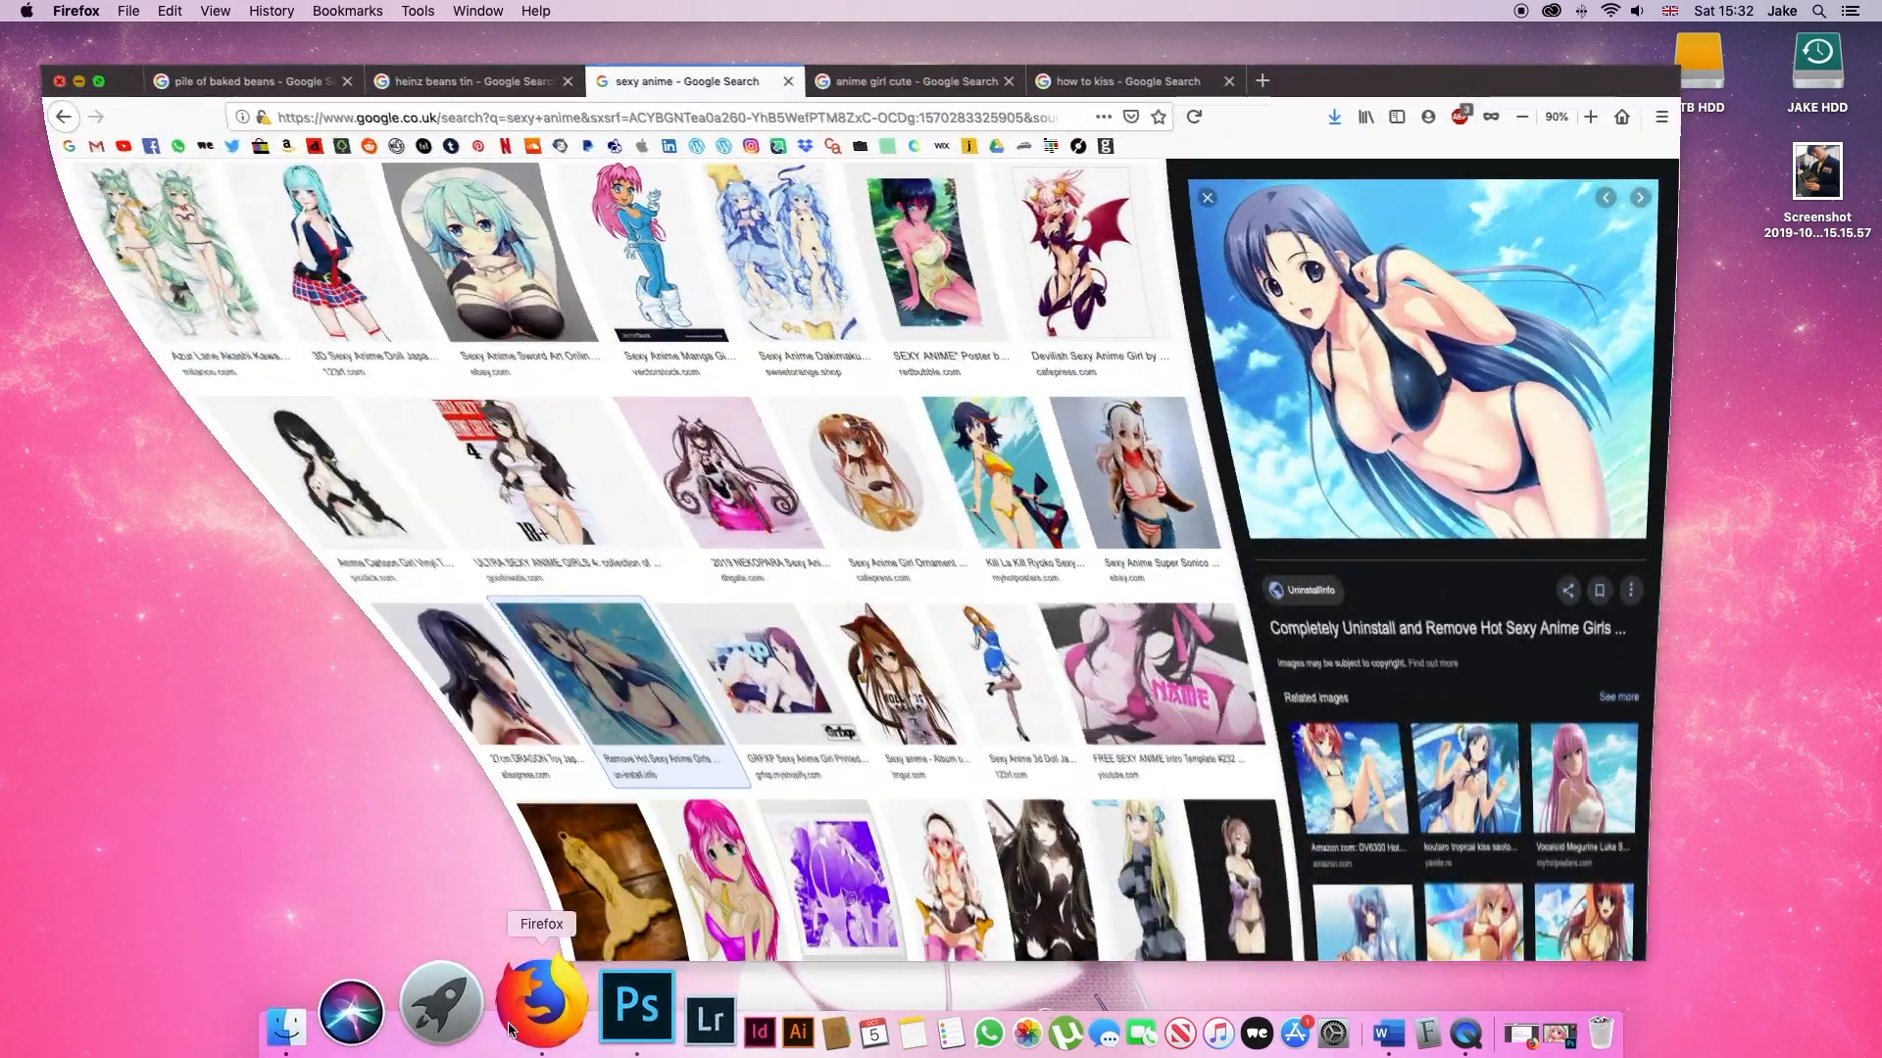
- Look through the Heinz beans tin image search results for a suitable can picture
click(422, 85)
scroll(702, 363, down, 2)
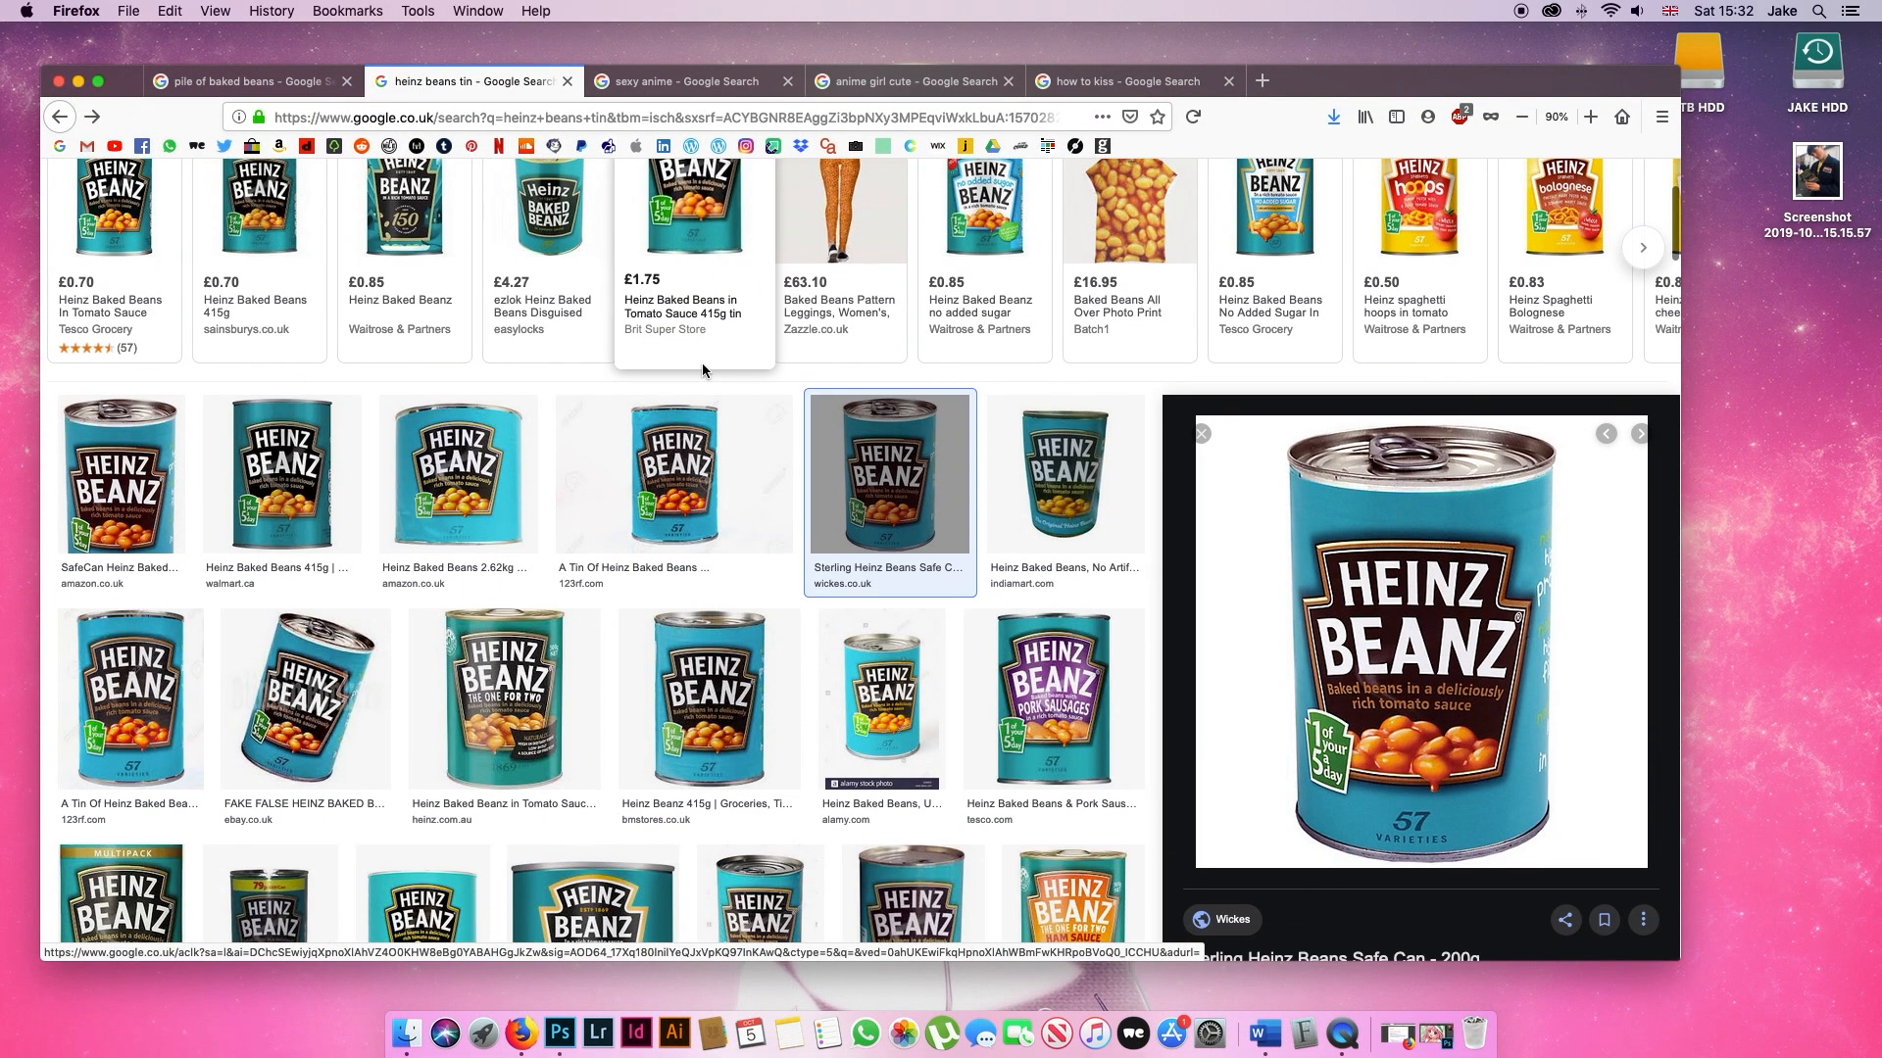
scroll(702, 362, down, 2)
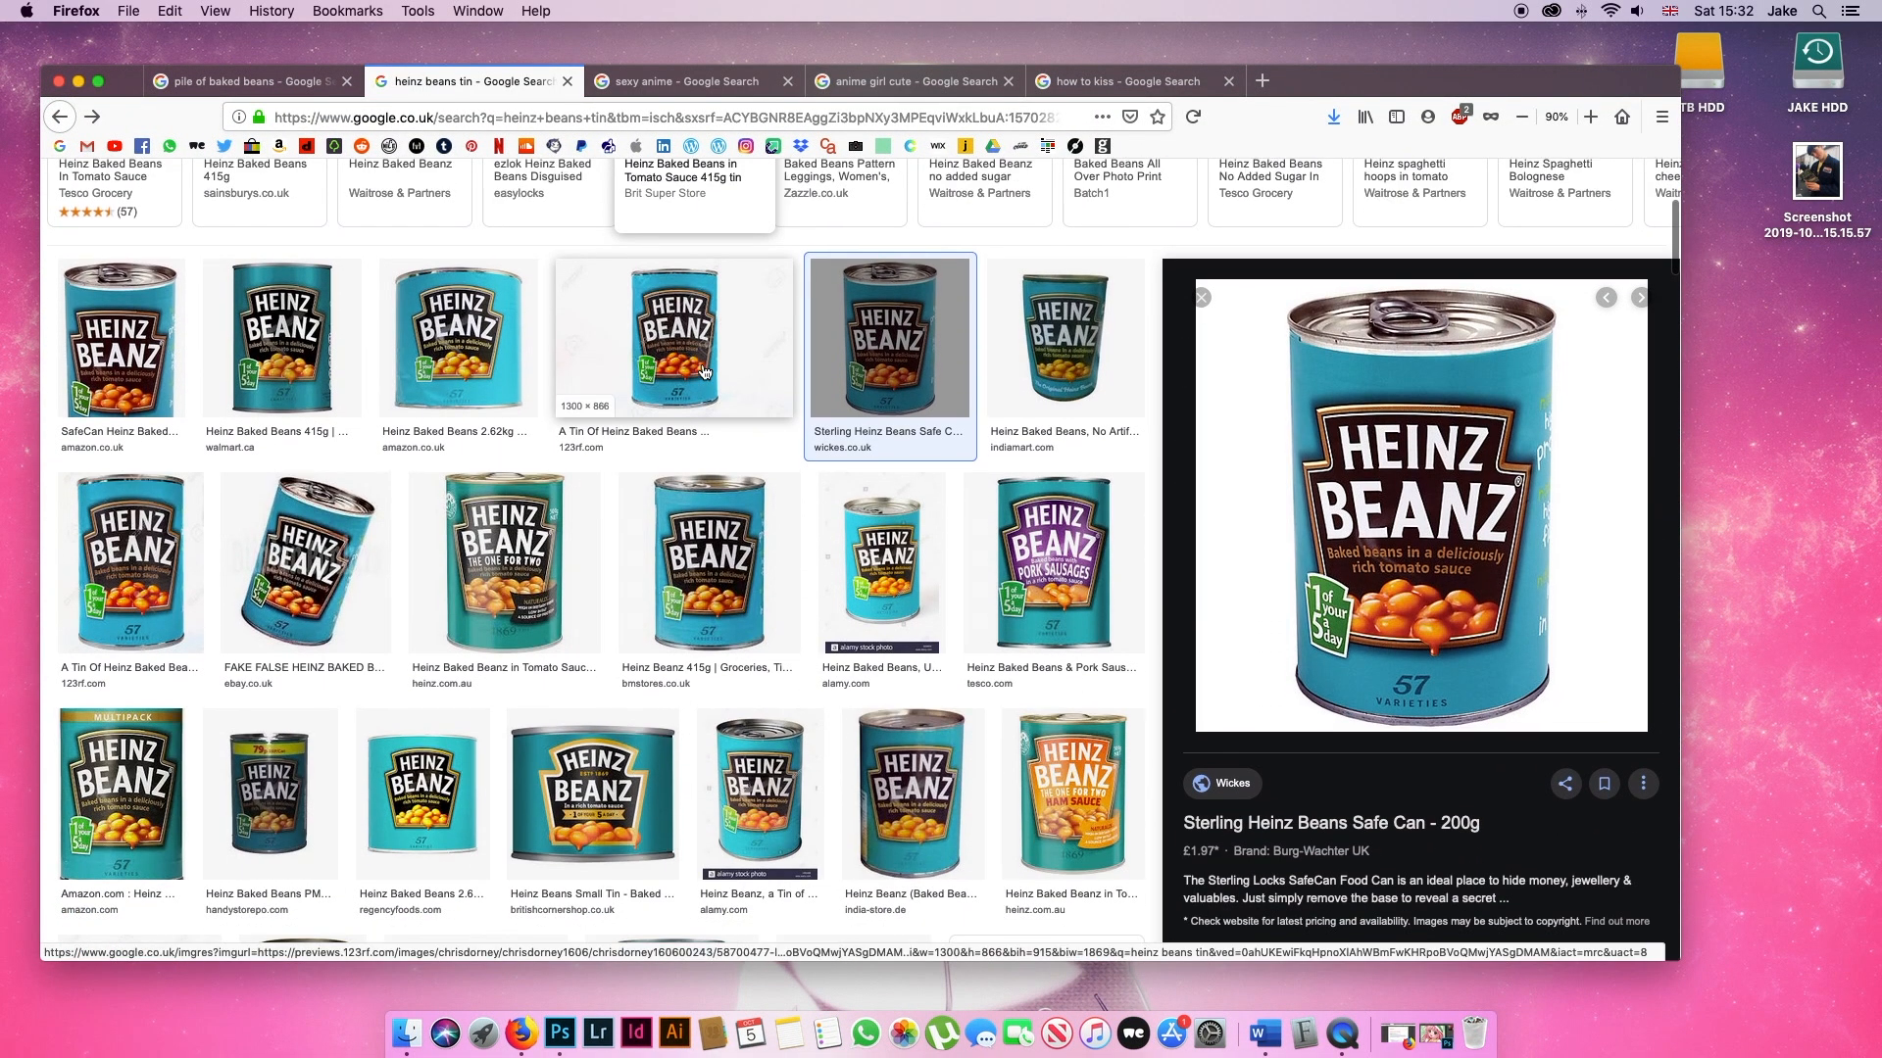
click(271, 87)
click(467, 81)
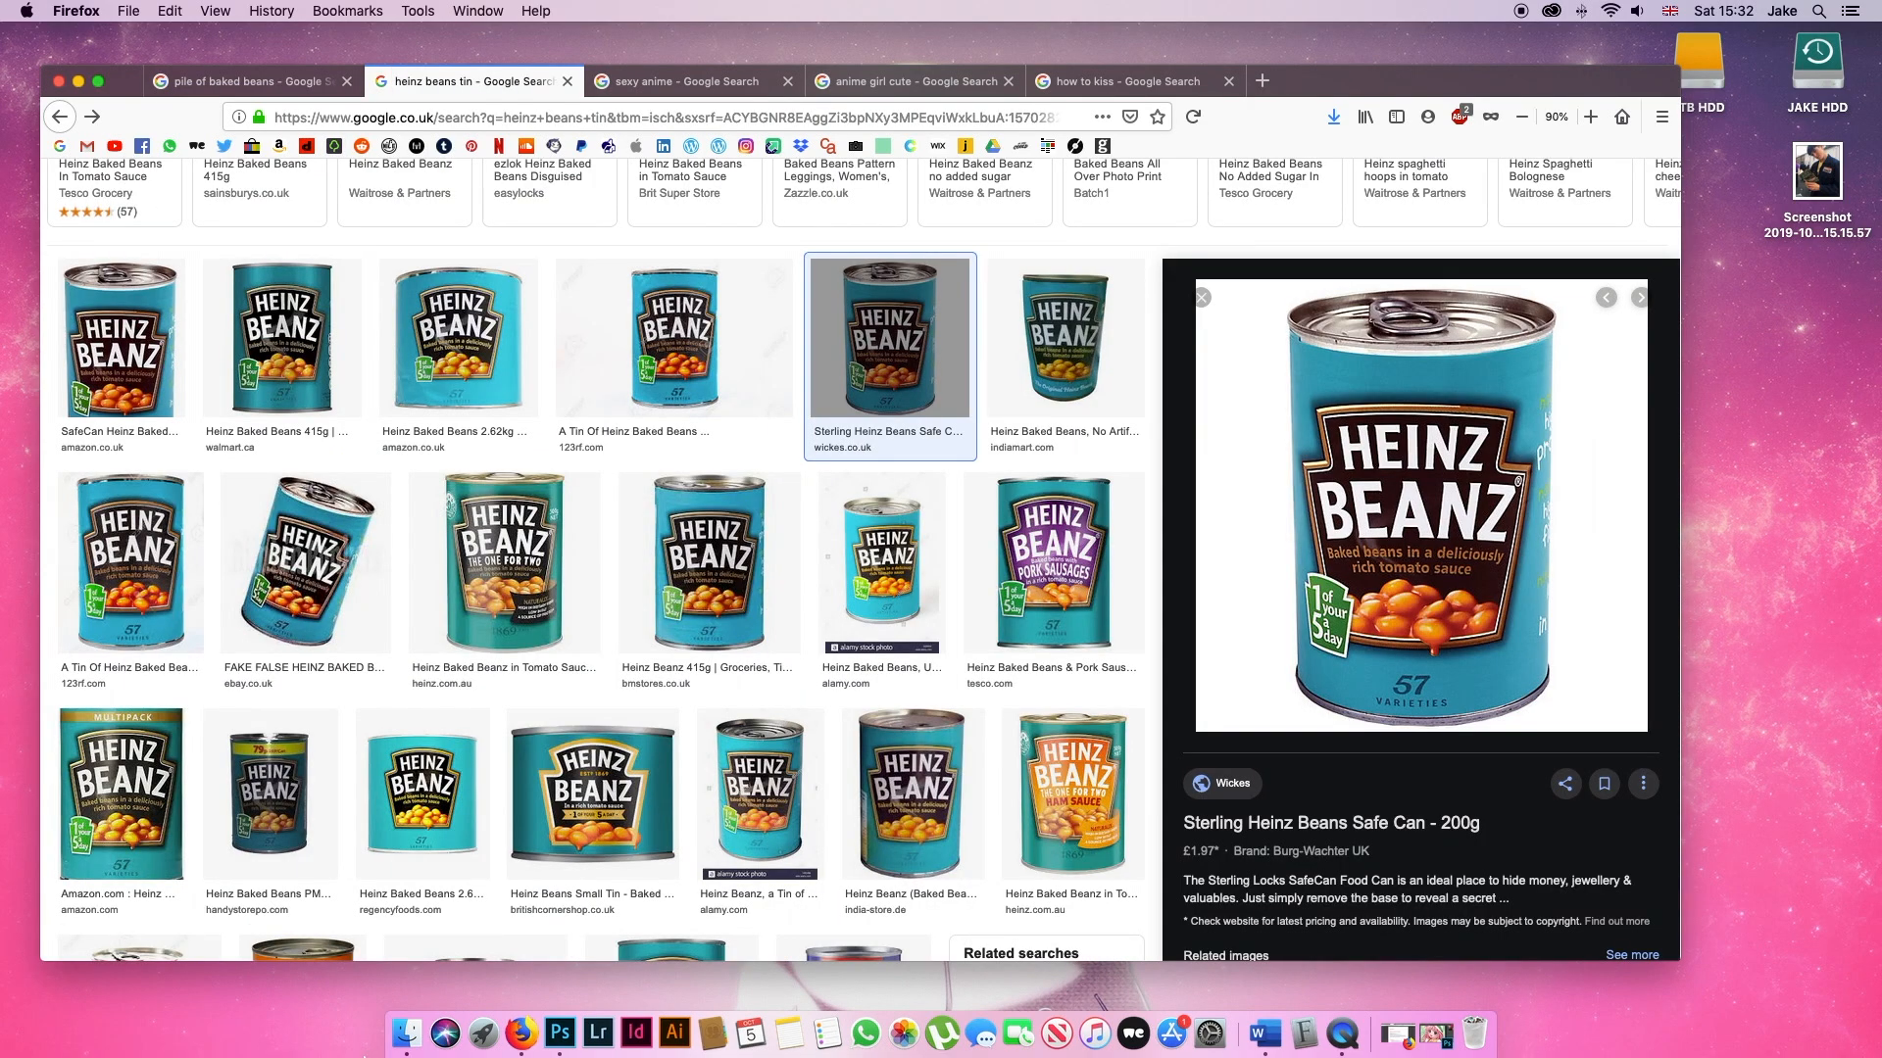
- Switch to Finder and view the saved bean images in the Beans folder inside Documents
click(415, 1028)
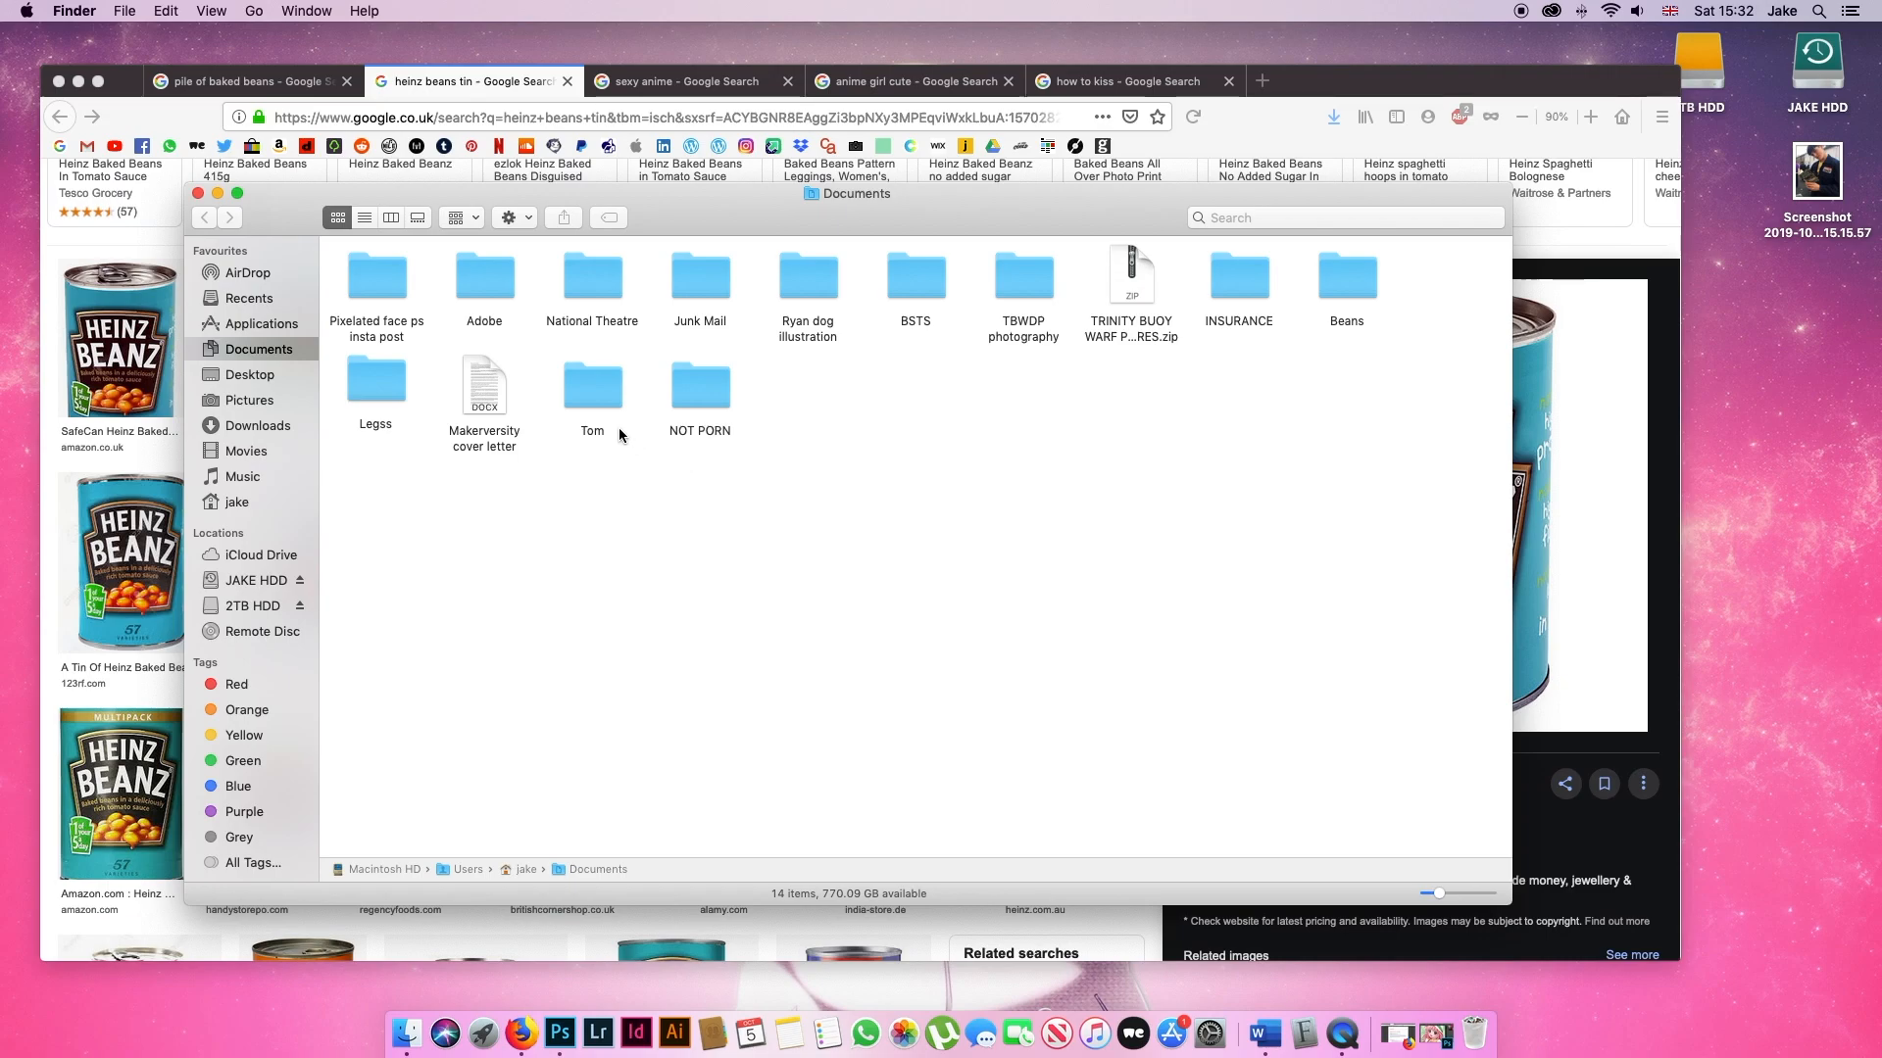
double_click(1349, 279)
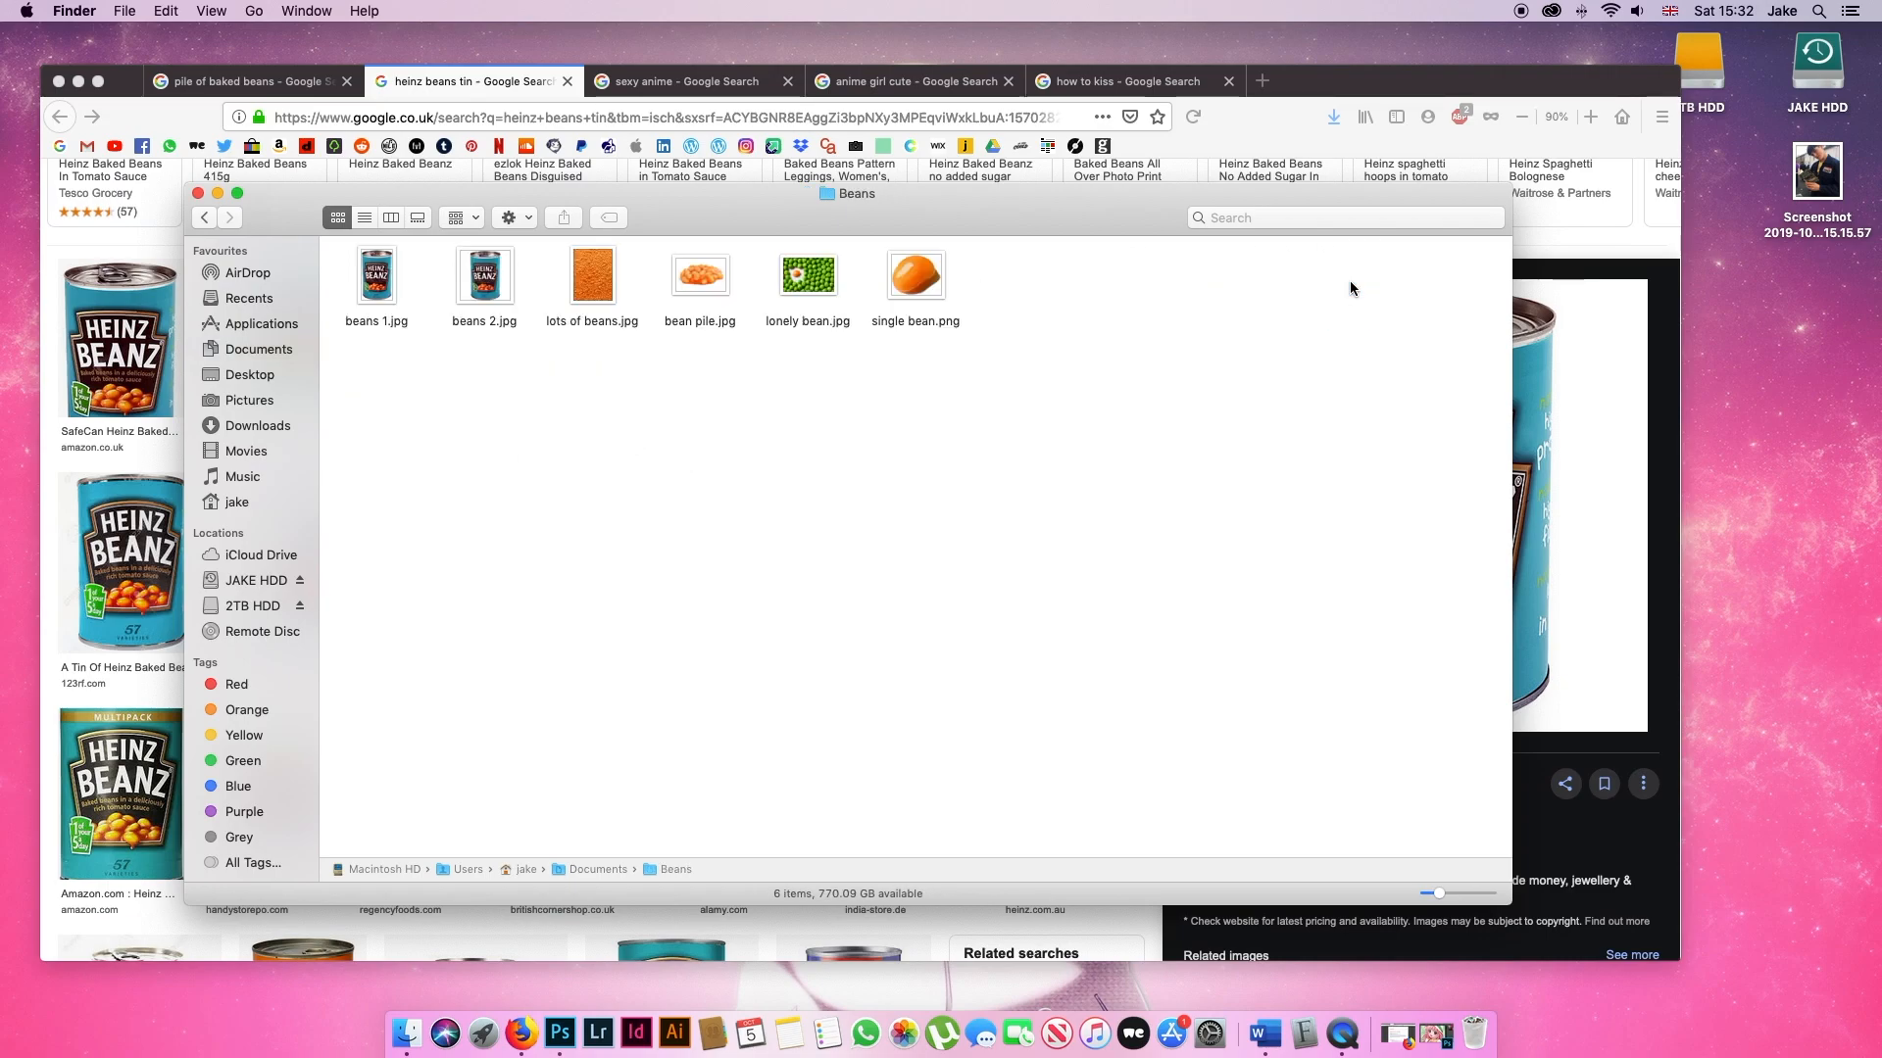
click(203, 219)
- Preview all the photos in the friend's photo folder inside Documents one after another
double_click(575, 384)
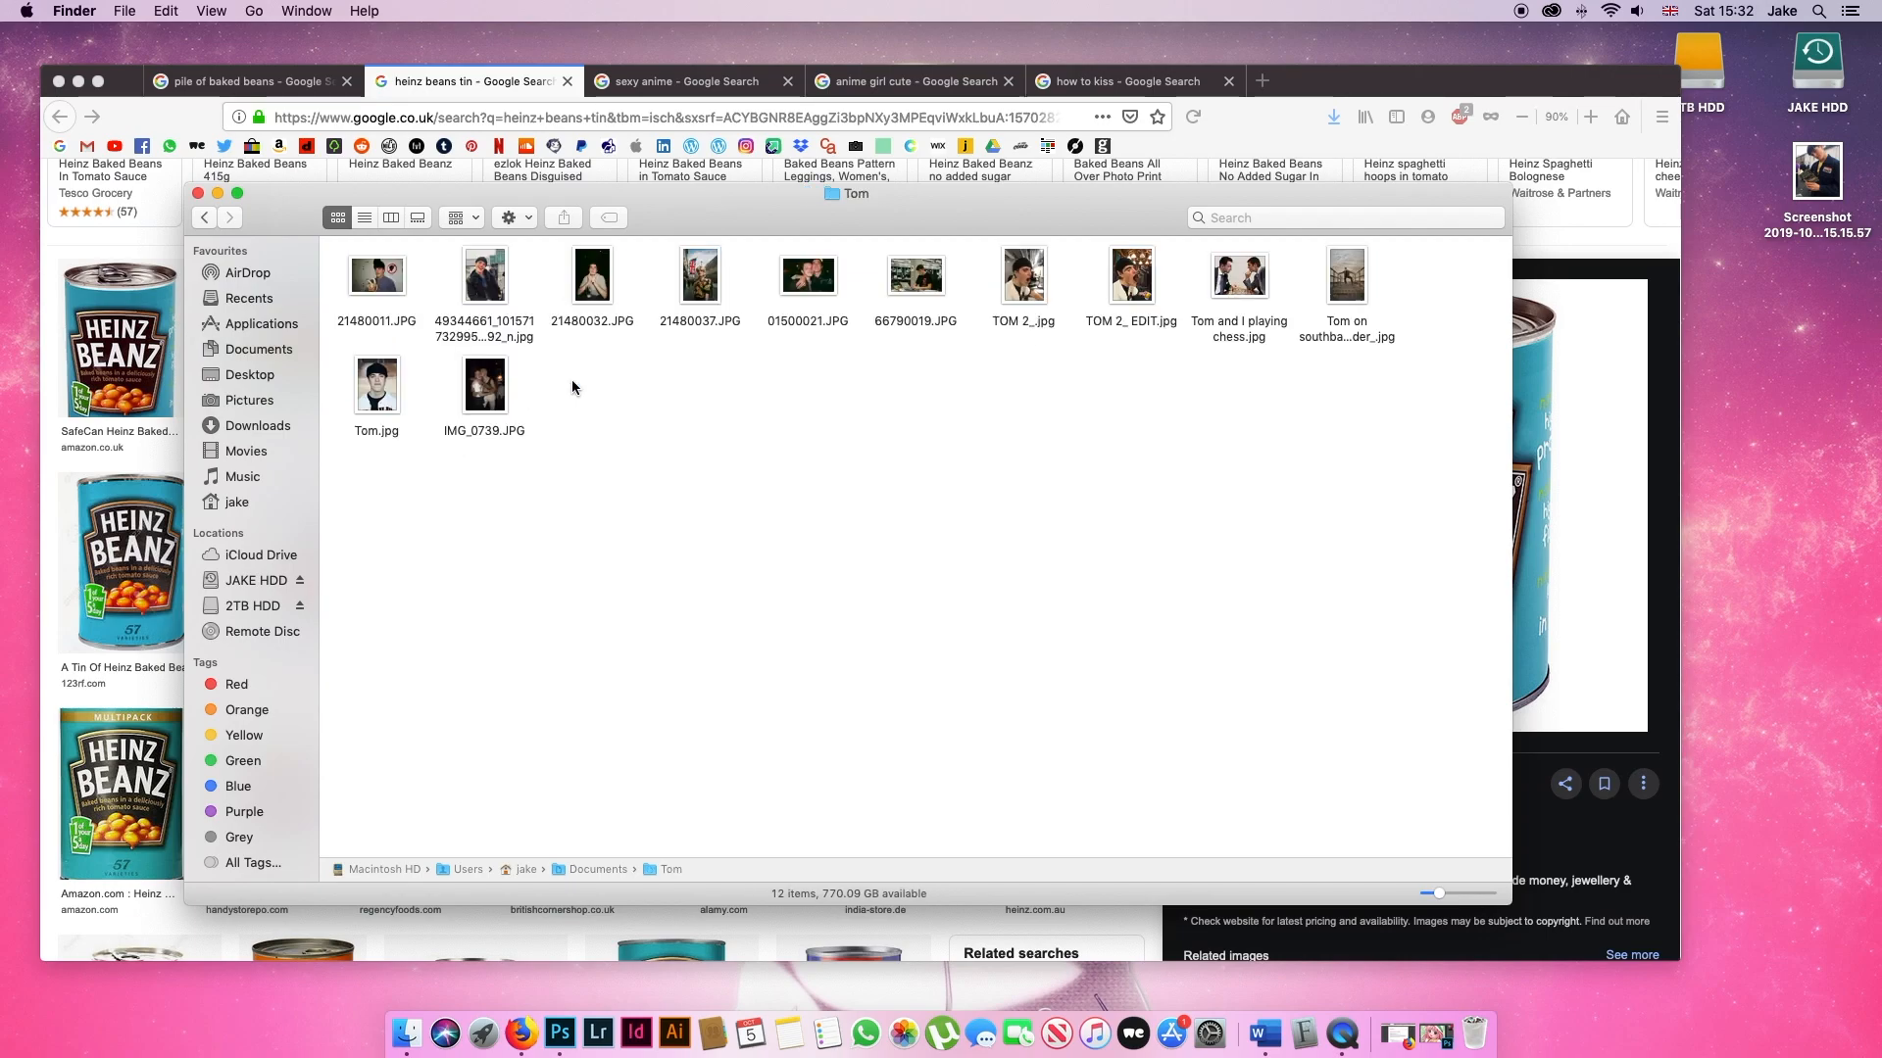
key(super+a)
key(space)
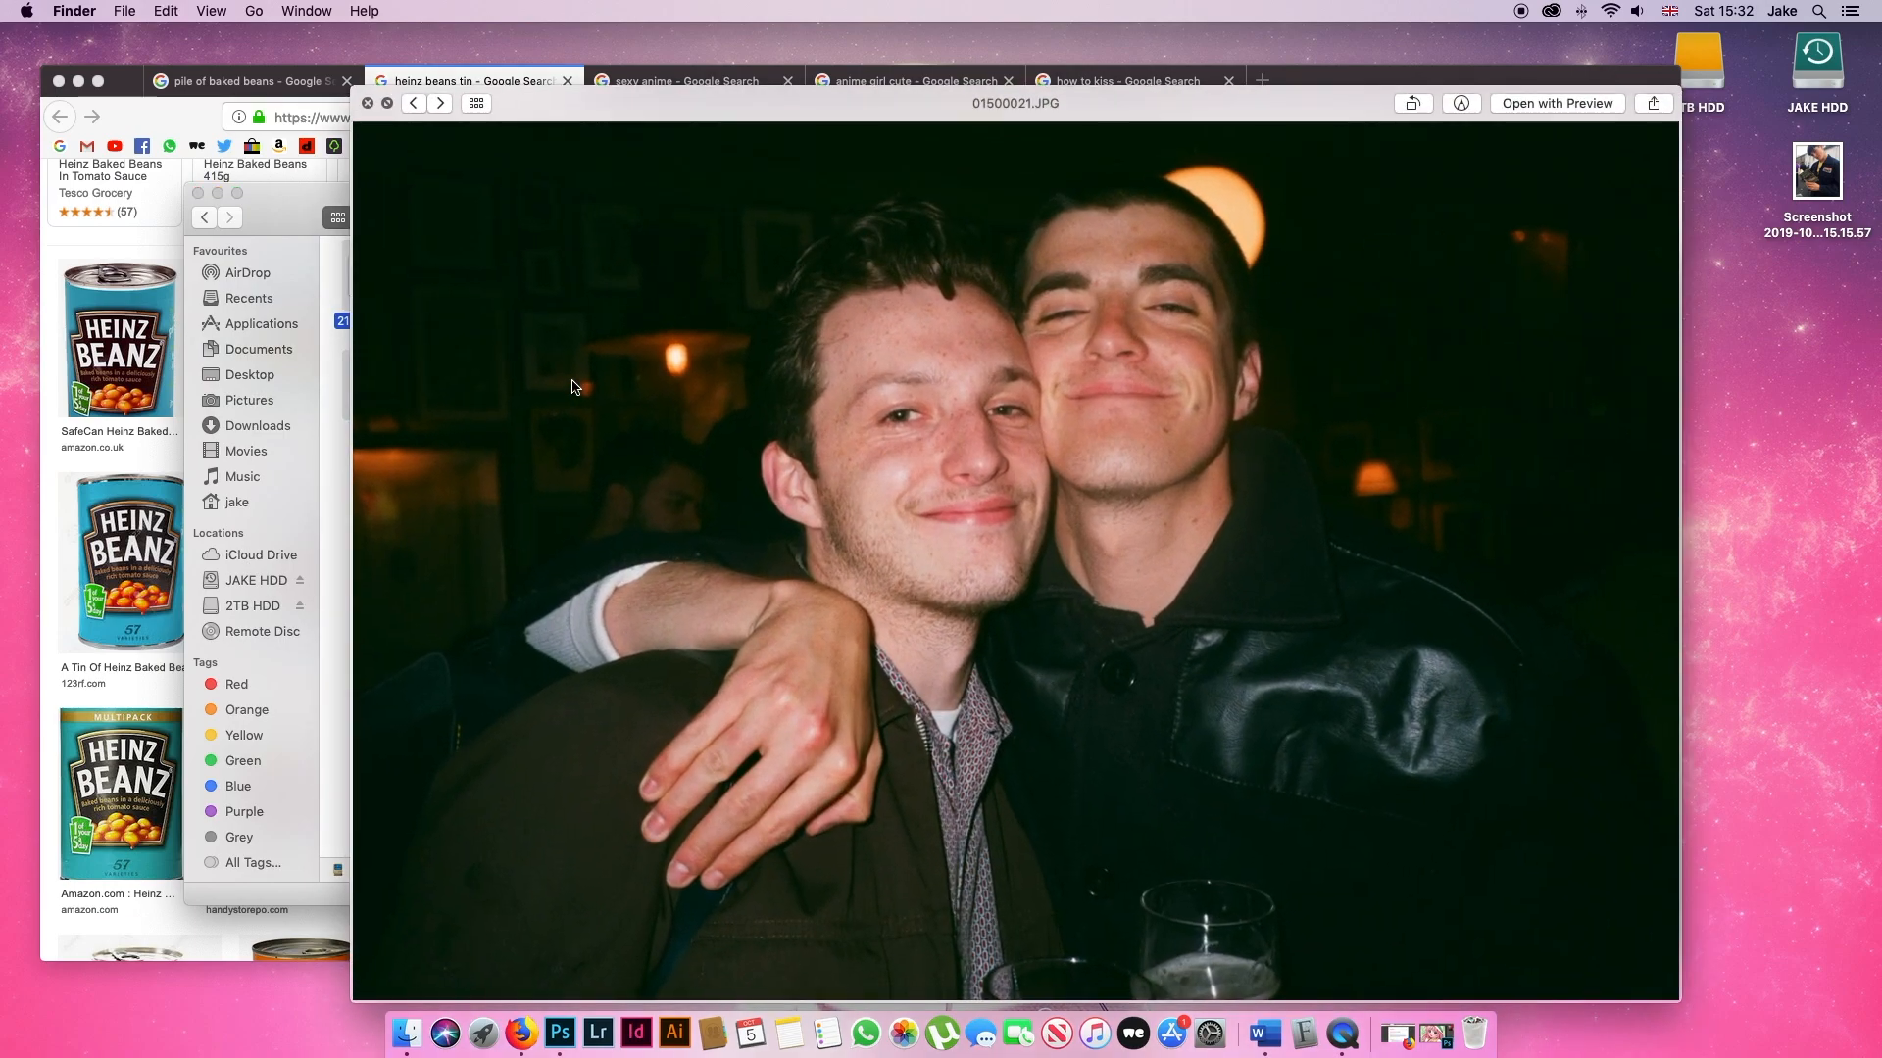
key(Right)
key(Right)
key(Right)
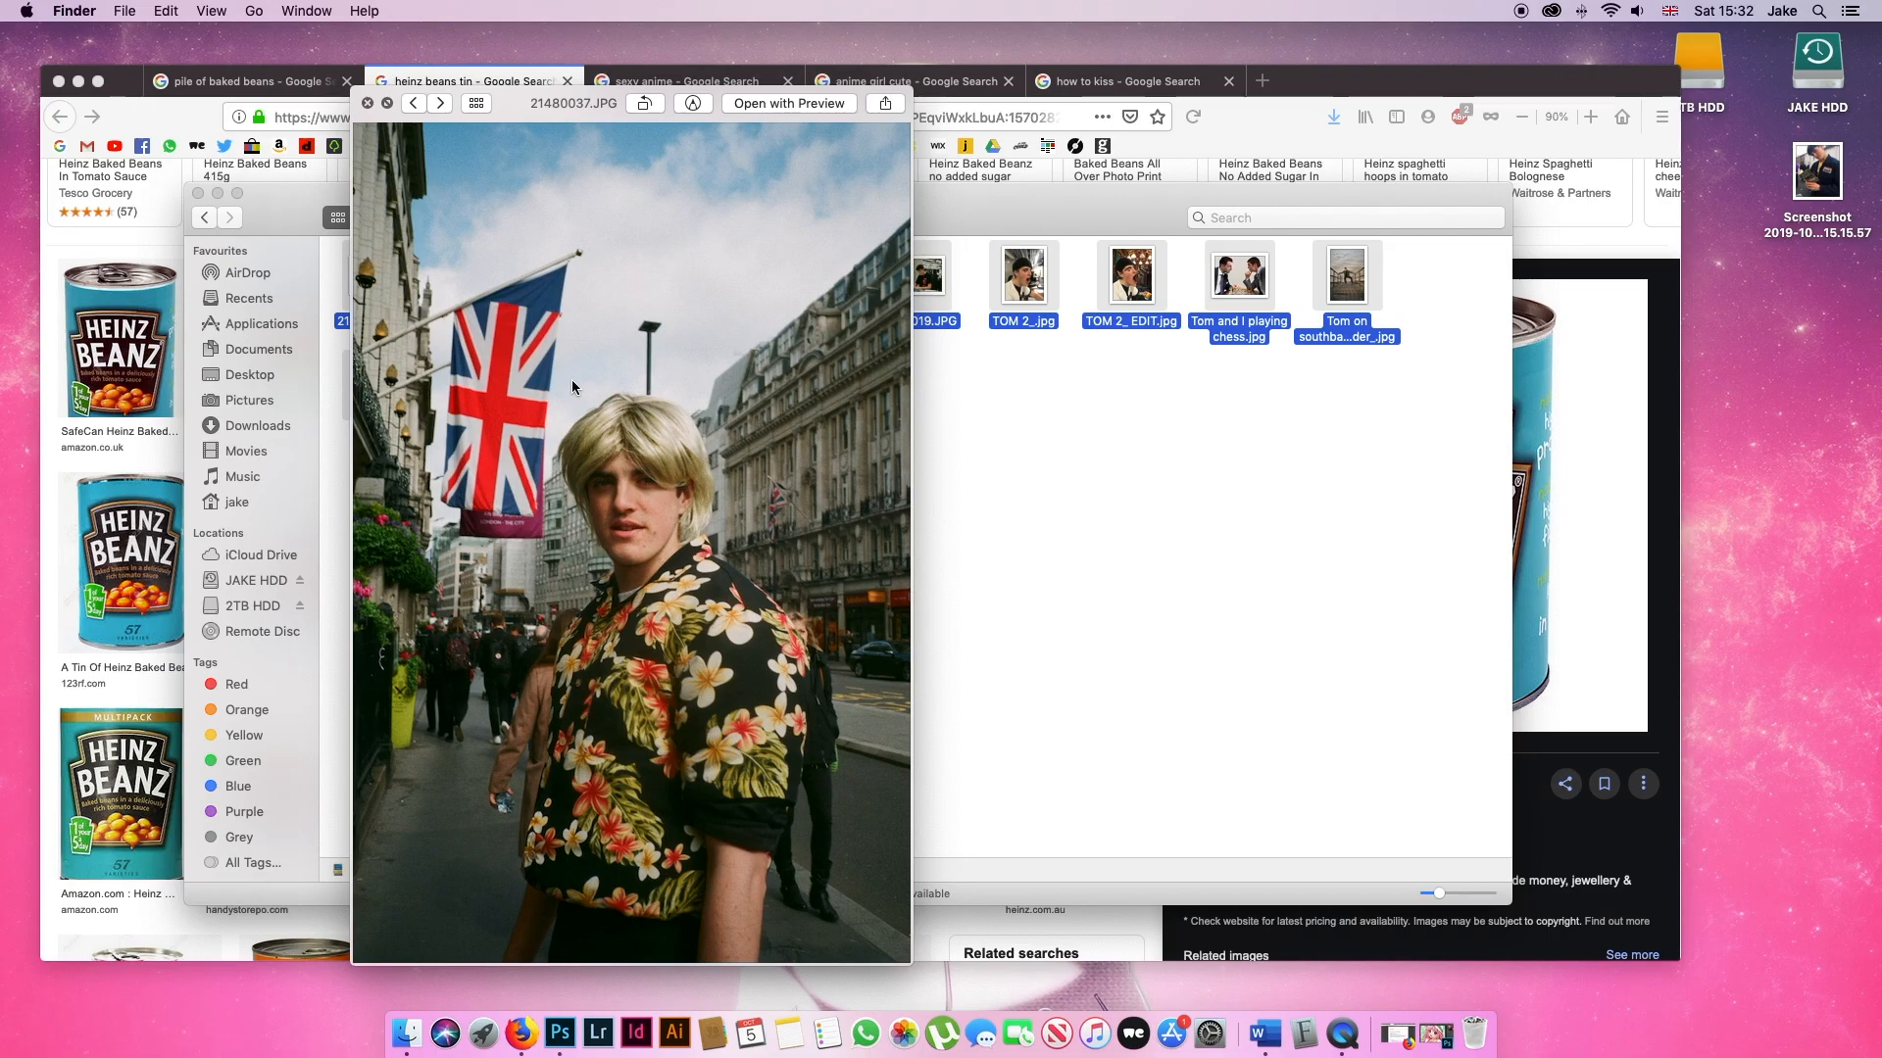
key(Right)
key(Right)
key(Right)
key(Right)
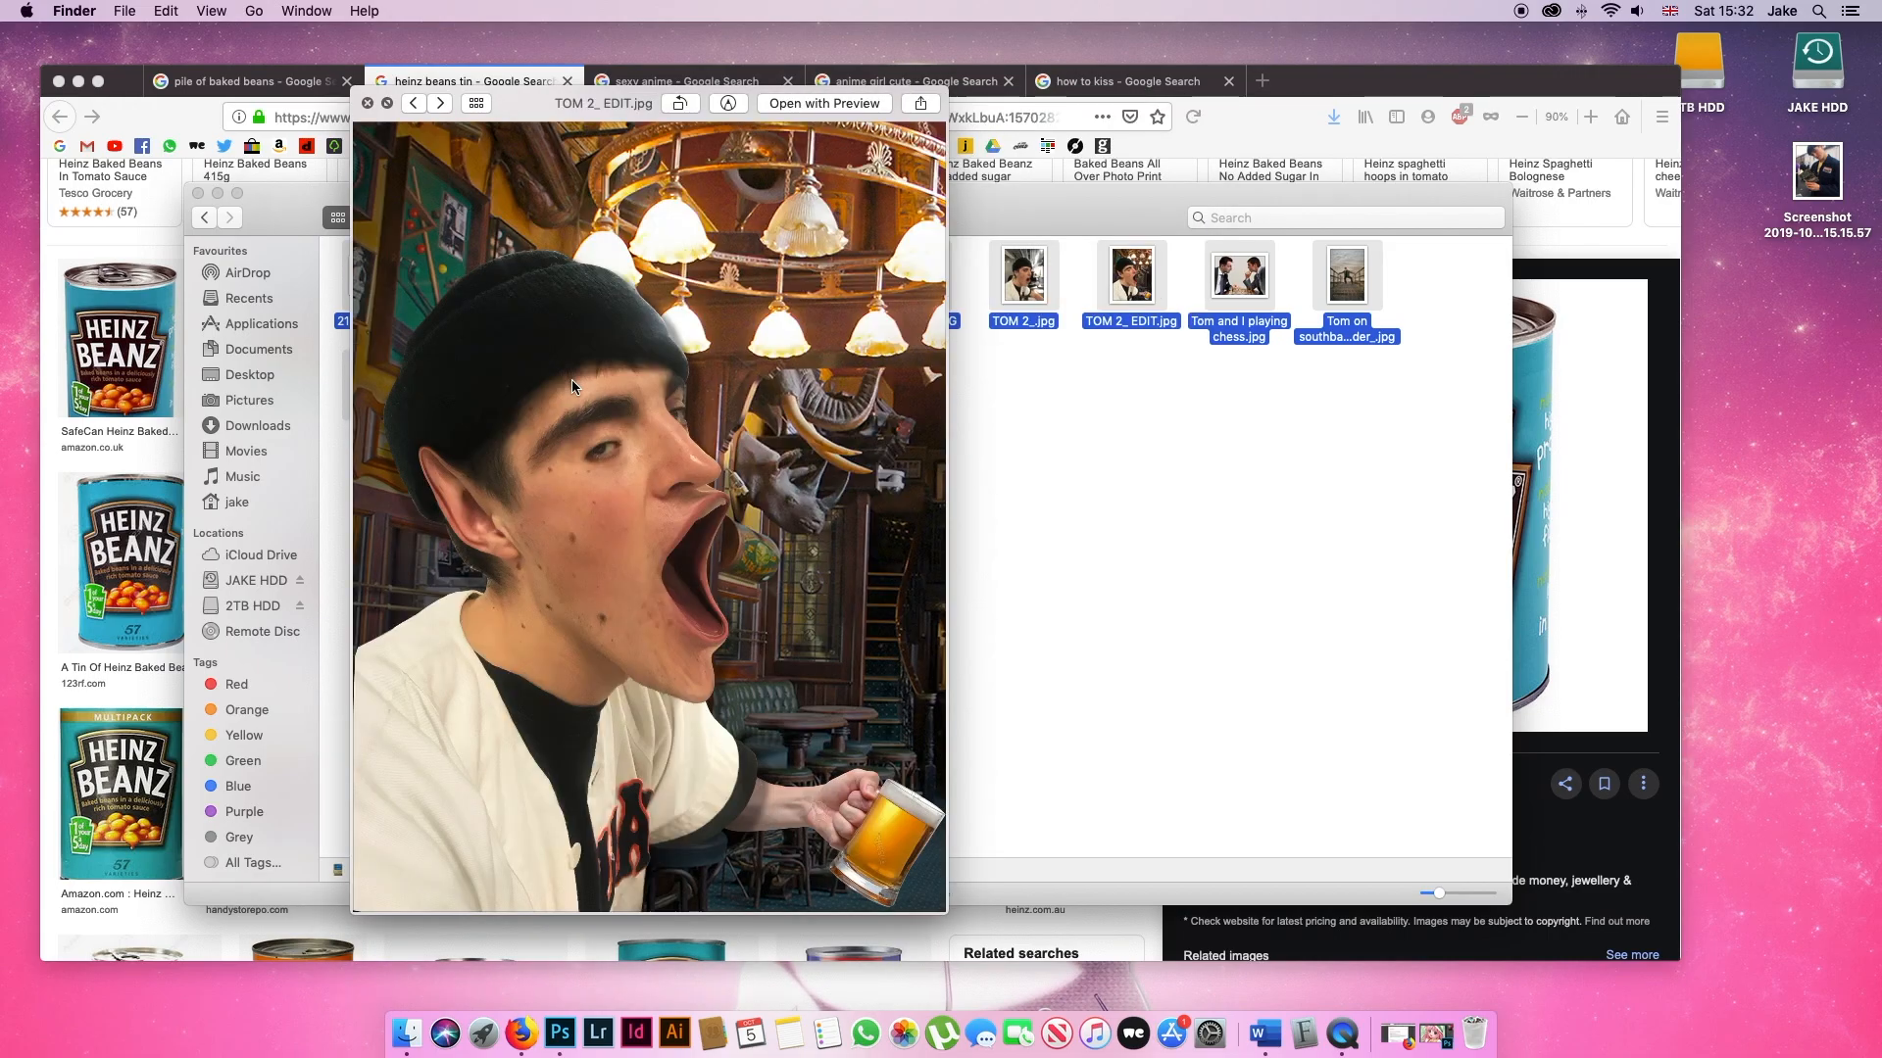
key(Left)
key(Right)
key(Right)
key(Right)
key(Right)
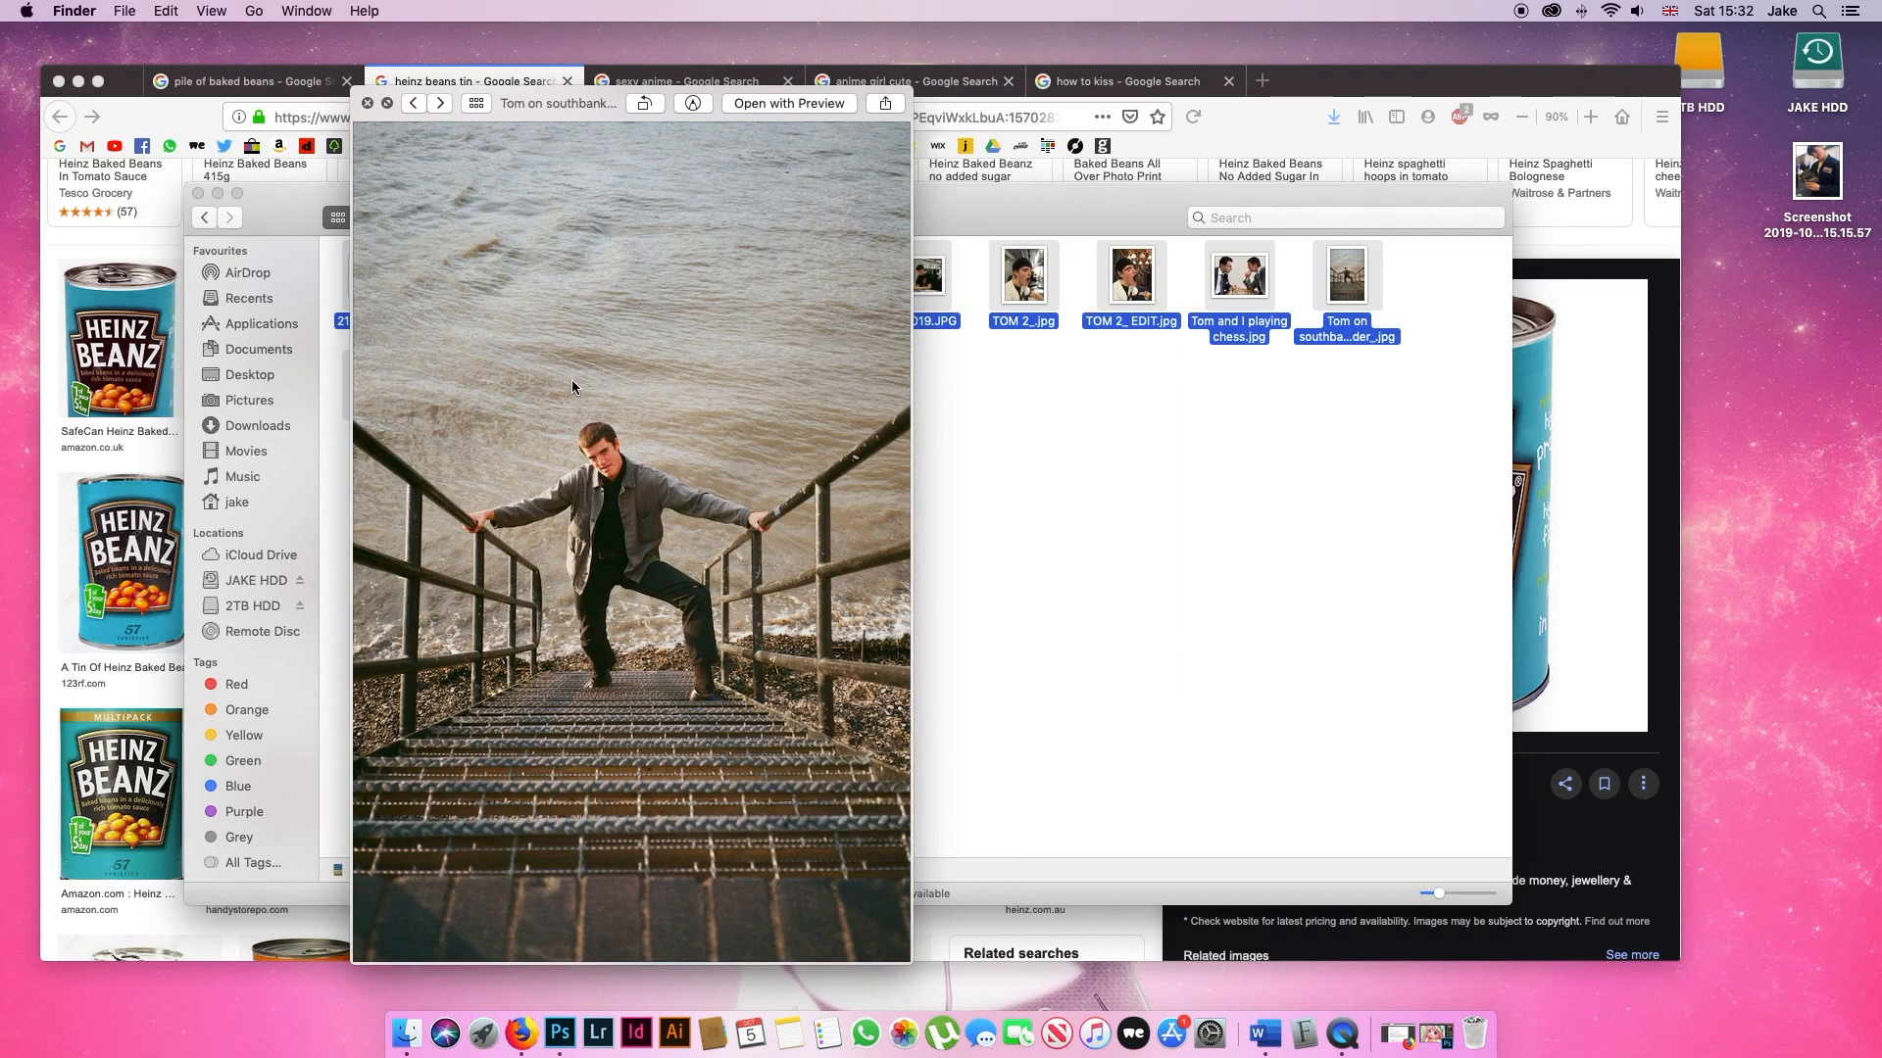
key(Right)
key(space)
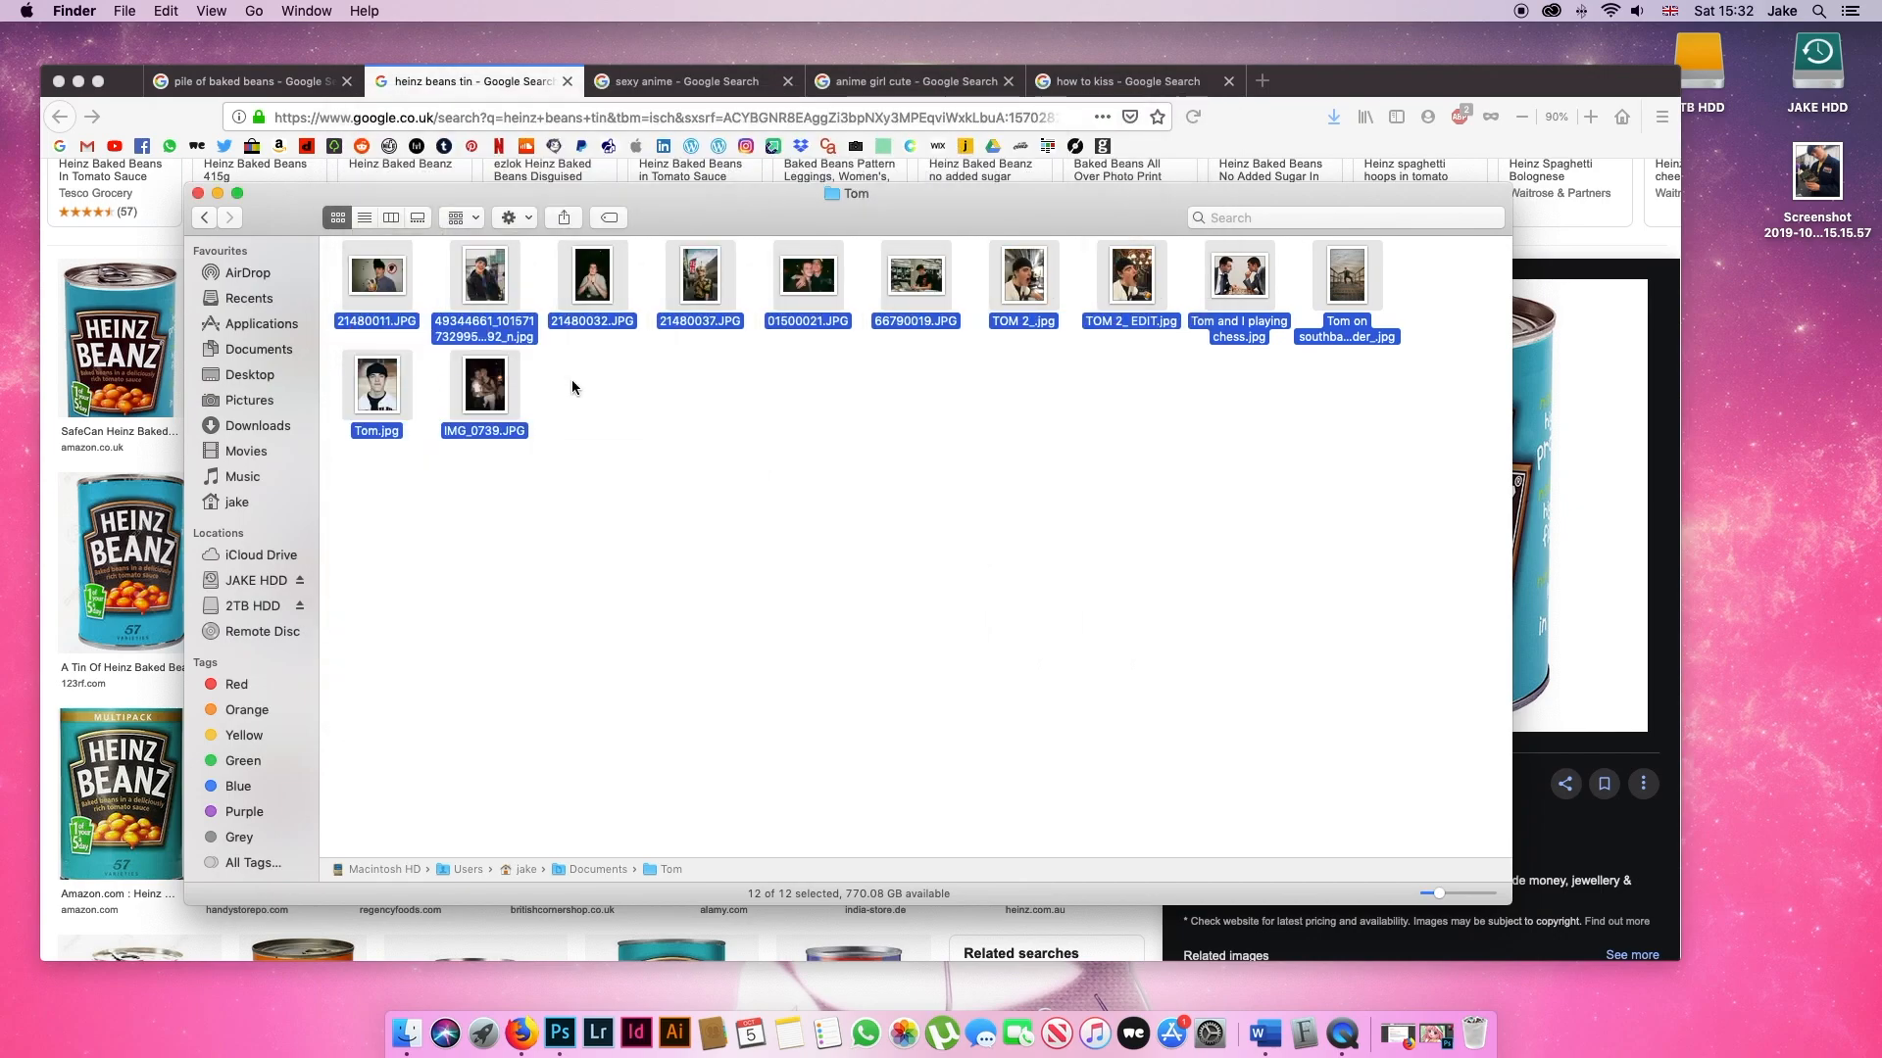
click(790, 510)
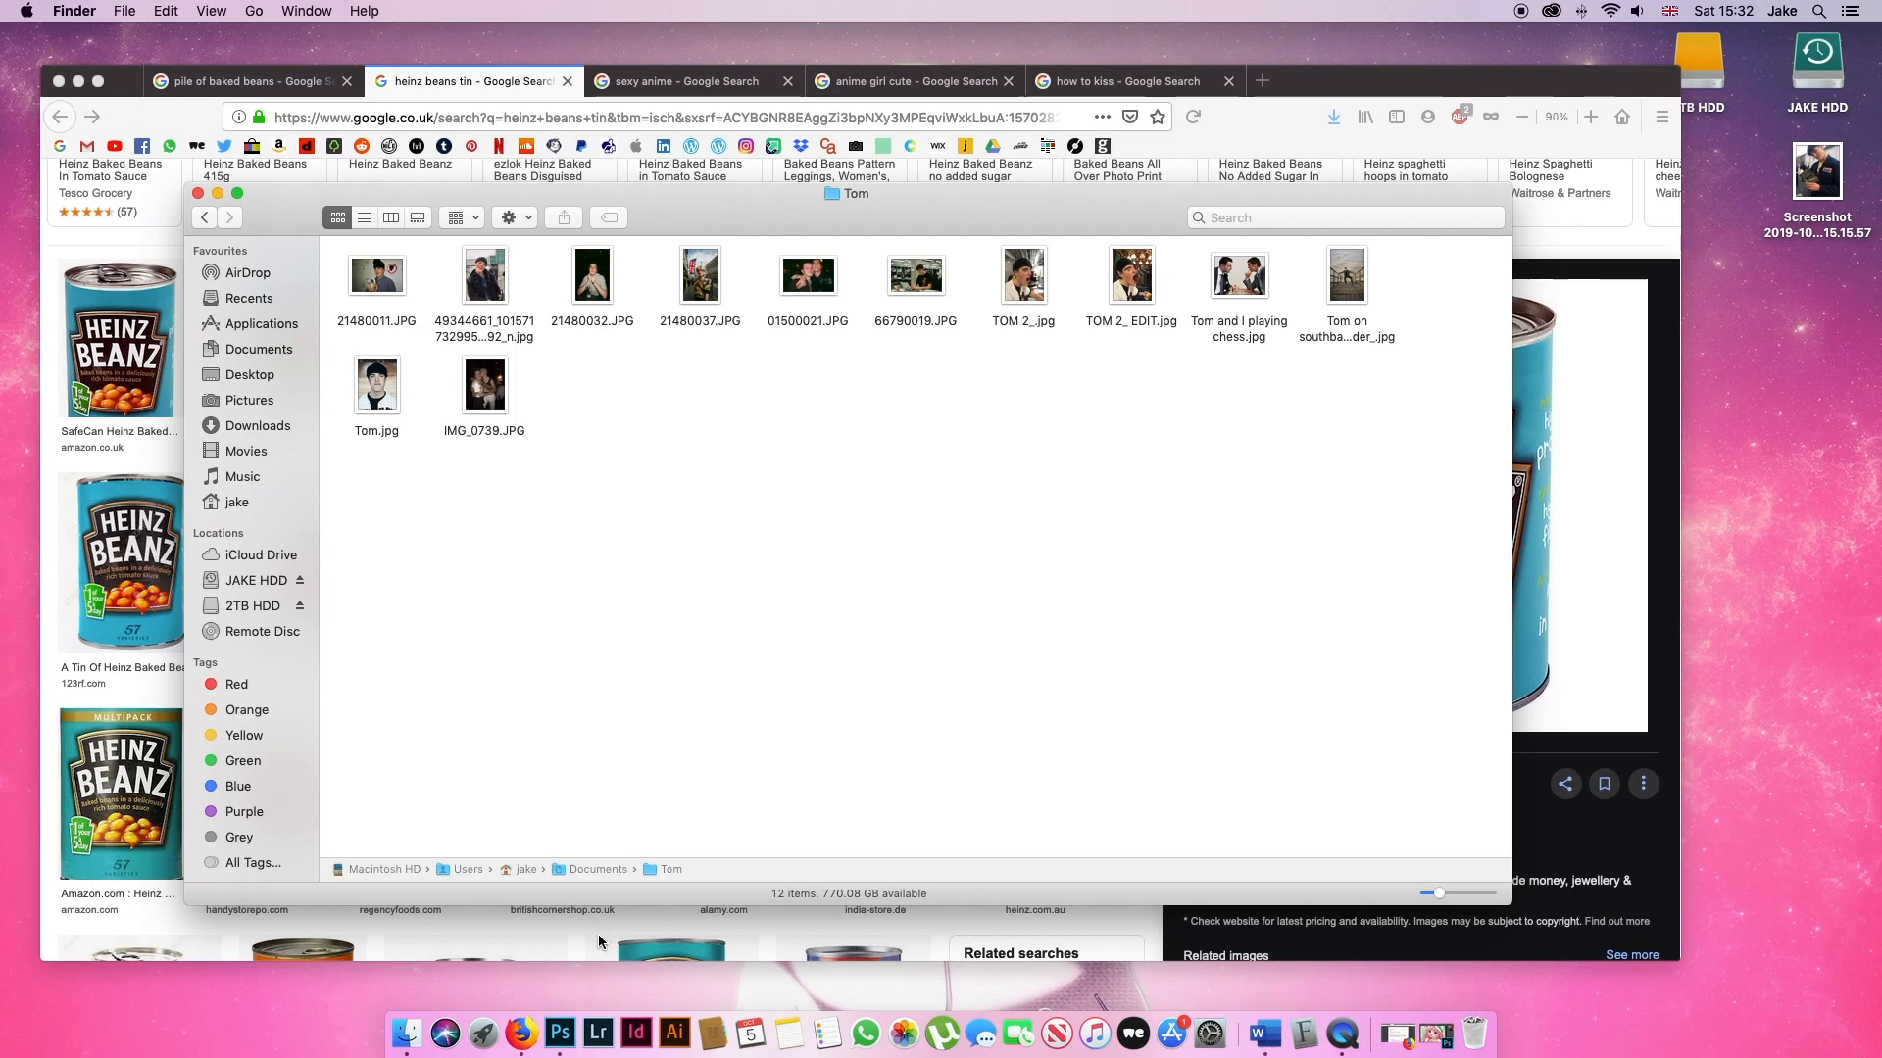
- Switch to Photoshop and create a new A4 document, 210 x 297 mm at 300 pixels/inch, RGB with a white background
click(588, 1029)
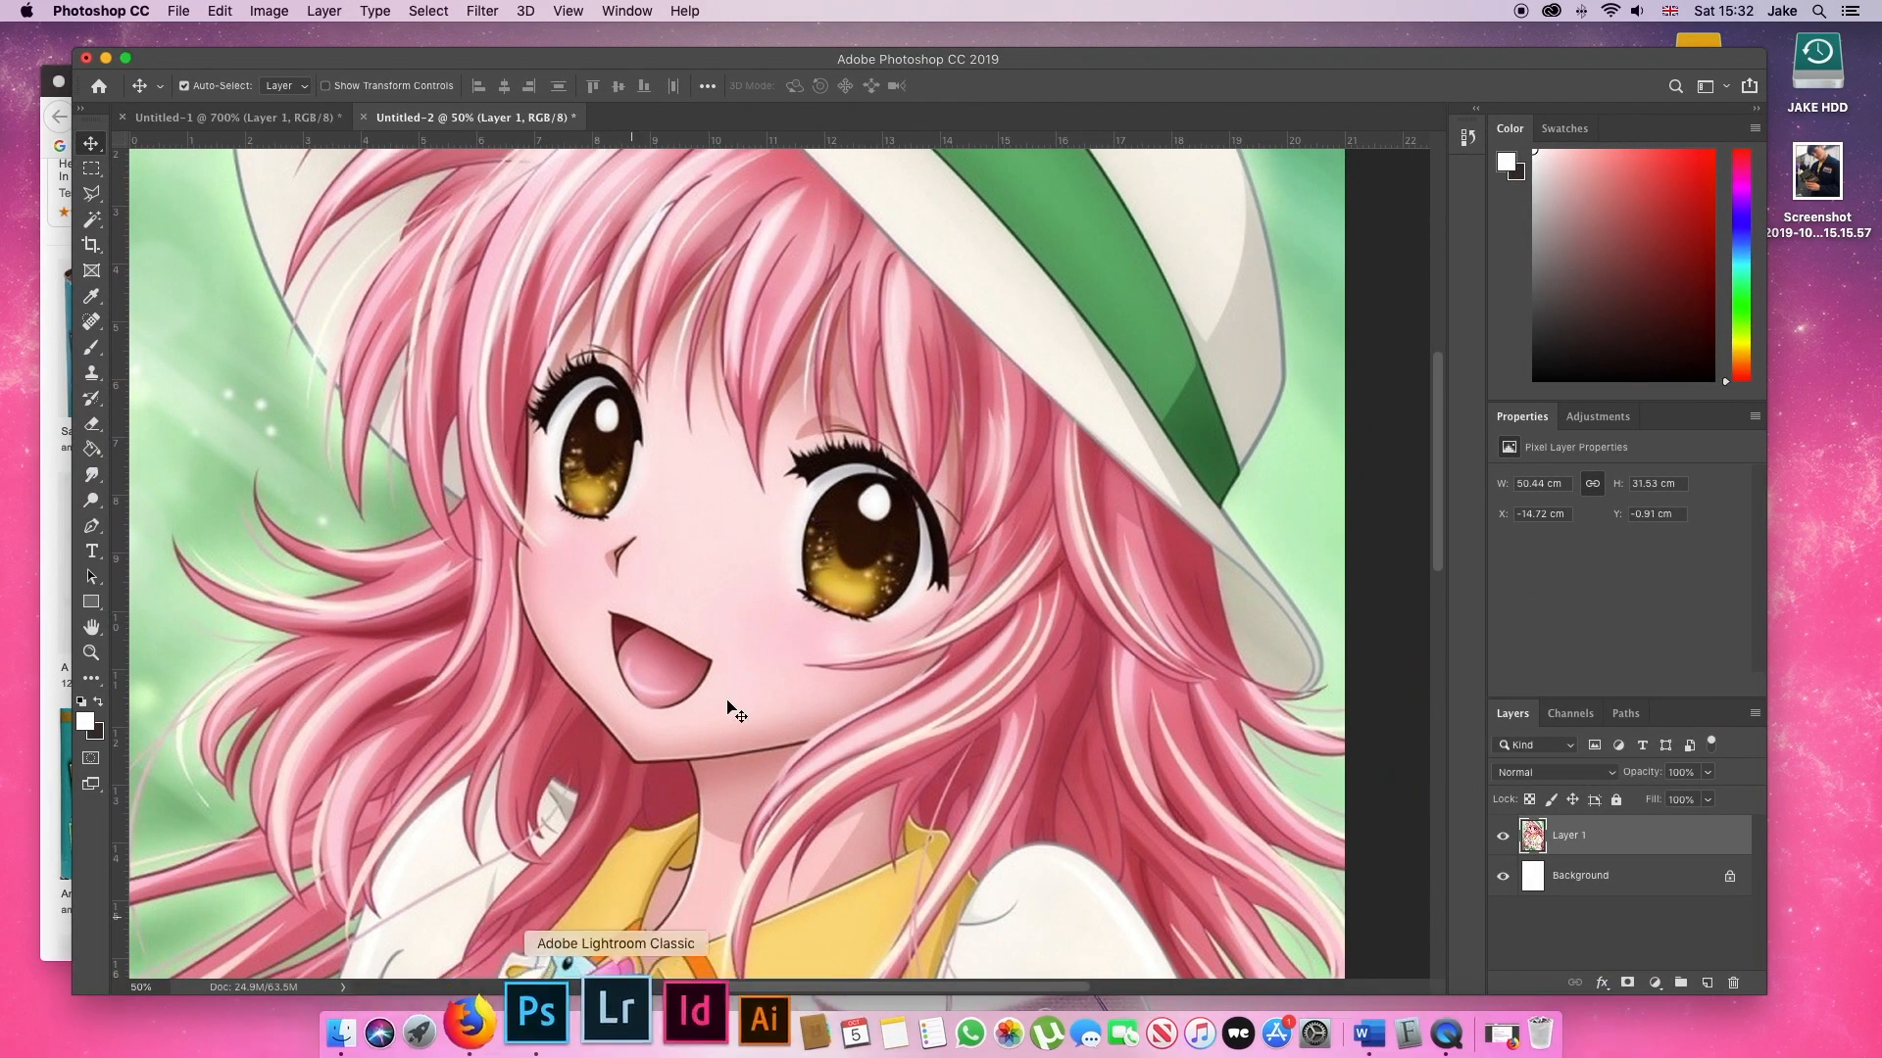
click(178, 12)
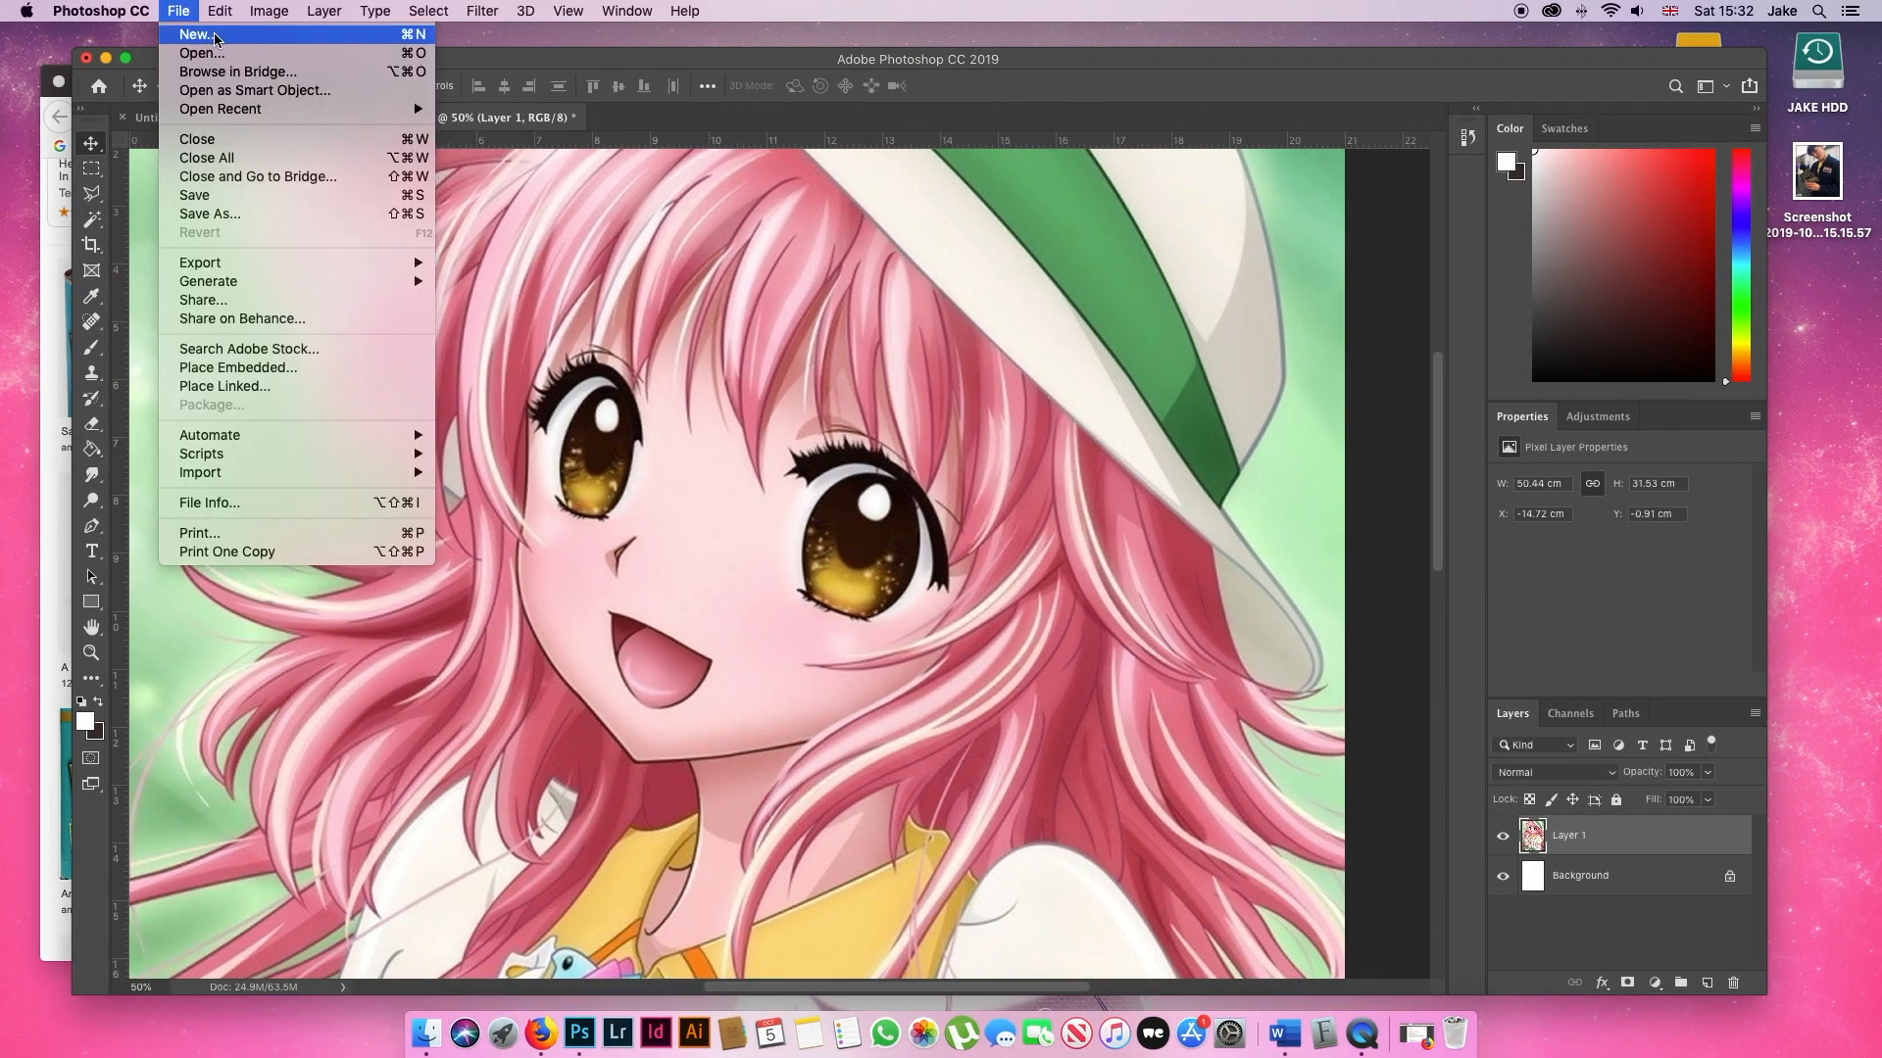
click(204, 33)
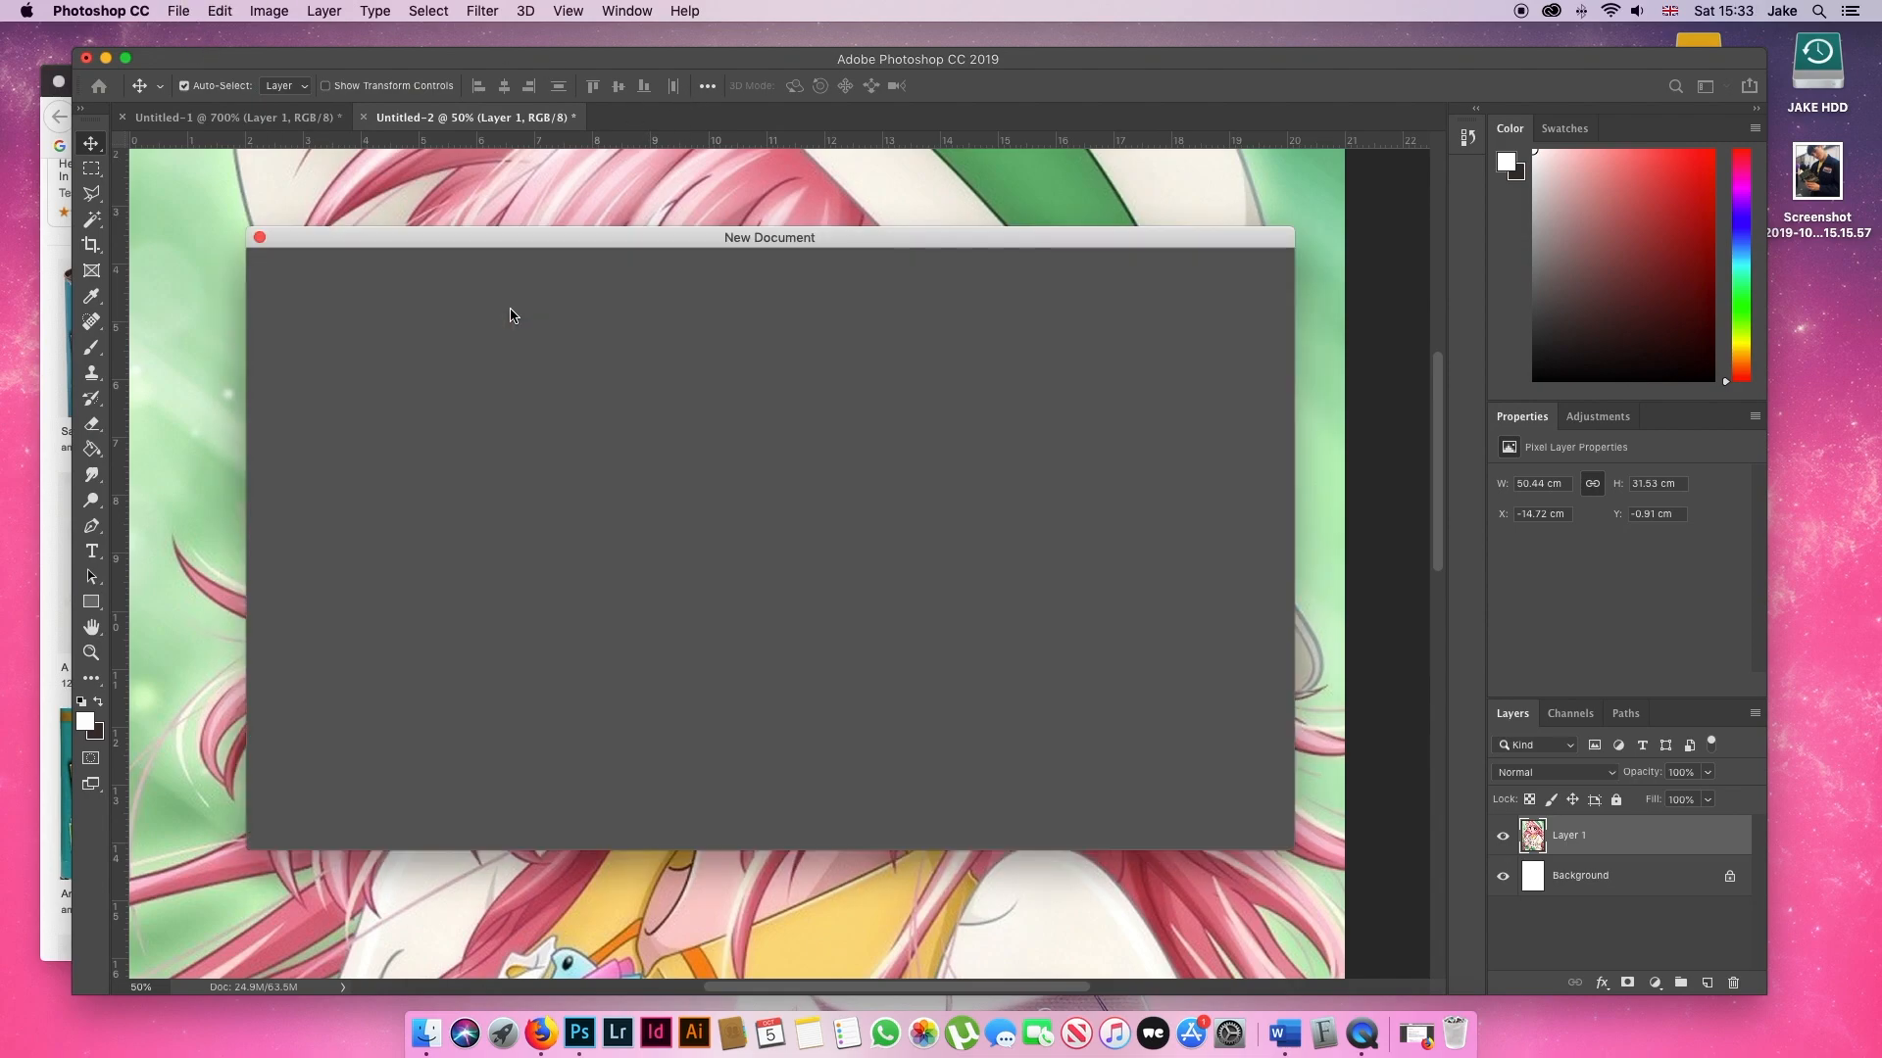
drag(651, 247, 732, 257)
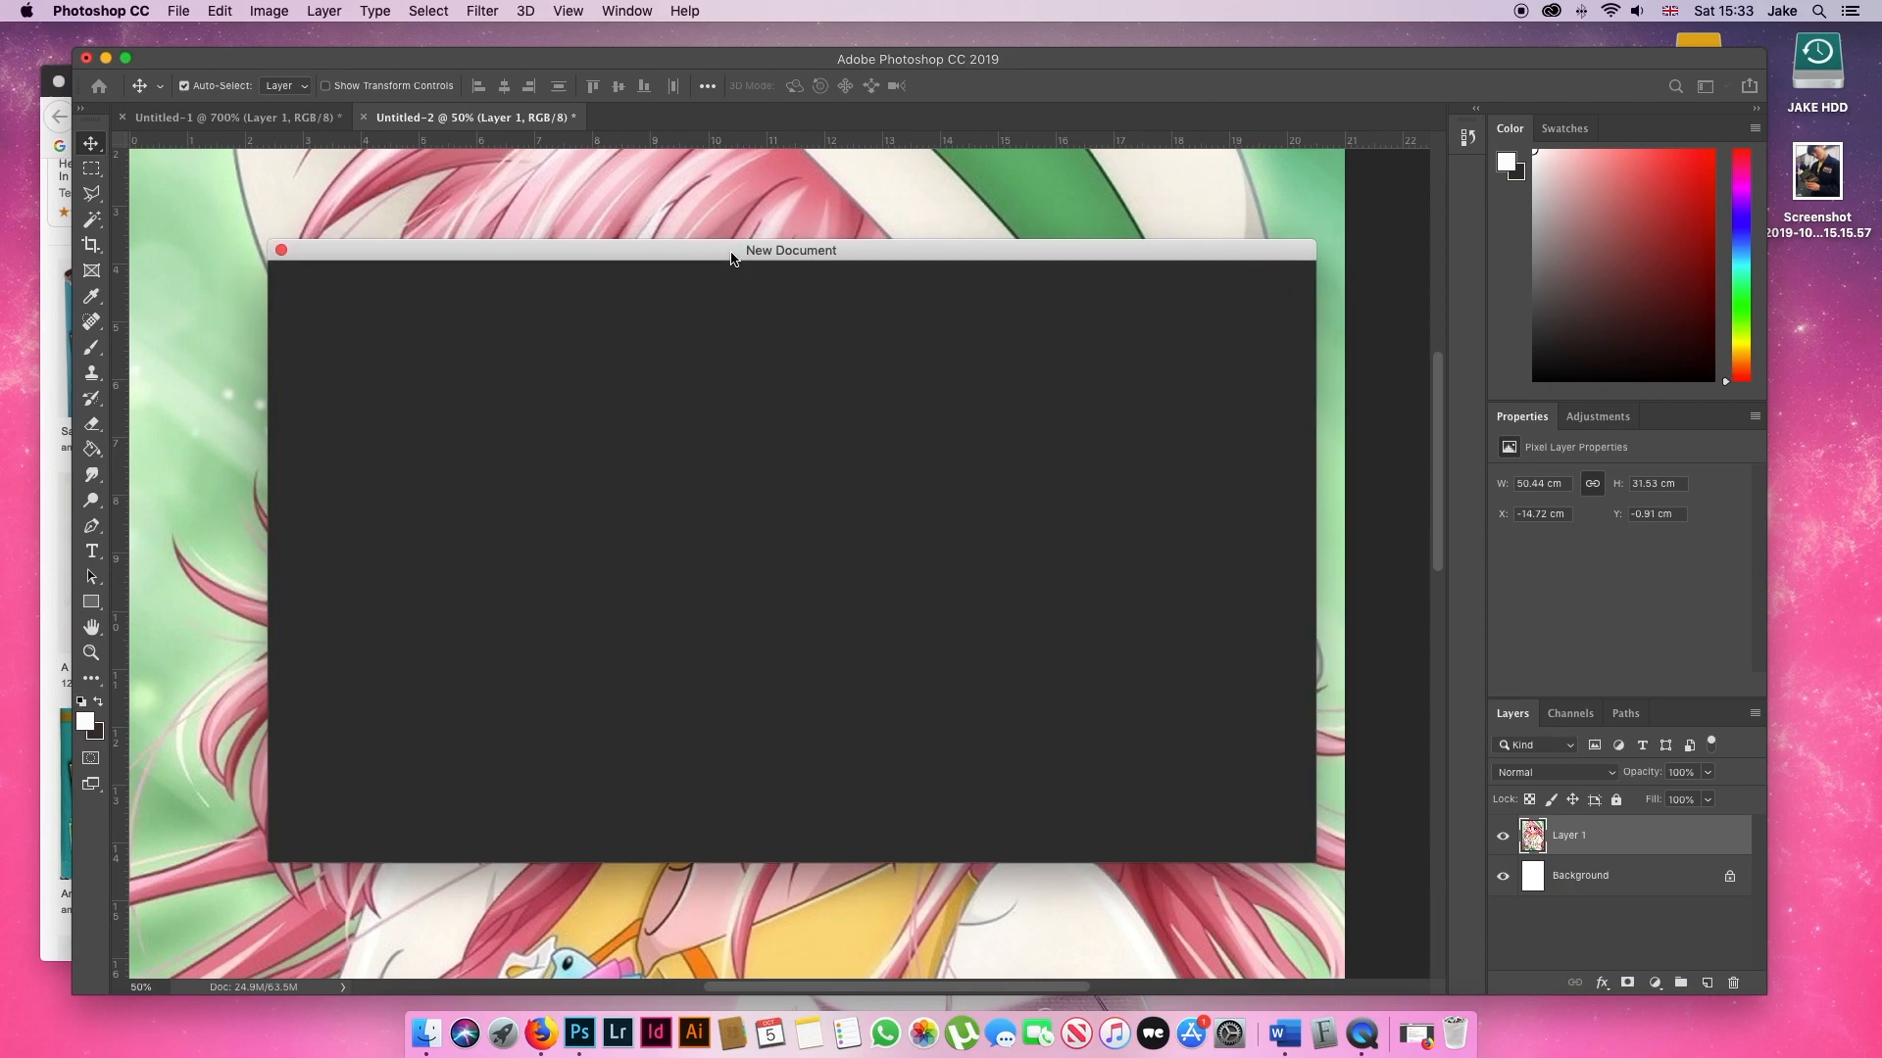
click(722, 608)
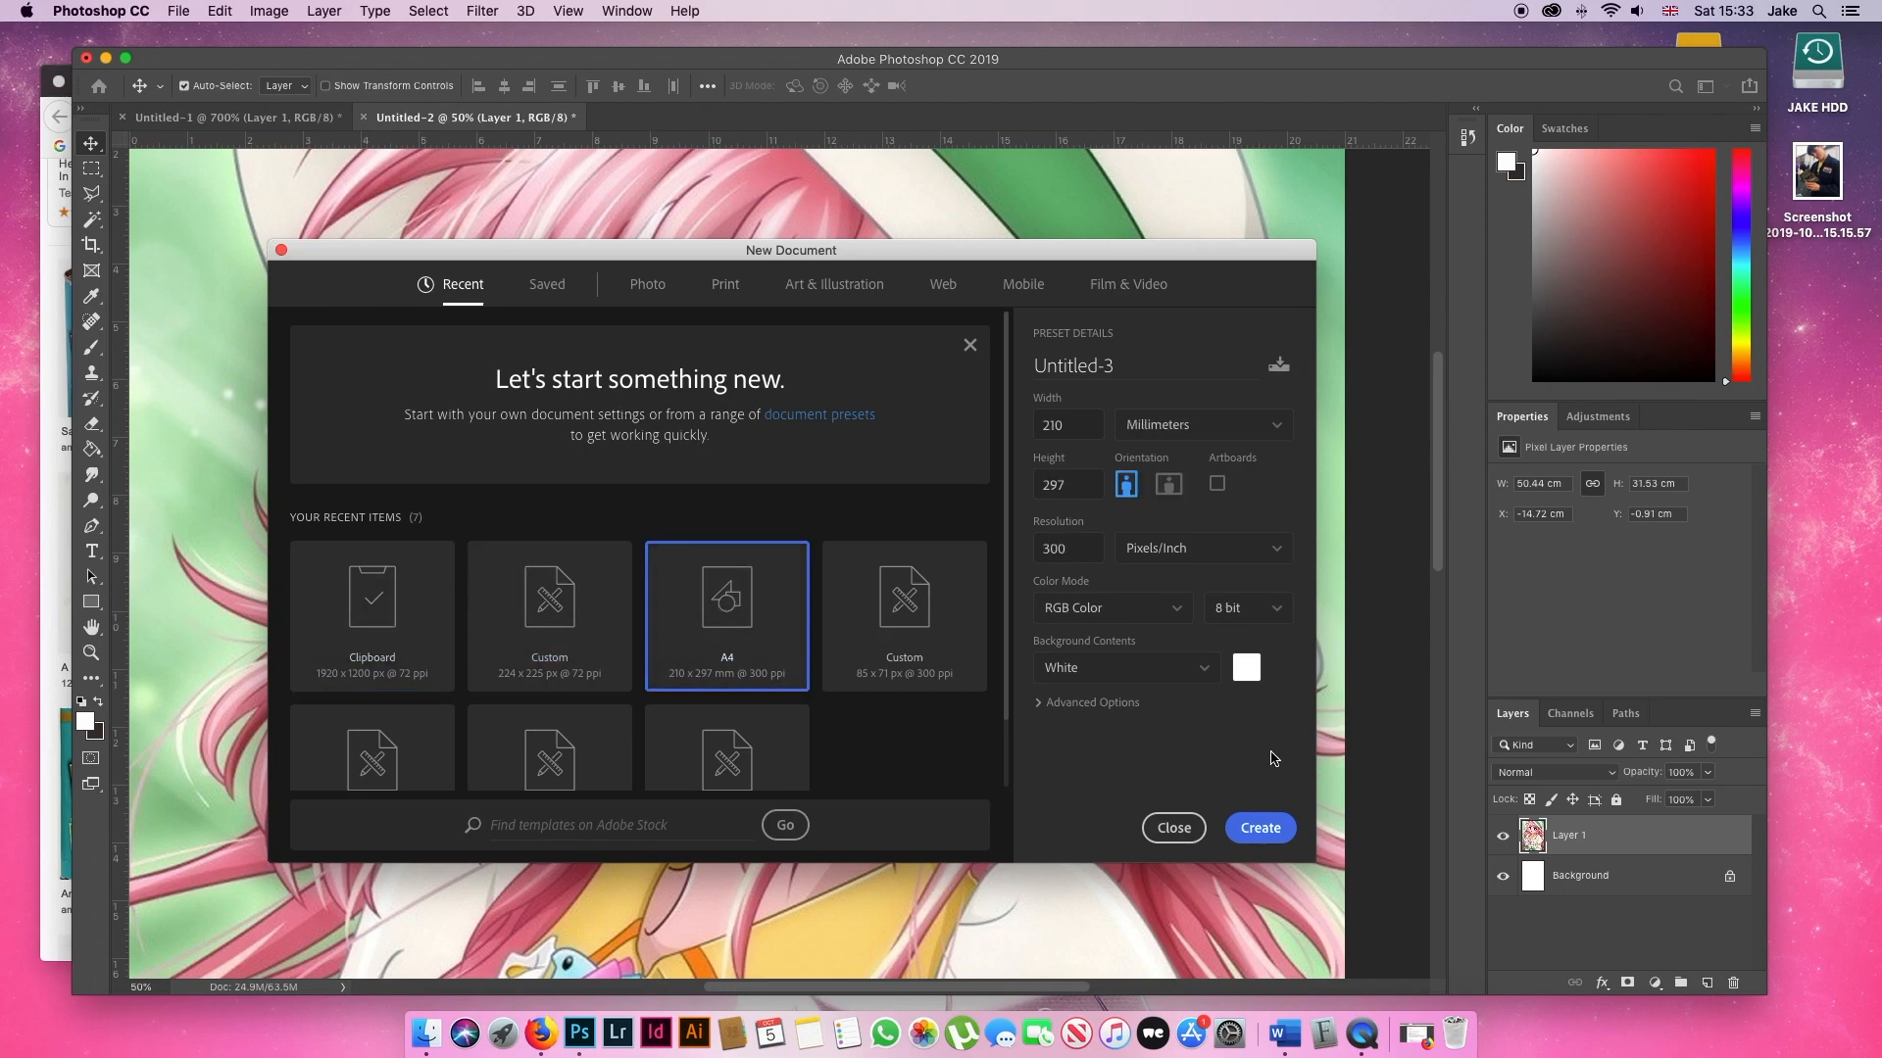
click(1259, 828)
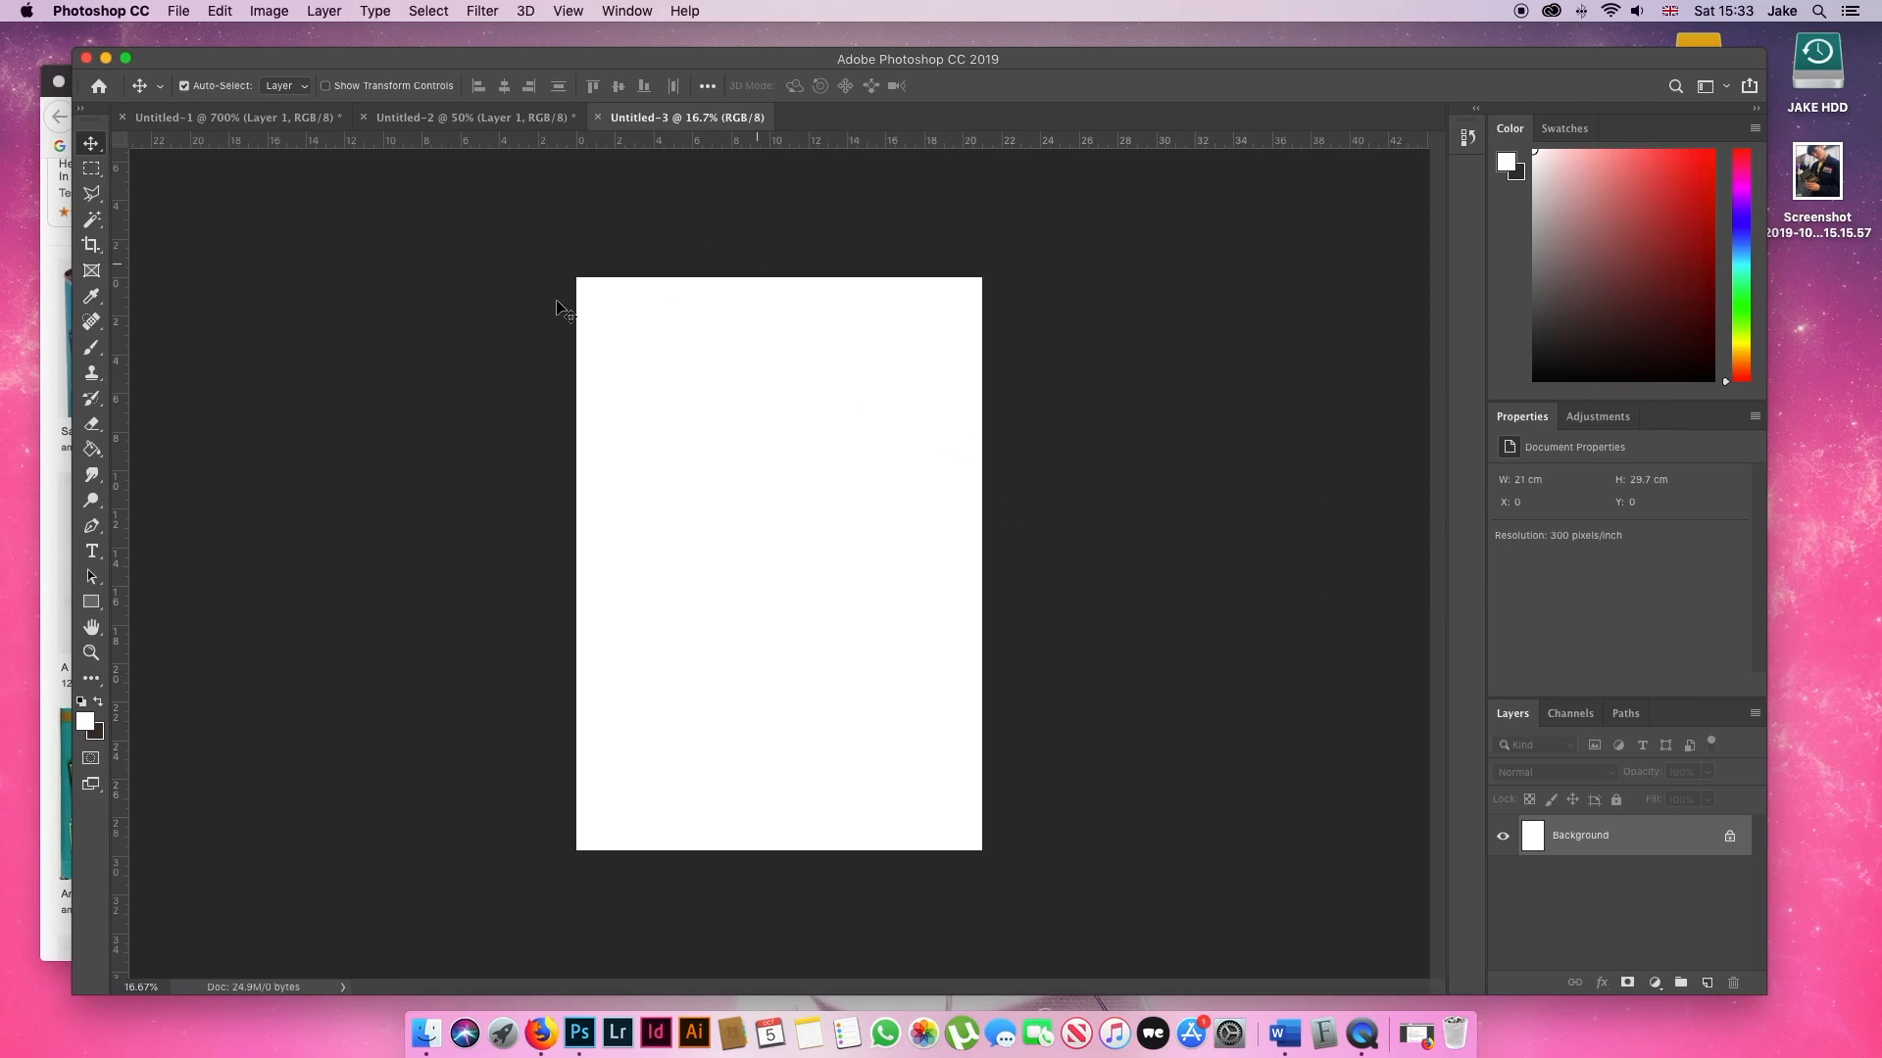
- Place the image beans 1.jpg from the Beans folder as an embedded object in the new document
click(175, 10)
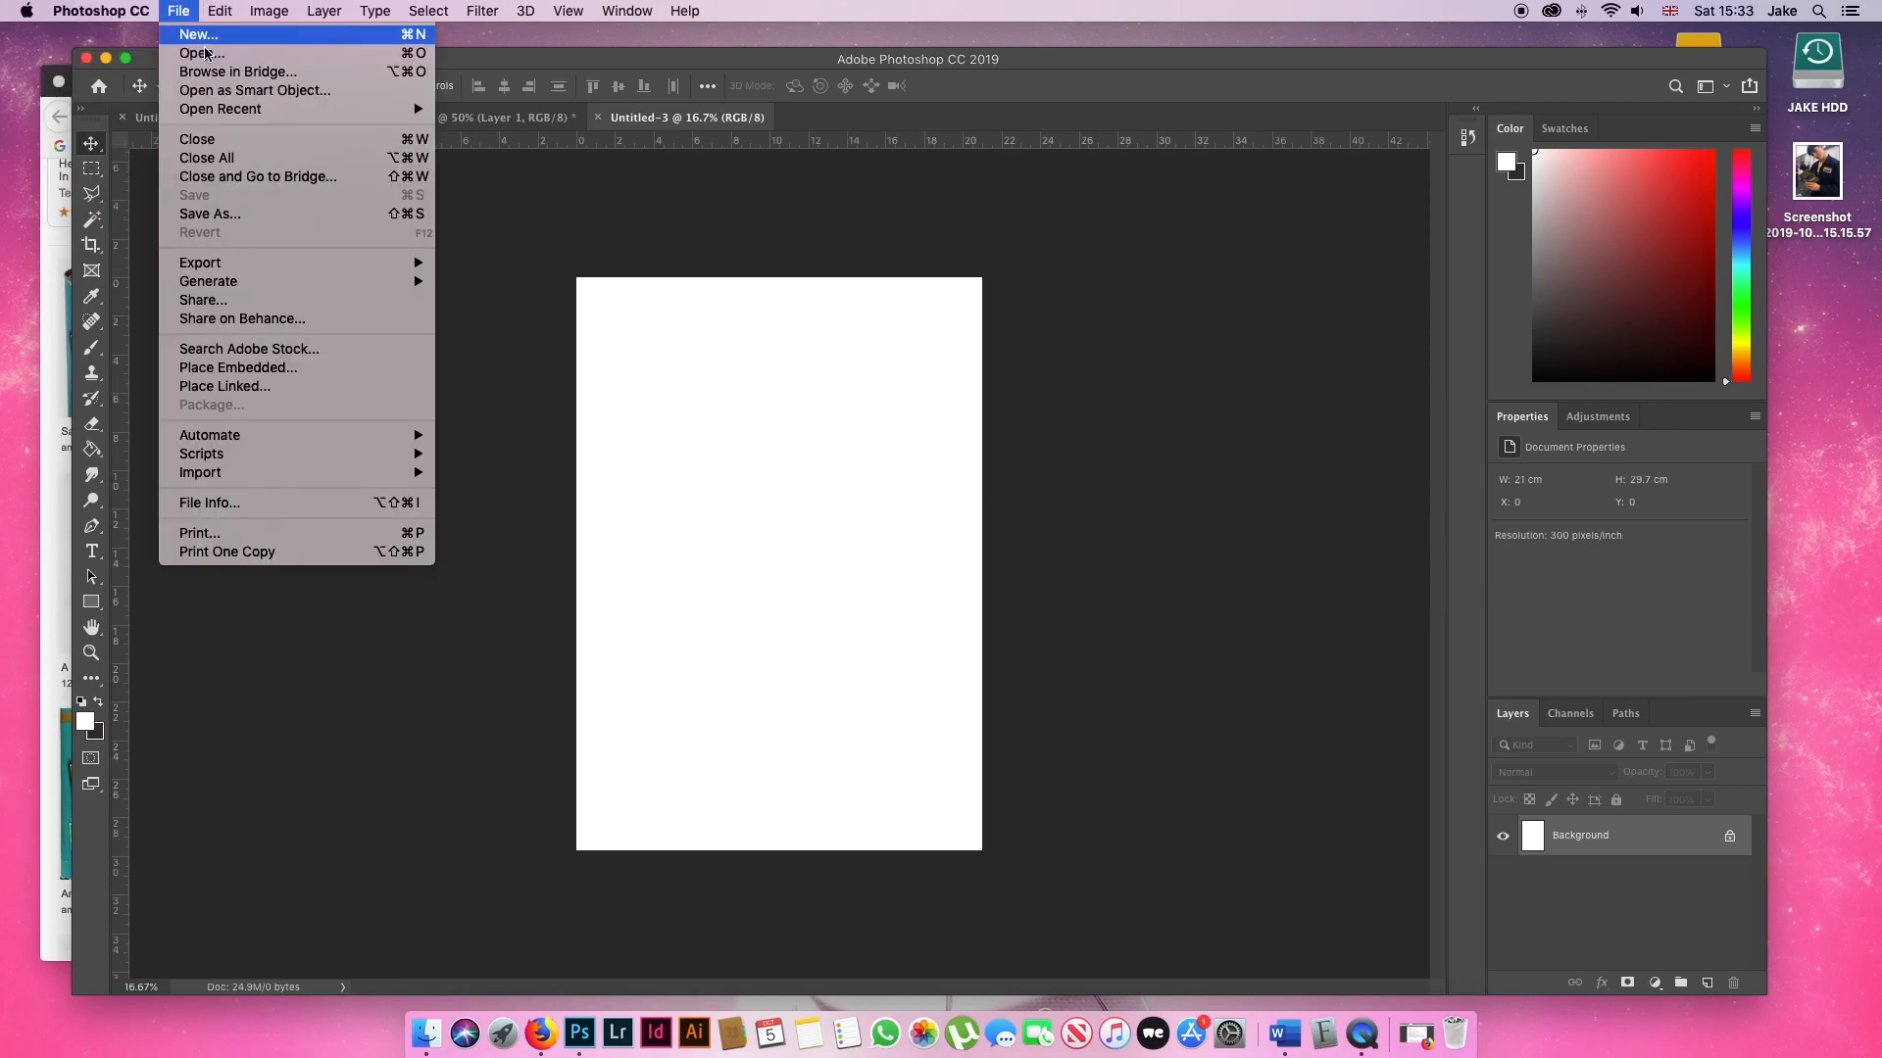
click(252, 370)
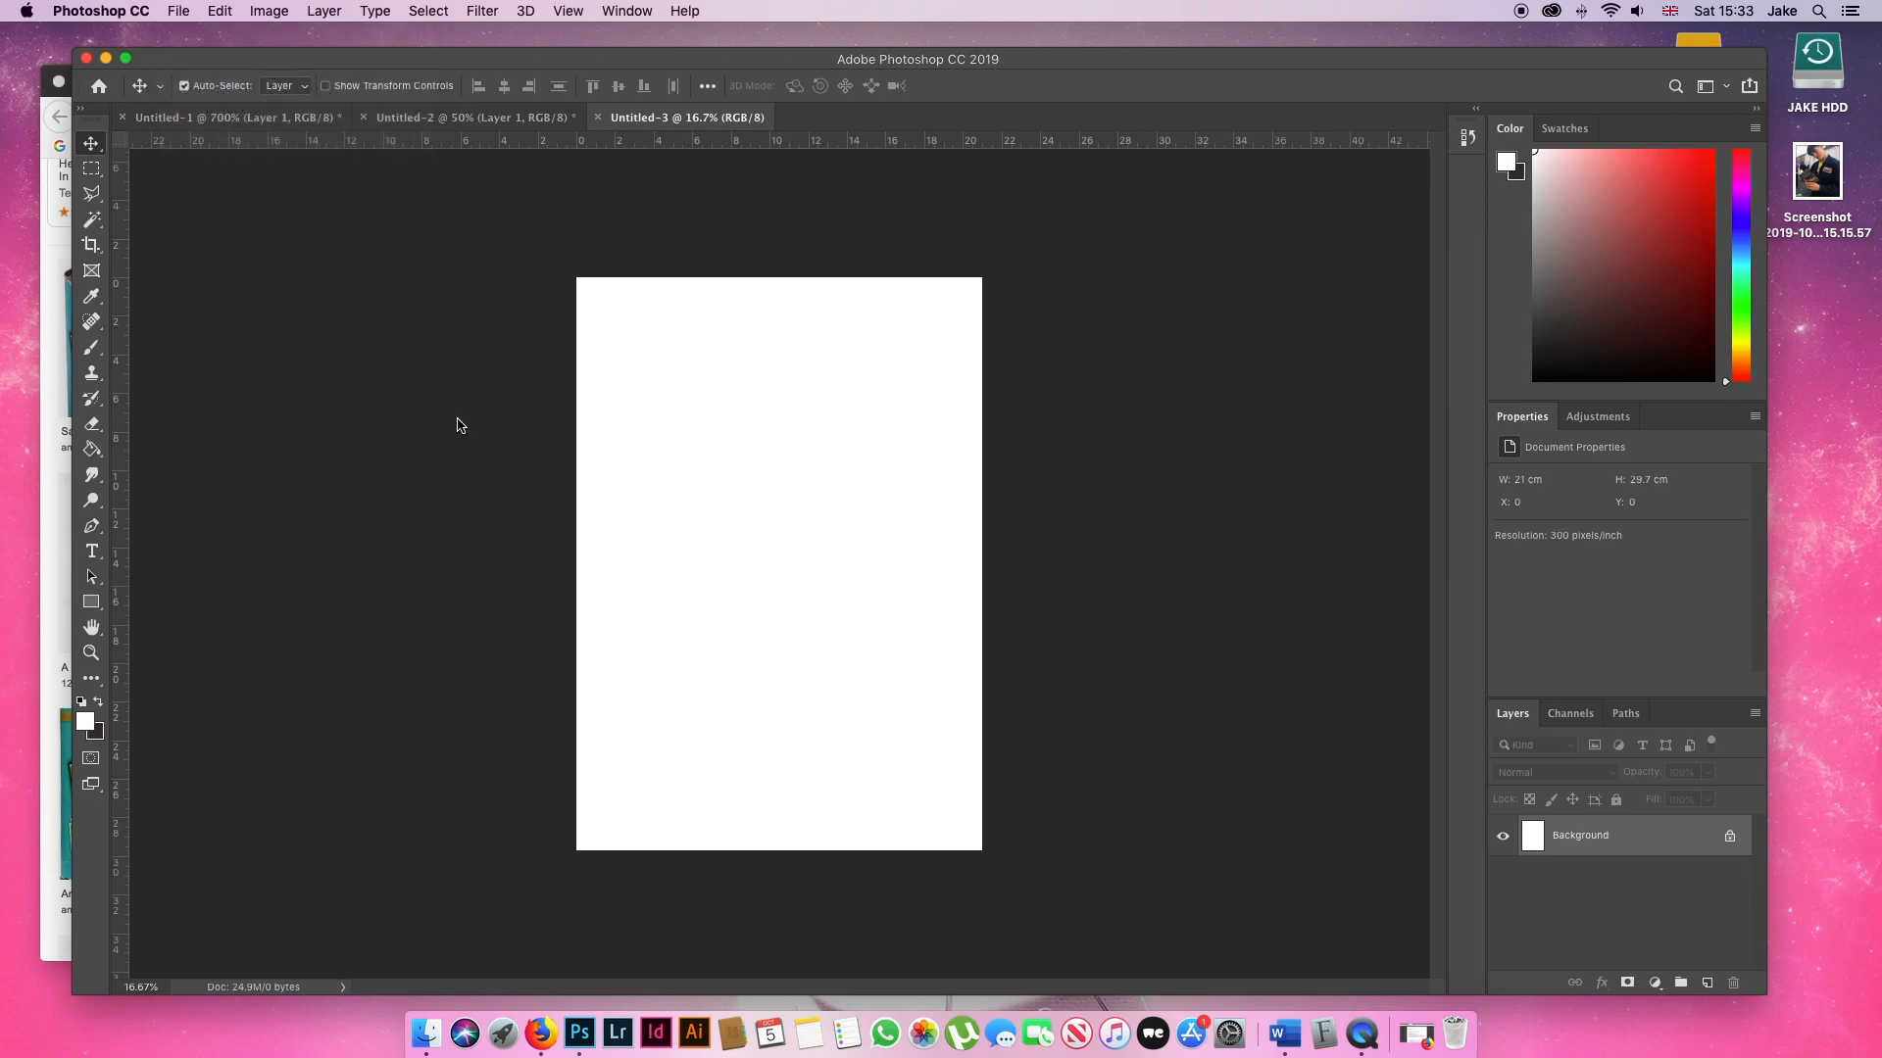
drag(769, 187, 724, 252)
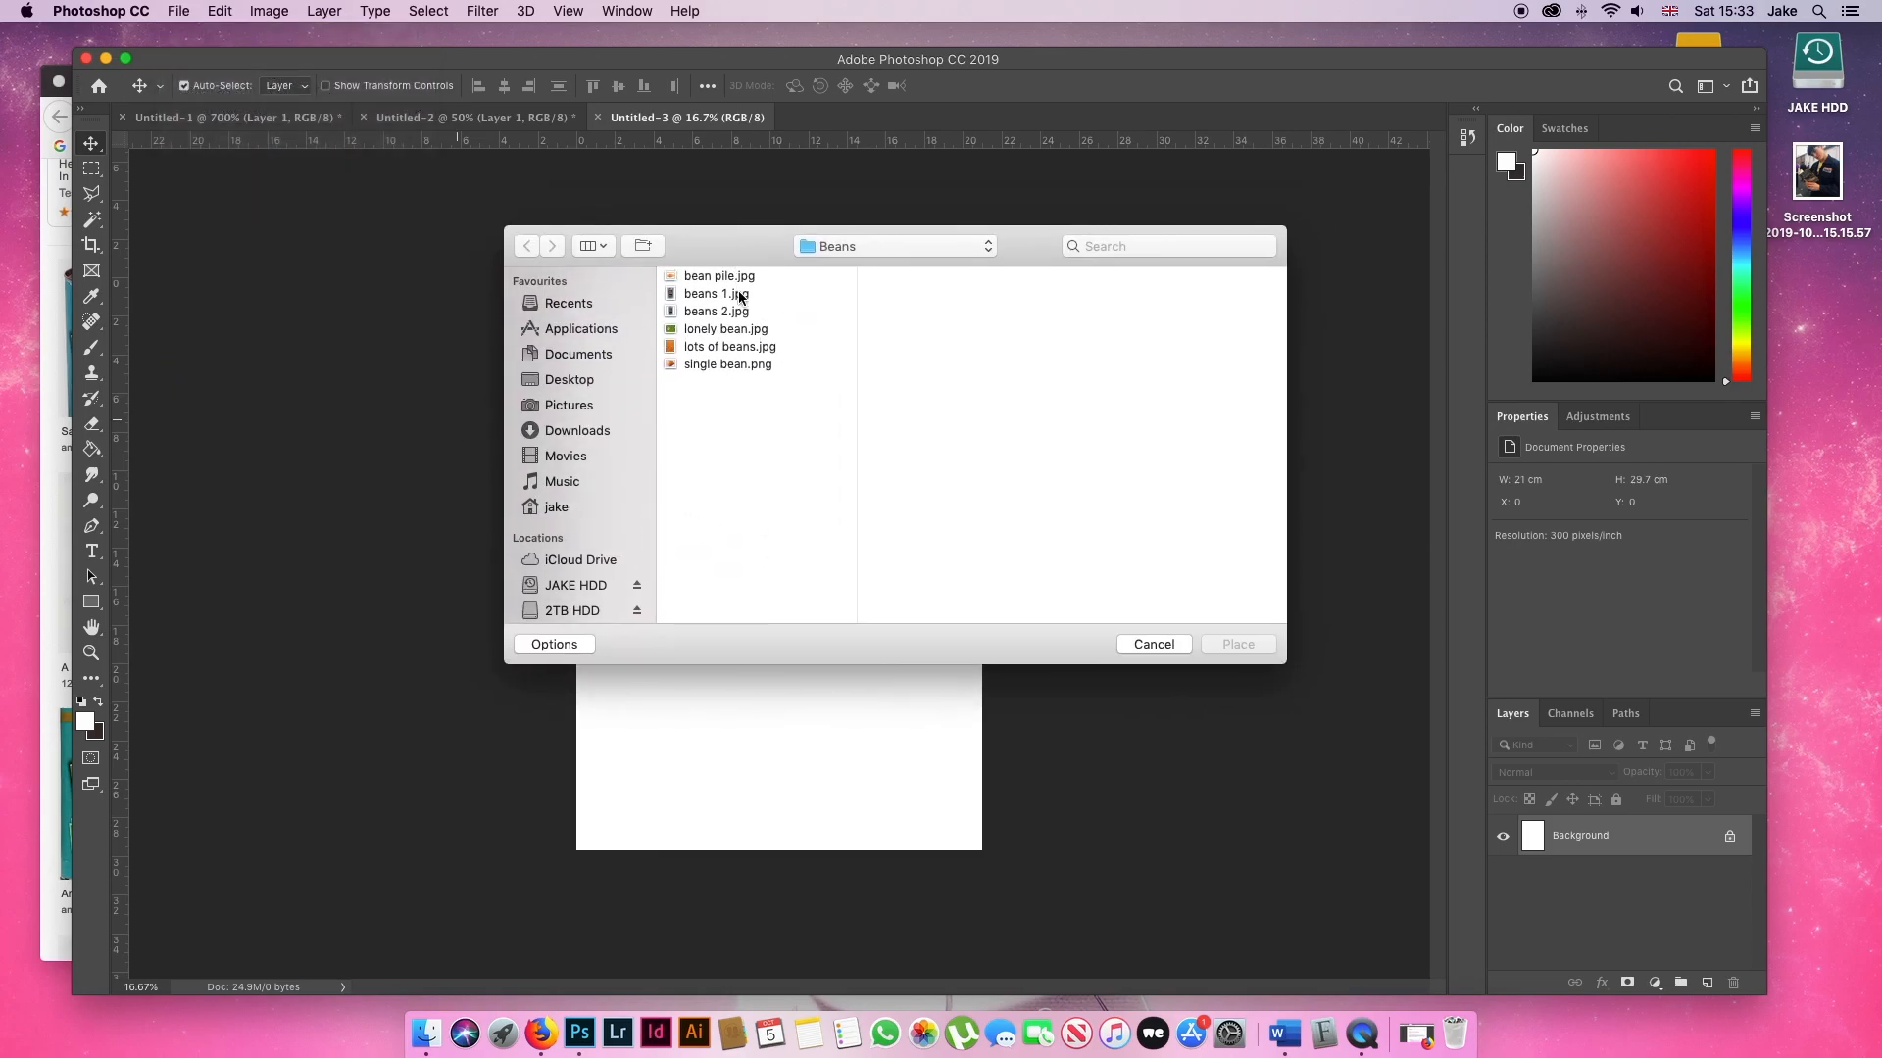
click(848, 256)
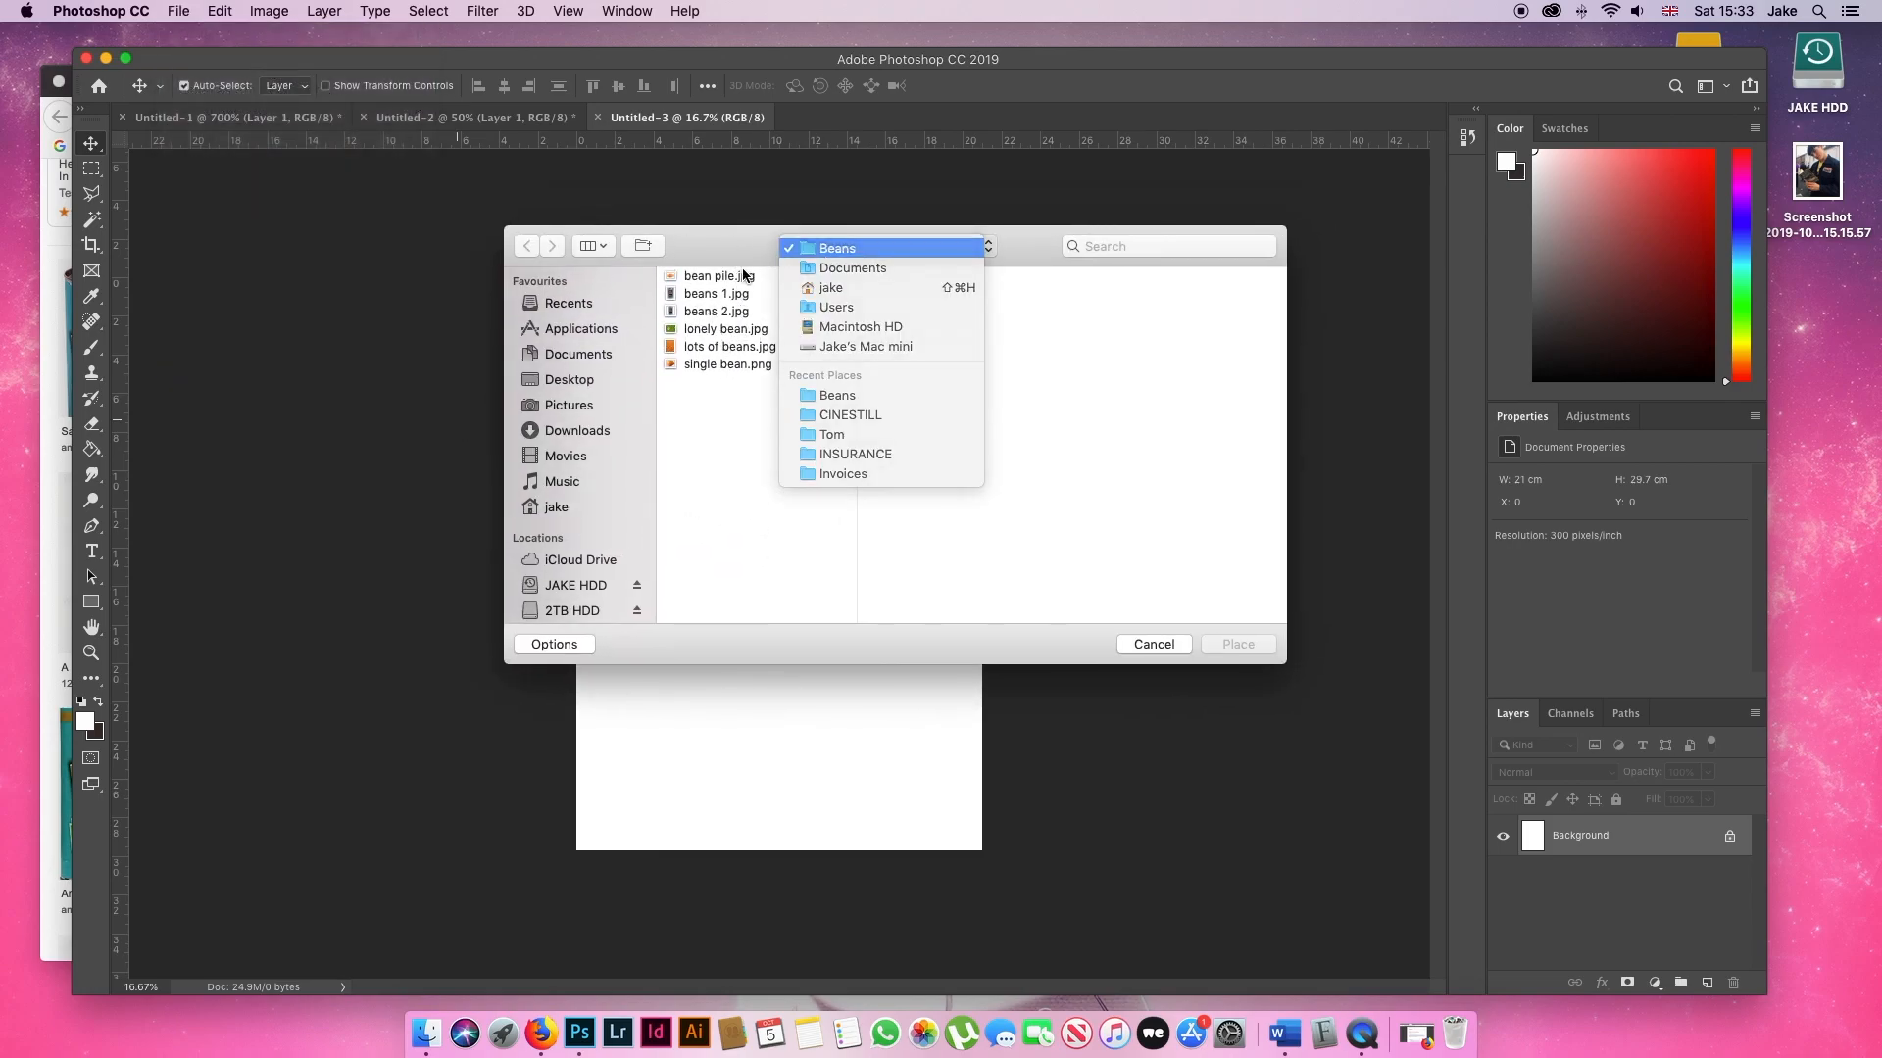
click(721, 286)
click(713, 306)
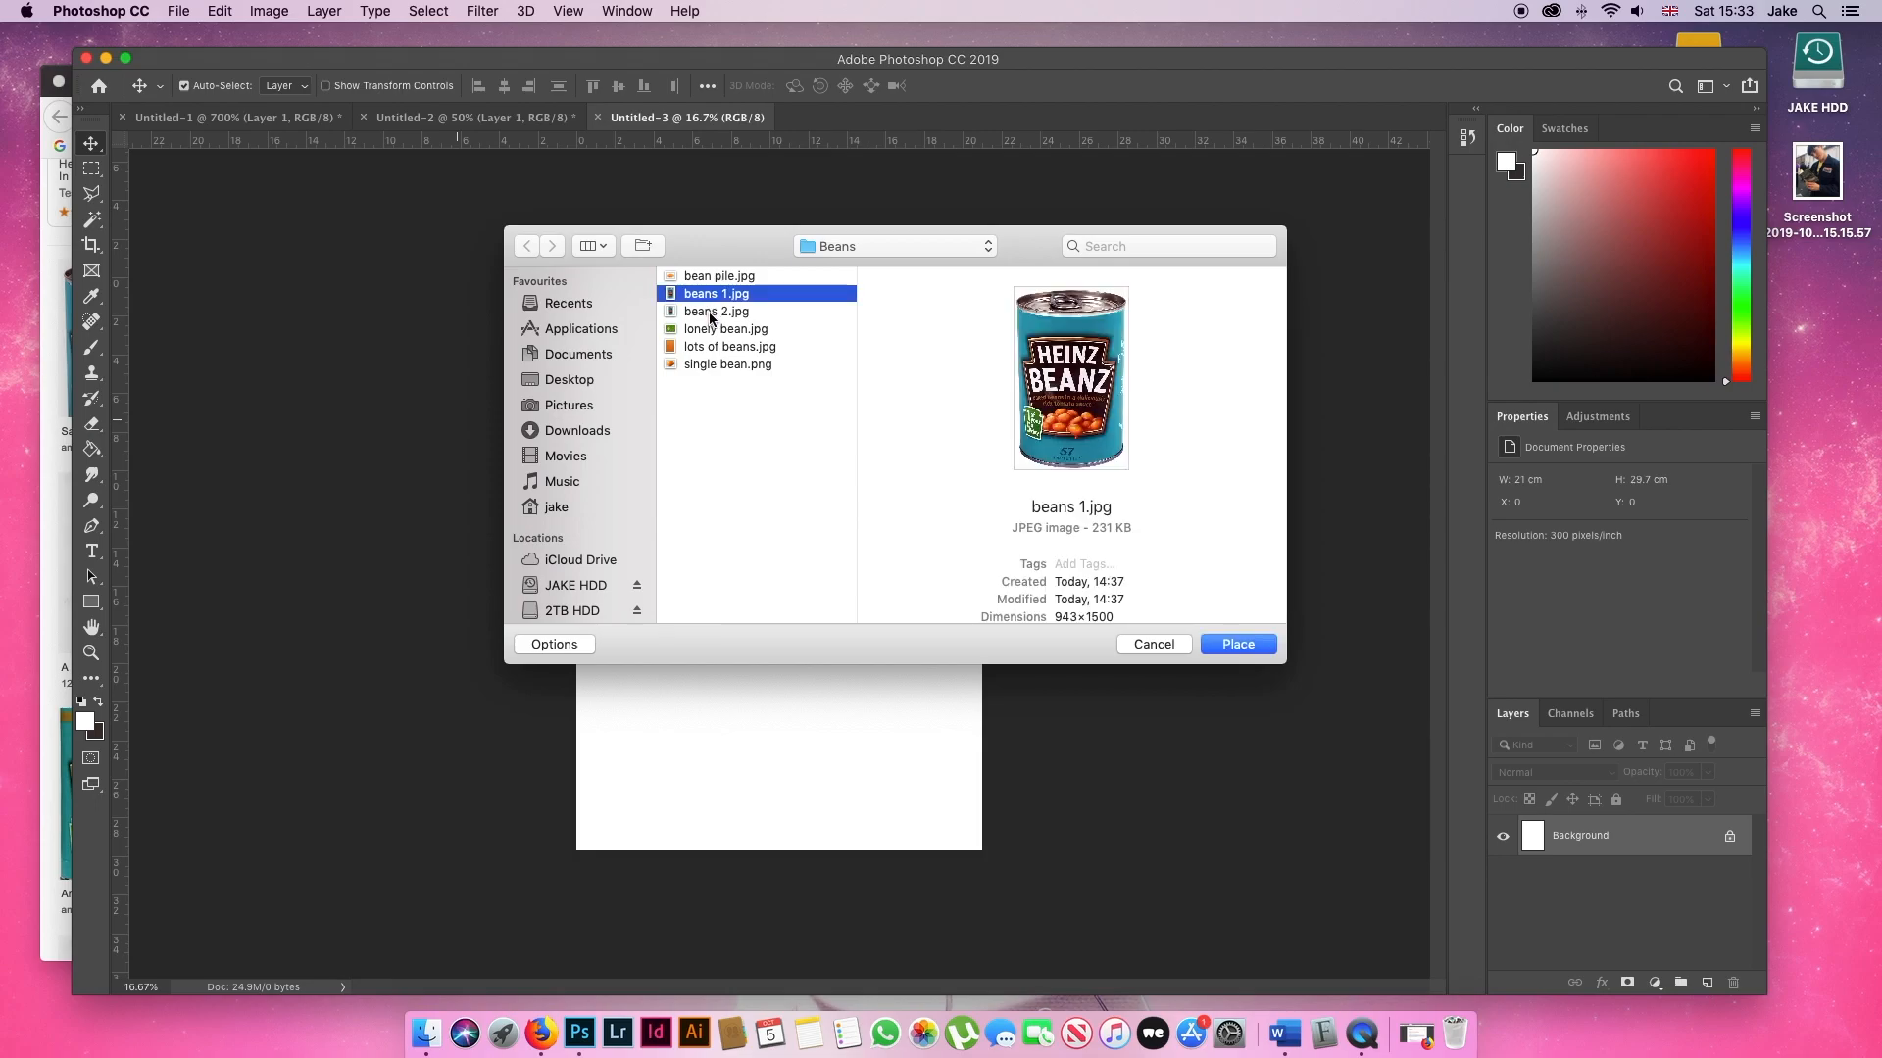
click(712, 312)
click(715, 296)
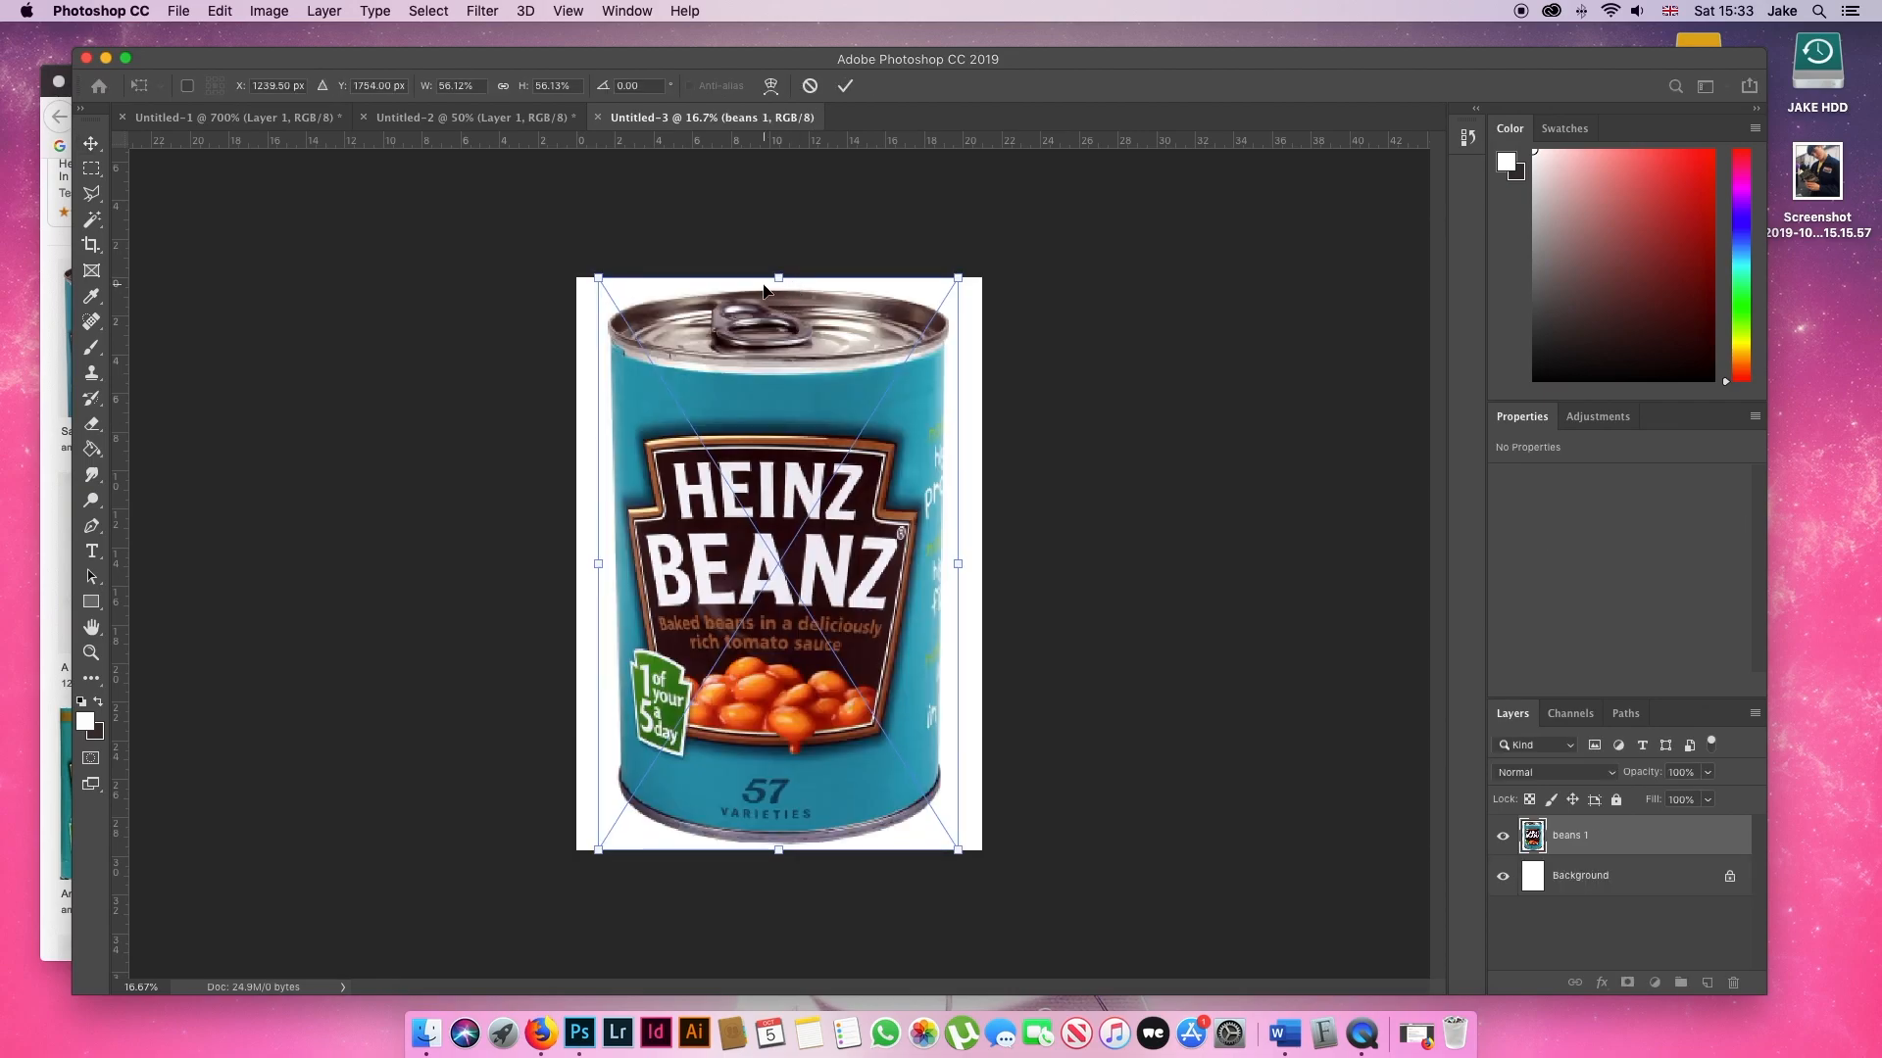
- Scale the placed can image down to about 12.8 by 20.3 cm and position it in the upper-middle of the page
drag(781, 270, 781, 378)
drag(812, 491, 810, 469)
drag(781, 361, 781, 350)
key(Return)
- Select the white area around the can with the Magic Wand and try to delete it from the smart object
key(w)
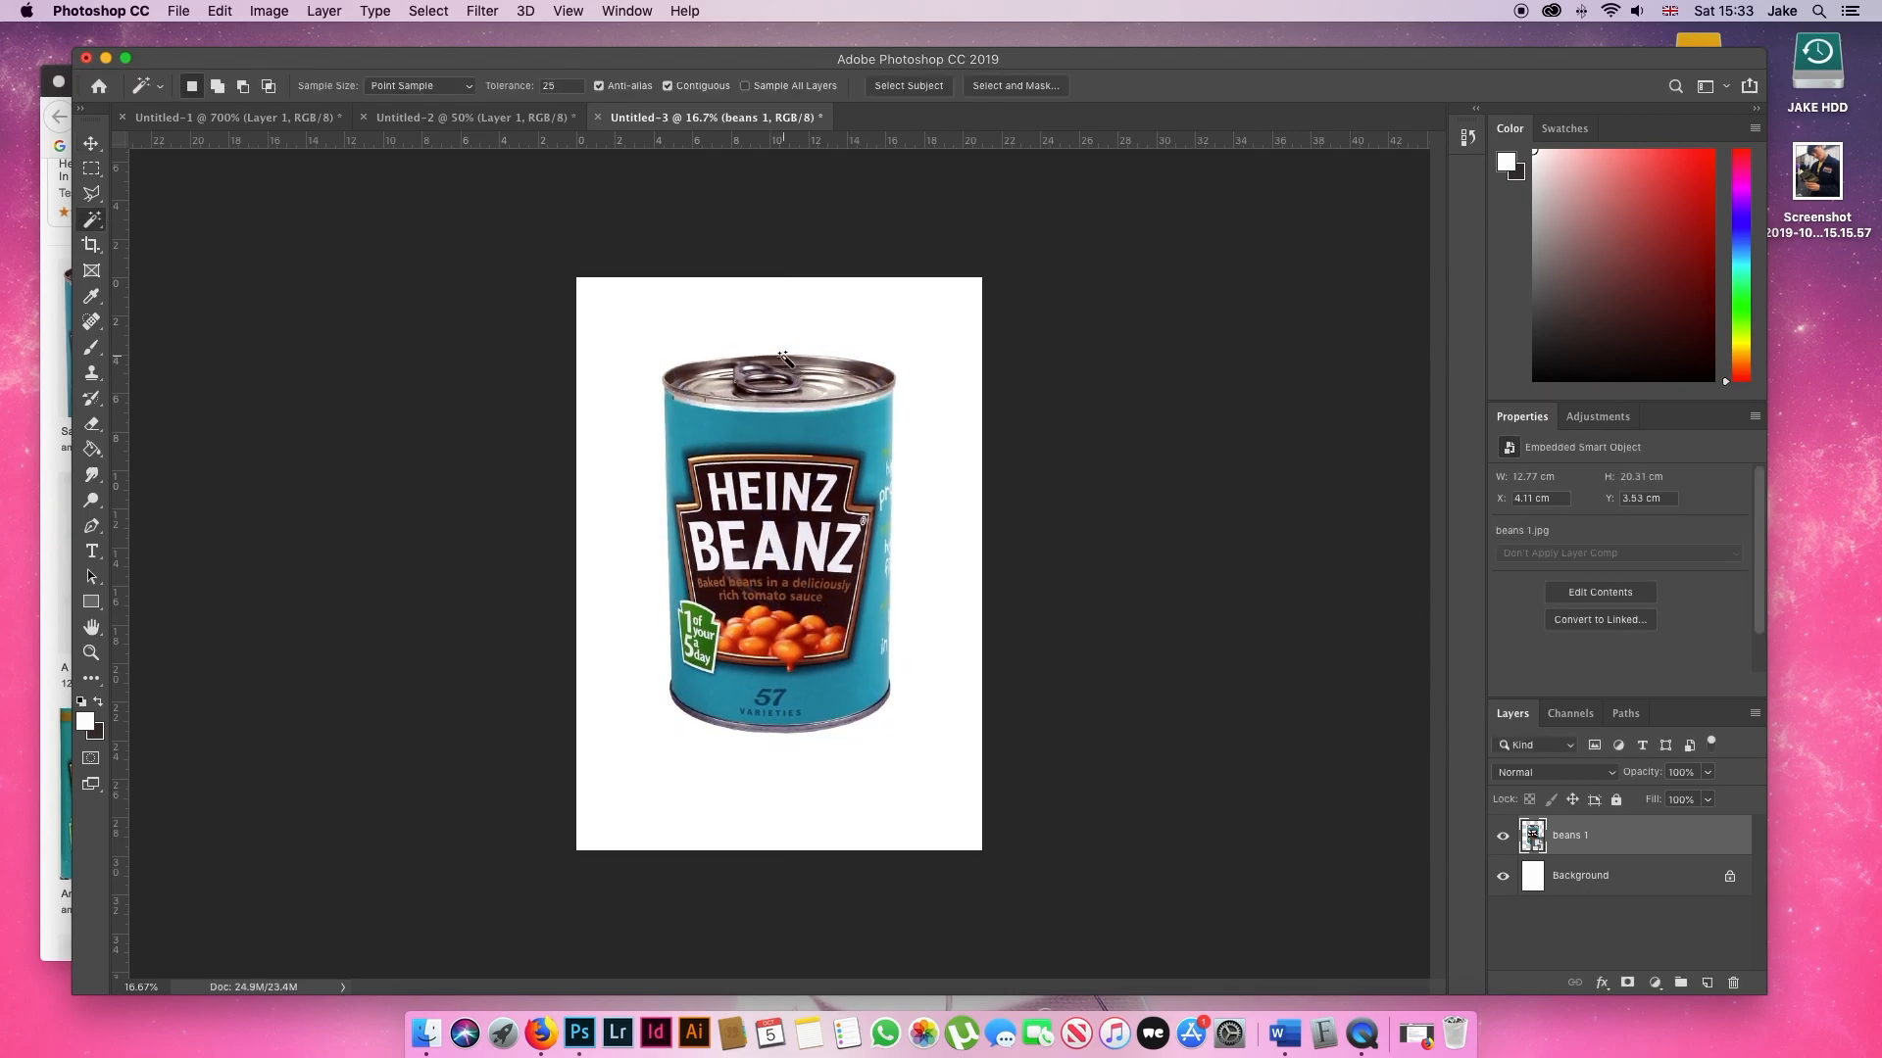
click(871, 732)
key(BackSpace)
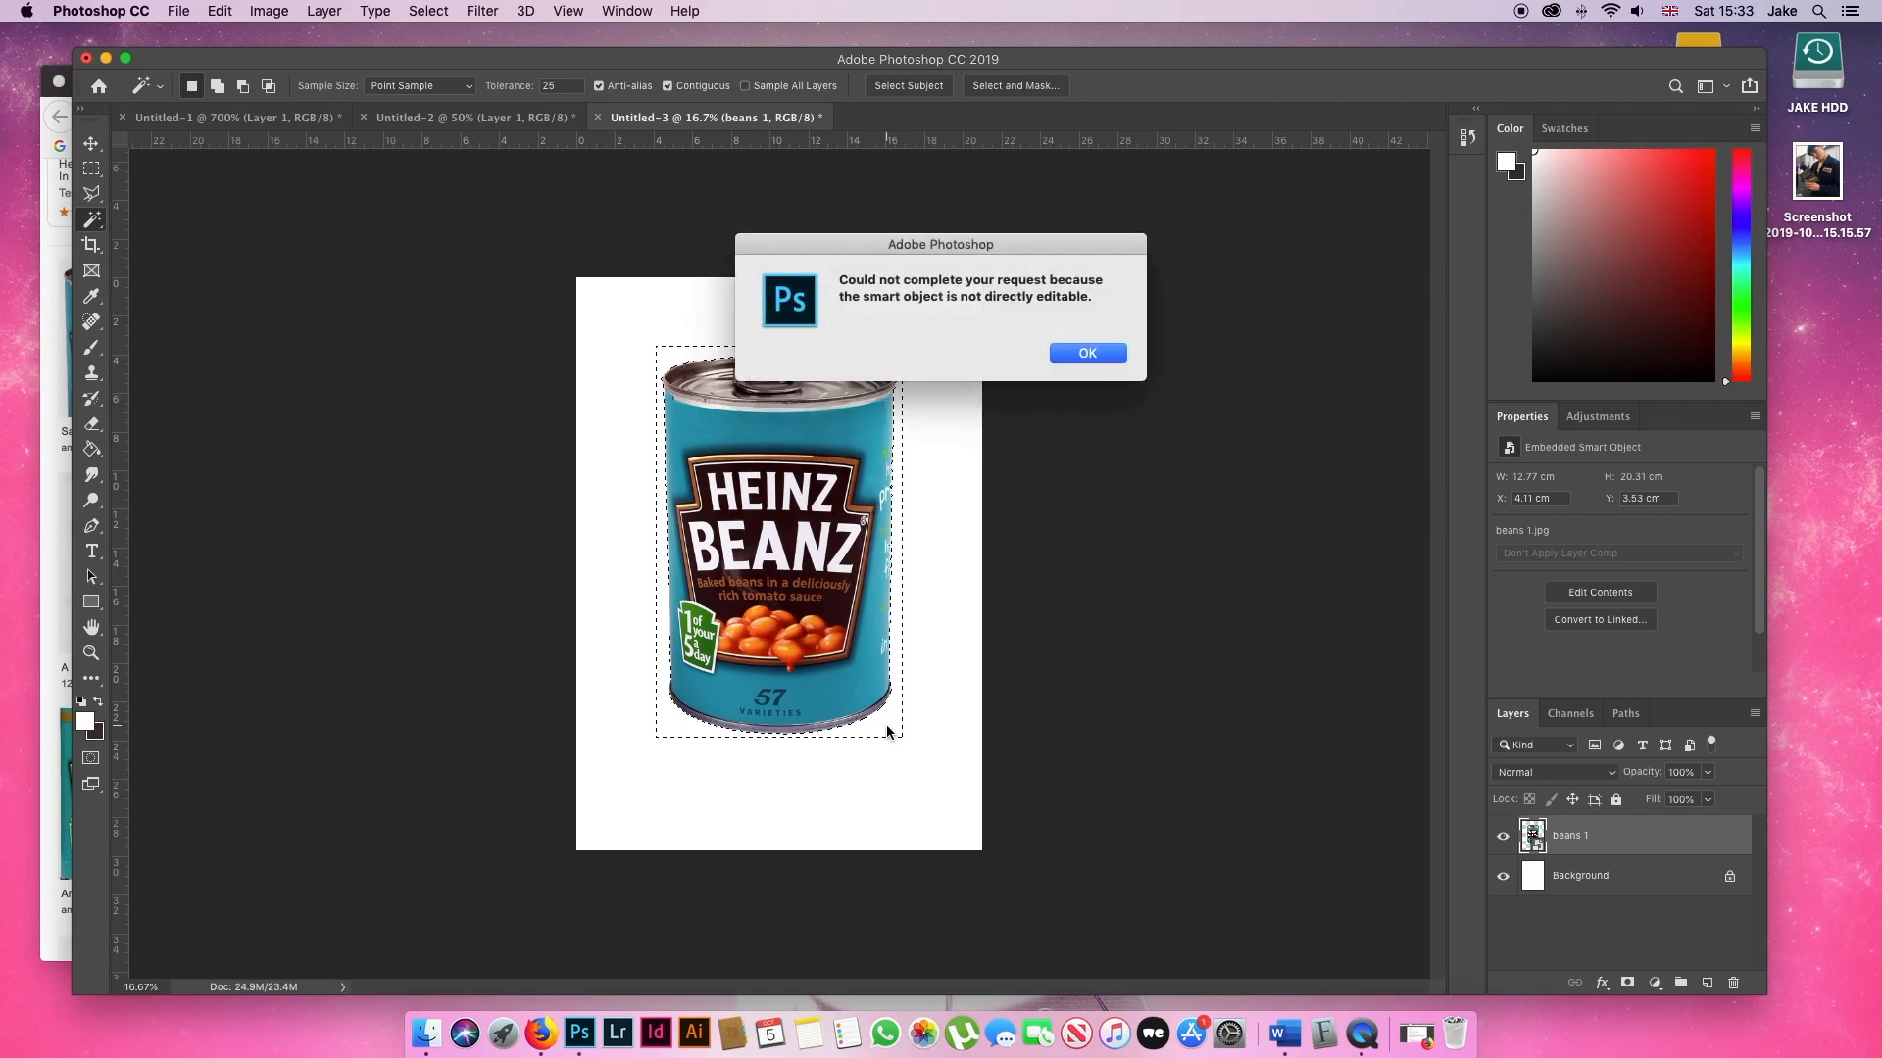
click(1095, 353)
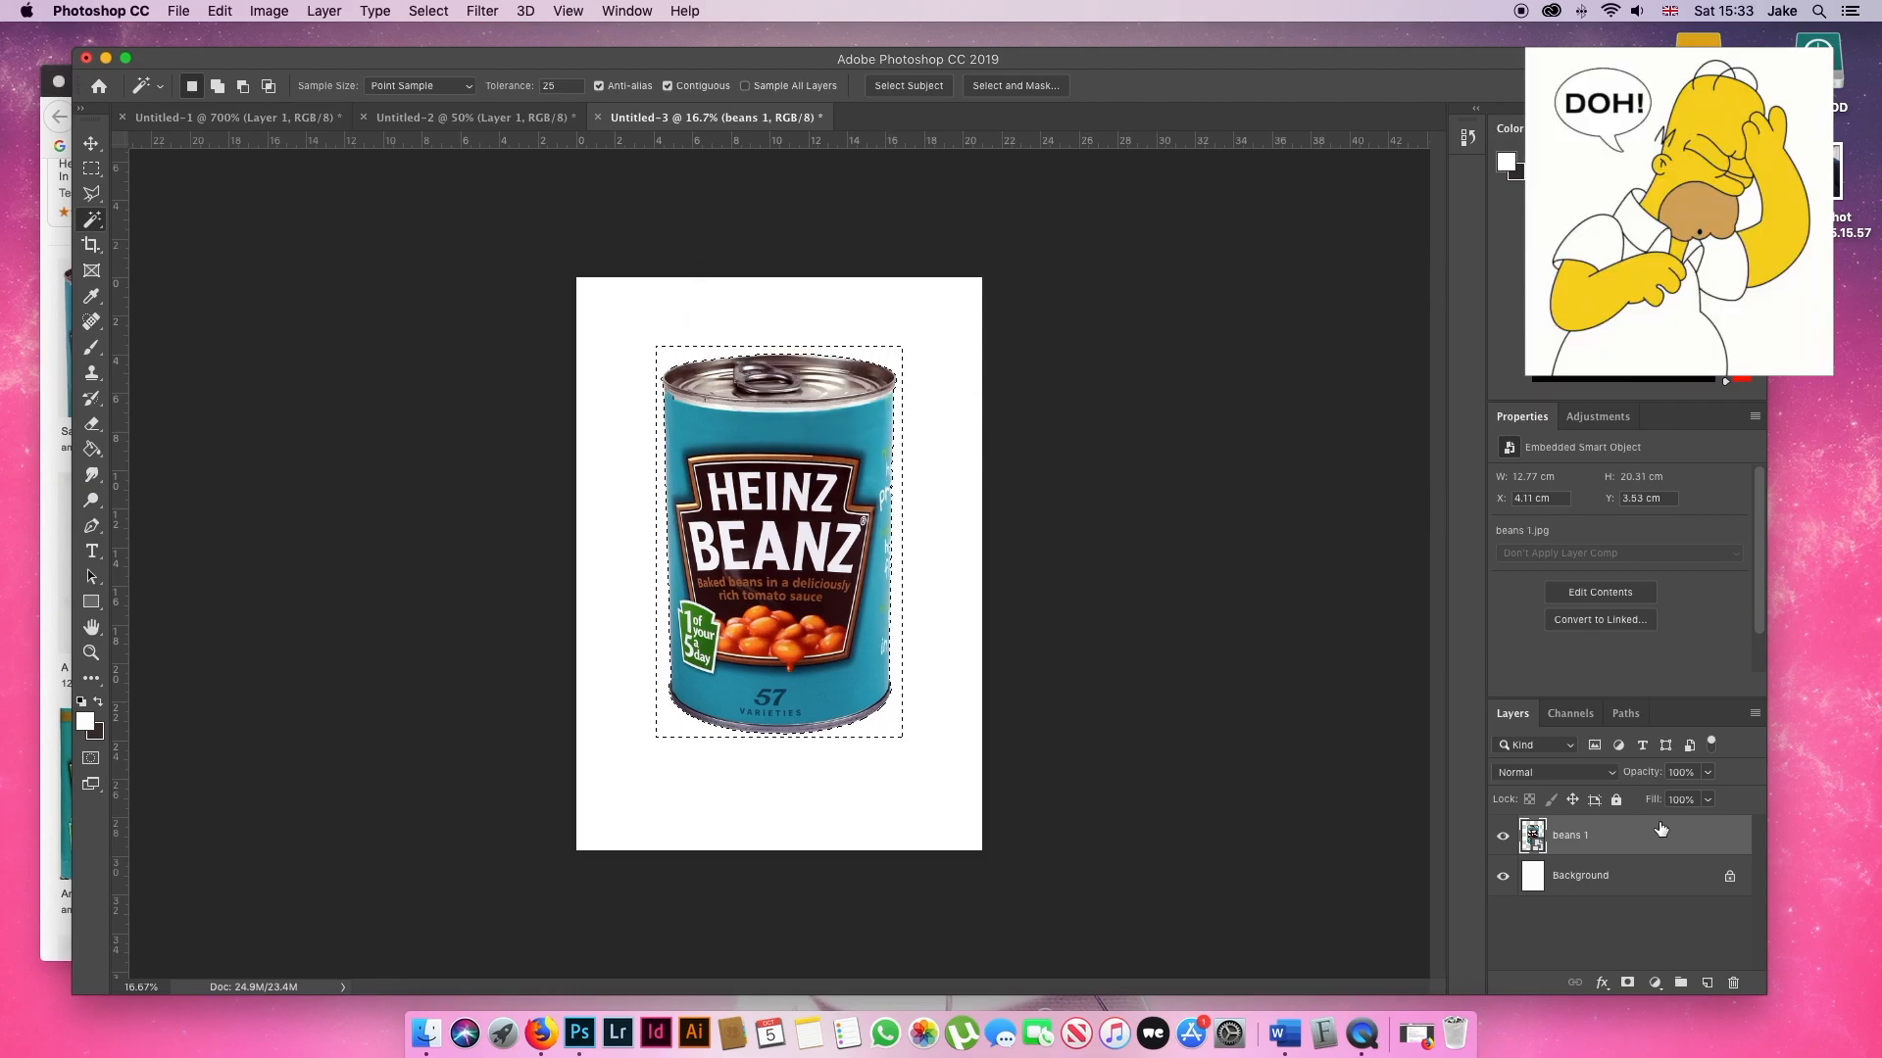
- Rasterize the beans 1 layer, delete the selected white background around the can and deselect
right_click(1660, 830)
click(1500, 496)
key(super+d)
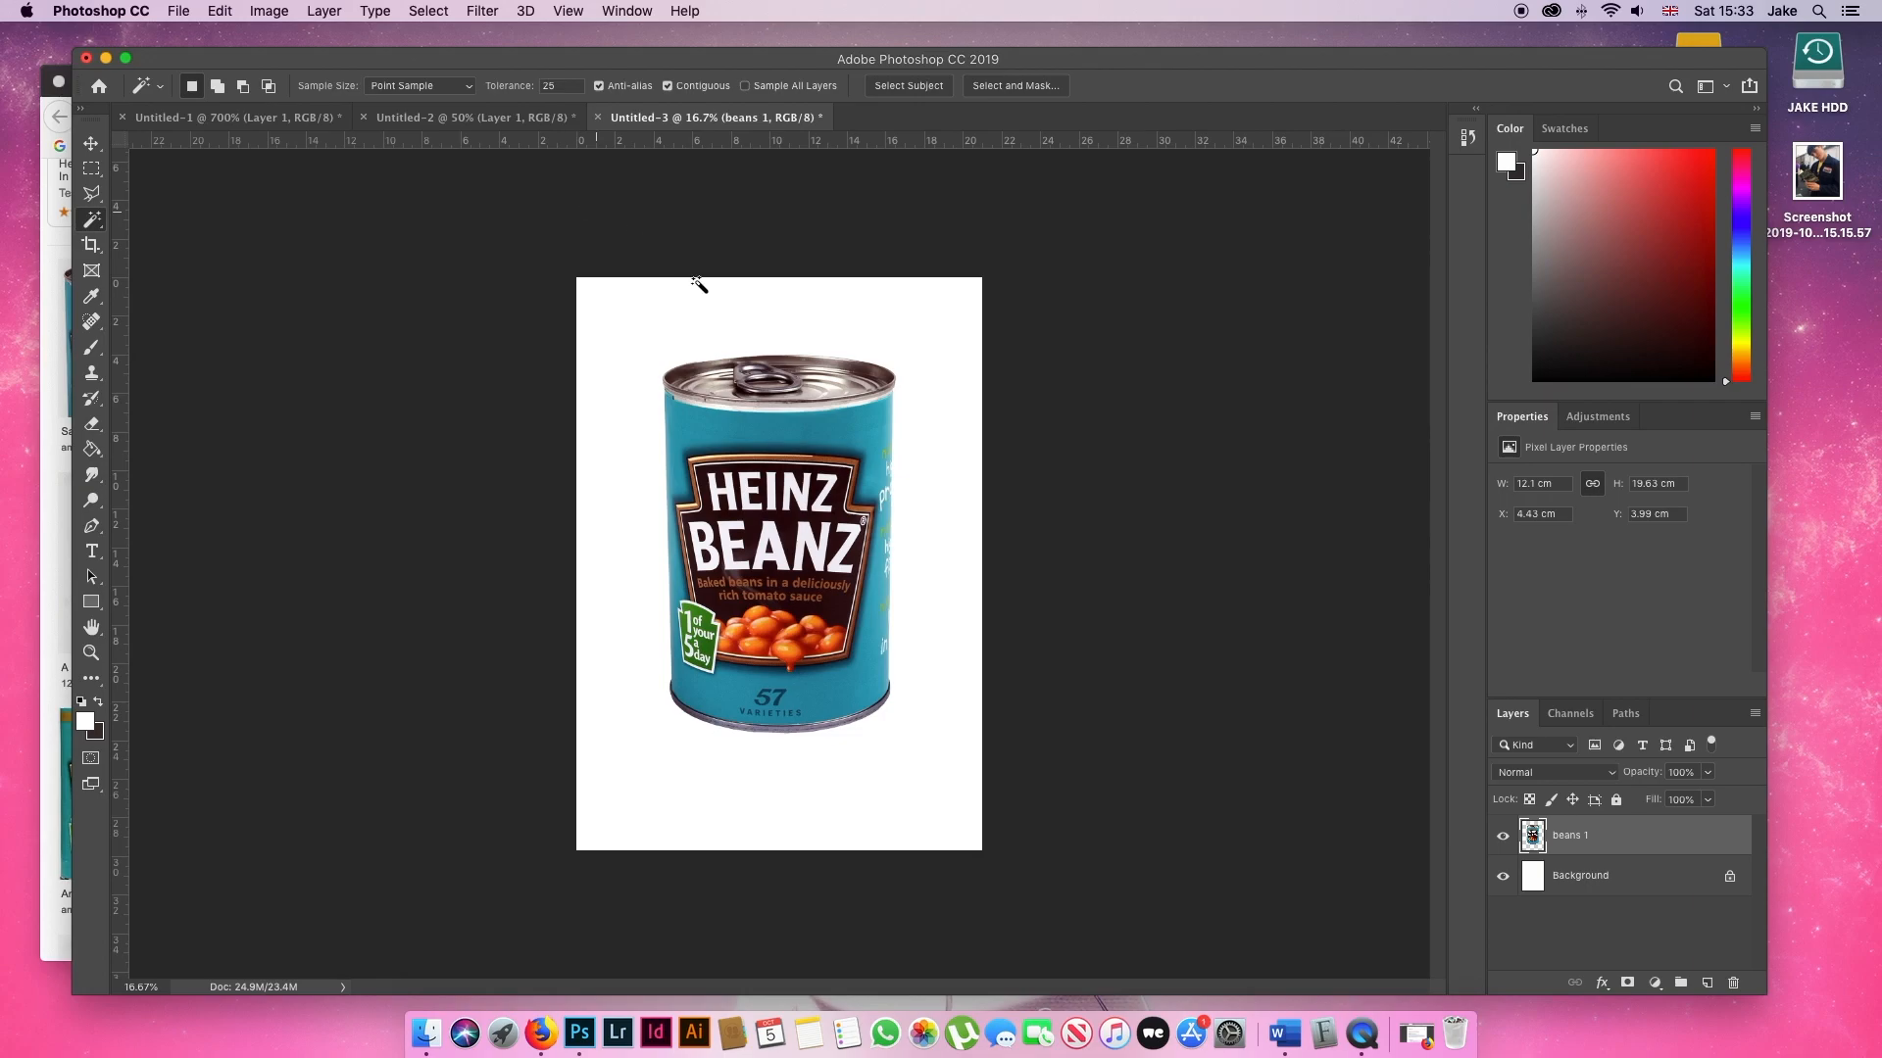
scroll(823, 537, up, 1)
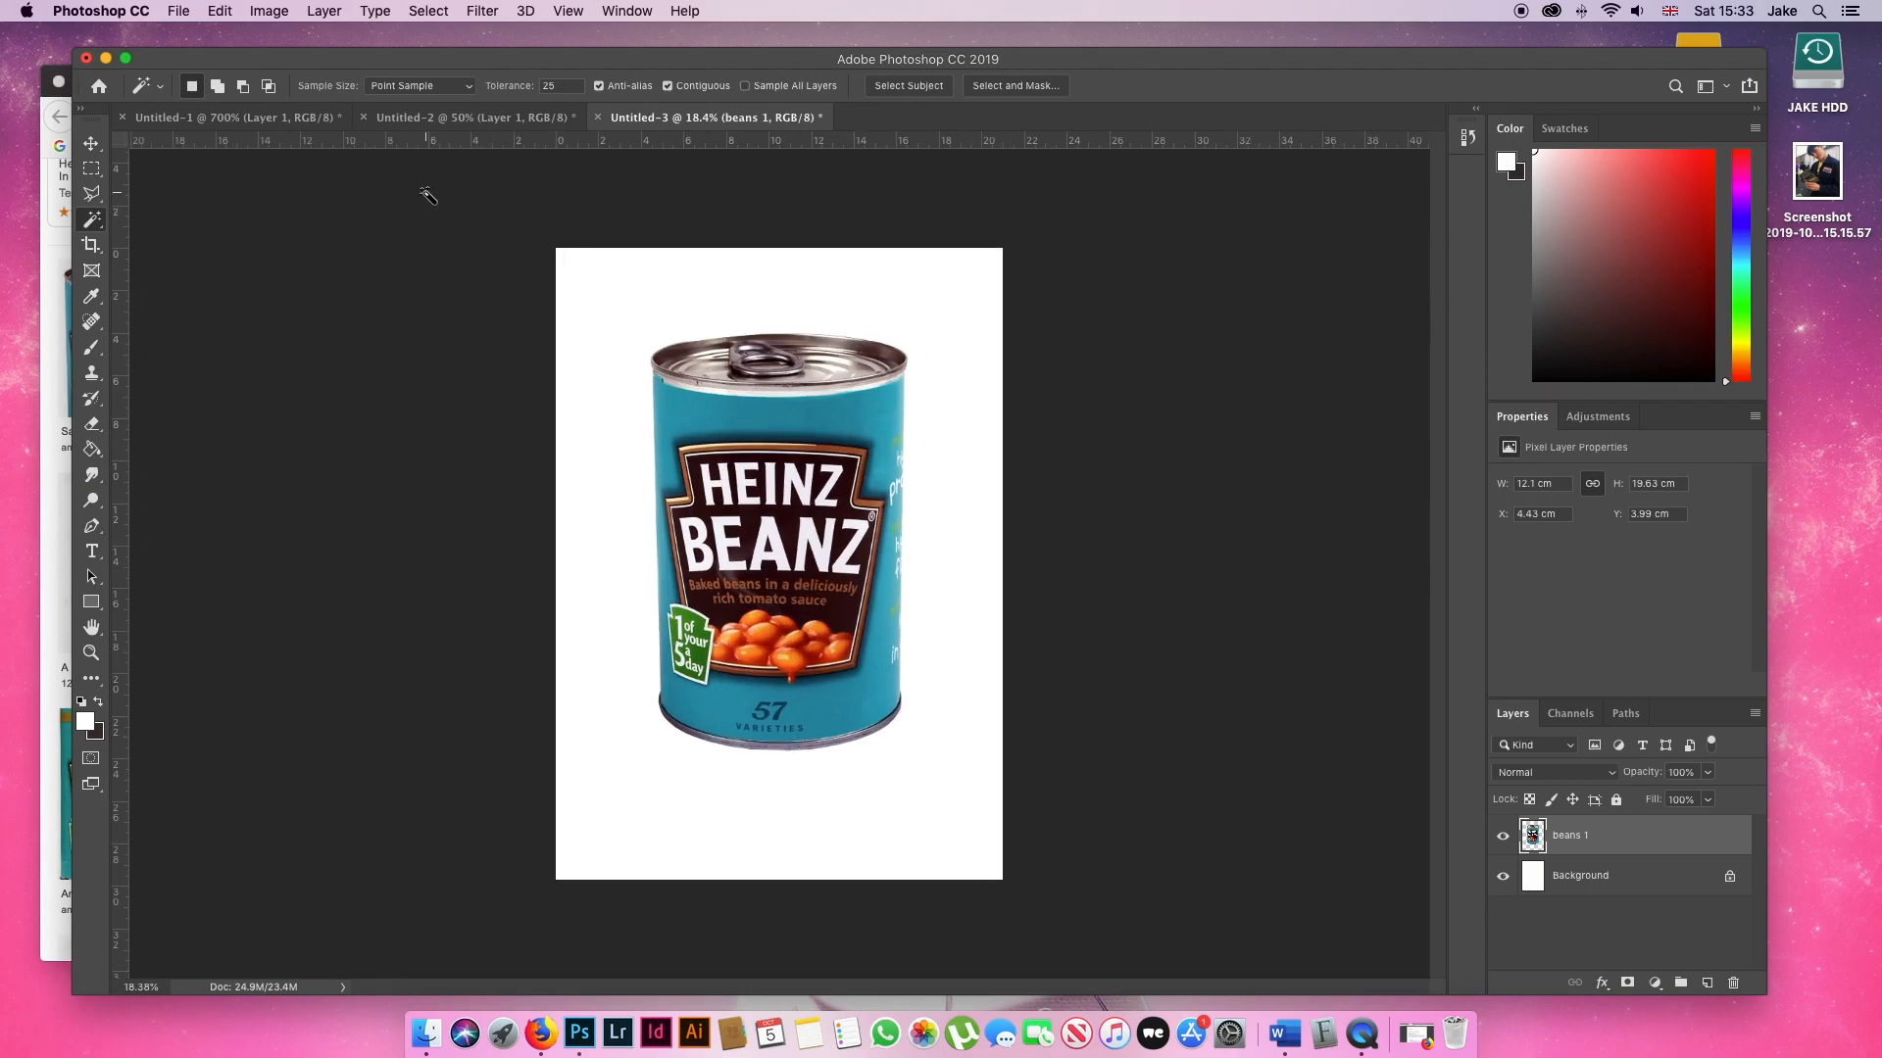
click(176, 11)
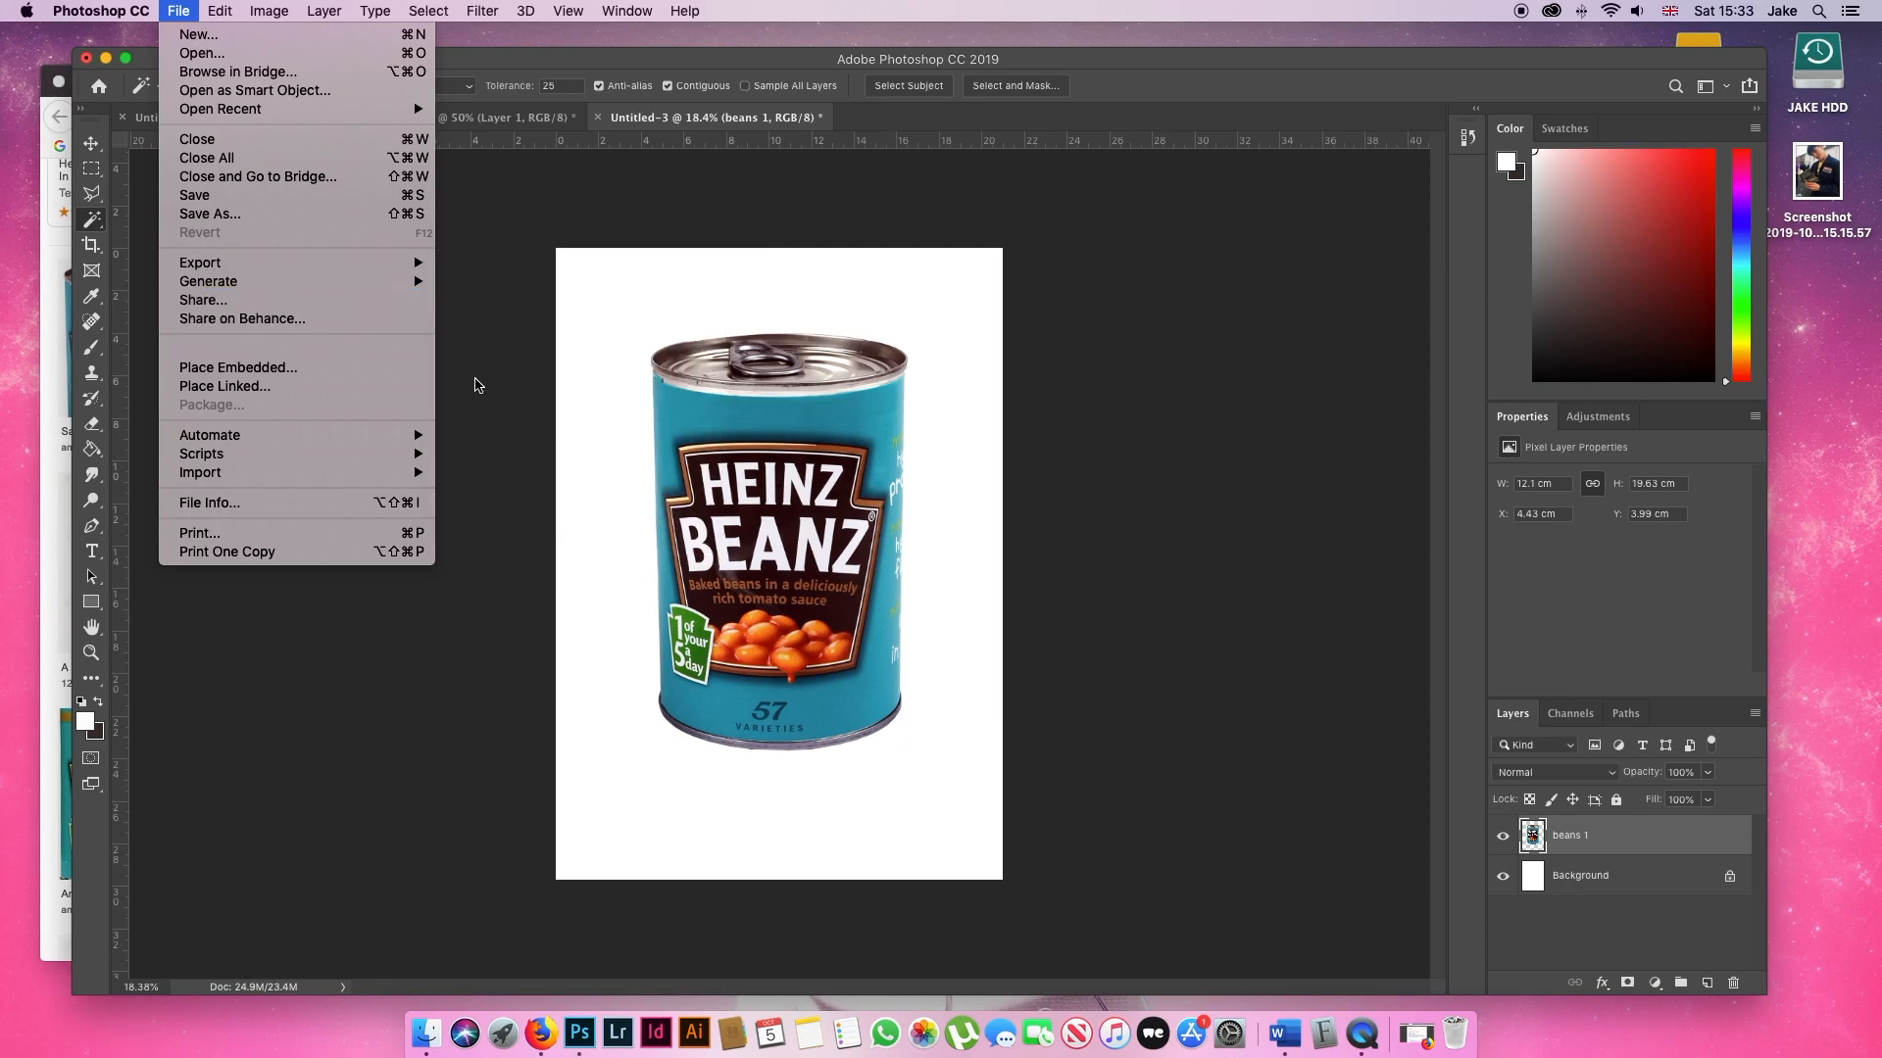
click(698, 423)
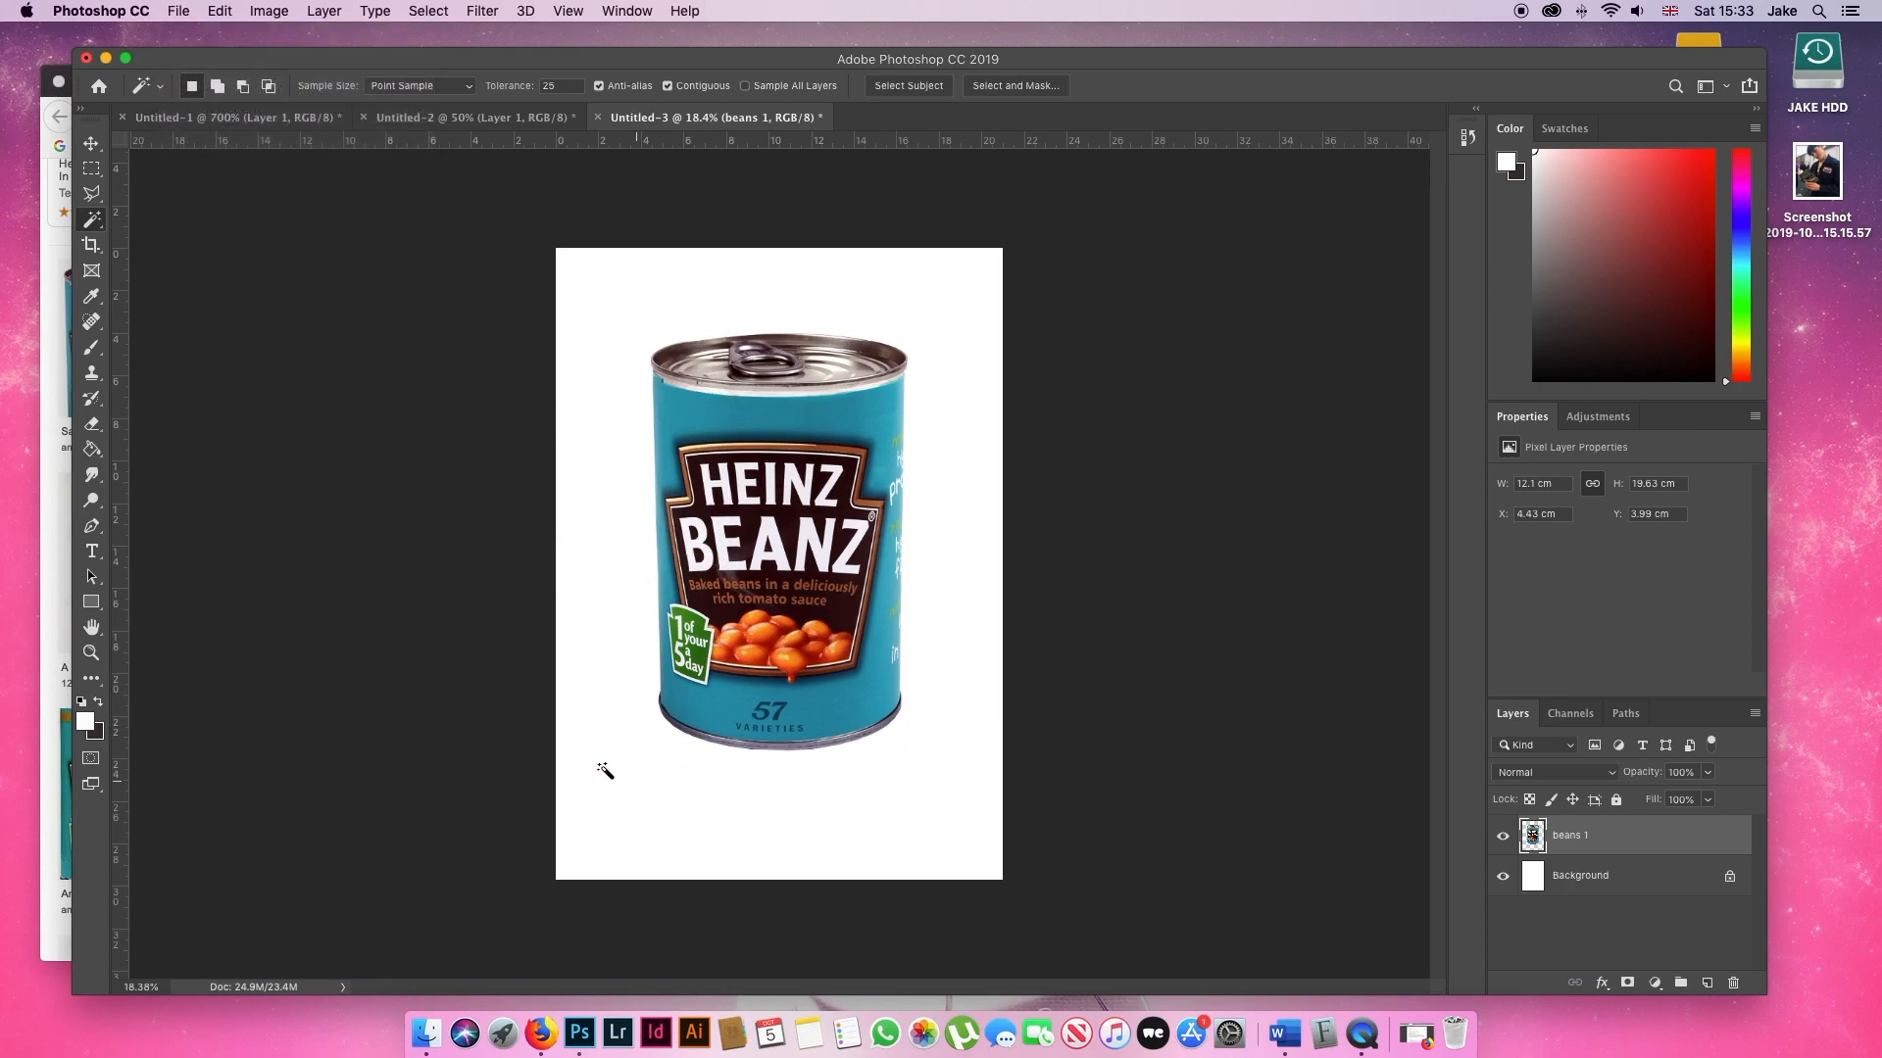
- Add a paragraph text box across the page below the can and replace its placeholder text with "Happy birthday"
key(t)
drag(603, 770, 963, 855)
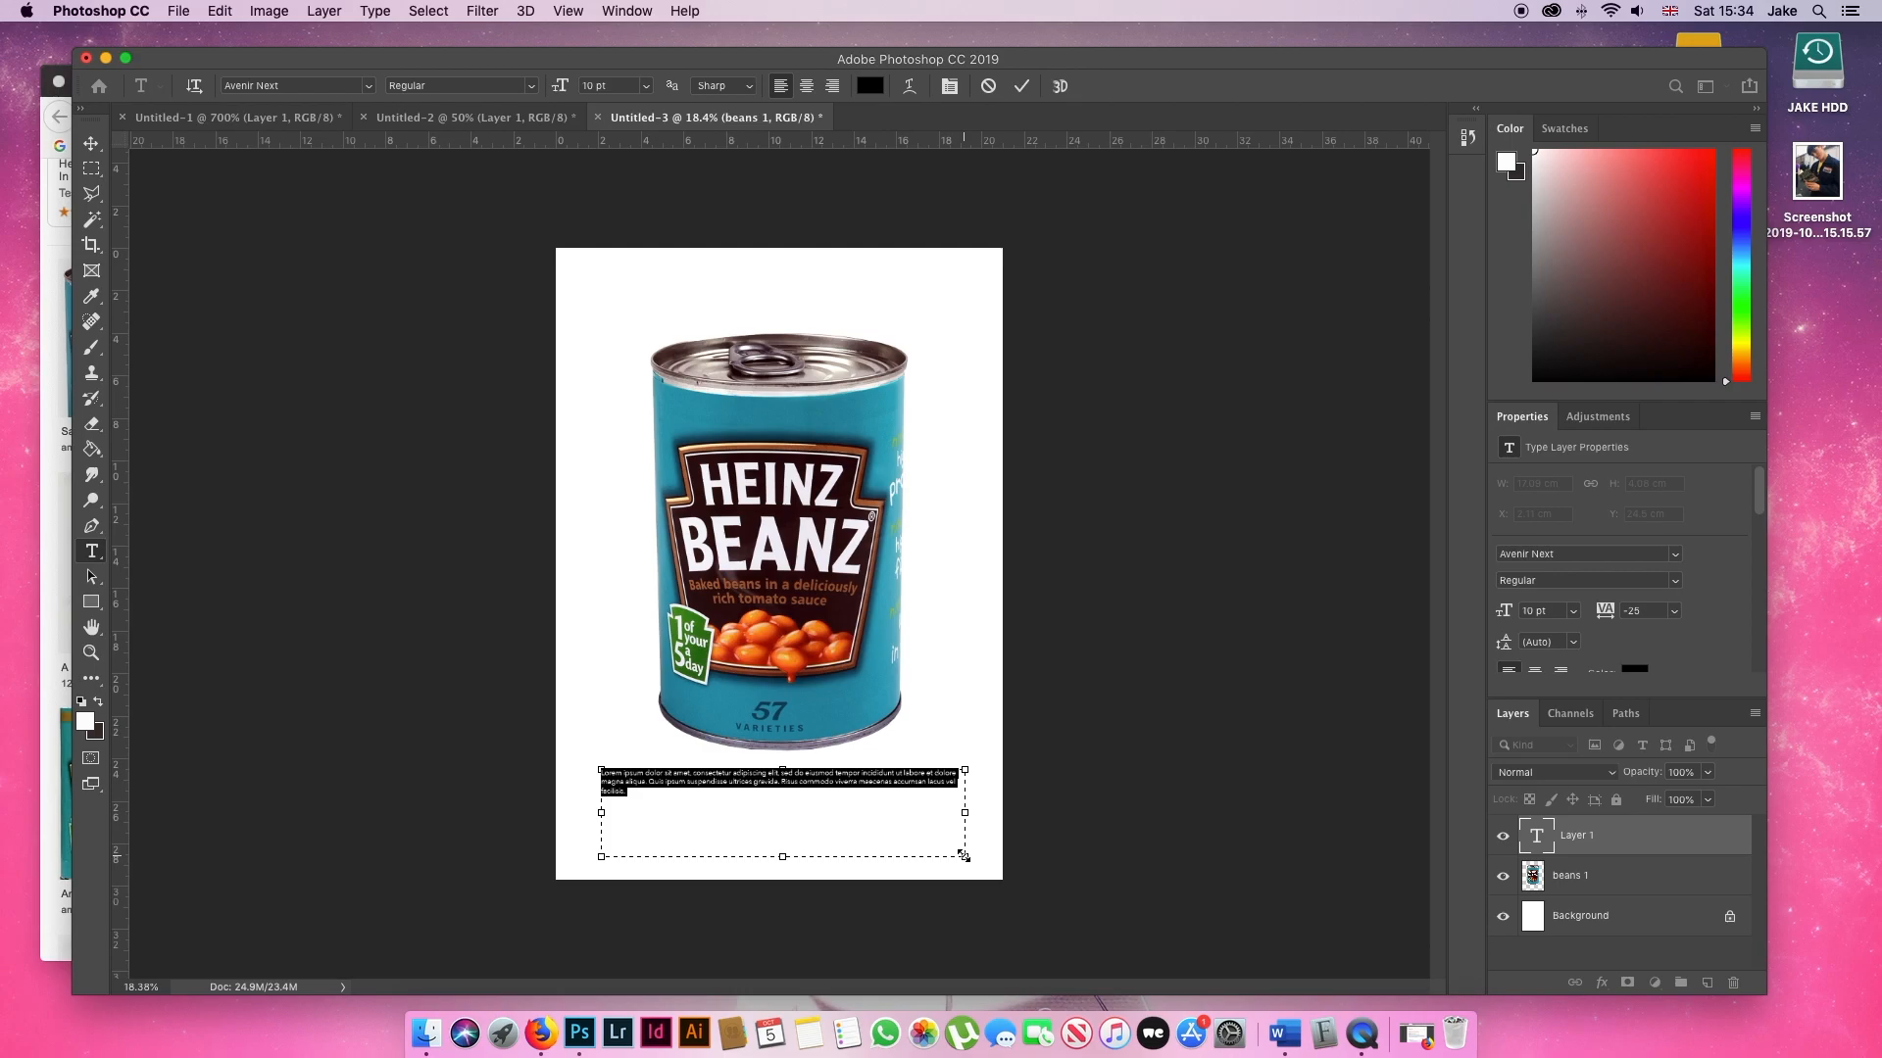
key(BackSpace)
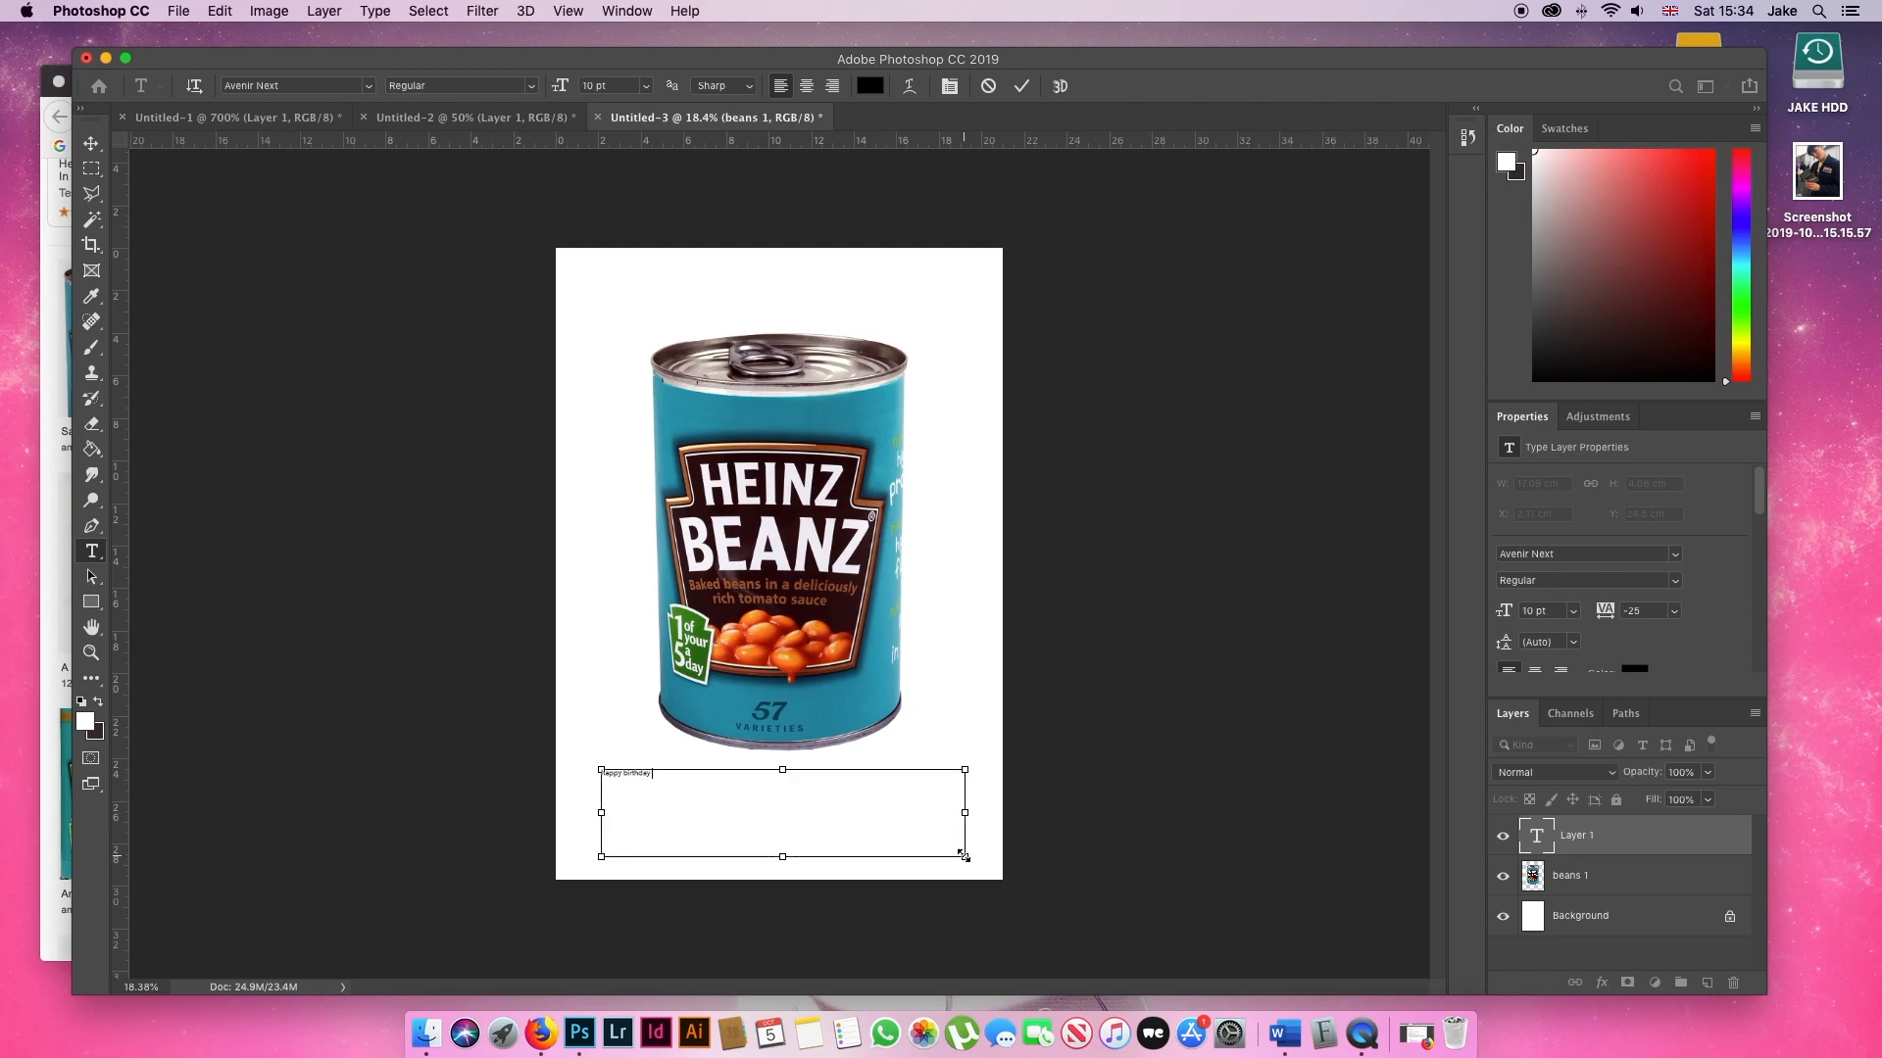
- Set the "Happy birthday" text to the HeinzLabel font at 72 pt
key(super+a)
click(314, 84)
text(hei)
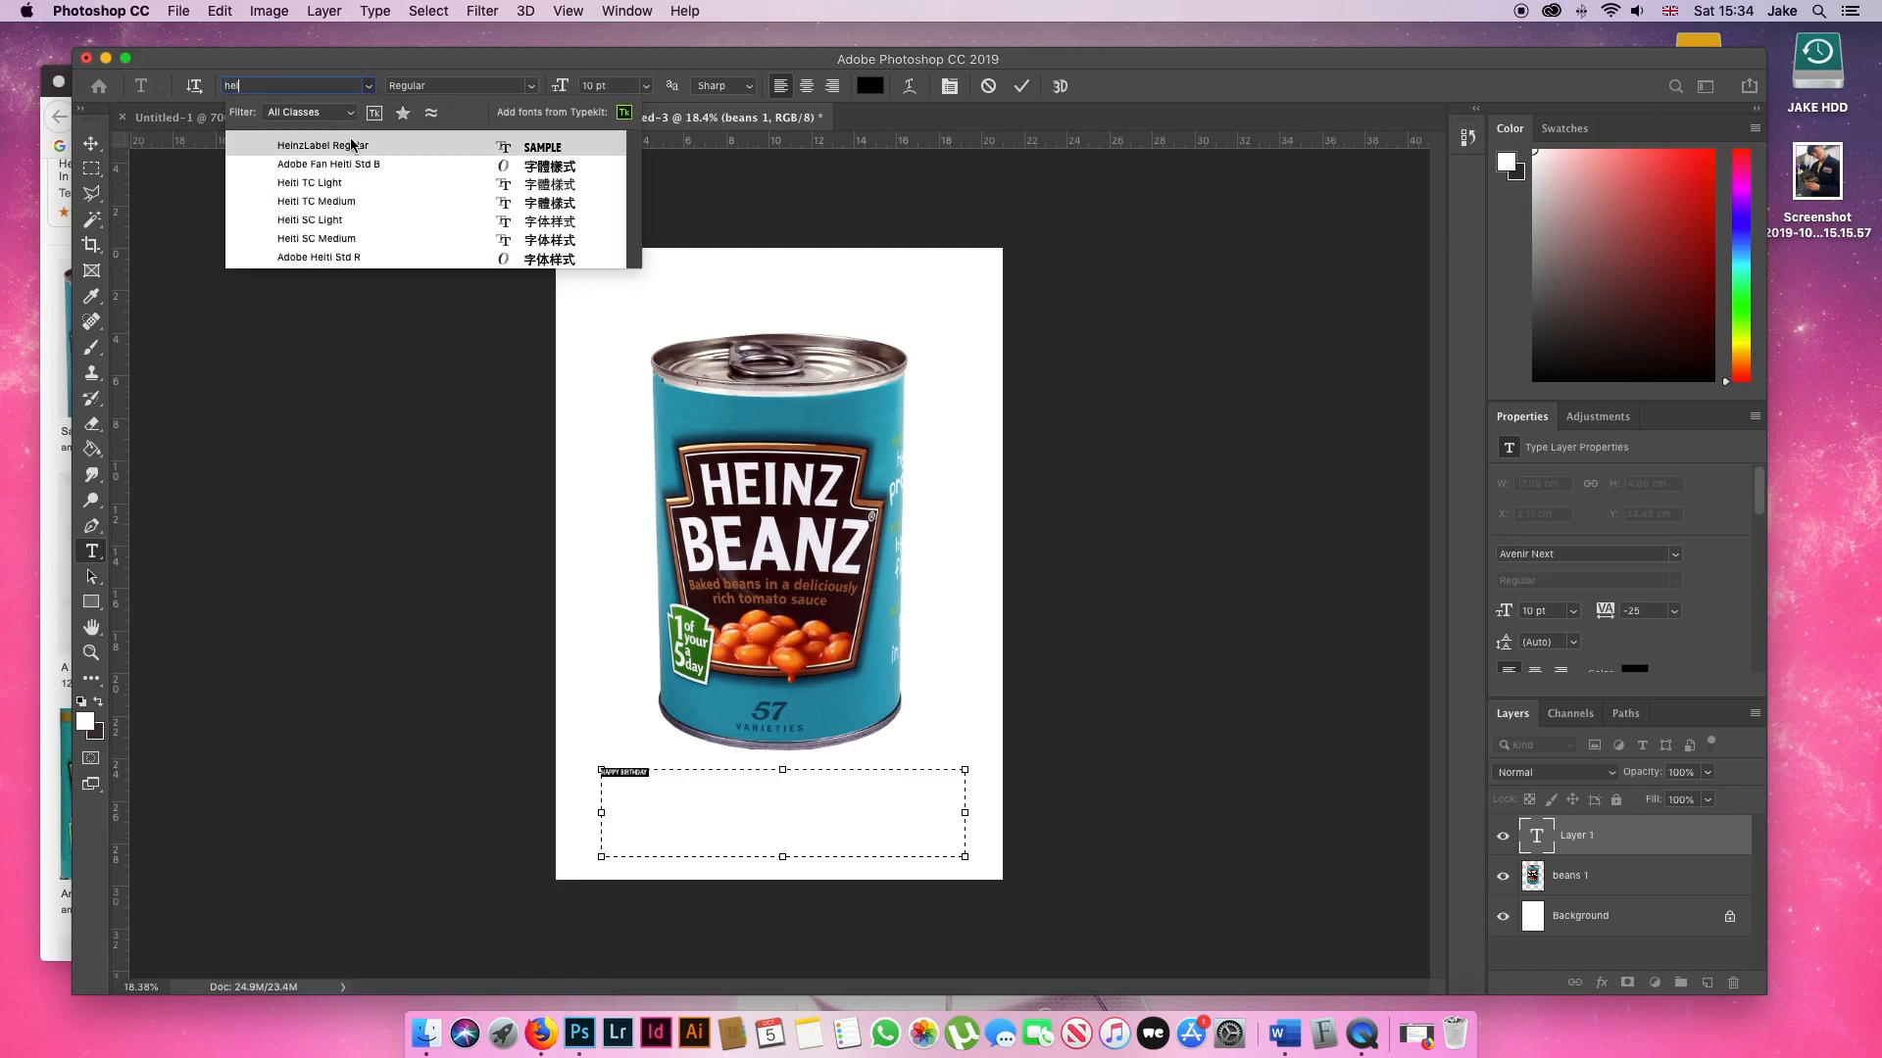
click(351, 145)
click(647, 87)
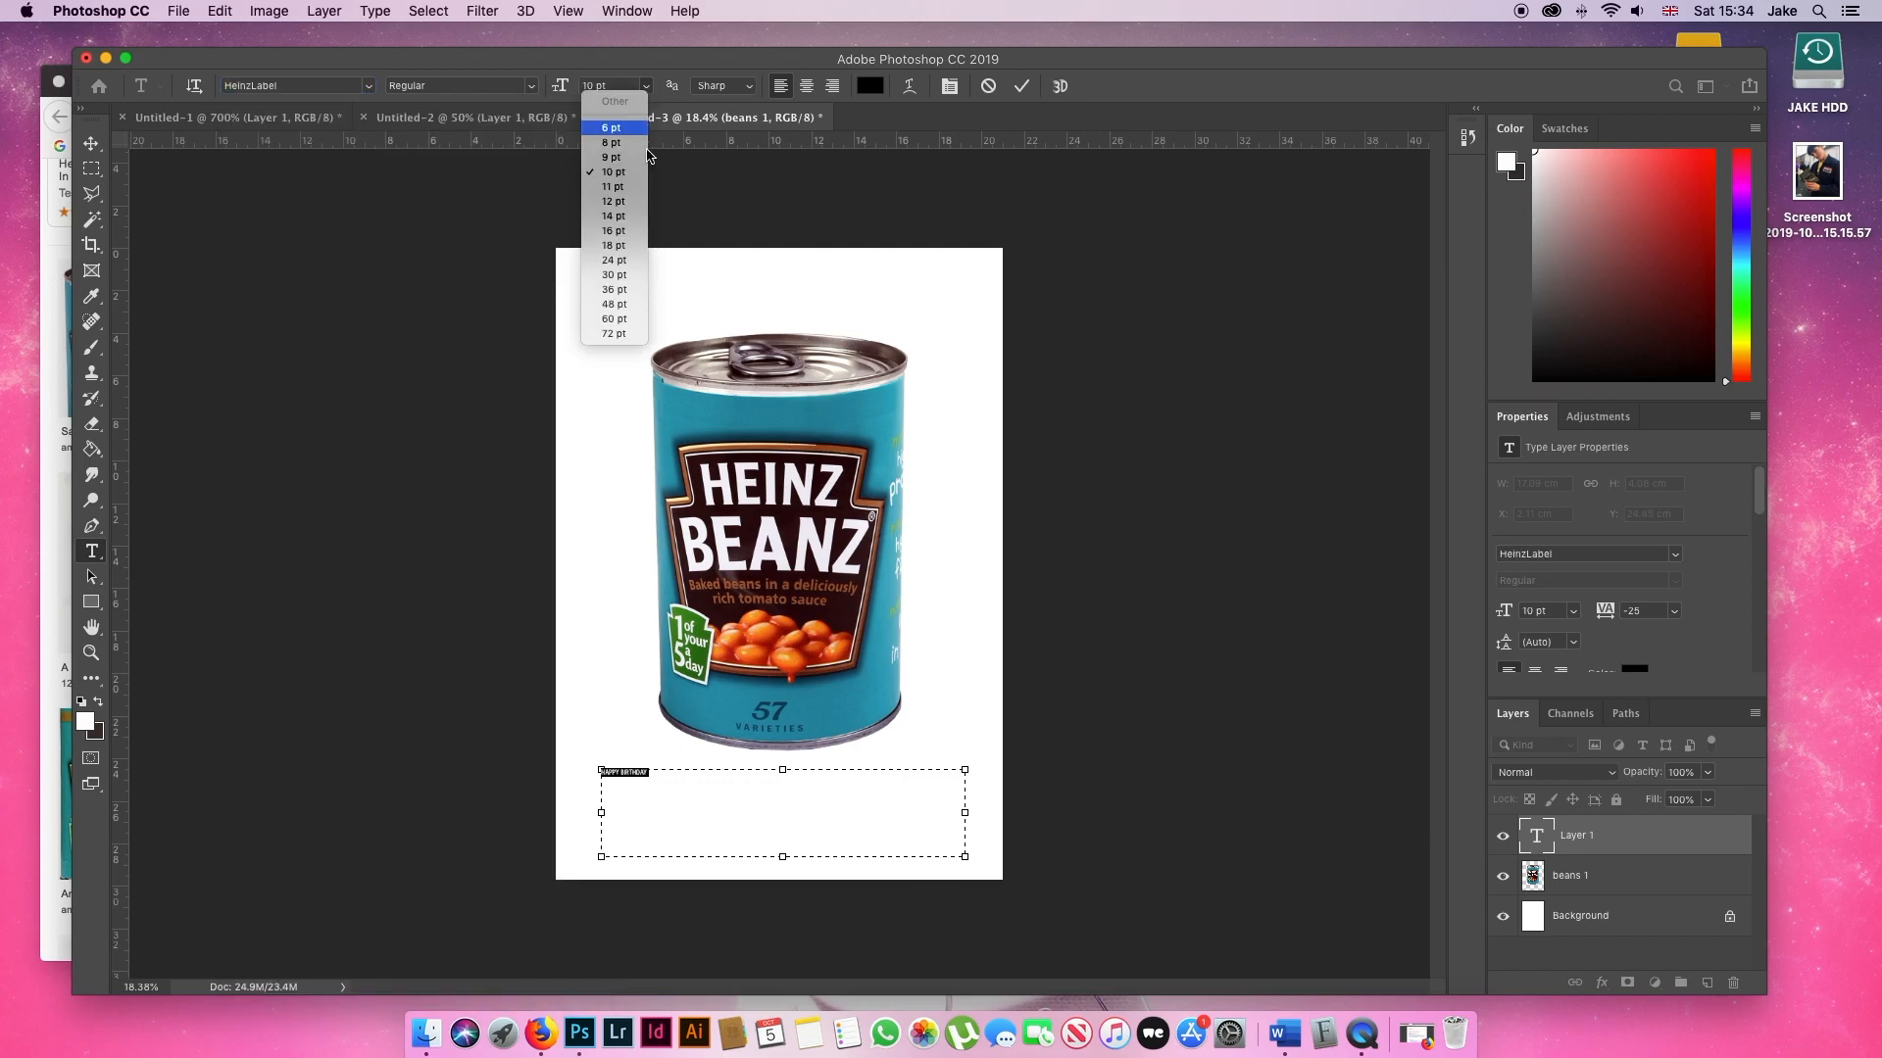
click(620, 336)
click(854, 789)
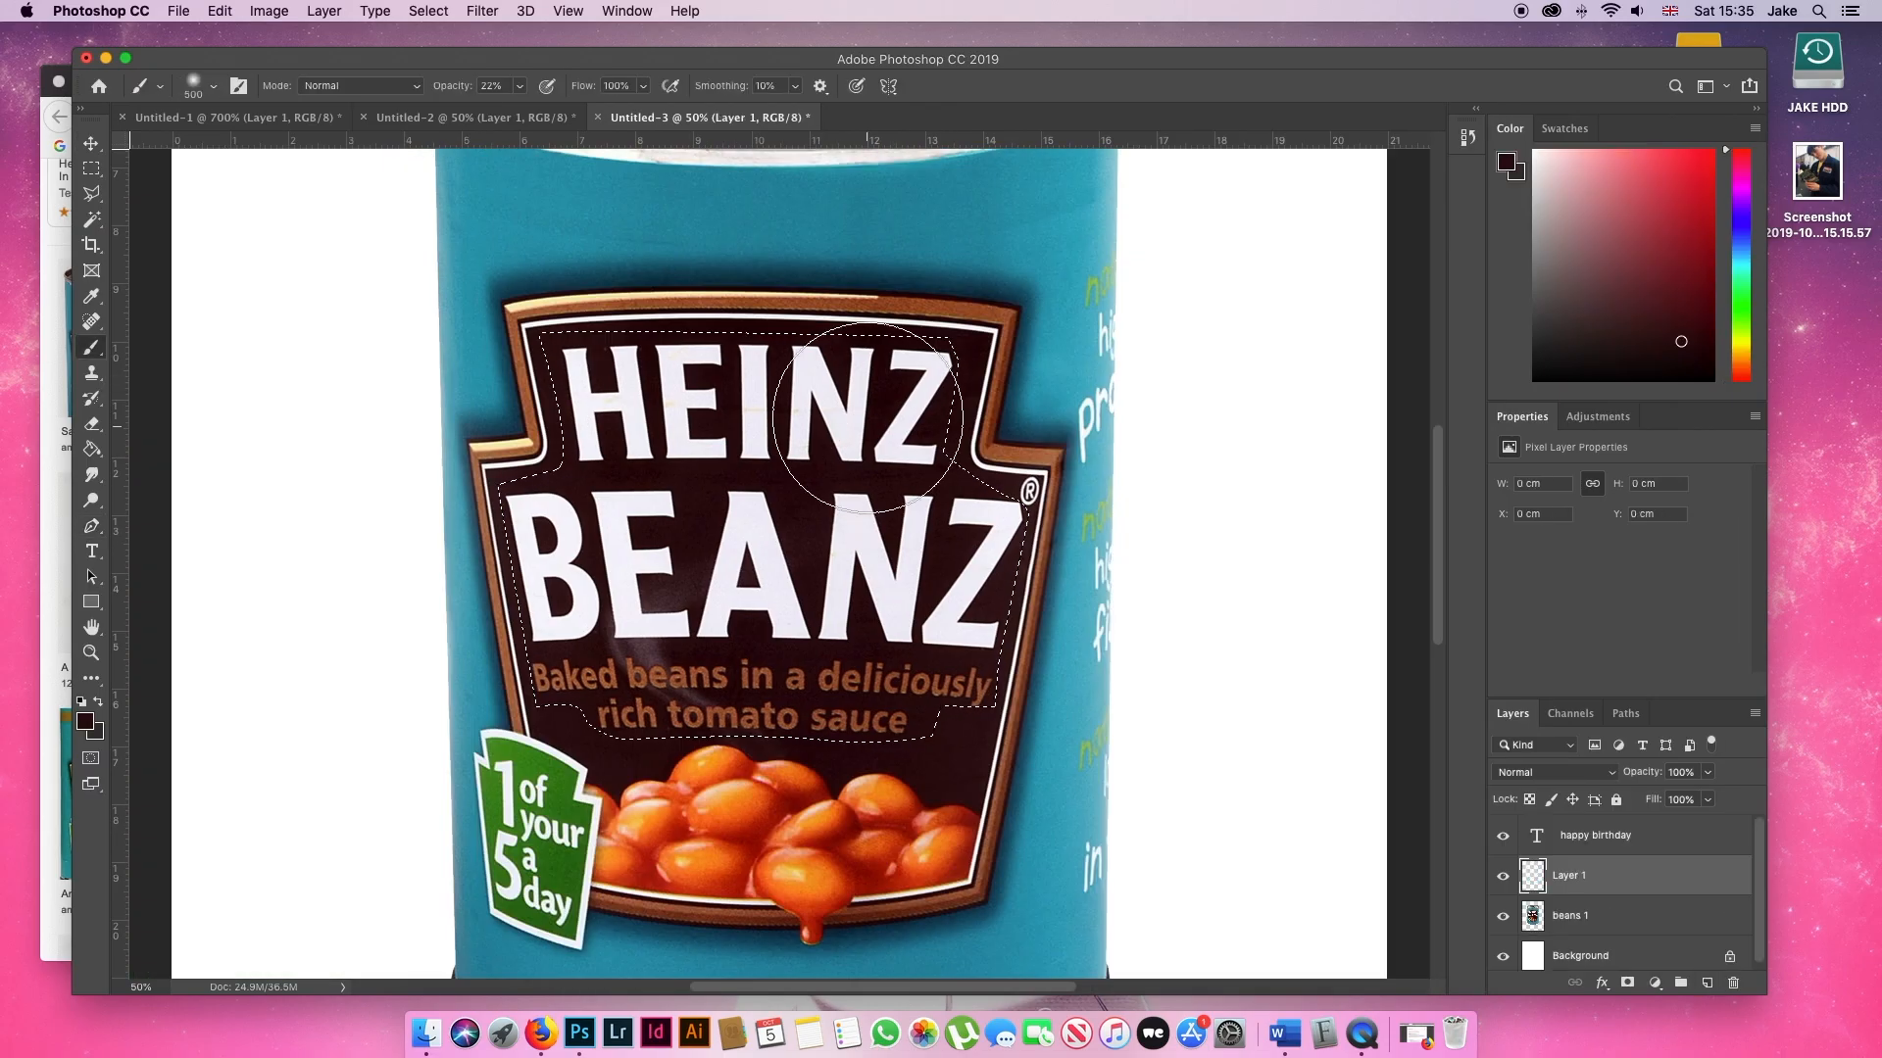
- Paint dark brown over the label lettering on Layer 1, deselect, and cover the remaining edges with a smaller brush at 50% opacity
mouse_move(882, 588)
mouse_down()
mouse_move(672, 399)
mouse_move(518, 603)
mouse_move(1054, 735)
mouse_move(554, 323)
mouse_up()
key(super+d)
key(bracketleft)
key(bracketleft)
key(bracketleft)
key(bracketleft)
key(bracketleft)
key(bracketleft)
key(5)
mouse_move(967, 382)
mouse_down()
mouse_move(839, 337)
mouse_move(517, 491)
mouse_move(941, 764)
mouse_move(972, 474)
mouse_move(1019, 774)
mouse_up()
key(e)
key(super+z)
- Outline the overpainted area along the label's right inner border with the Polygonal Lasso
key(l)
click(980, 819)
click(1045, 476)
click(981, 467)
click(996, 331)
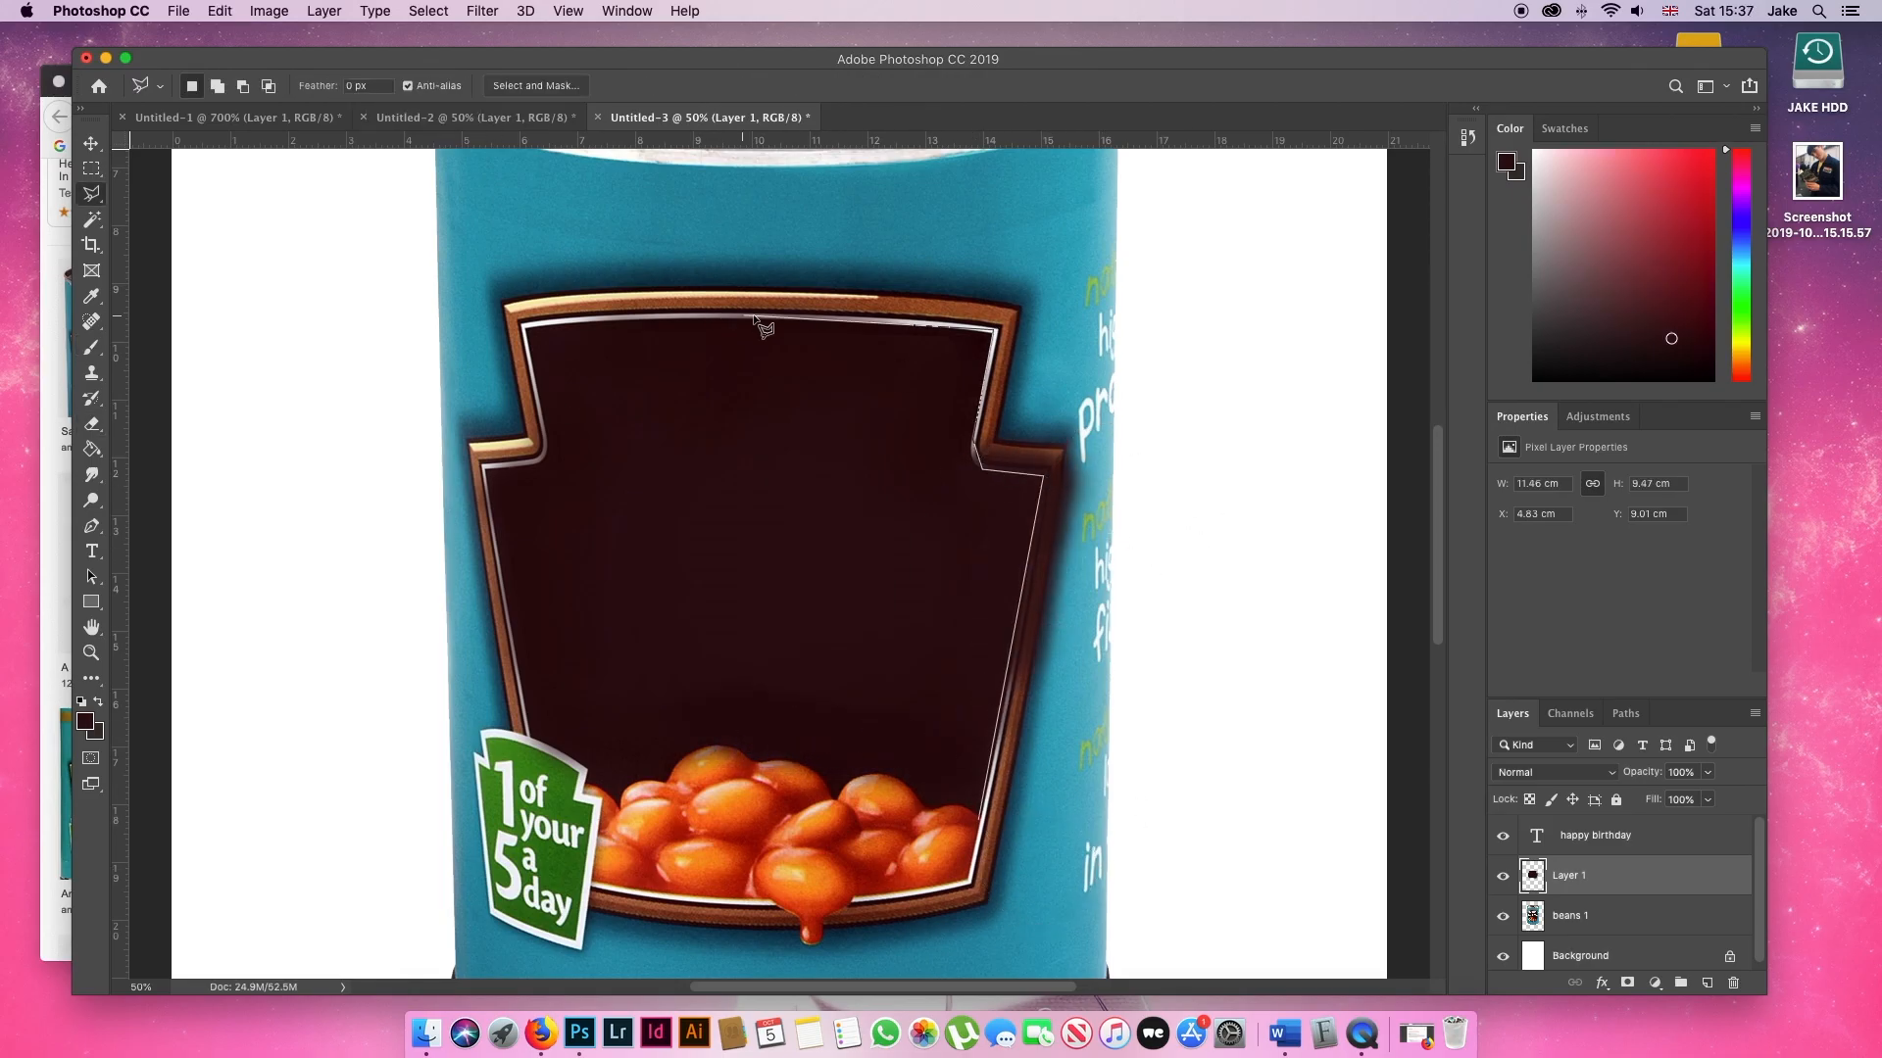
- Trace the label's inner white border with the Pen tool and turn the path into a selection
key(p)
key(super+plus)
right_click(939, 385)
click(1010, 471)
key(Return)
scroll(779, 564, left, 8)
click(748, 449)
- Trace the tops of the label's beans with the Pen tool, convert the path to a selection and delete the paint covering them
scroll(715, 576, down, 6)
key(super+minus)
key(super+minus)
click(921, 730)
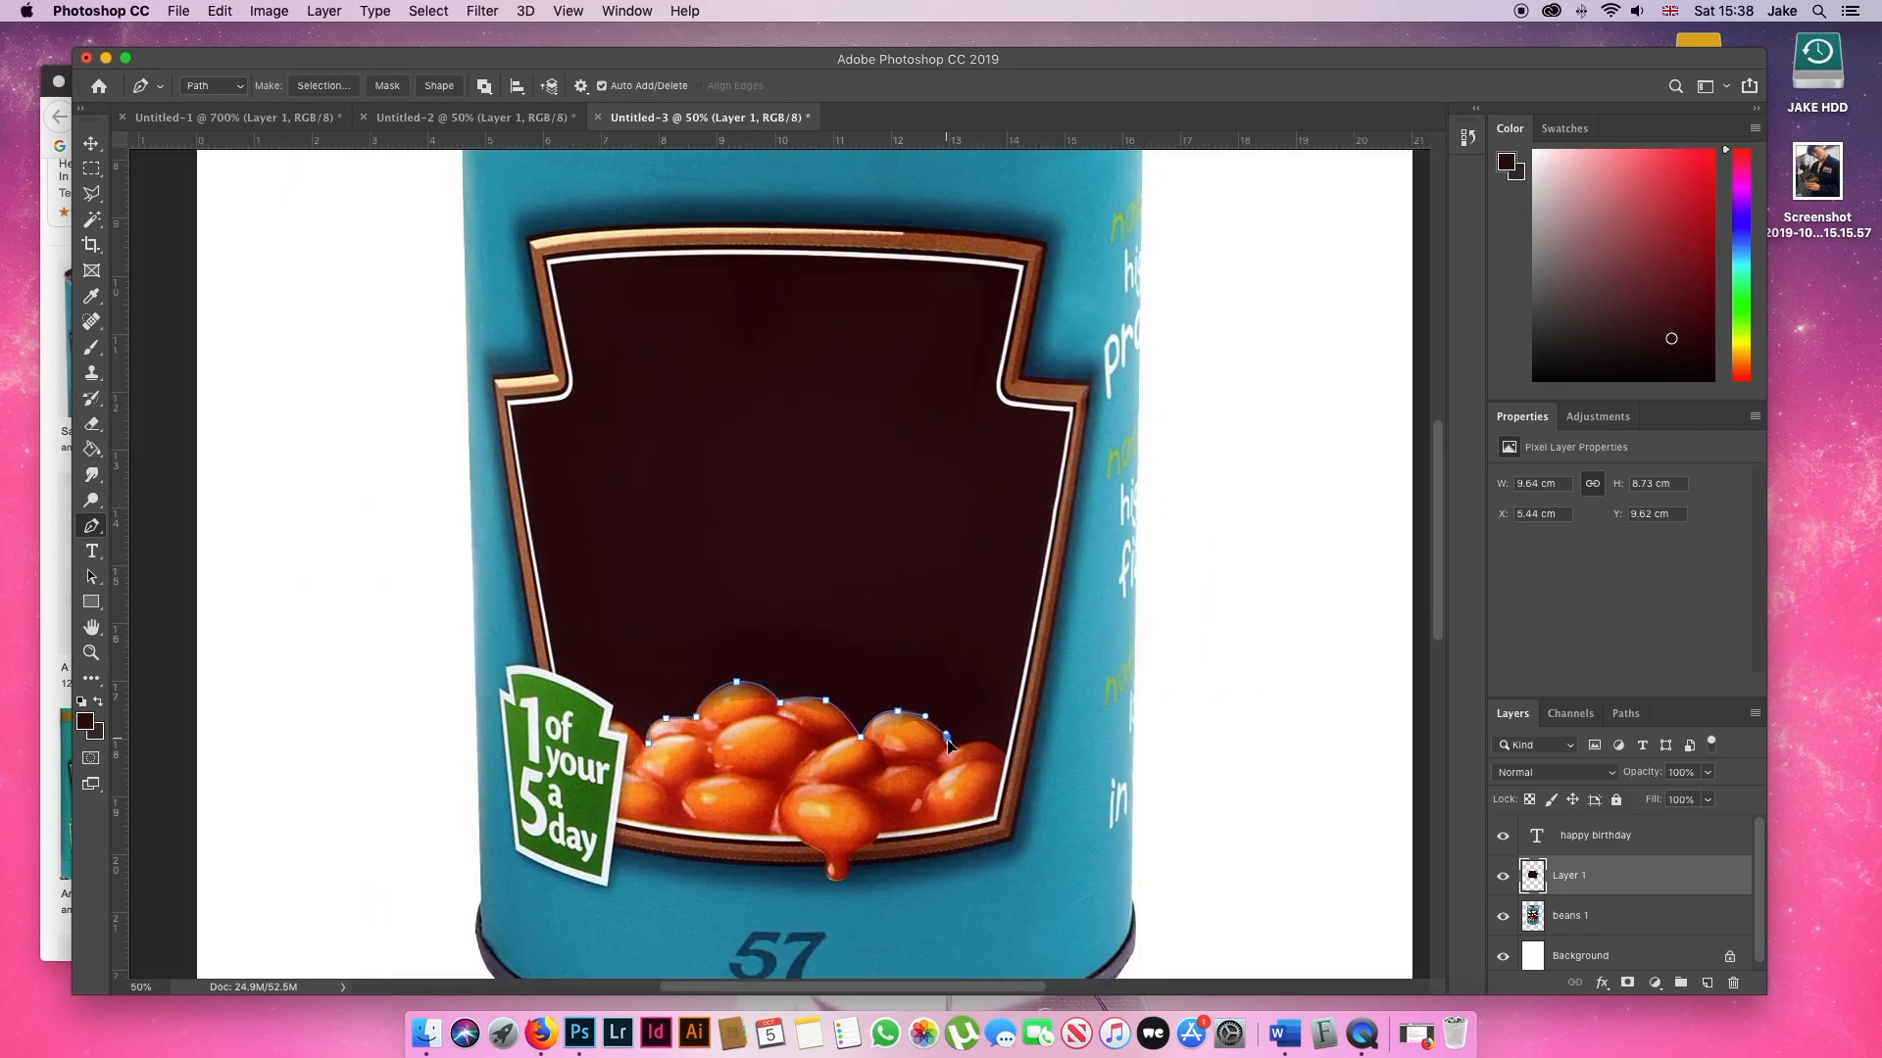
right_click(762, 712)
click(832, 797)
key(Return)
key(super+plus)
key(super+plus)
key(super+plus)
key(super+plus)
key(super+plus)
key(super+plus)
key(super+plus)
key(super+plus)
key(super+minus)
key(super+minus)
key(super+minus)
key(super+minus)
key(super+minus)
key(super+minus)
key(BackSpace)
- Shorten the card text to "happy" and hide Layer 1
scroll(936, 720, down, 8)
key(t)
drag(1157, 491, 770, 319)
key(BackSpace)
click(1502, 875)
key(super+t)
- Warp the "happy" text with the horizontal Arch style at a bend of about +24%
click(375, 11)
click(474, 298)
click(902, 402)
drag(1266, 491, 1237, 491)
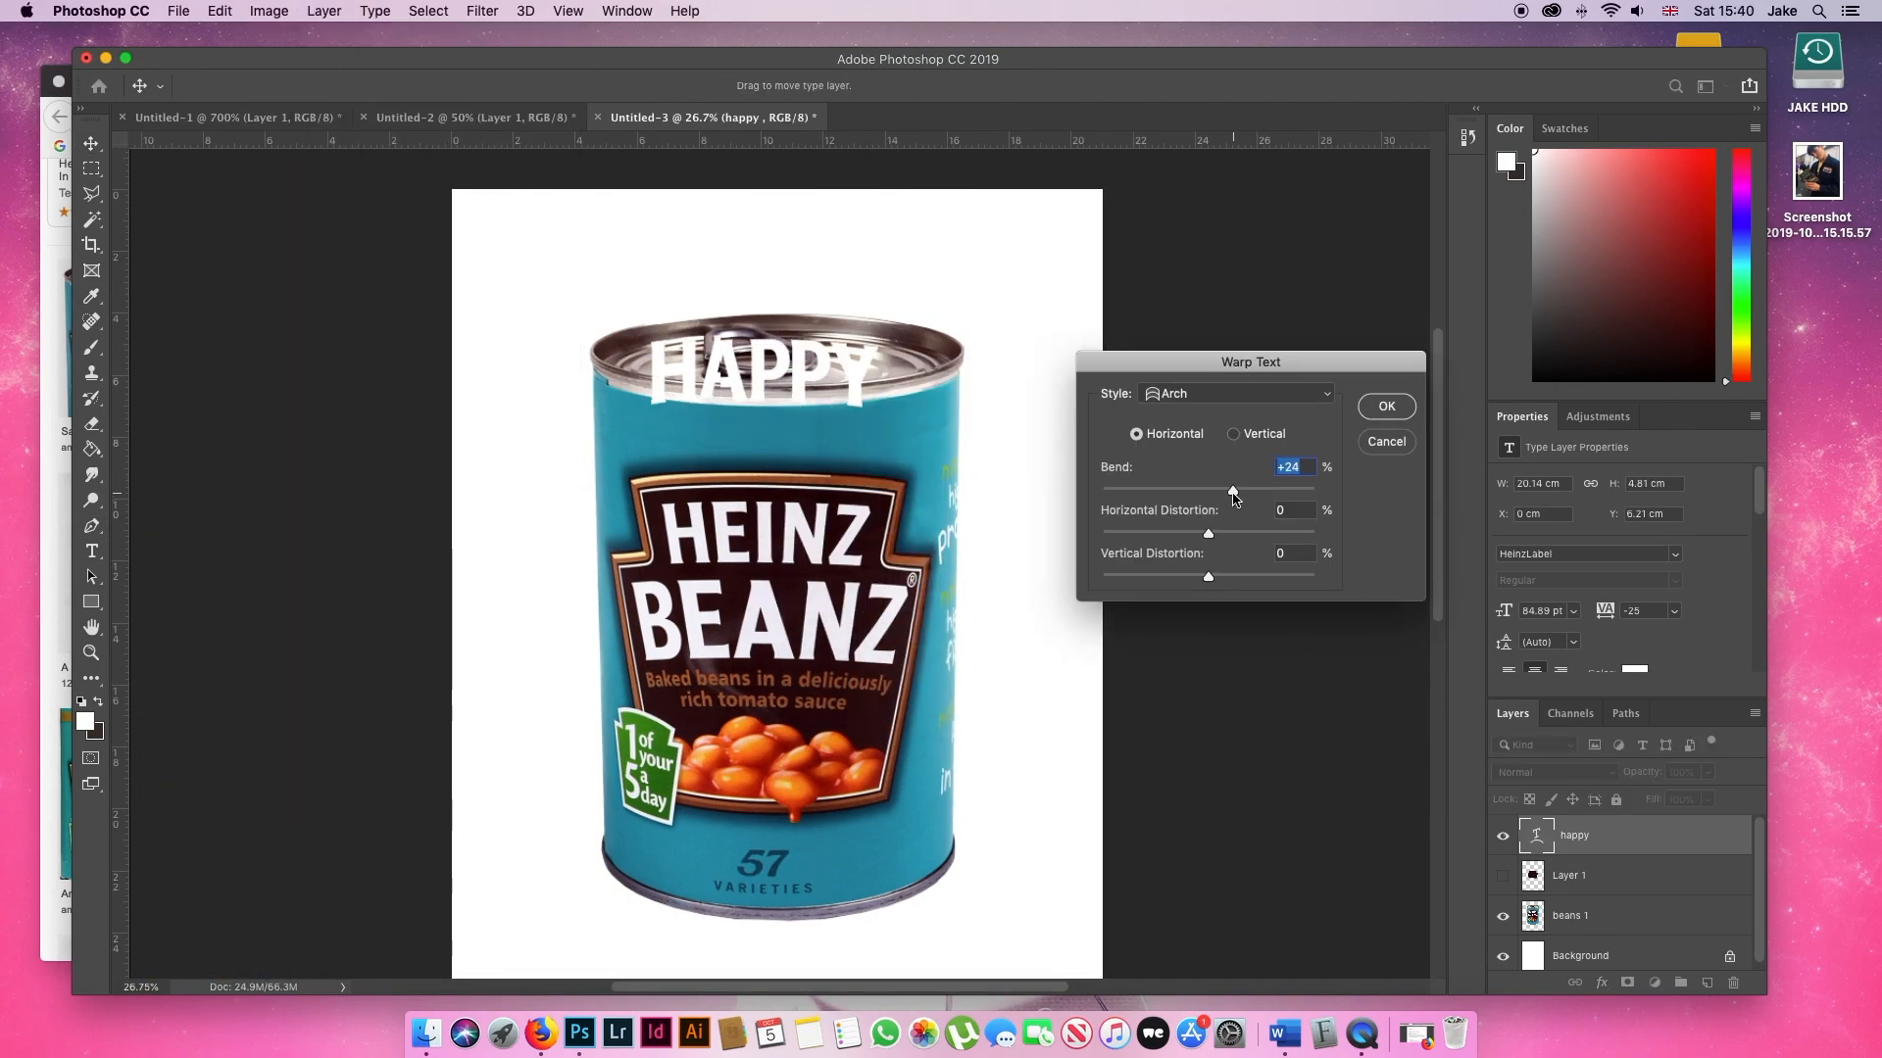
click(1386, 404)
- Move "happy" over the HEINZ lettering, scale it to about 97%, and show Layer 1 again
drag(853, 377, 851, 502)
key(super+t)
drag(1160, 725, 1140, 717)
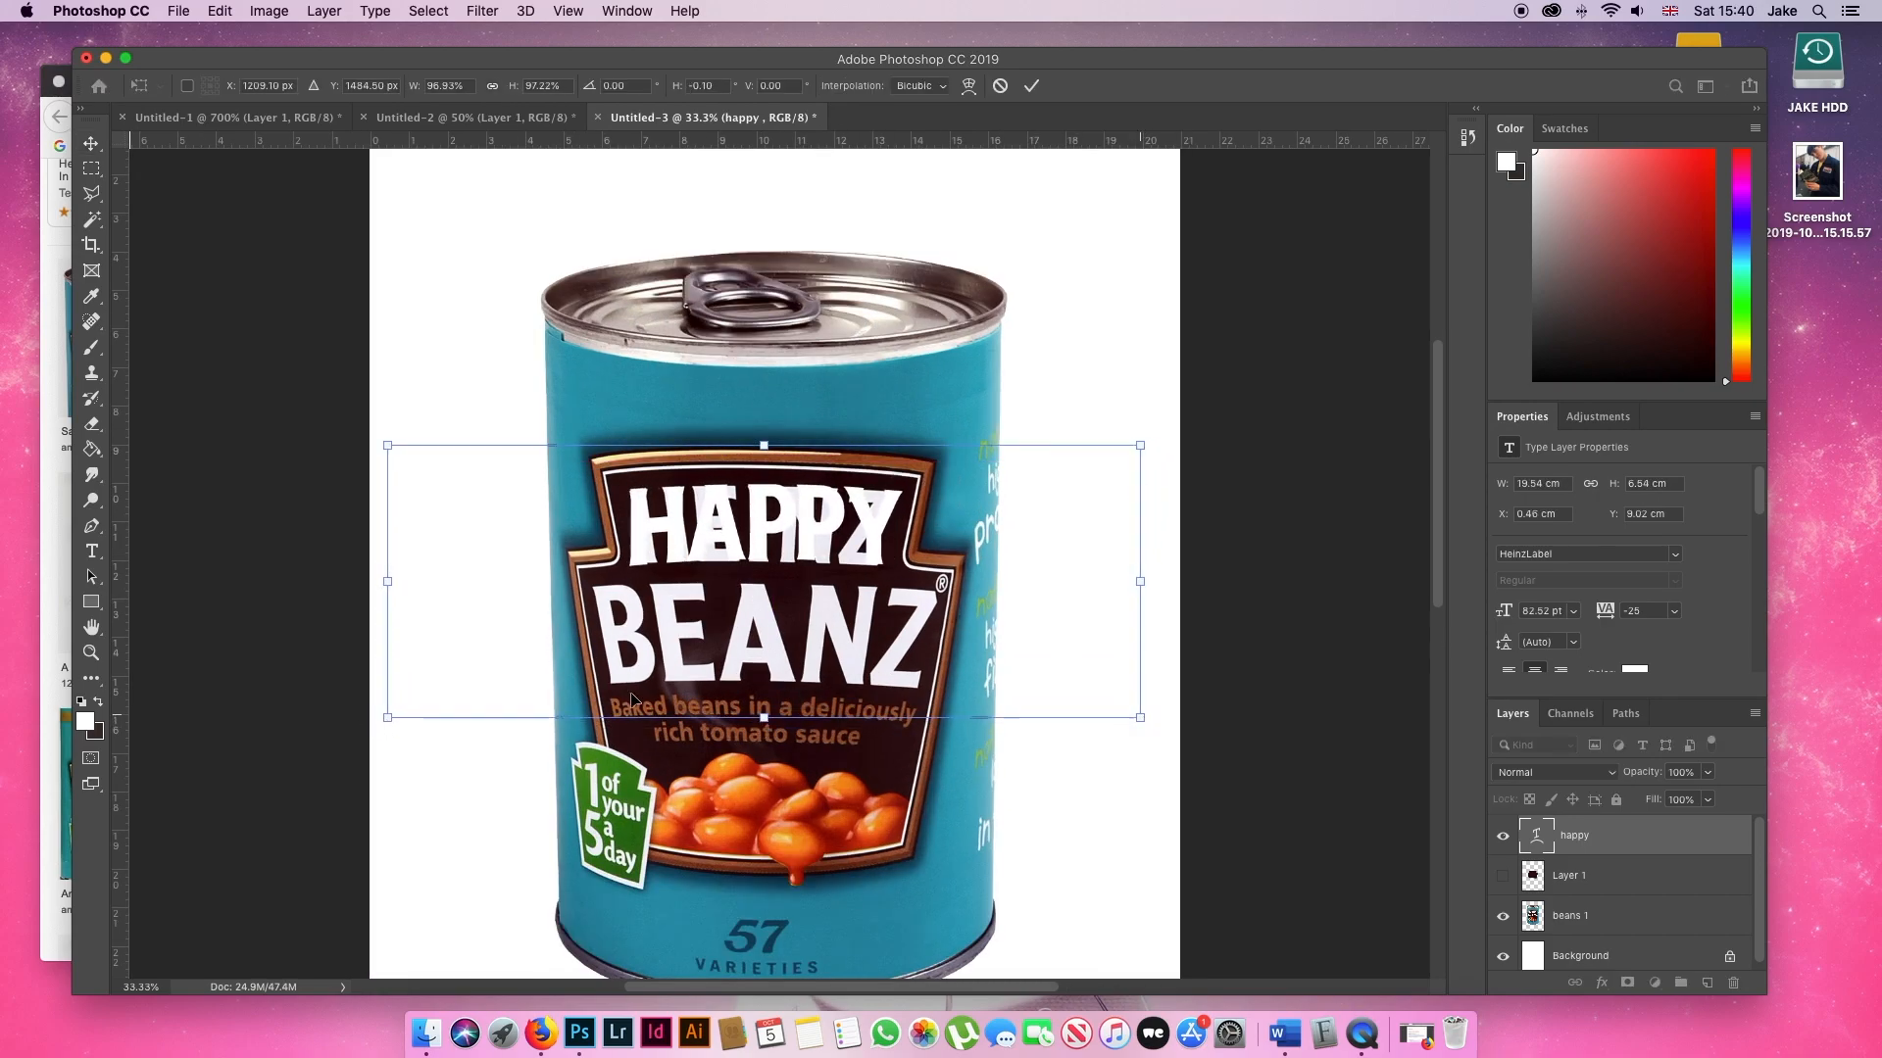
click(1502, 876)
key(Return)
- Duplicate the "happy" line below itself, change the copy's text to "birthday" and scale it to fit the label width
key(super+j)
drag(767, 524, 774, 610)
double_click(774, 610)
text(birthday)
key(super+t)
drag(1144, 795, 1100, 768)
drag(1107, 525, 1101, 532)
key(Return)
- Duplicate the "birthday" line below itself, replace the copy's text with the friend's first name and enlarge it to about 178%
key(super+j)
drag(804, 607, 805, 708)
double_click(806, 708)
text(tom)
key(super+t)
drag(1101, 873, 1353, 975)
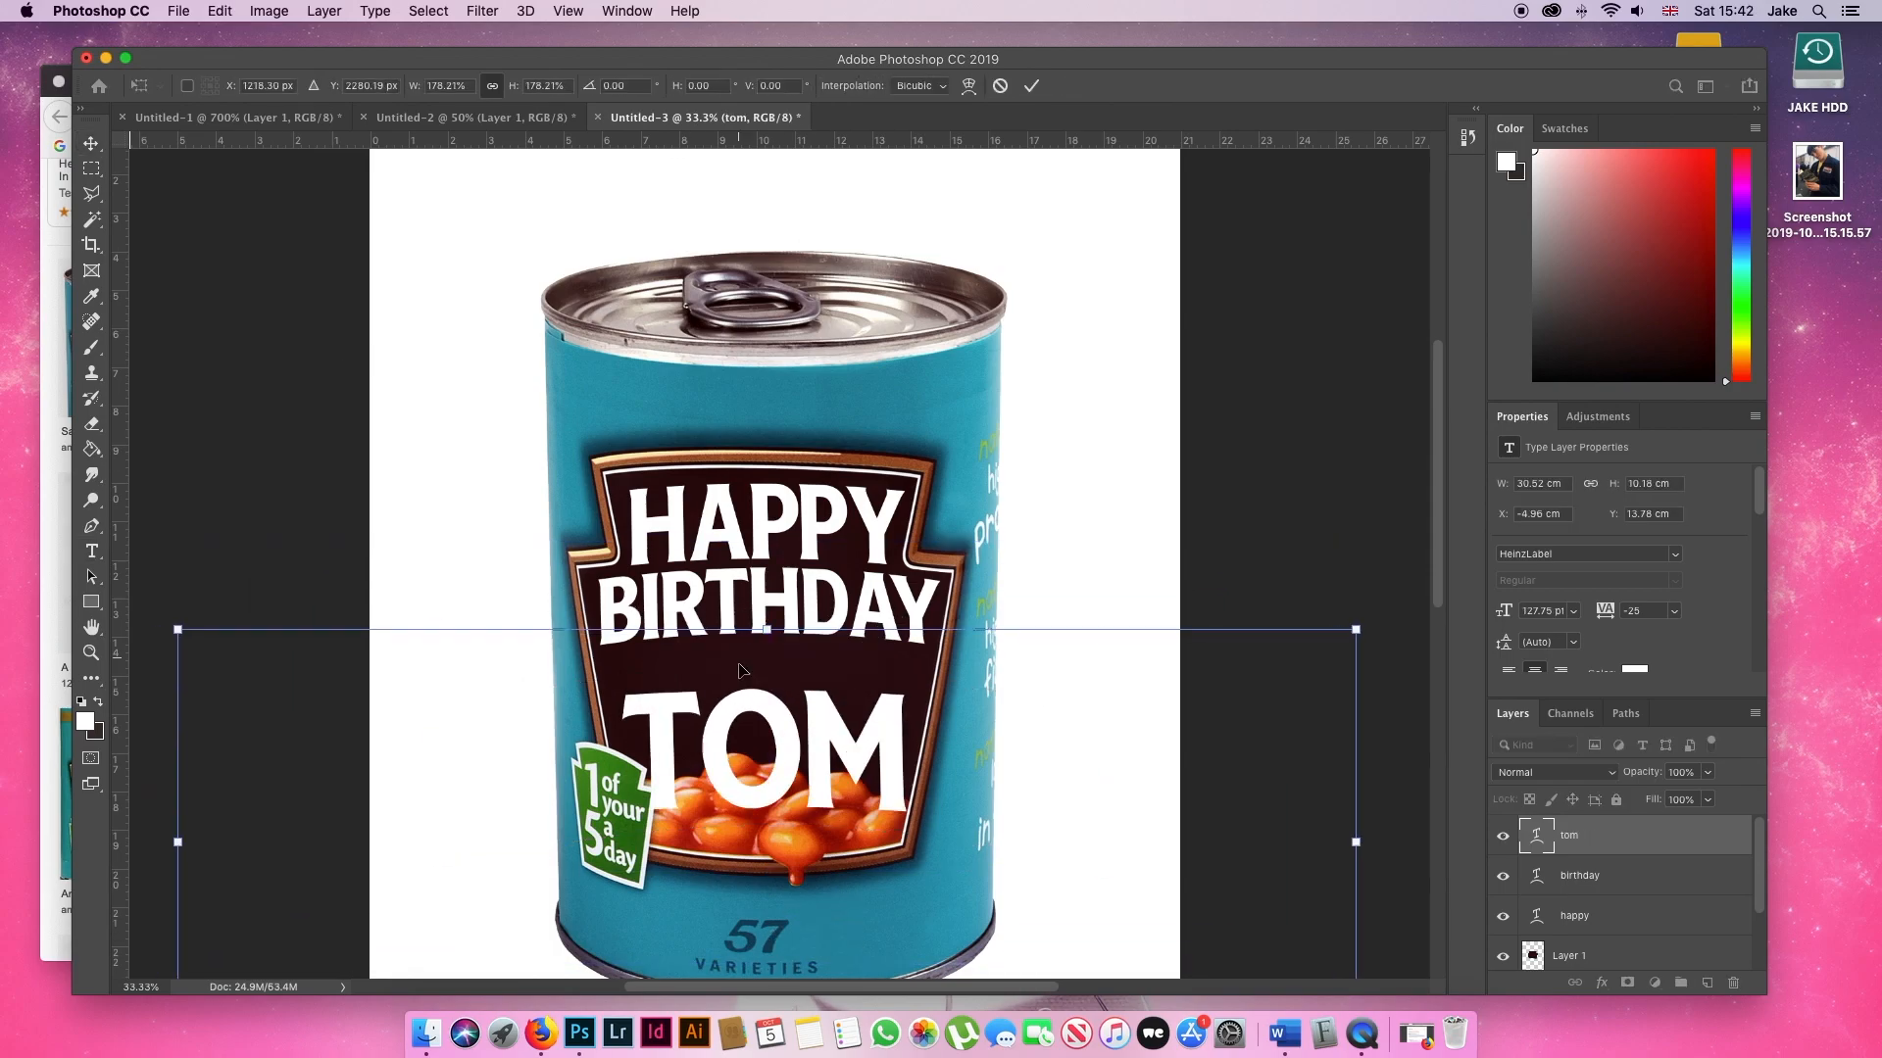
- Refine the scale of the name line so it fits within the label
key(super+minus)
key(super+minus)
key(super+t)
mouse_move(263, 835)
mouse_down()
mouse_move(232, 815)
mouse_move(274, 819)
mouse_up()
key(Return)
- Adjust the name line's text warp, hide the rulers and transform the line again
click(375, 11)
click(447, 296)
key(Return)
key(super+r)
key(super+t)
key(Return)
- Duplicate the name layer and skew the rasterized copy by about -3.3° to fill the label space above the beans
scroll(871, 592, up, 1)
key(super+j)
scroll(871, 592, up, 7)
key(super+t)
drag(873, 630, 884, 626)
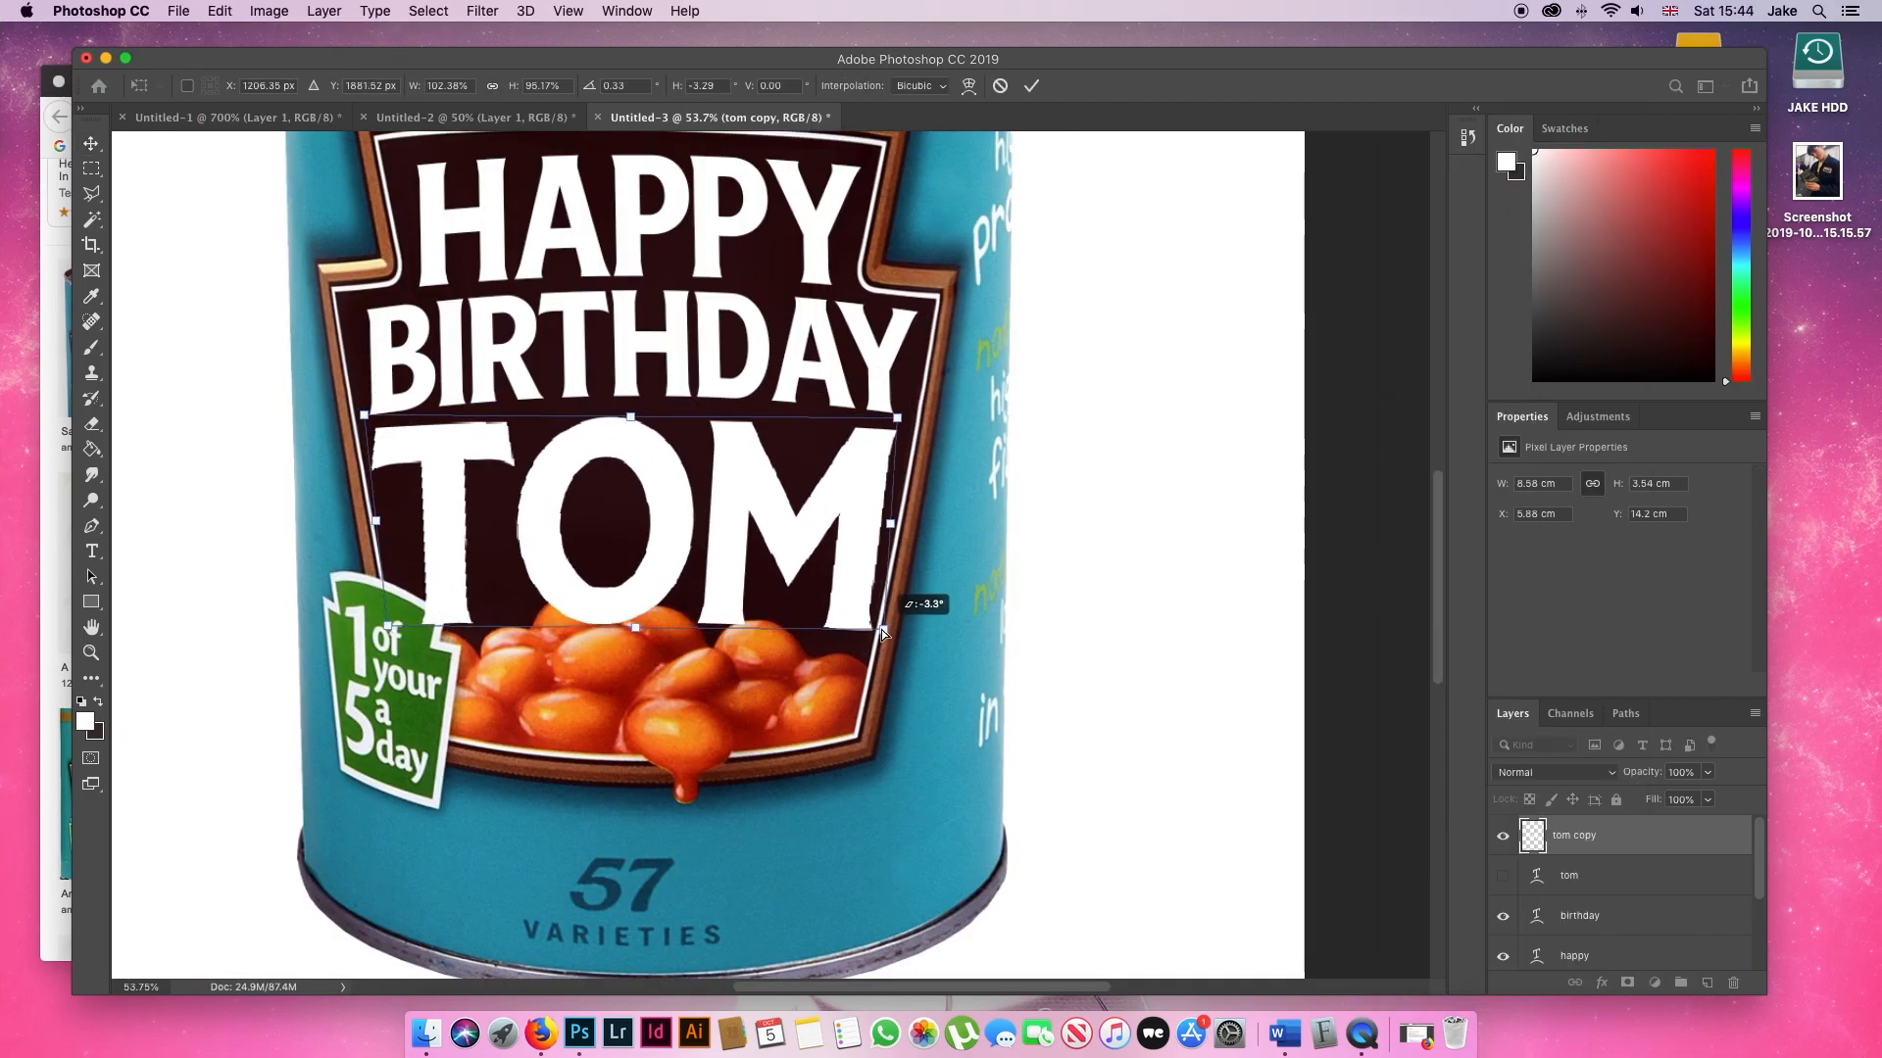
key(Return)
- Turn on the CMYK proof colours preview for the whole card
scroll(862, 597, down, 7)
scroll(862, 598, up, 3)
key(super+y)
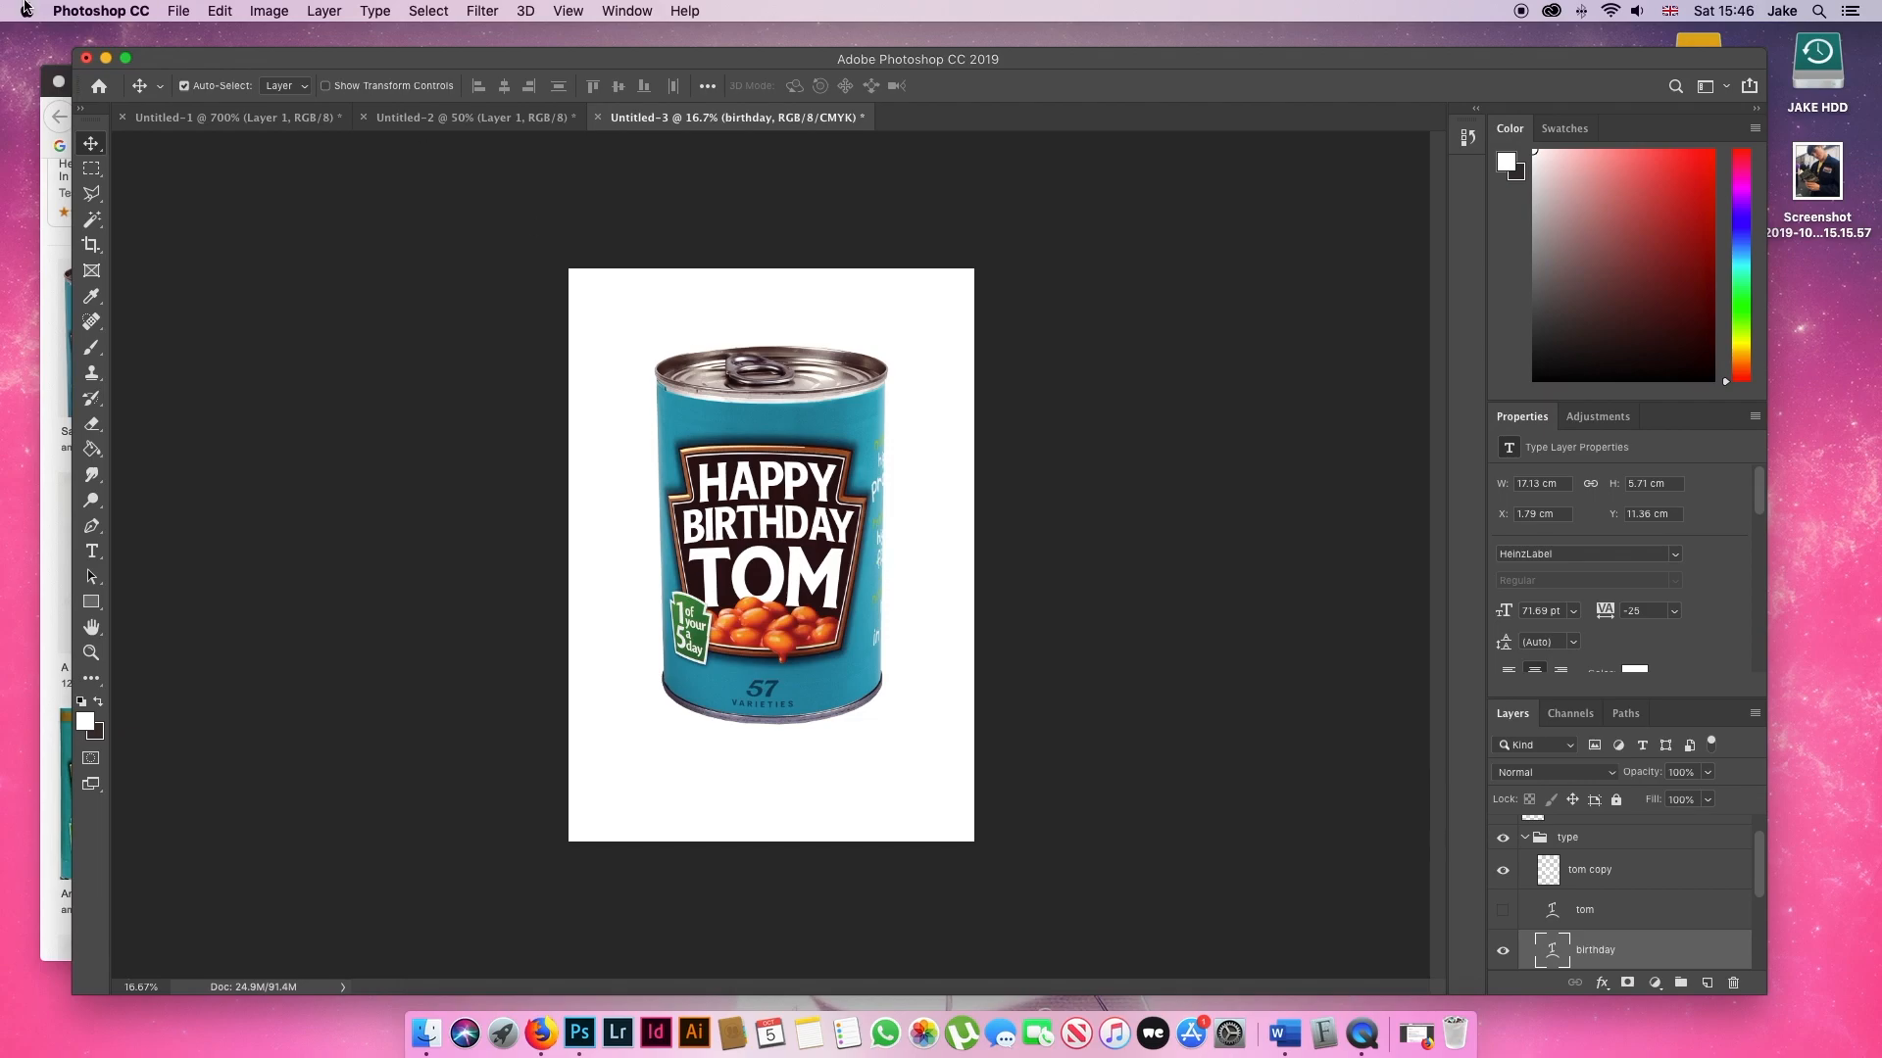
- Place bean pile.jpg from the Beans folder into the card as a linked image
click(181, 9)
click(865, 554)
click(181, 9)
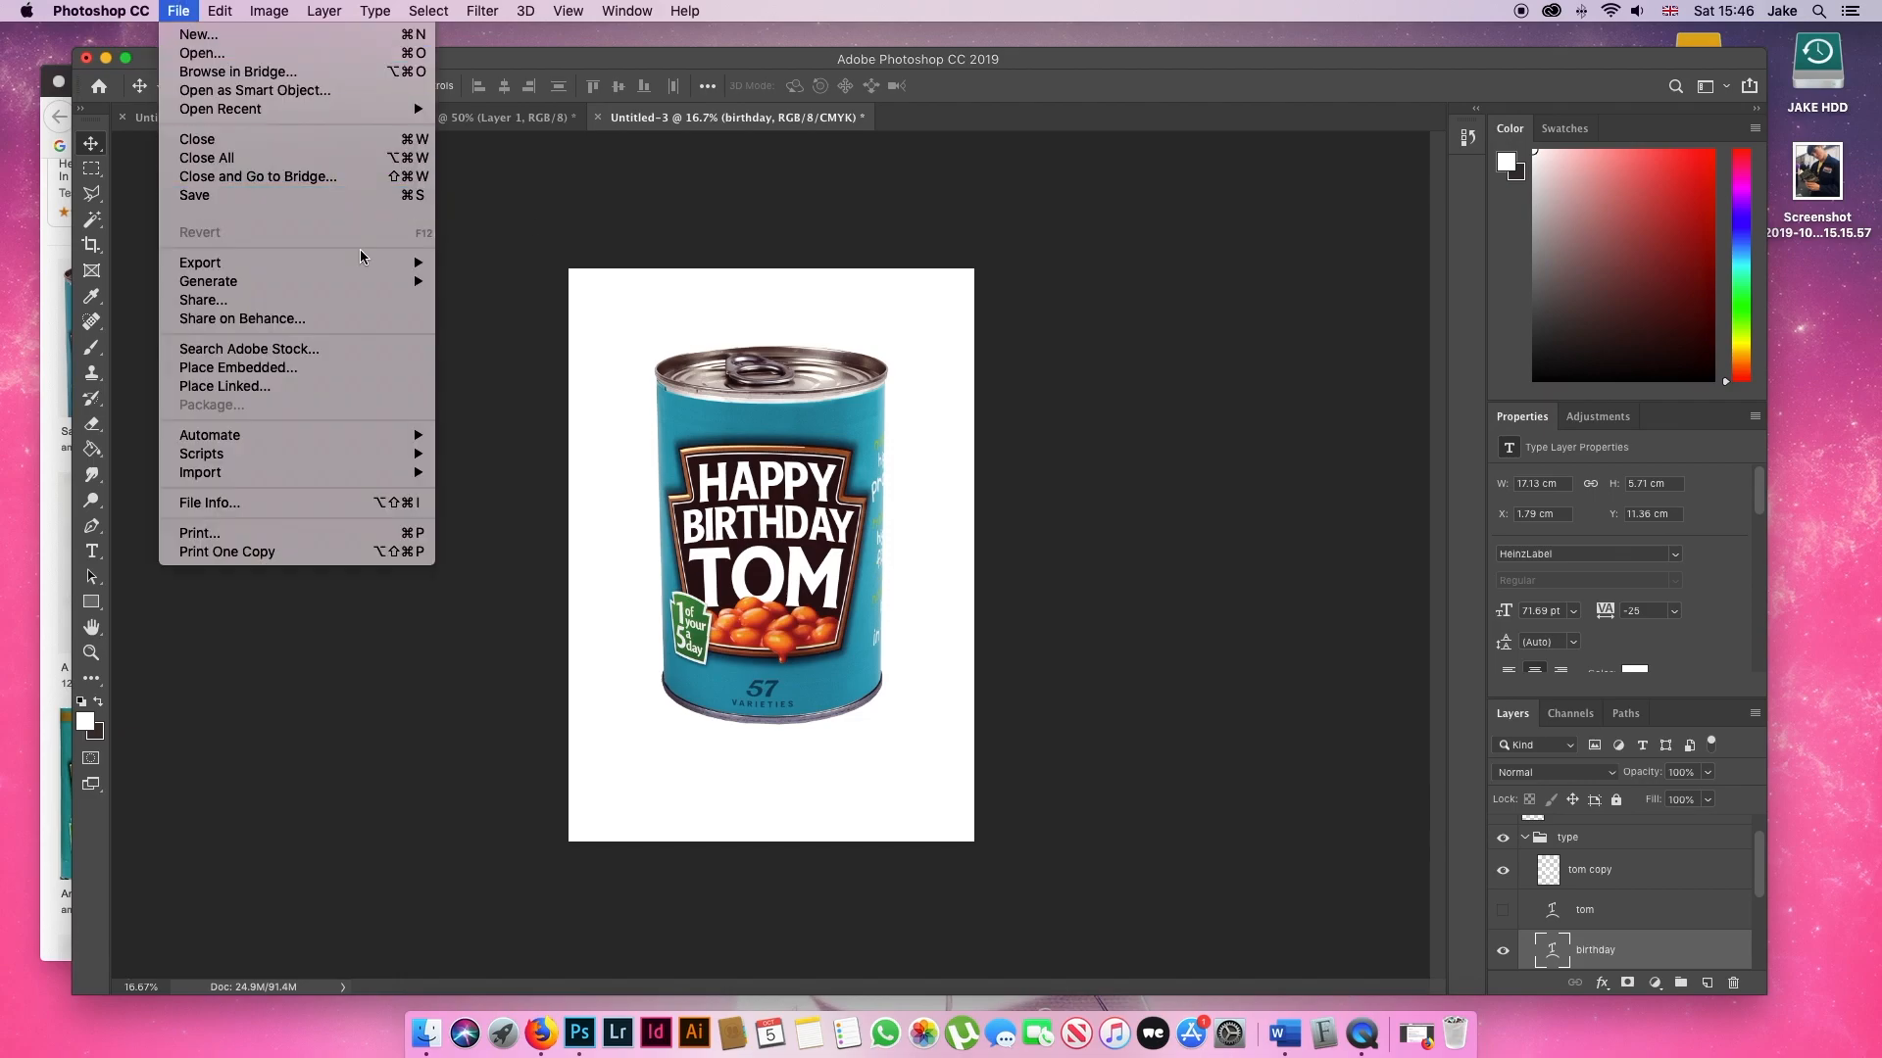
click(322, 385)
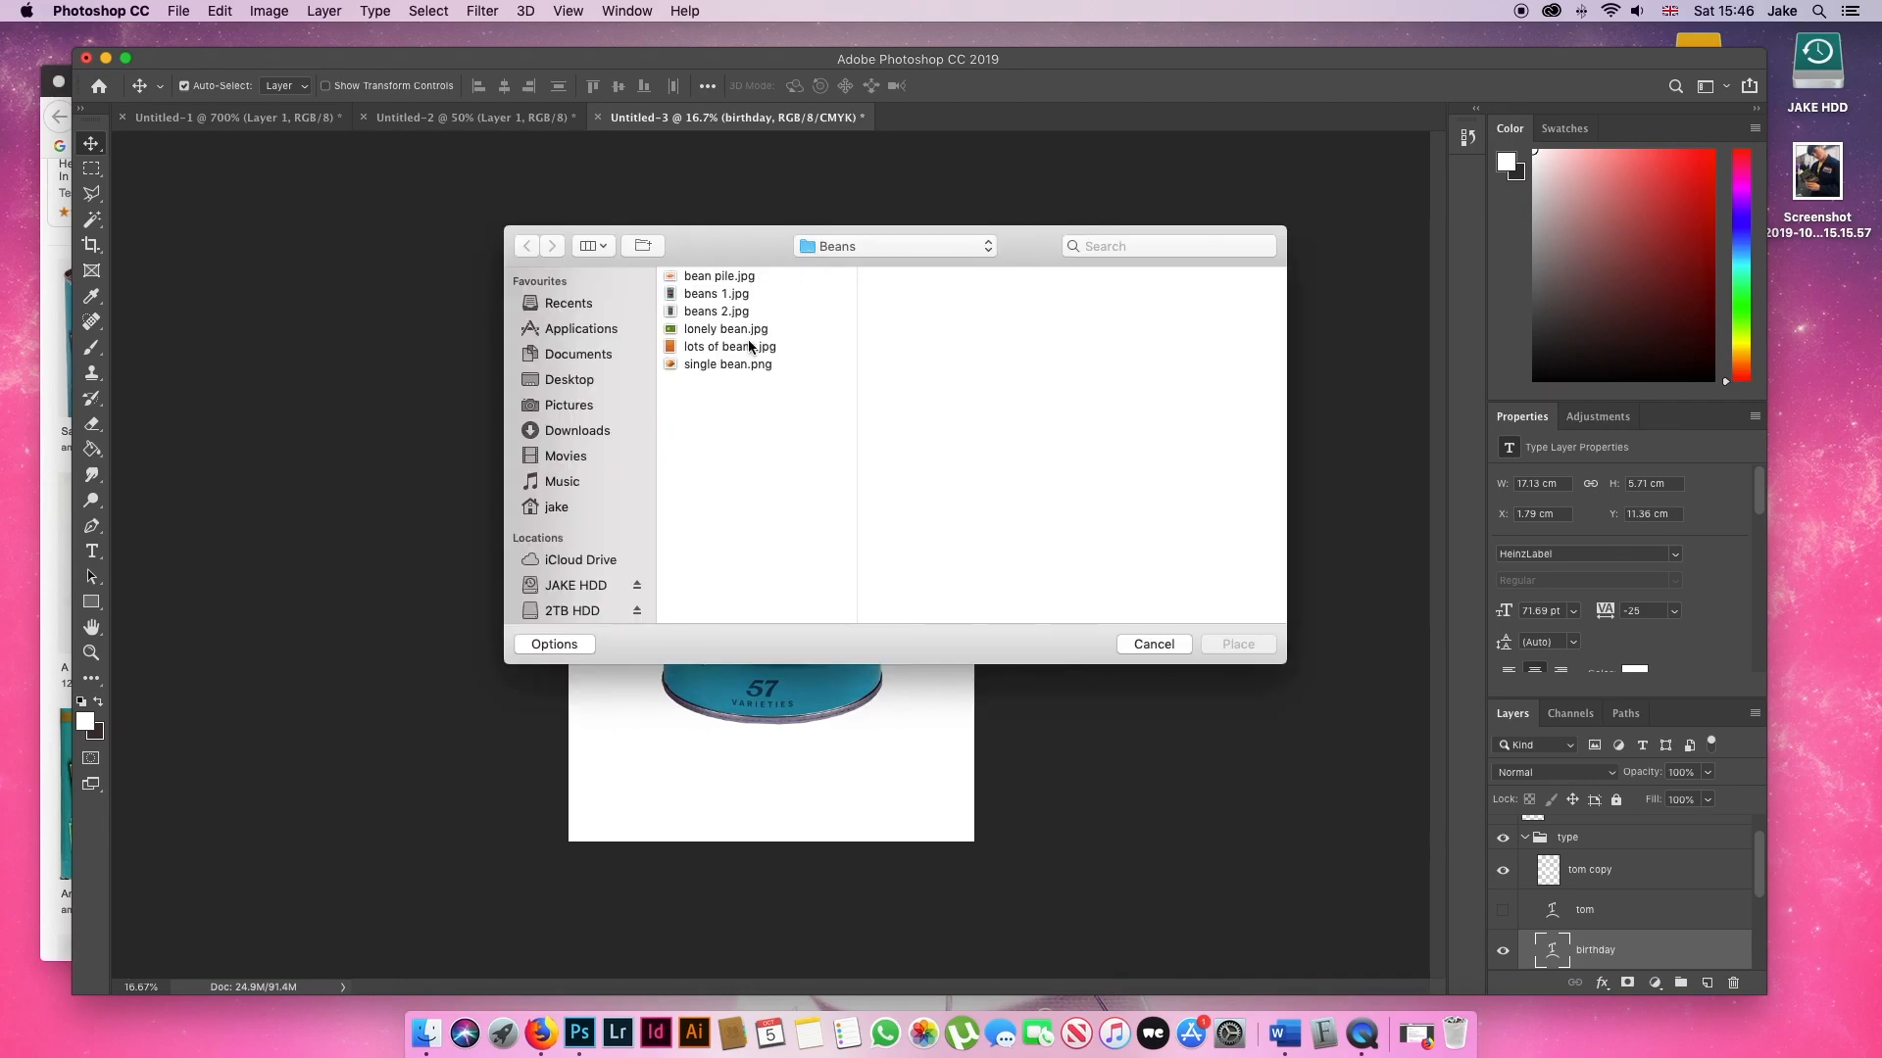
click(717, 280)
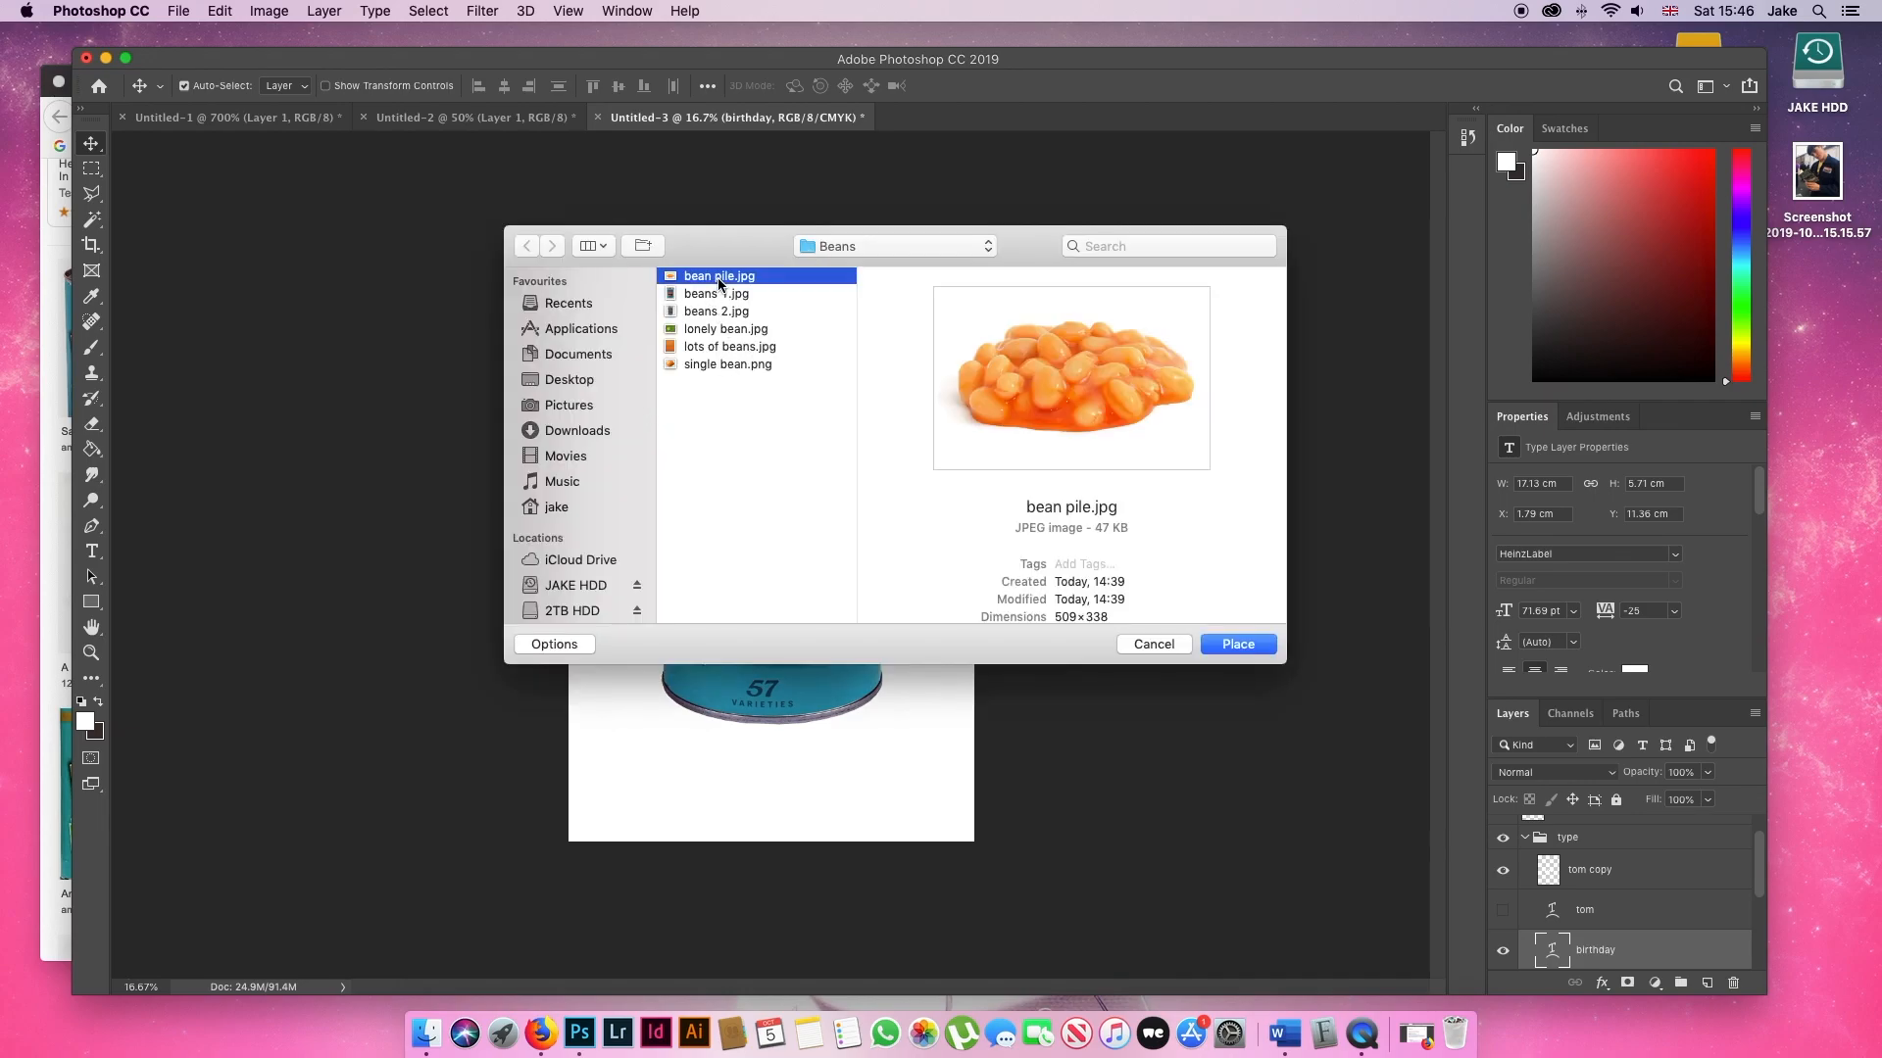
click(1211, 637)
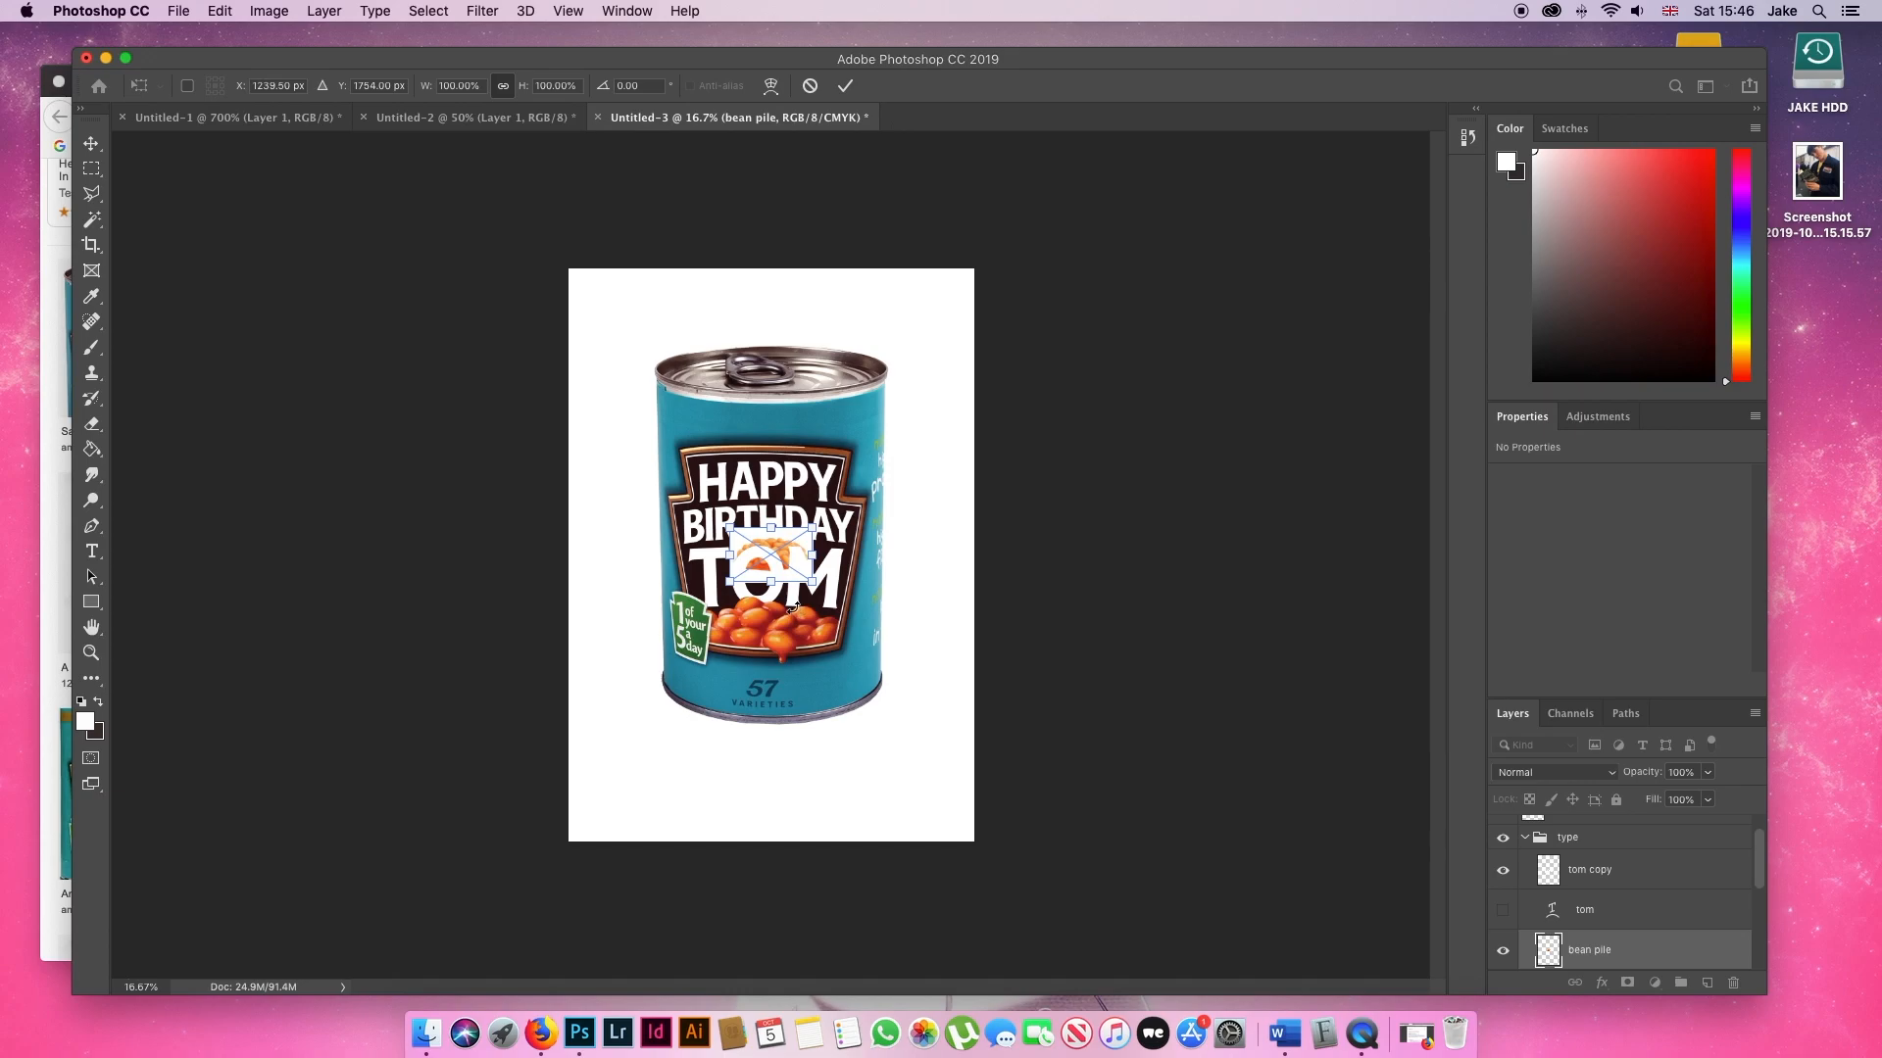
- Enlarge the bean pile to about 9.6 by 6.4 cm and move it to the can's lower-left base
drag(802, 538, 869, 389)
key(Return)
drag(789, 527, 781, 789)
- Select the white background around the bean pile with the Magic Wand and try to delete it from the smart object
key(w)
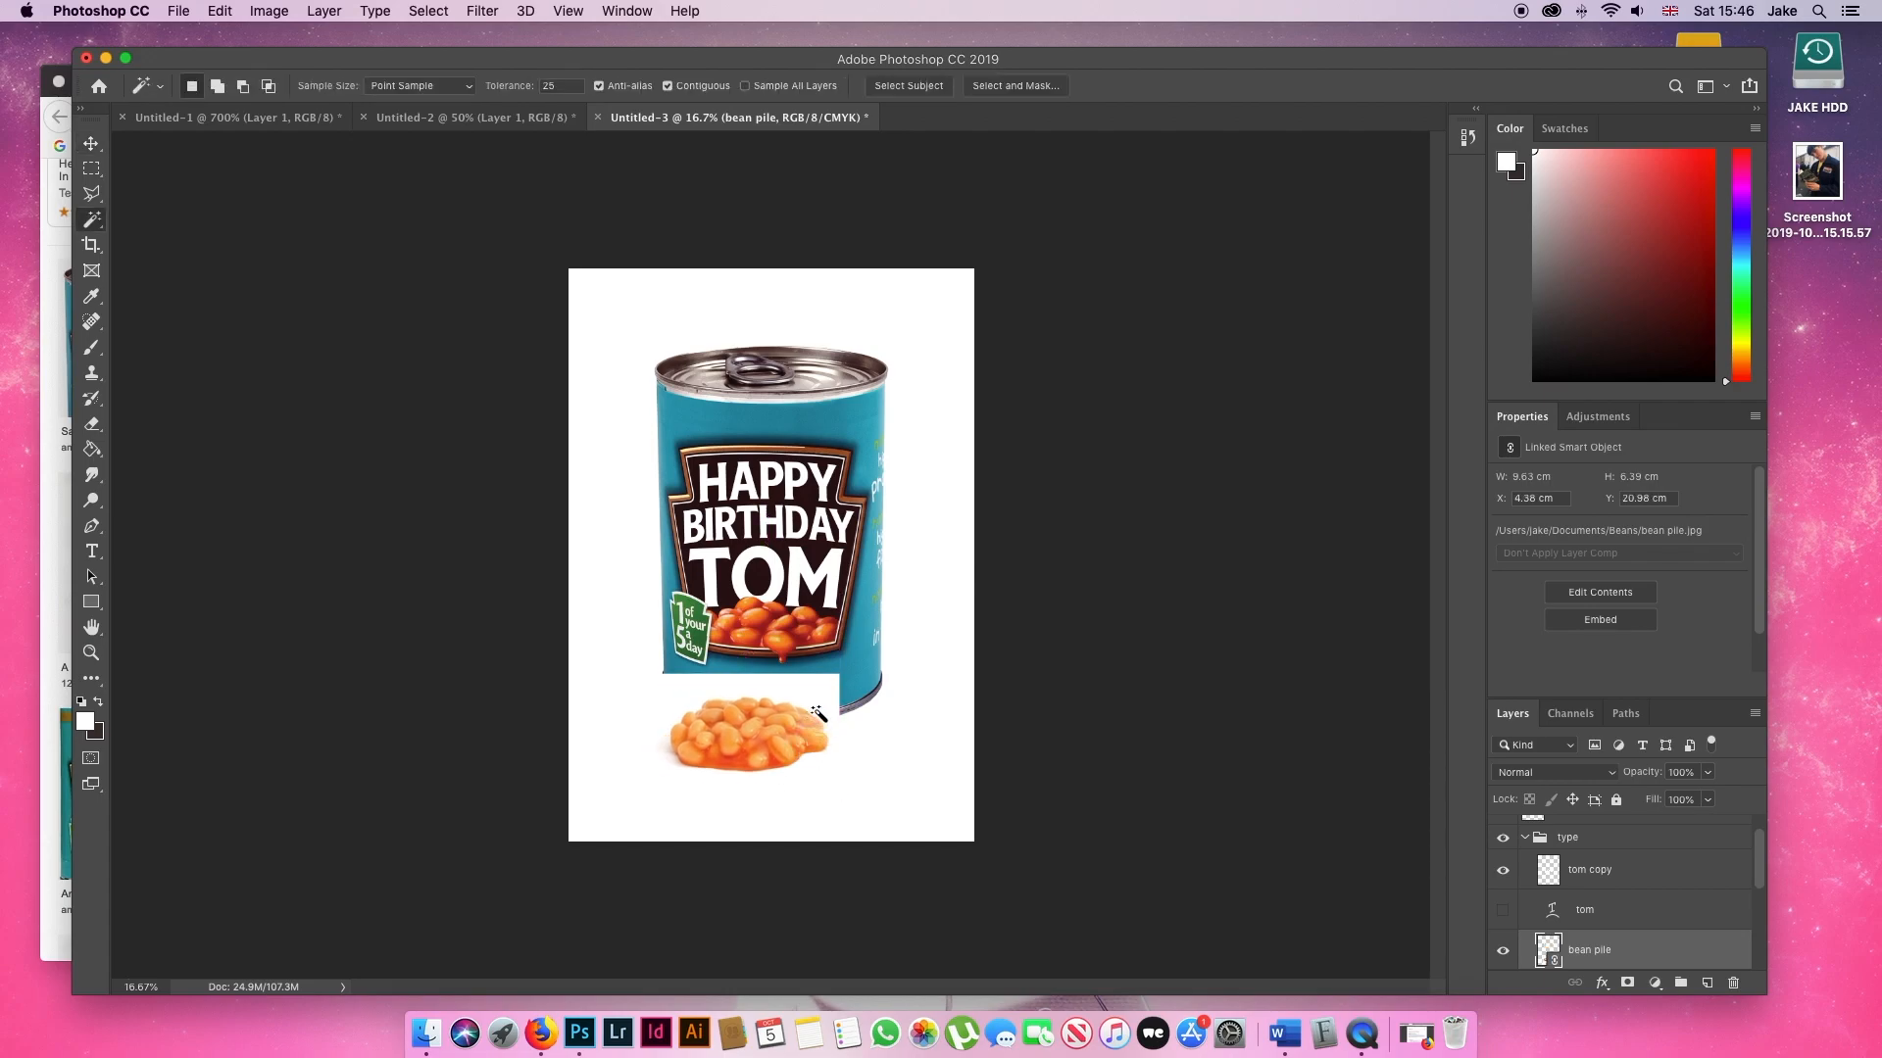
click(831, 707)
scroll(689, 773, up, 5)
shift+click(390, 768)
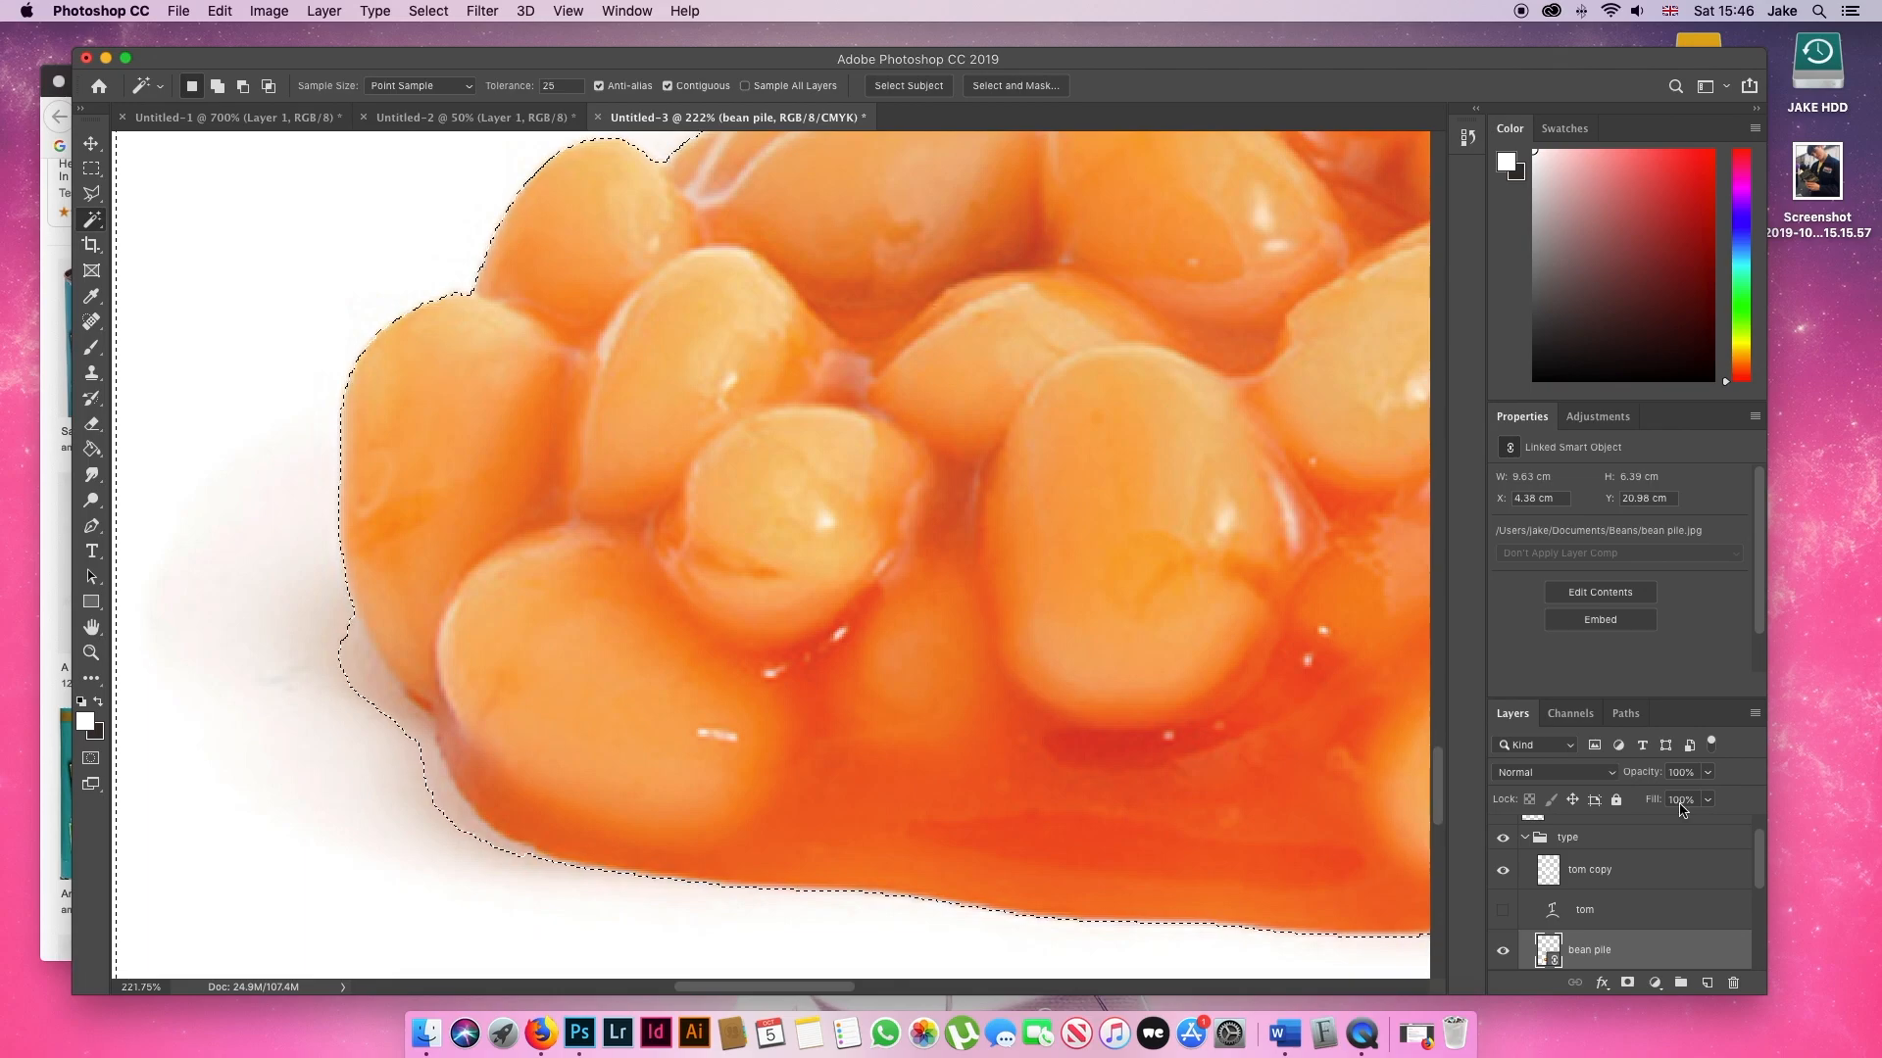
key(BackSpace)
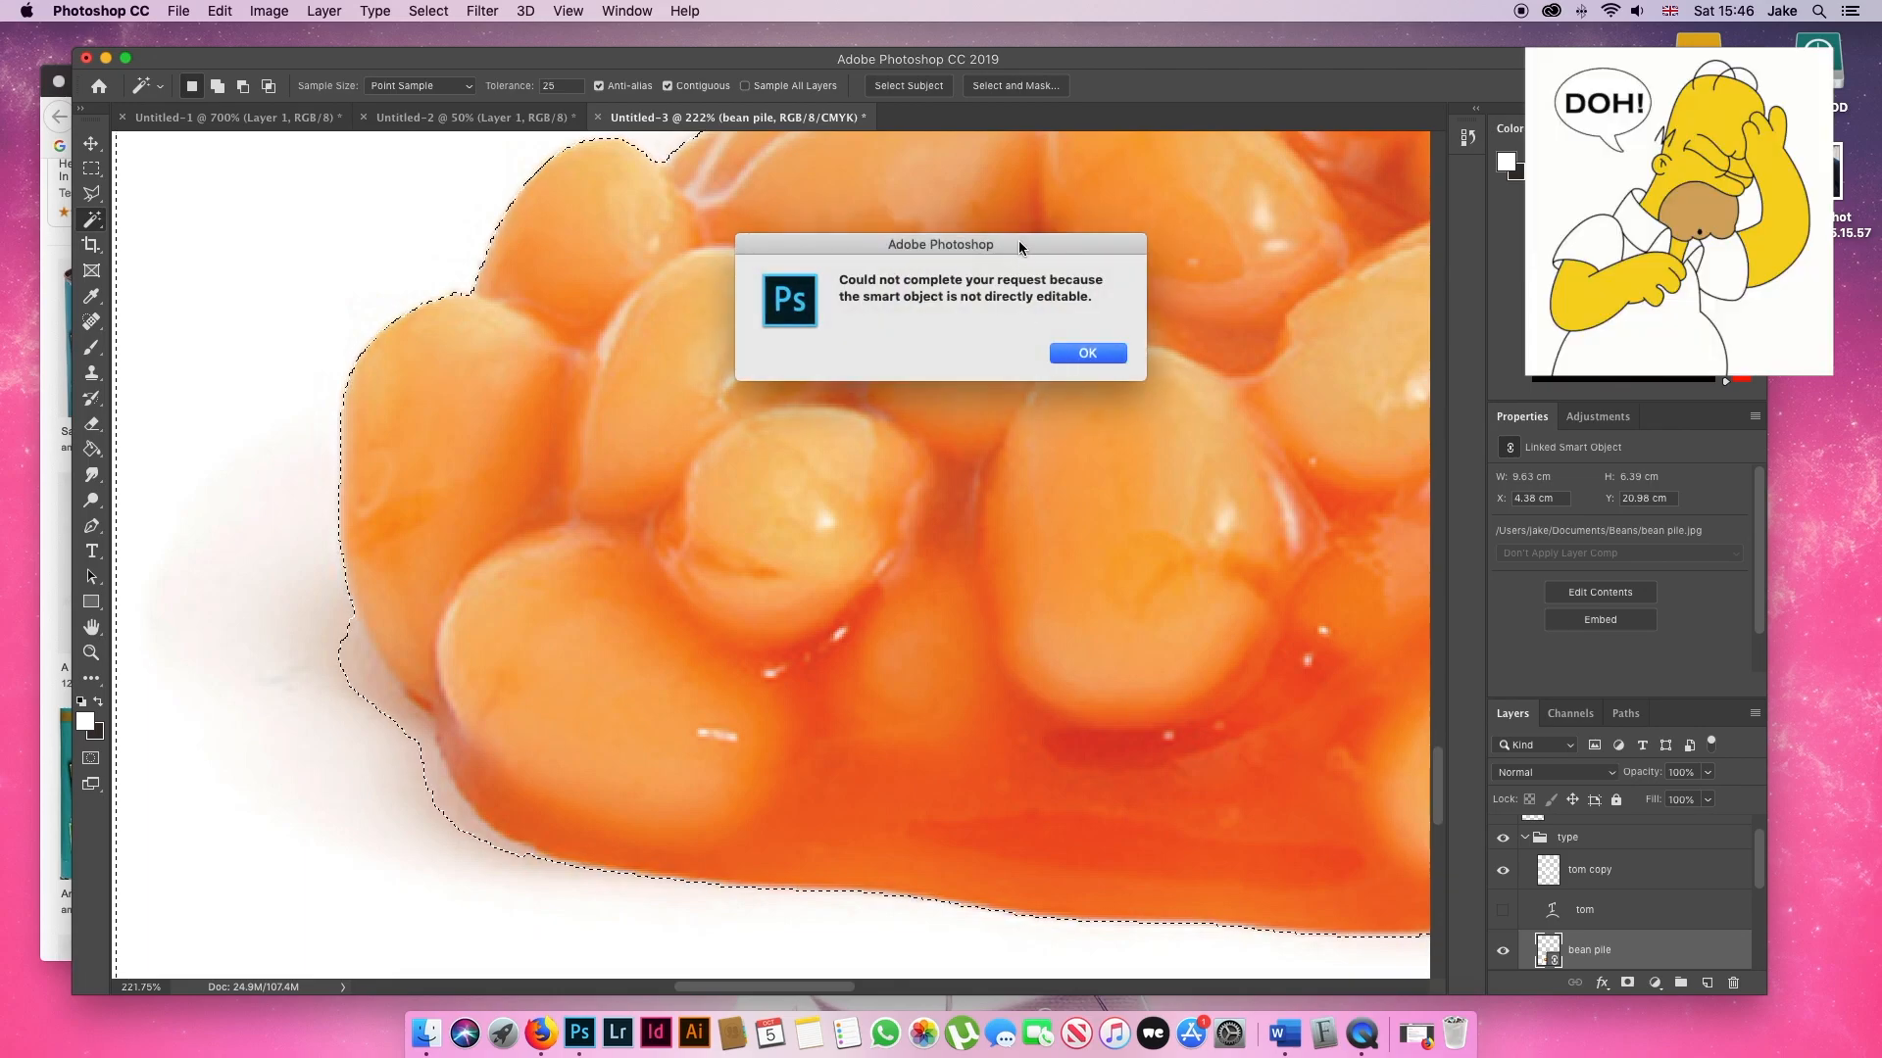
click(1086, 352)
- Rasterize the bean pile layer, delete its selected white background and deselect
right_click(1663, 946)
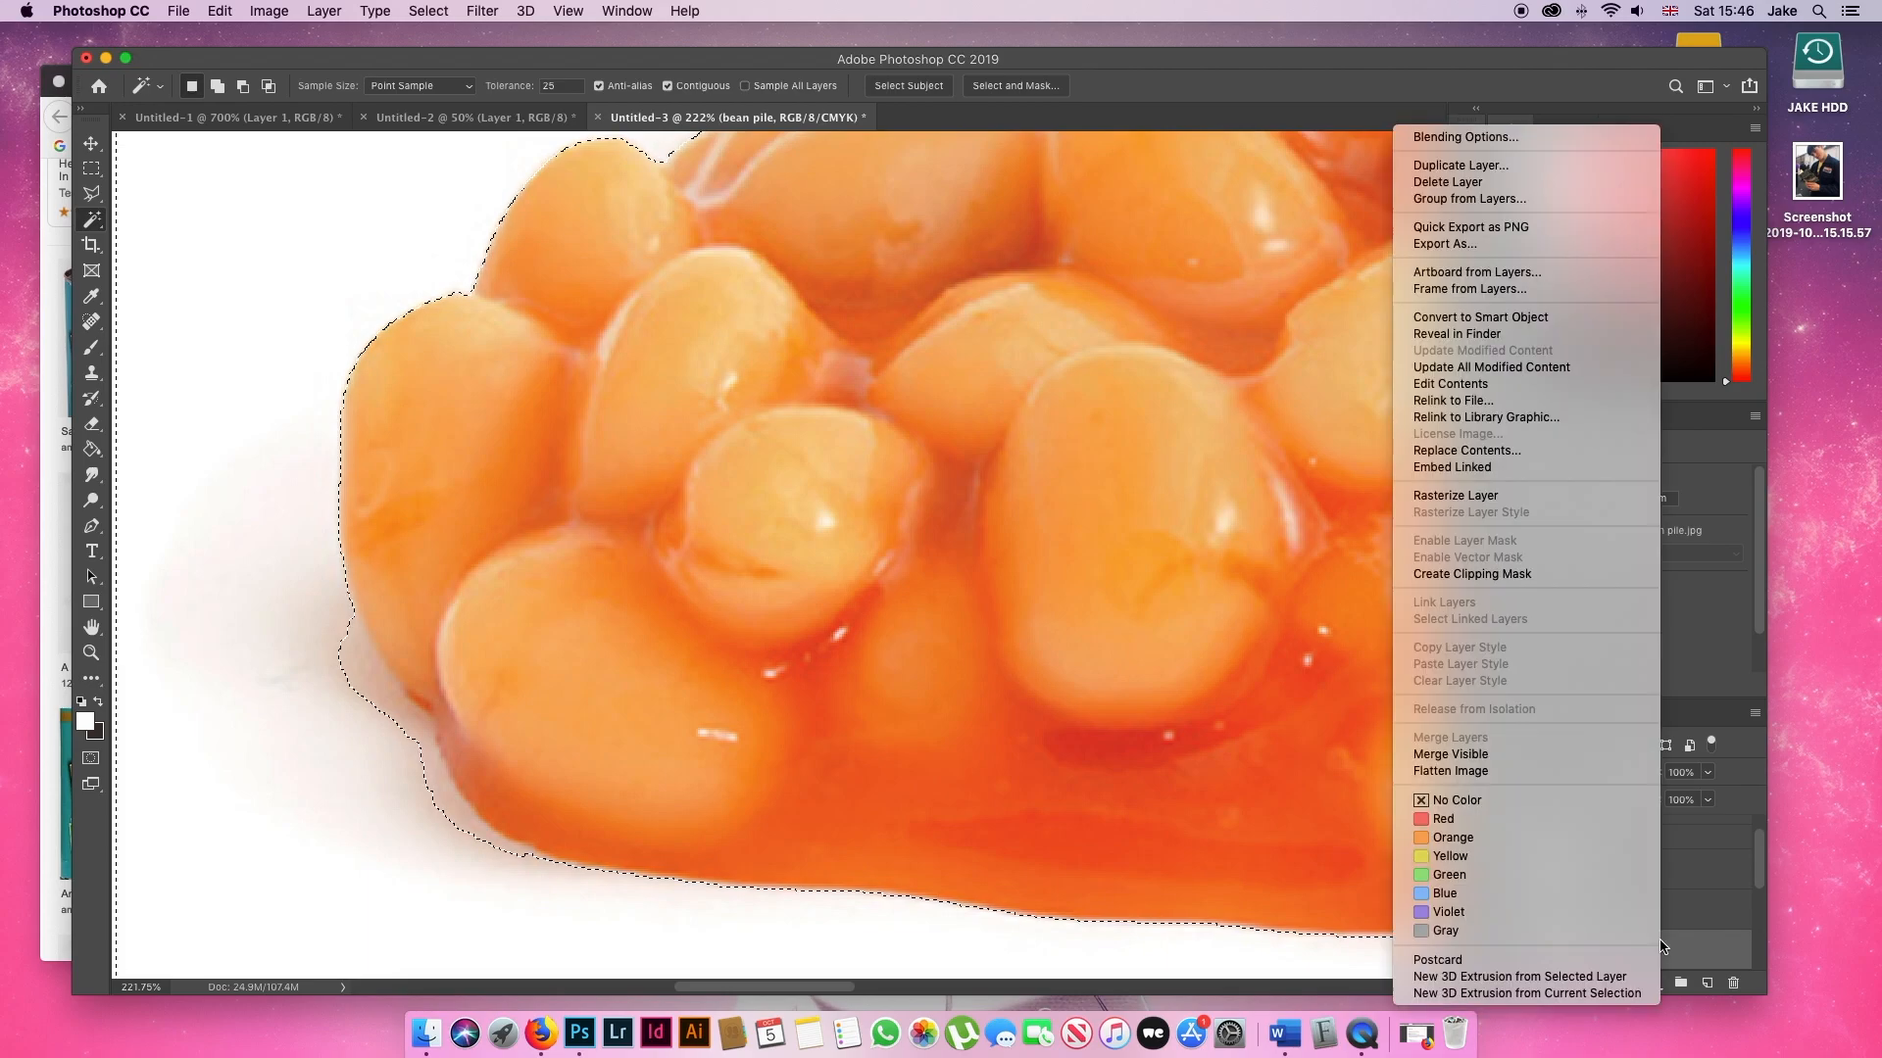
click(1492, 497)
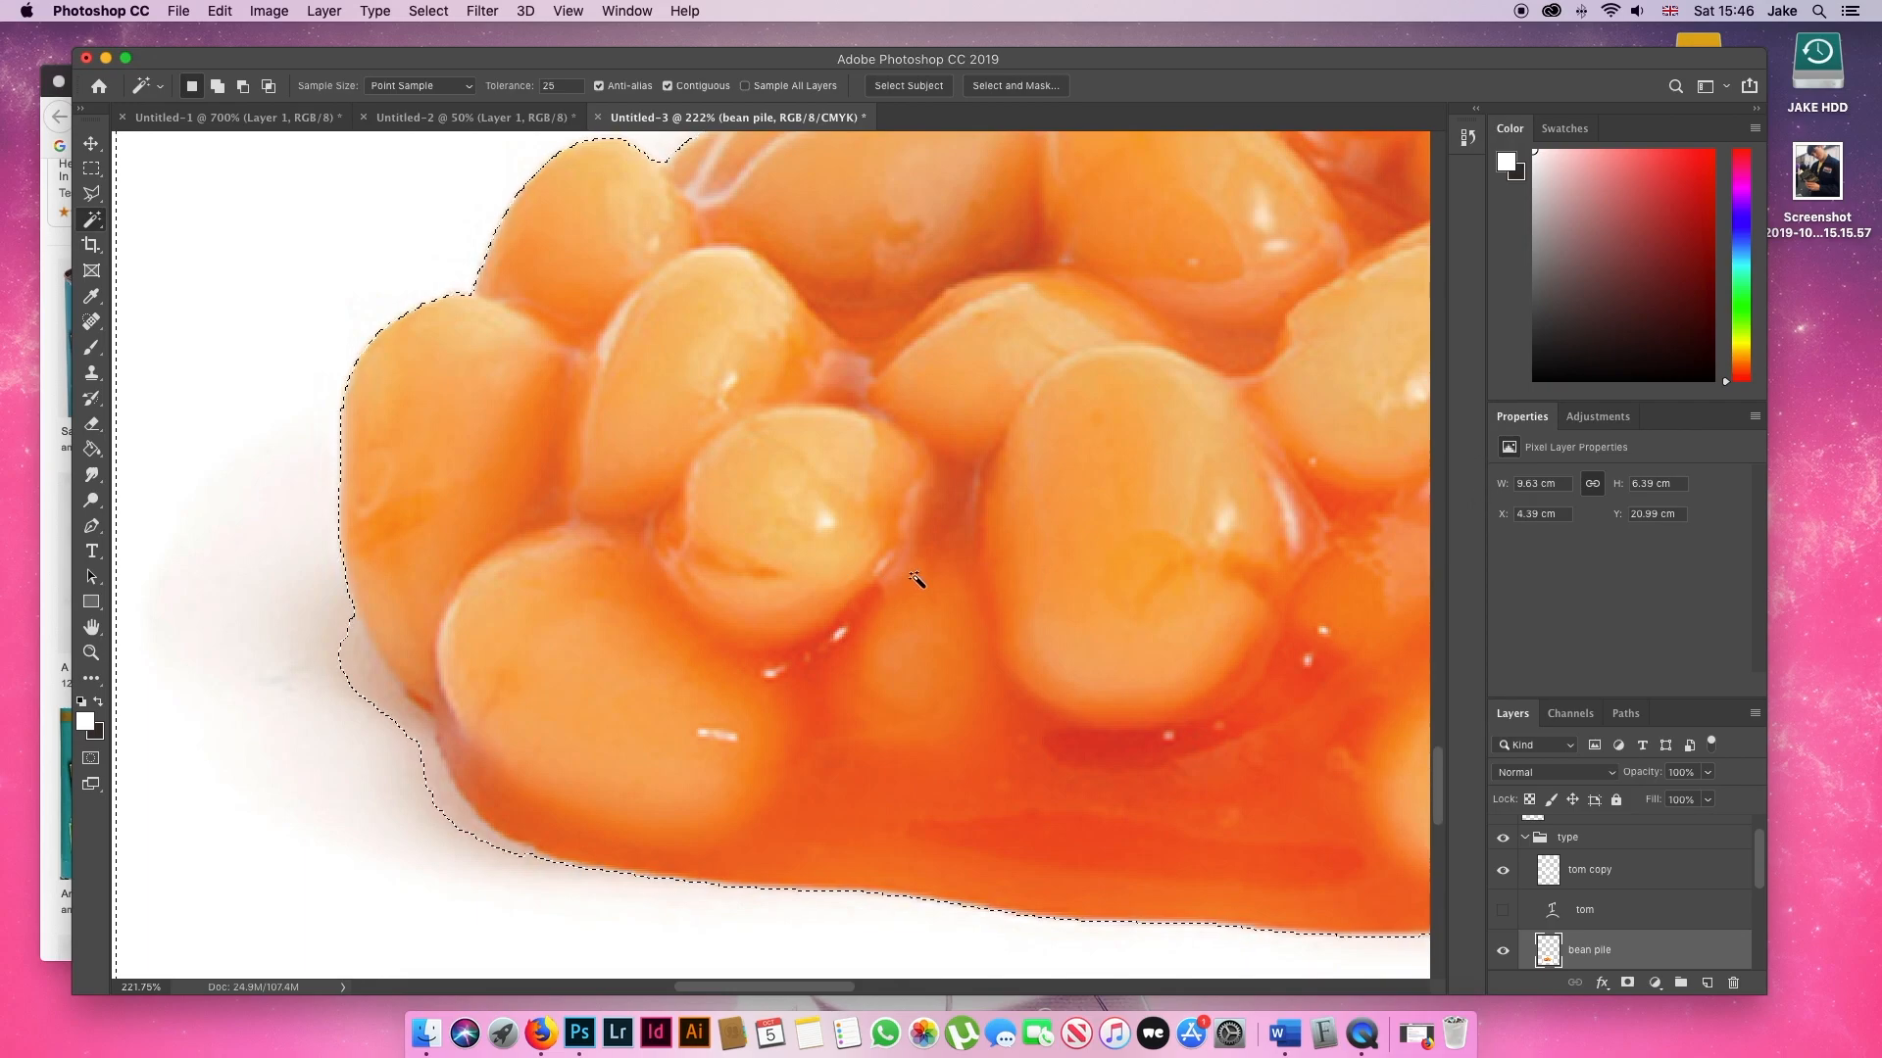
key(Delete)
key(super+d)
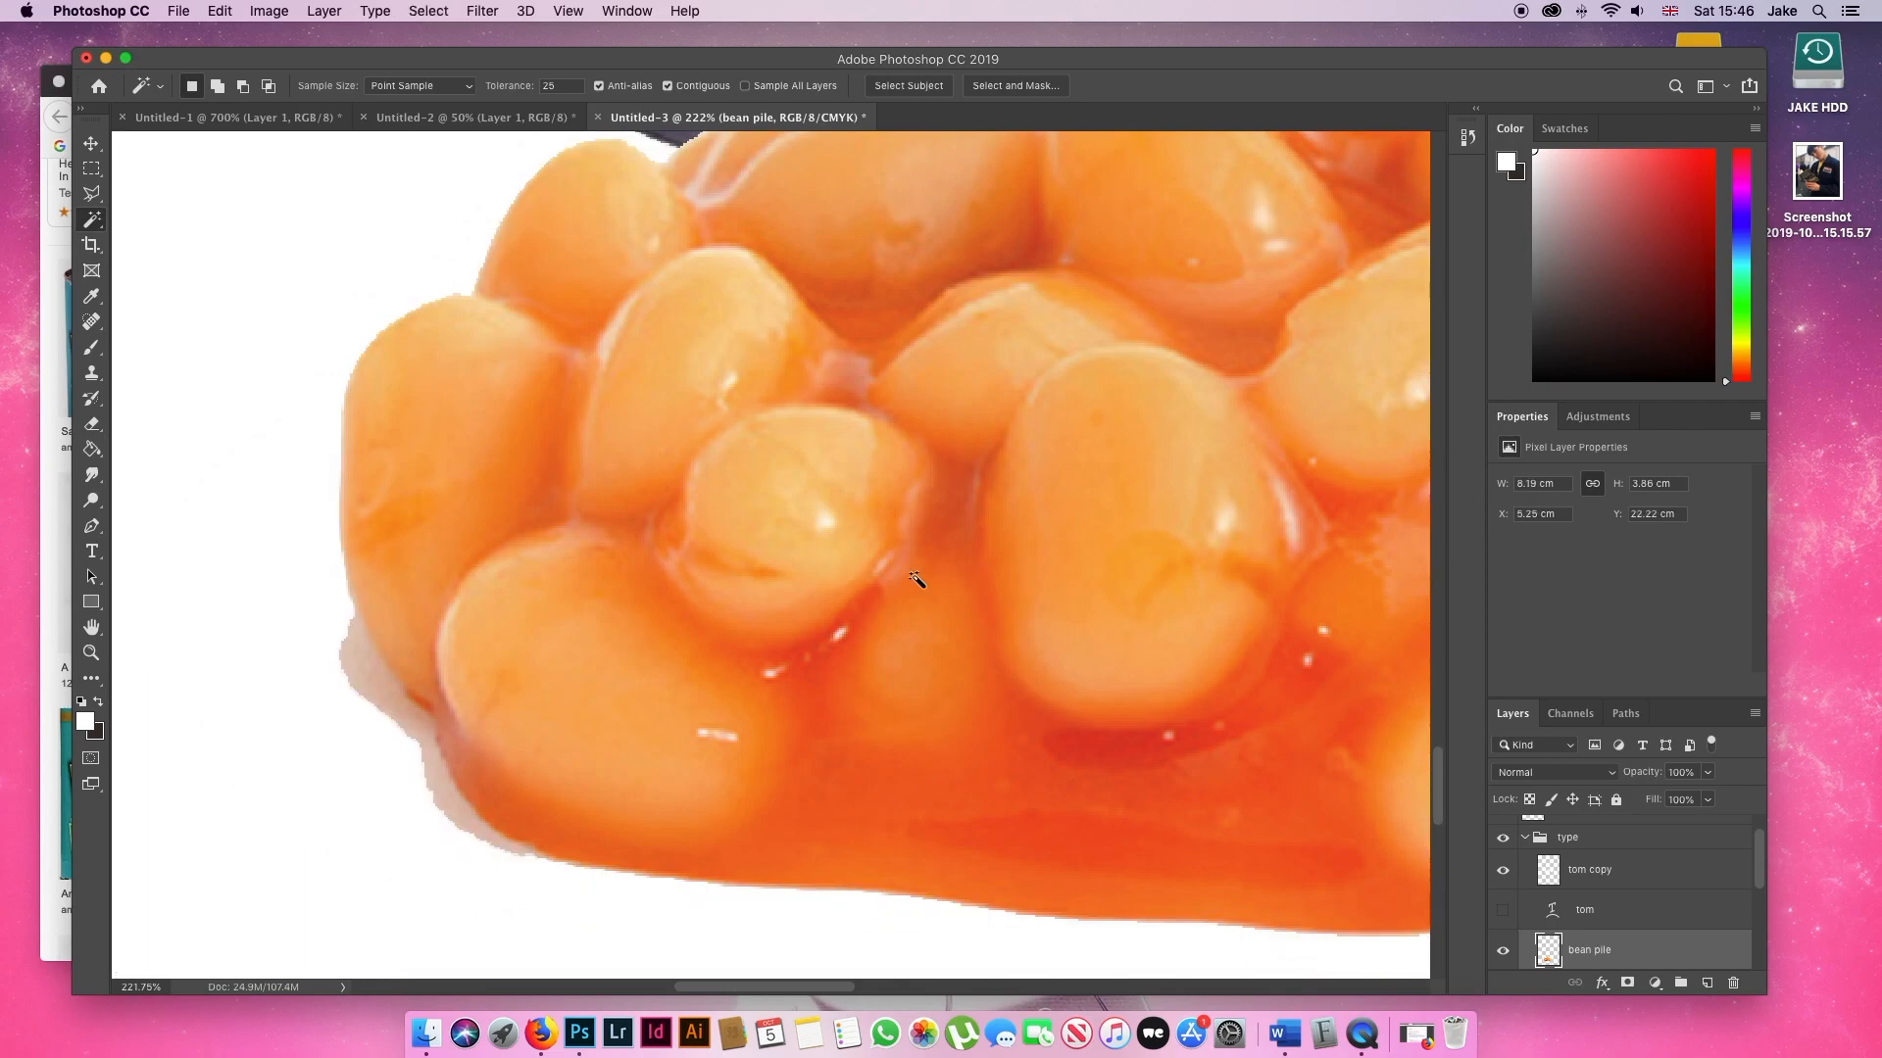
- Scale the bean pile to about 85%, rotate it about -2.4° and position it beside the can's lower-left base
key(super+0)
key(super+t)
drag(742, 859, 737, 884)
drag(855, 850, 731, 858)
drag(822, 915, 830, 903)
drag(706, 841, 660, 808)
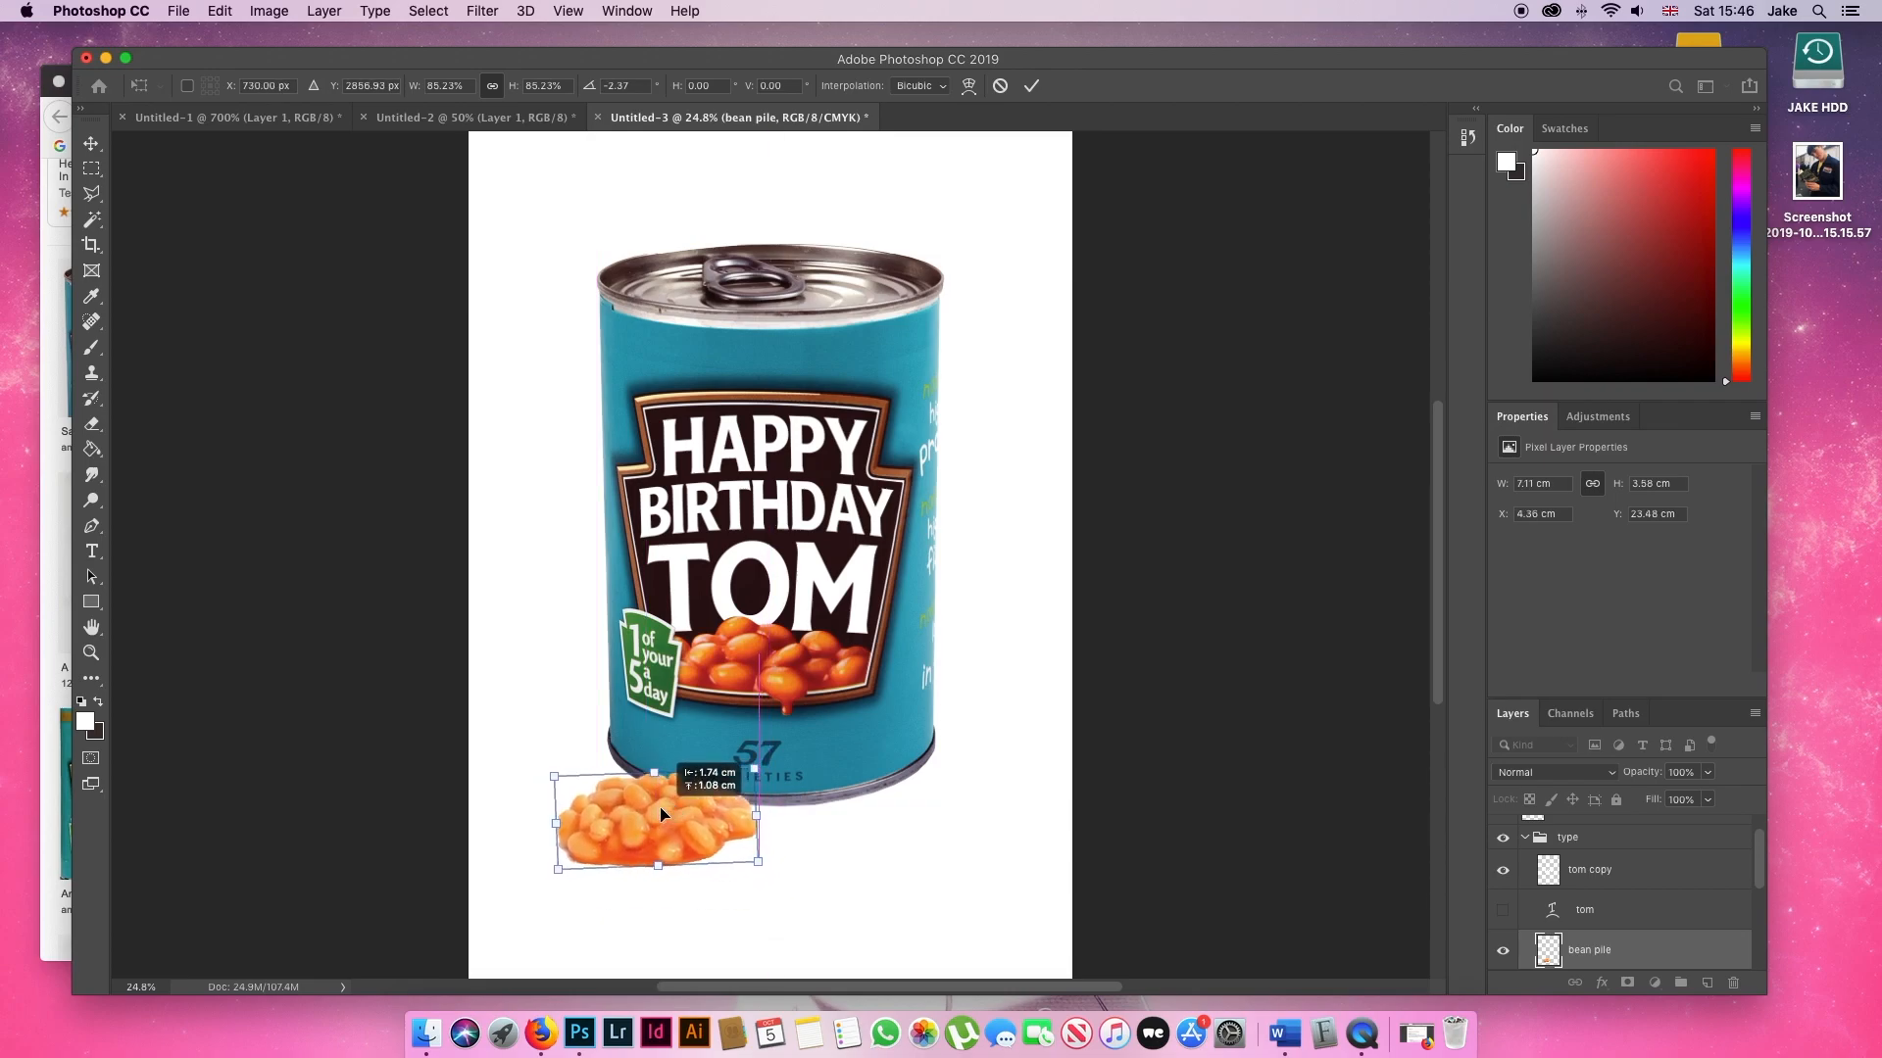
key(Return)
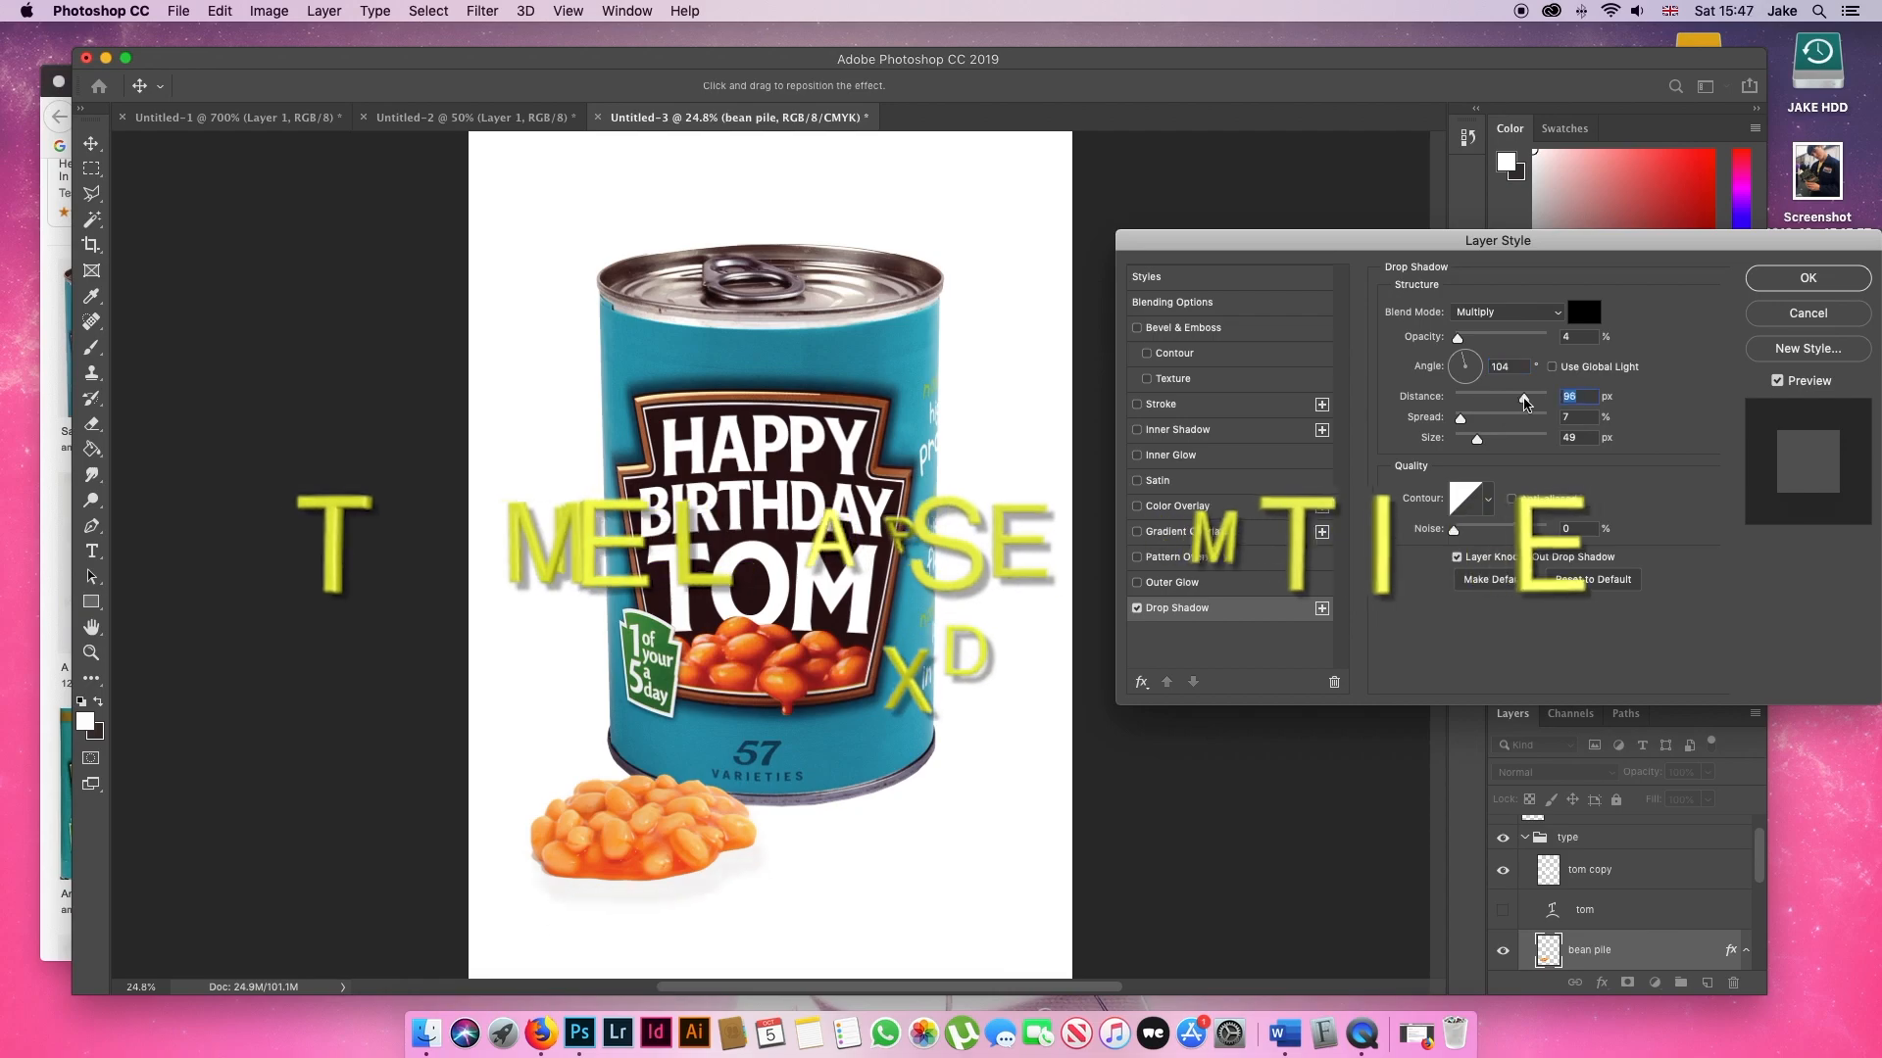
- Give the bean pile a drop shadow with 19% opacity, -136° angle, 3 px distance, 7% spread and 40 px size
drag(1525, 398, 1480, 398)
drag(1459, 338, 1476, 338)
drag(1503, 439, 1465, 439)
drag(1463, 355, 1468, 398)
drag(1476, 338, 1471, 338)
drag(1459, 379, 1453, 378)
drag(1468, 398, 1456, 398)
drag(1465, 439, 1474, 439)
click(1137, 607)
click(1137, 608)
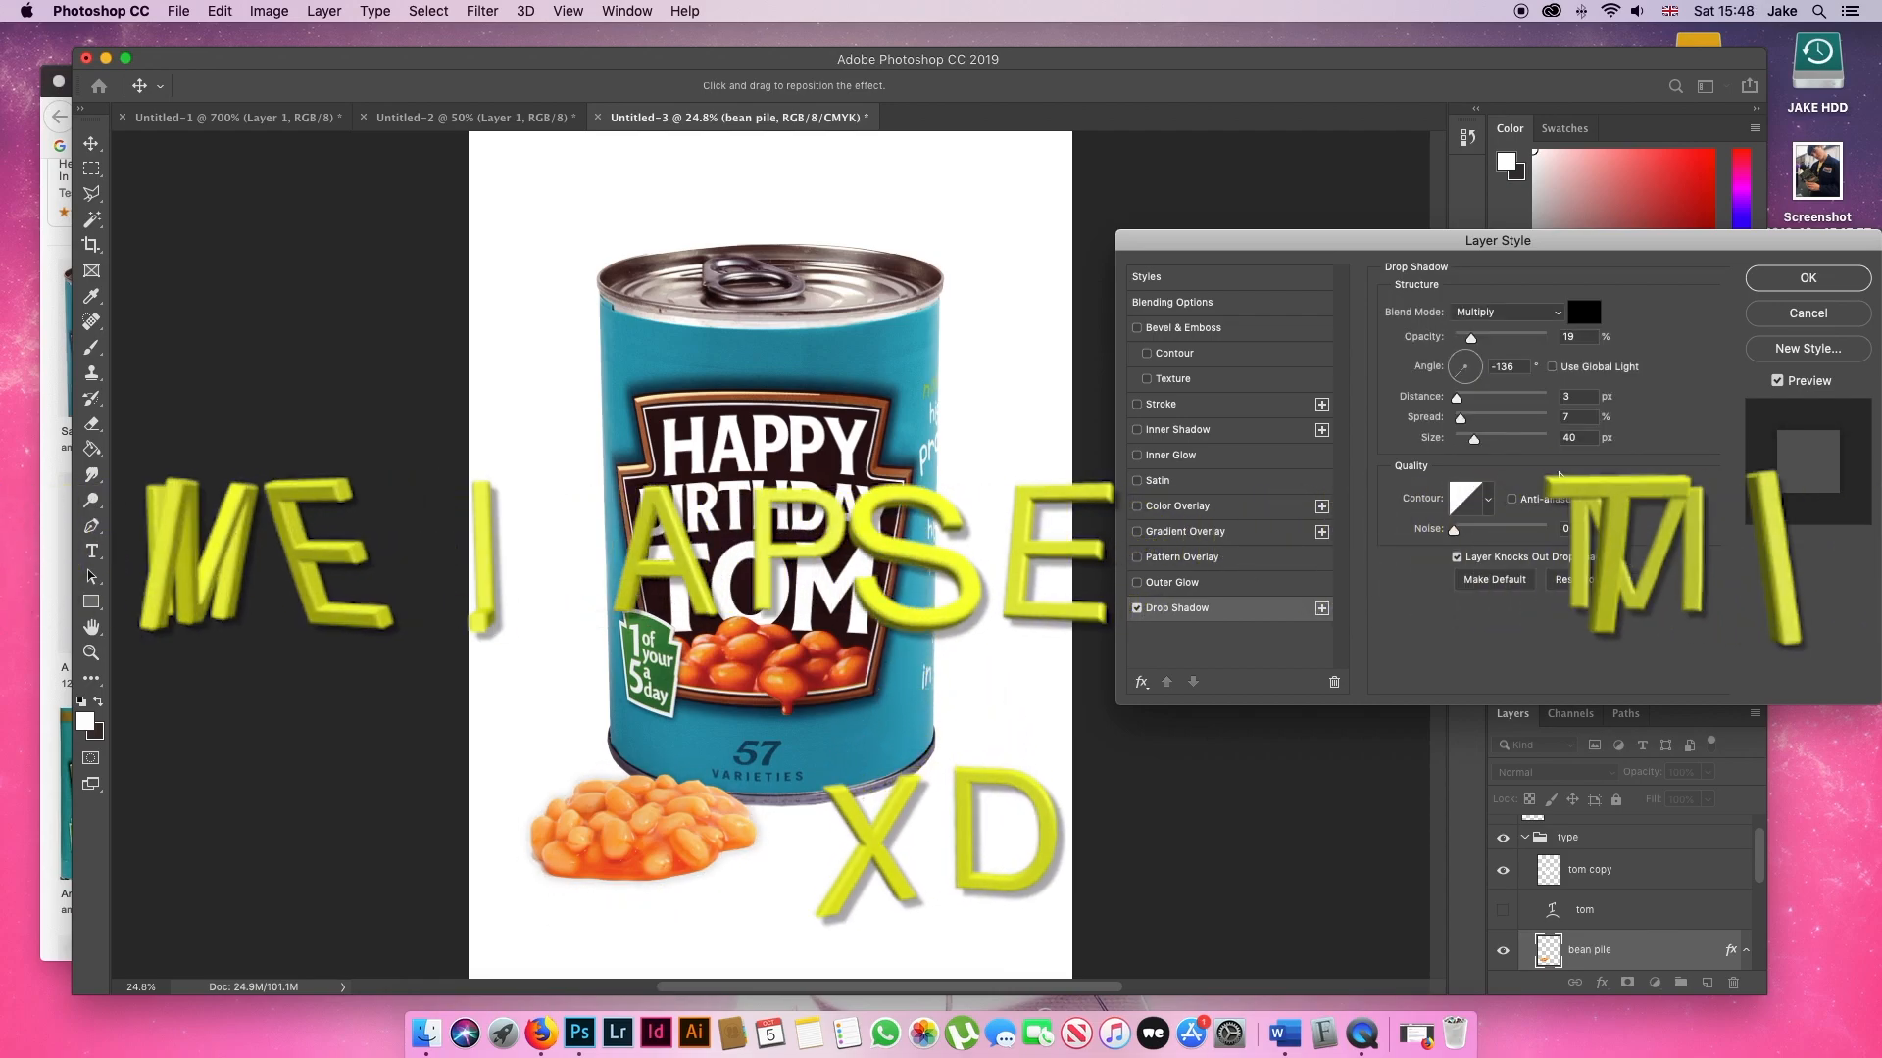
click(1796, 282)
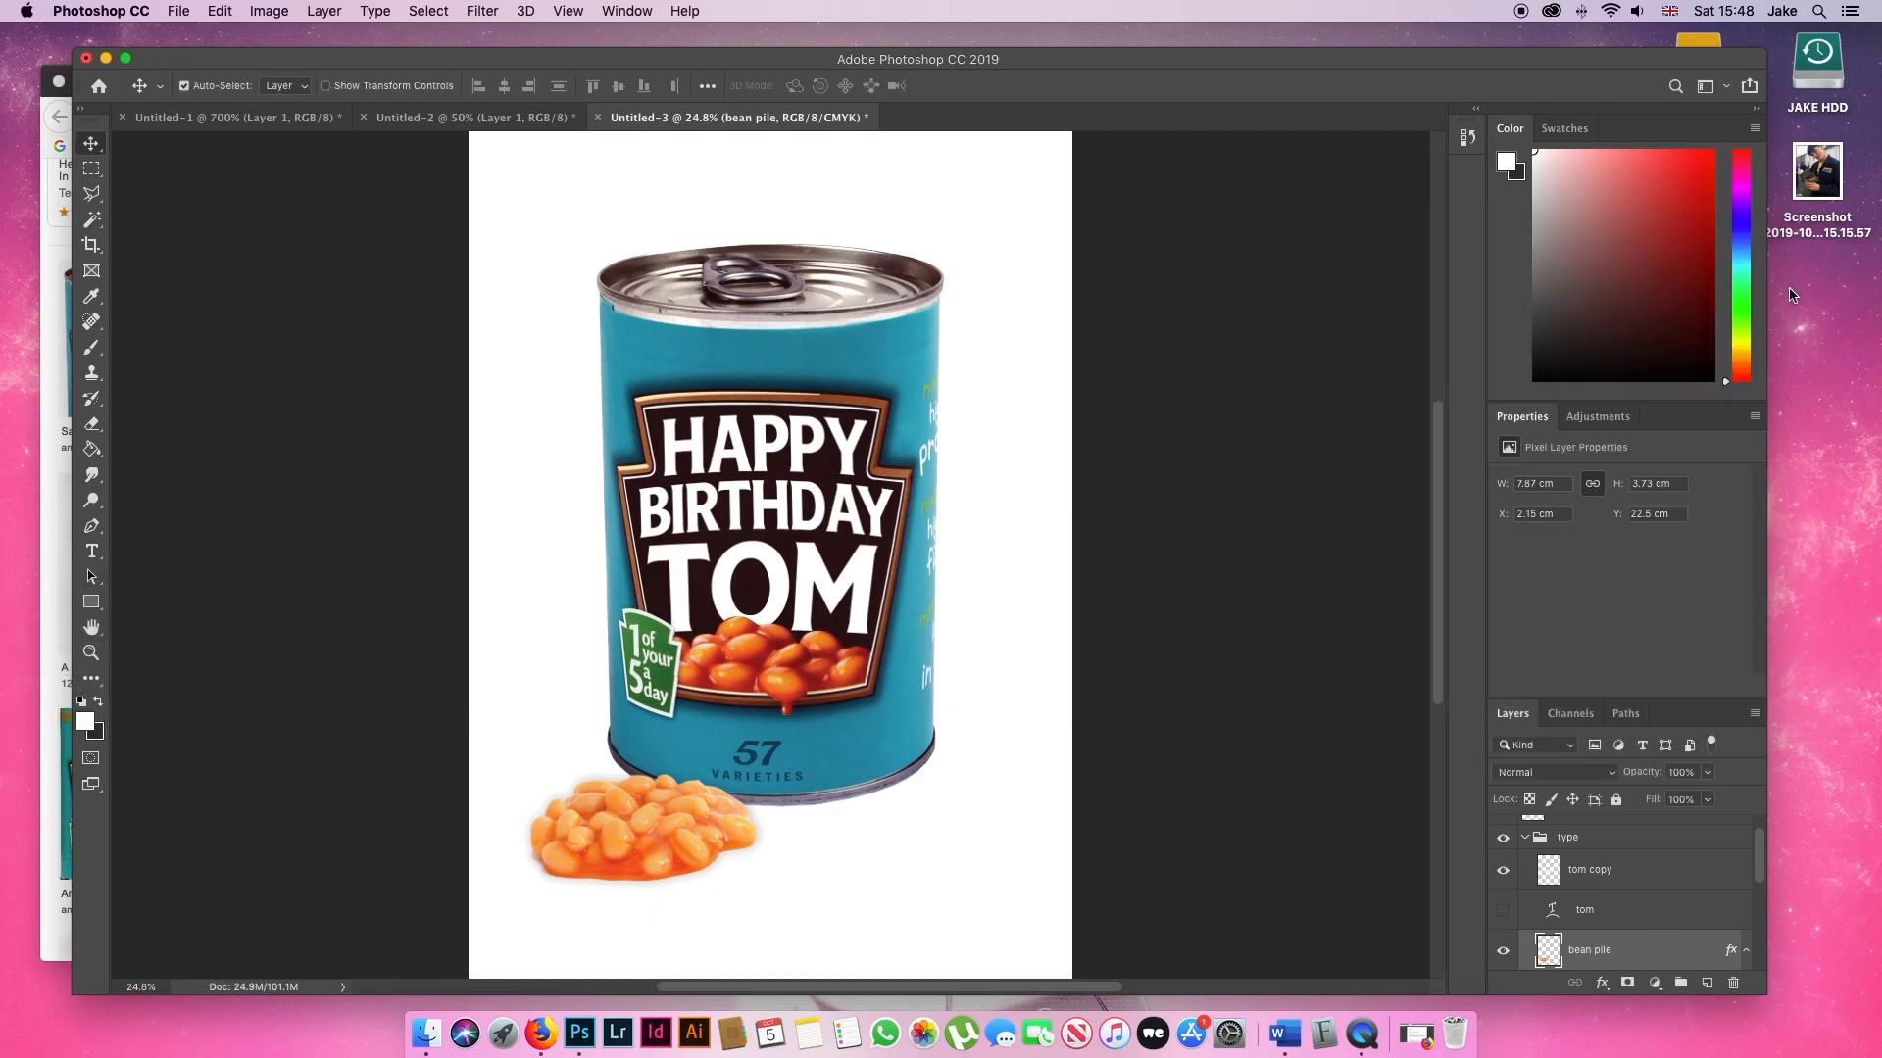
- Place single bean.png as a linked image and position it below the can, near the bean pile
key(super+minus)
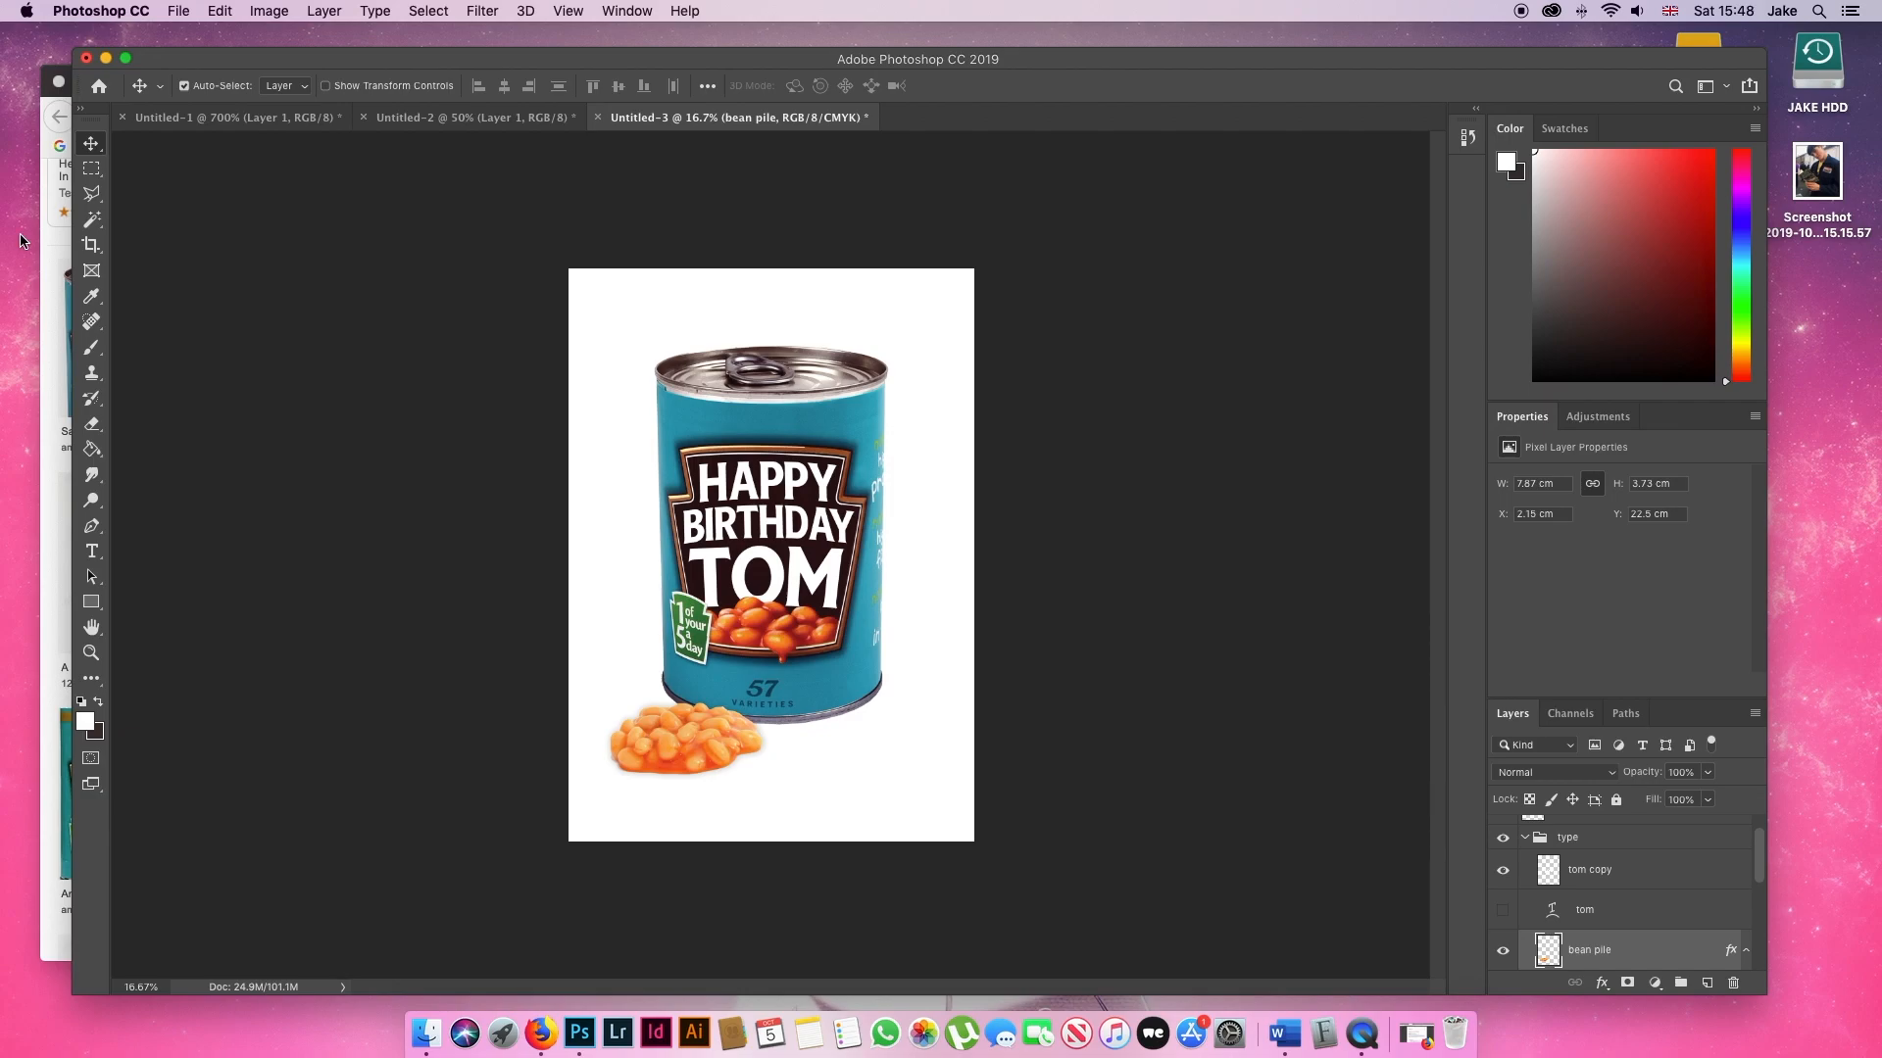
click(194, 10)
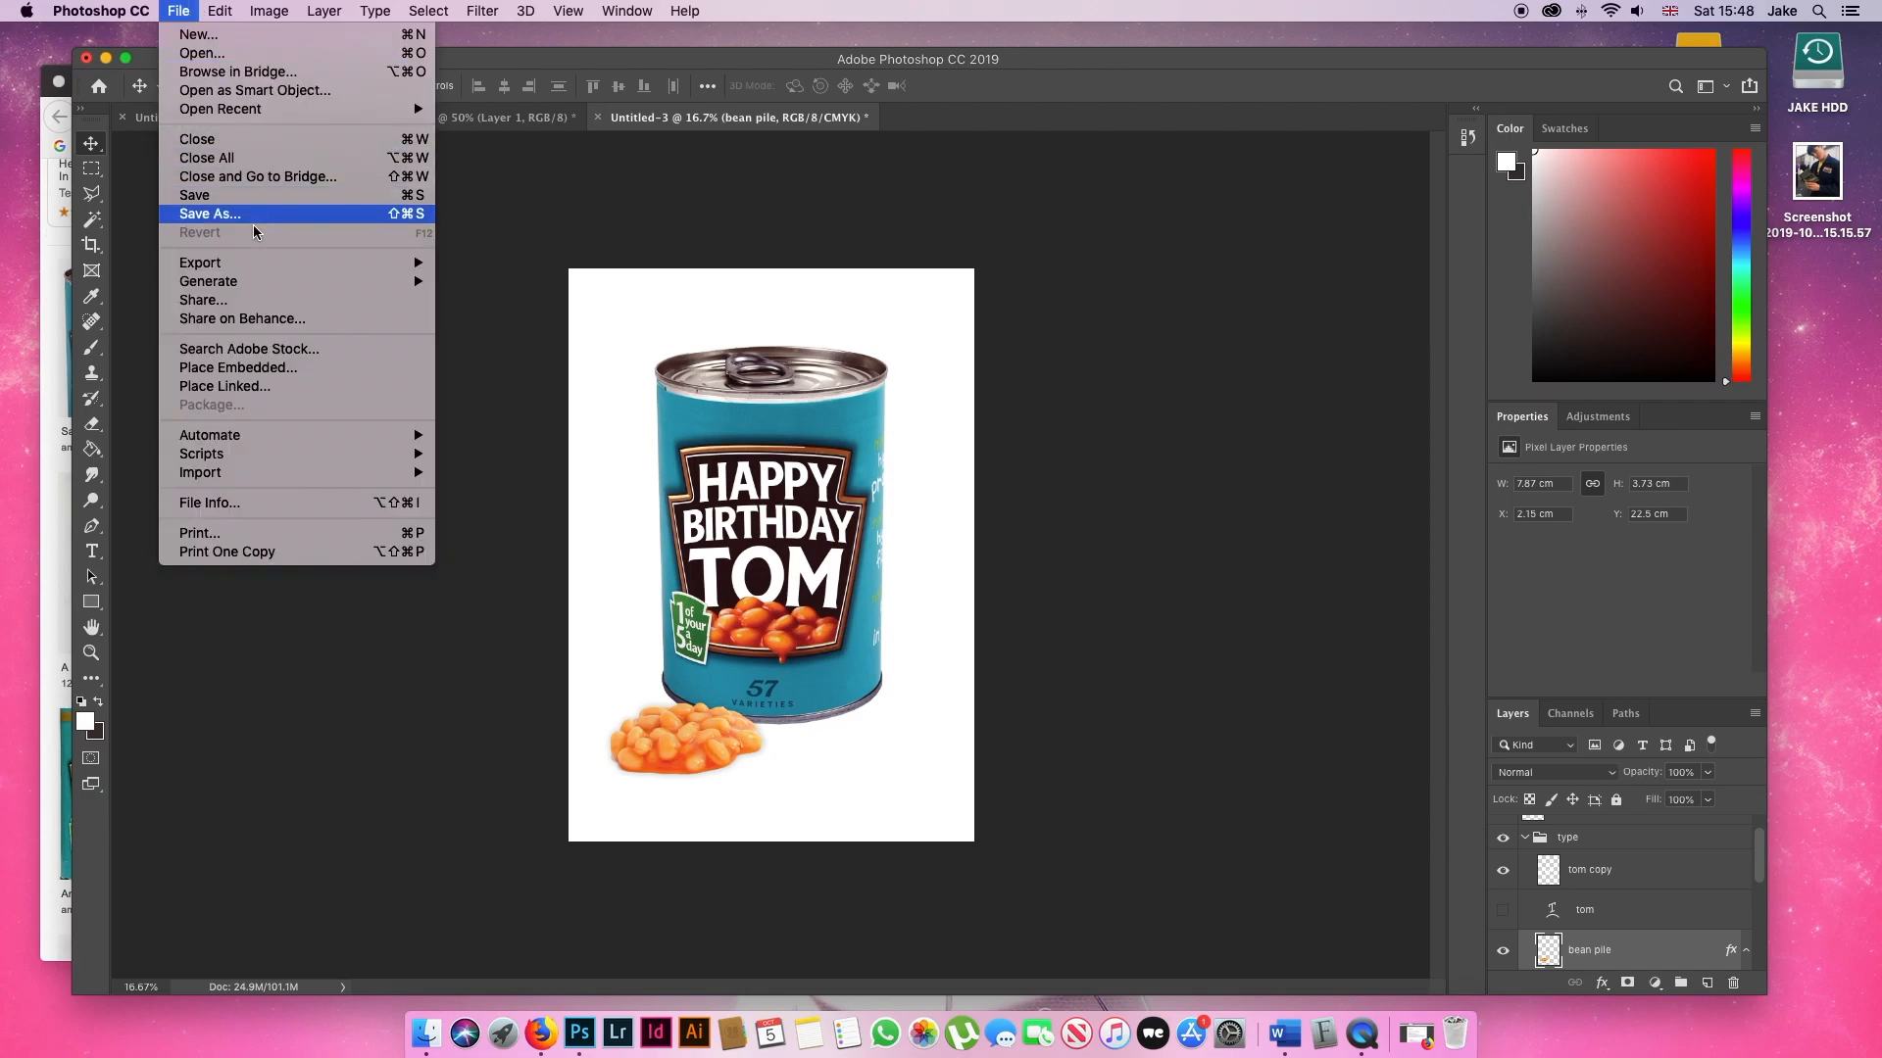
mouse_move(244, 273)
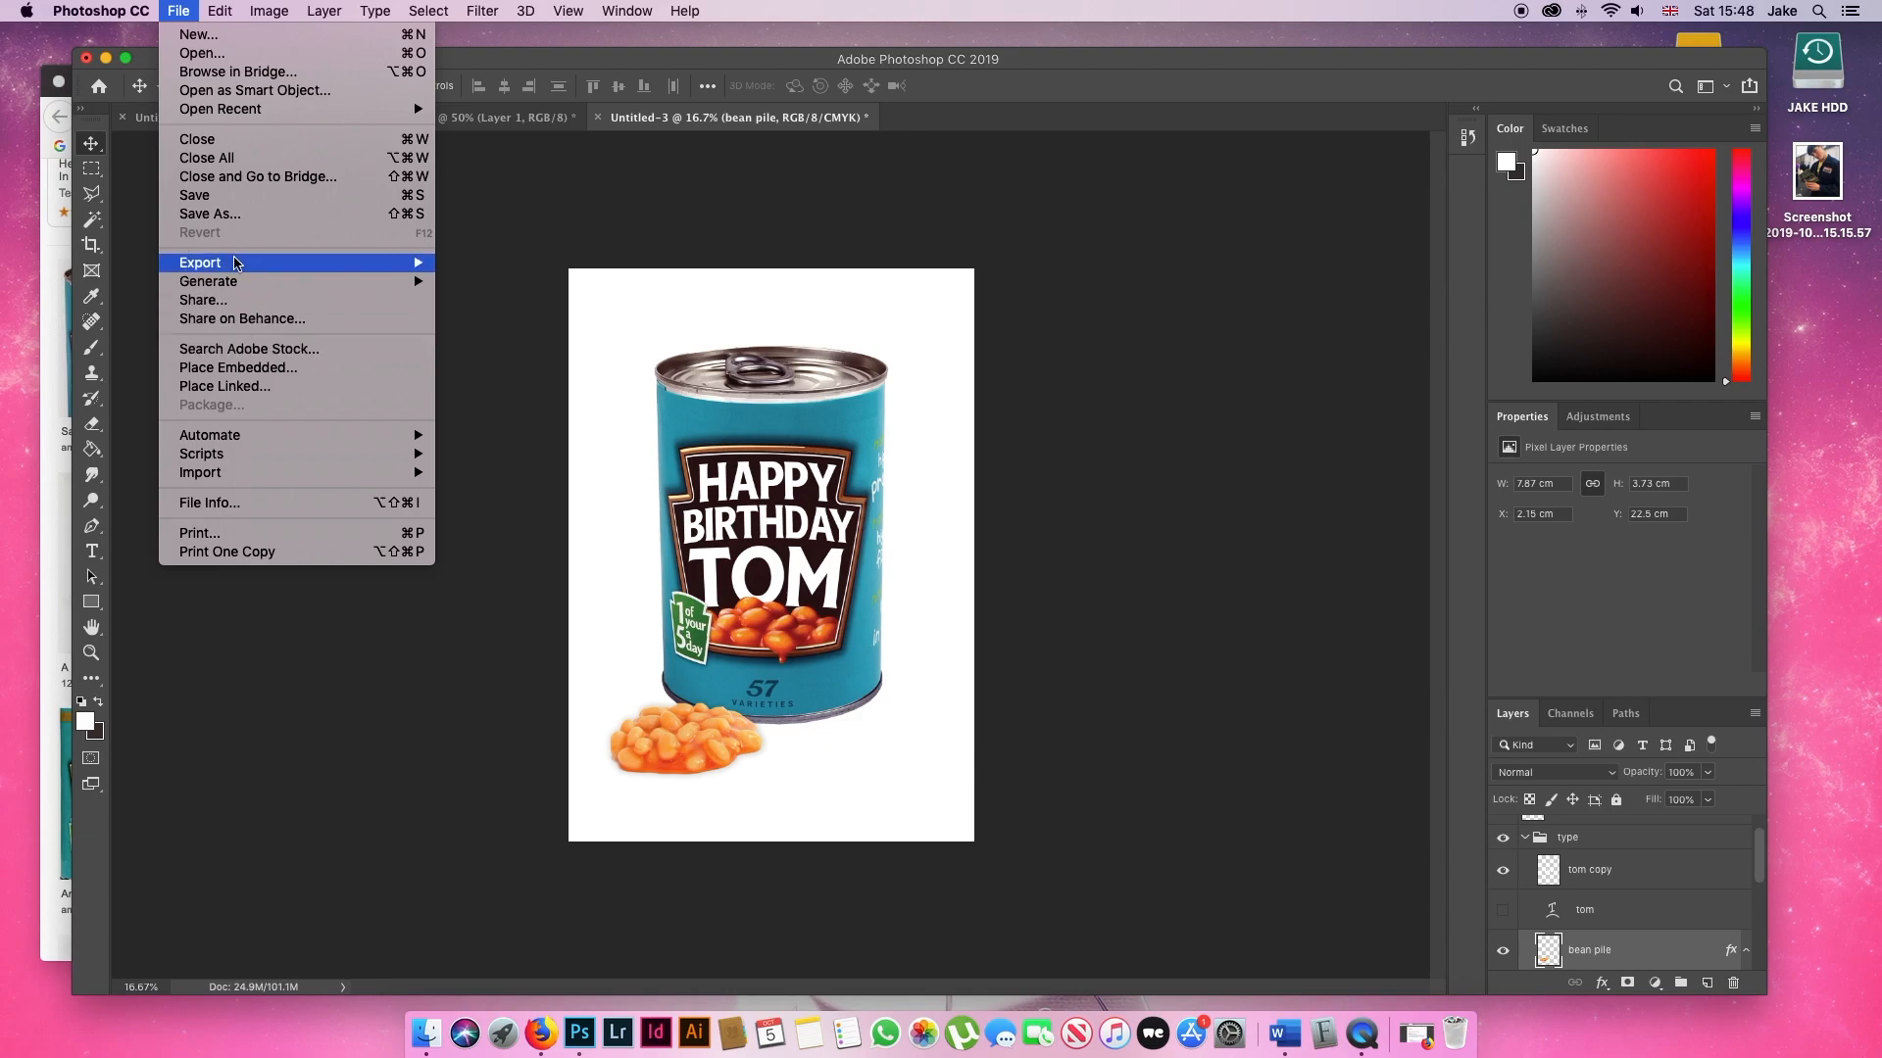
click(255, 388)
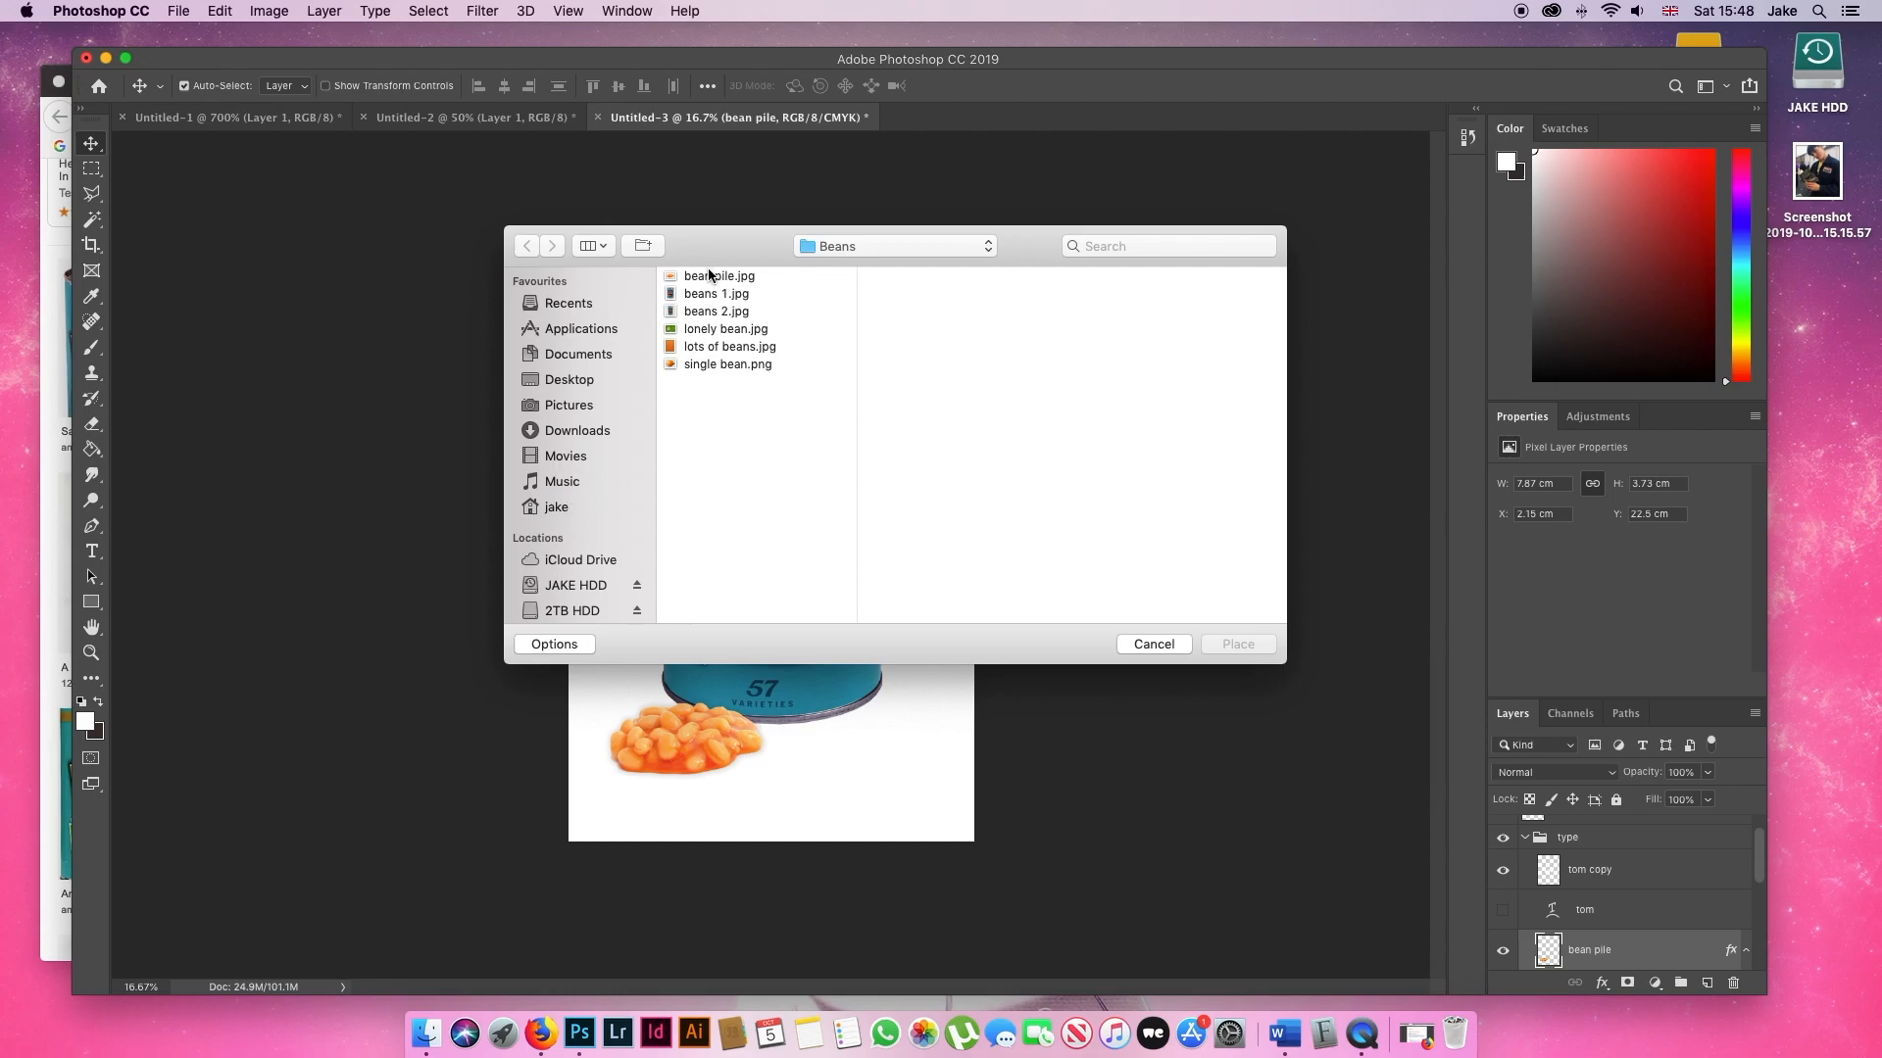
click(710, 364)
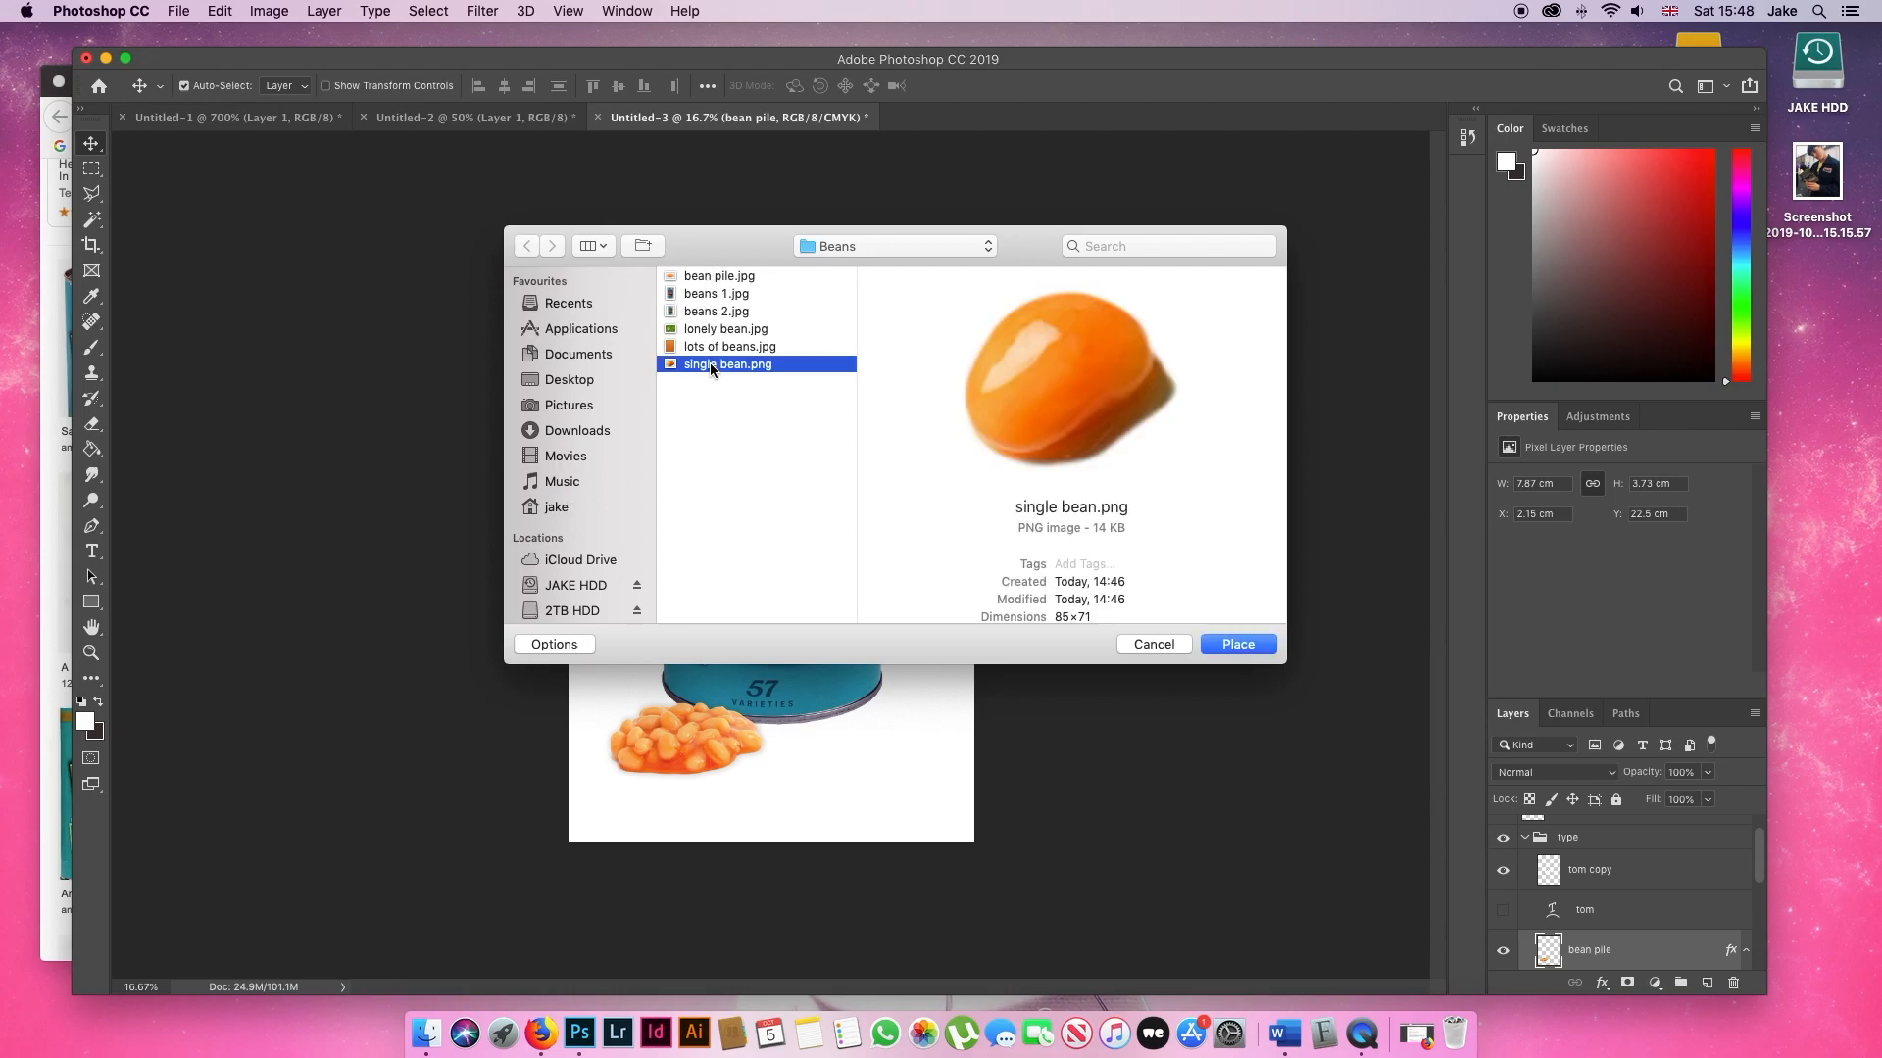
double_click(711, 365)
drag(797, 587, 782, 784)
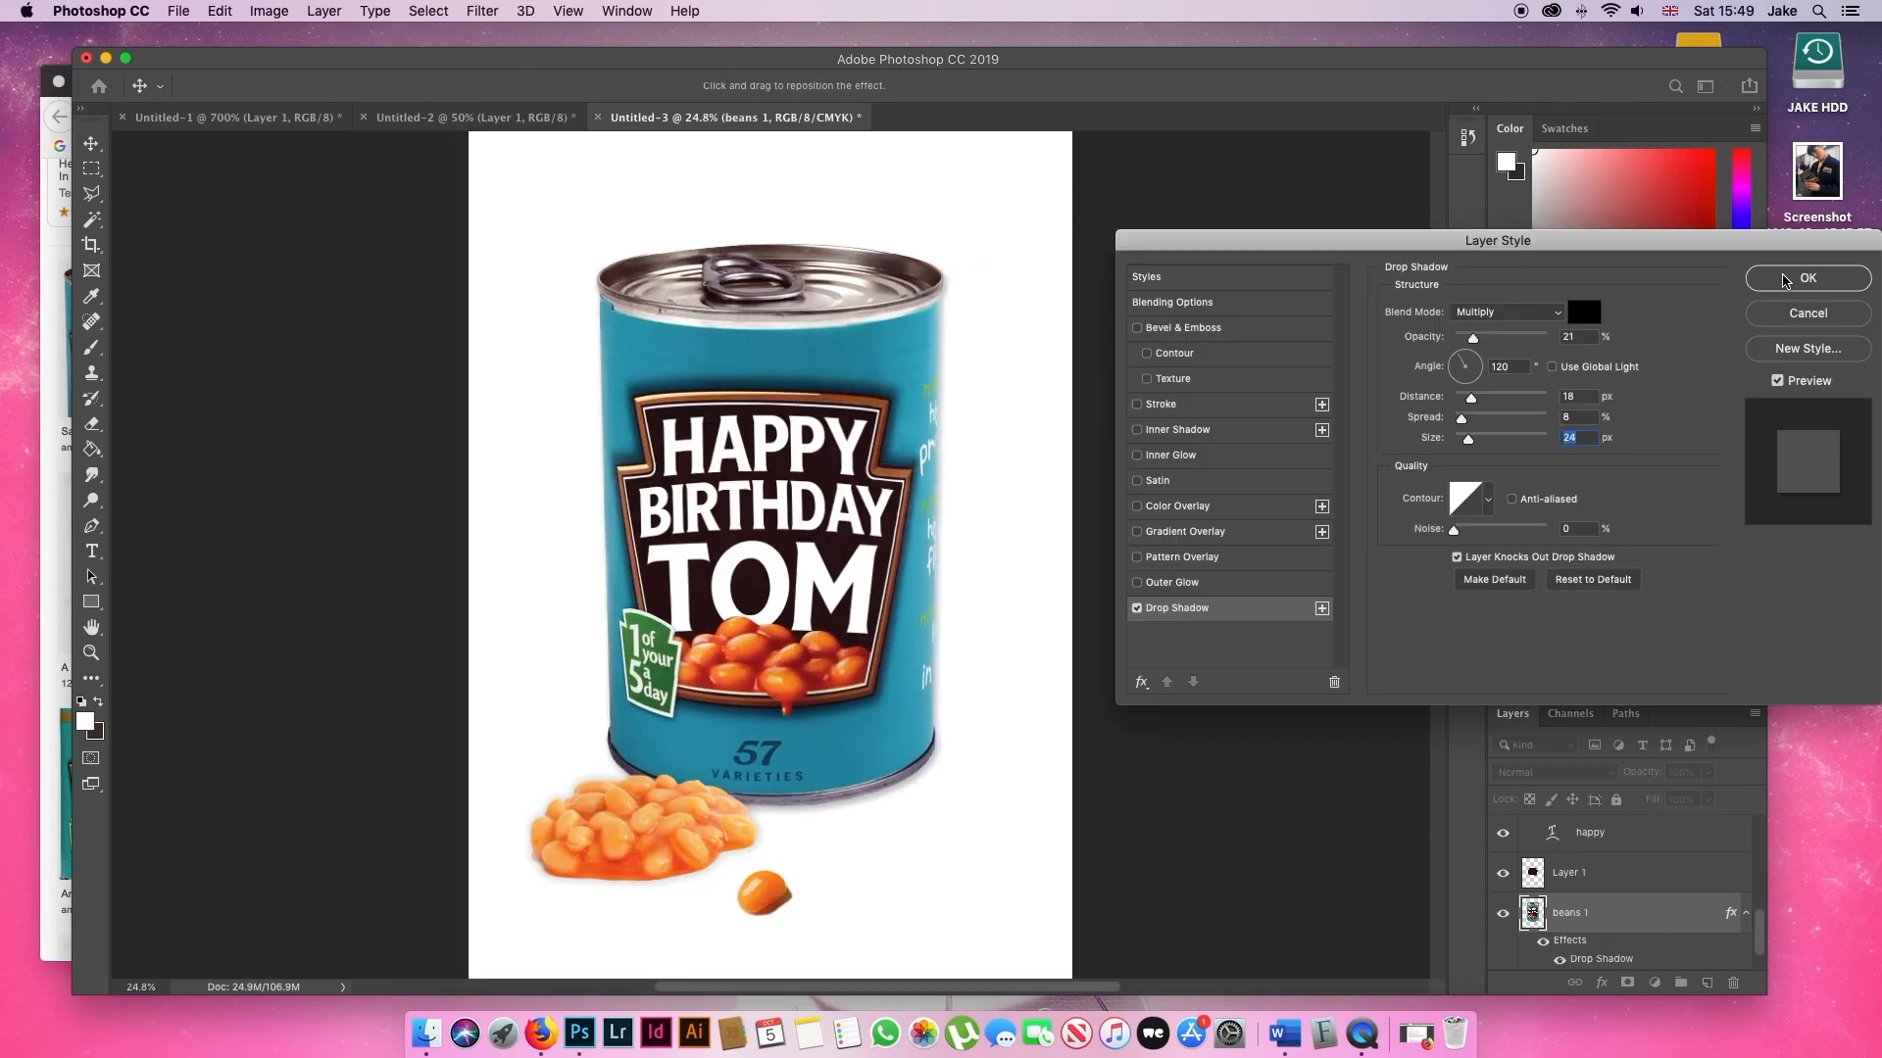
- Apply a drop shadow to the can with 21% opacity, 120° angle, 18 px distance, 8% spread and 24 px size
click(1784, 282)
scroll(765, 788, down, 2)
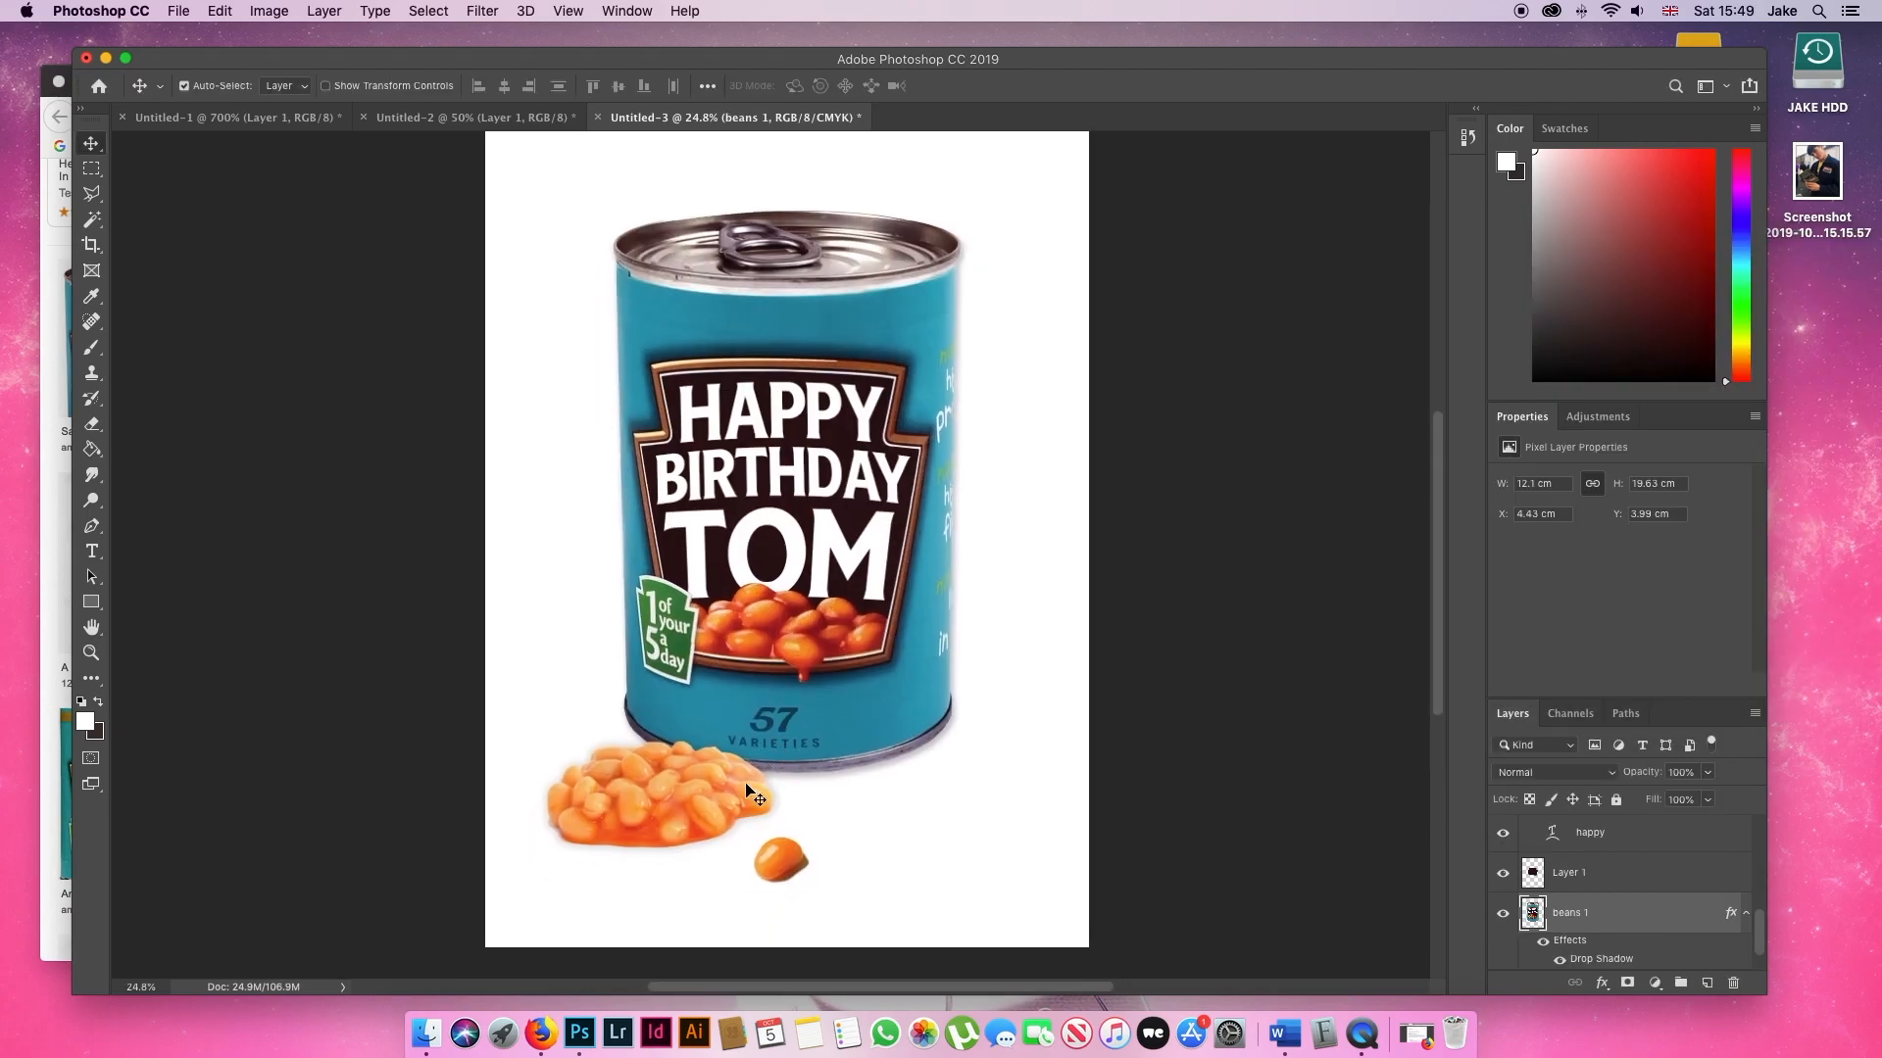
- Set the bean pile's brightness to -35 and contrast to 27
click(691, 805)
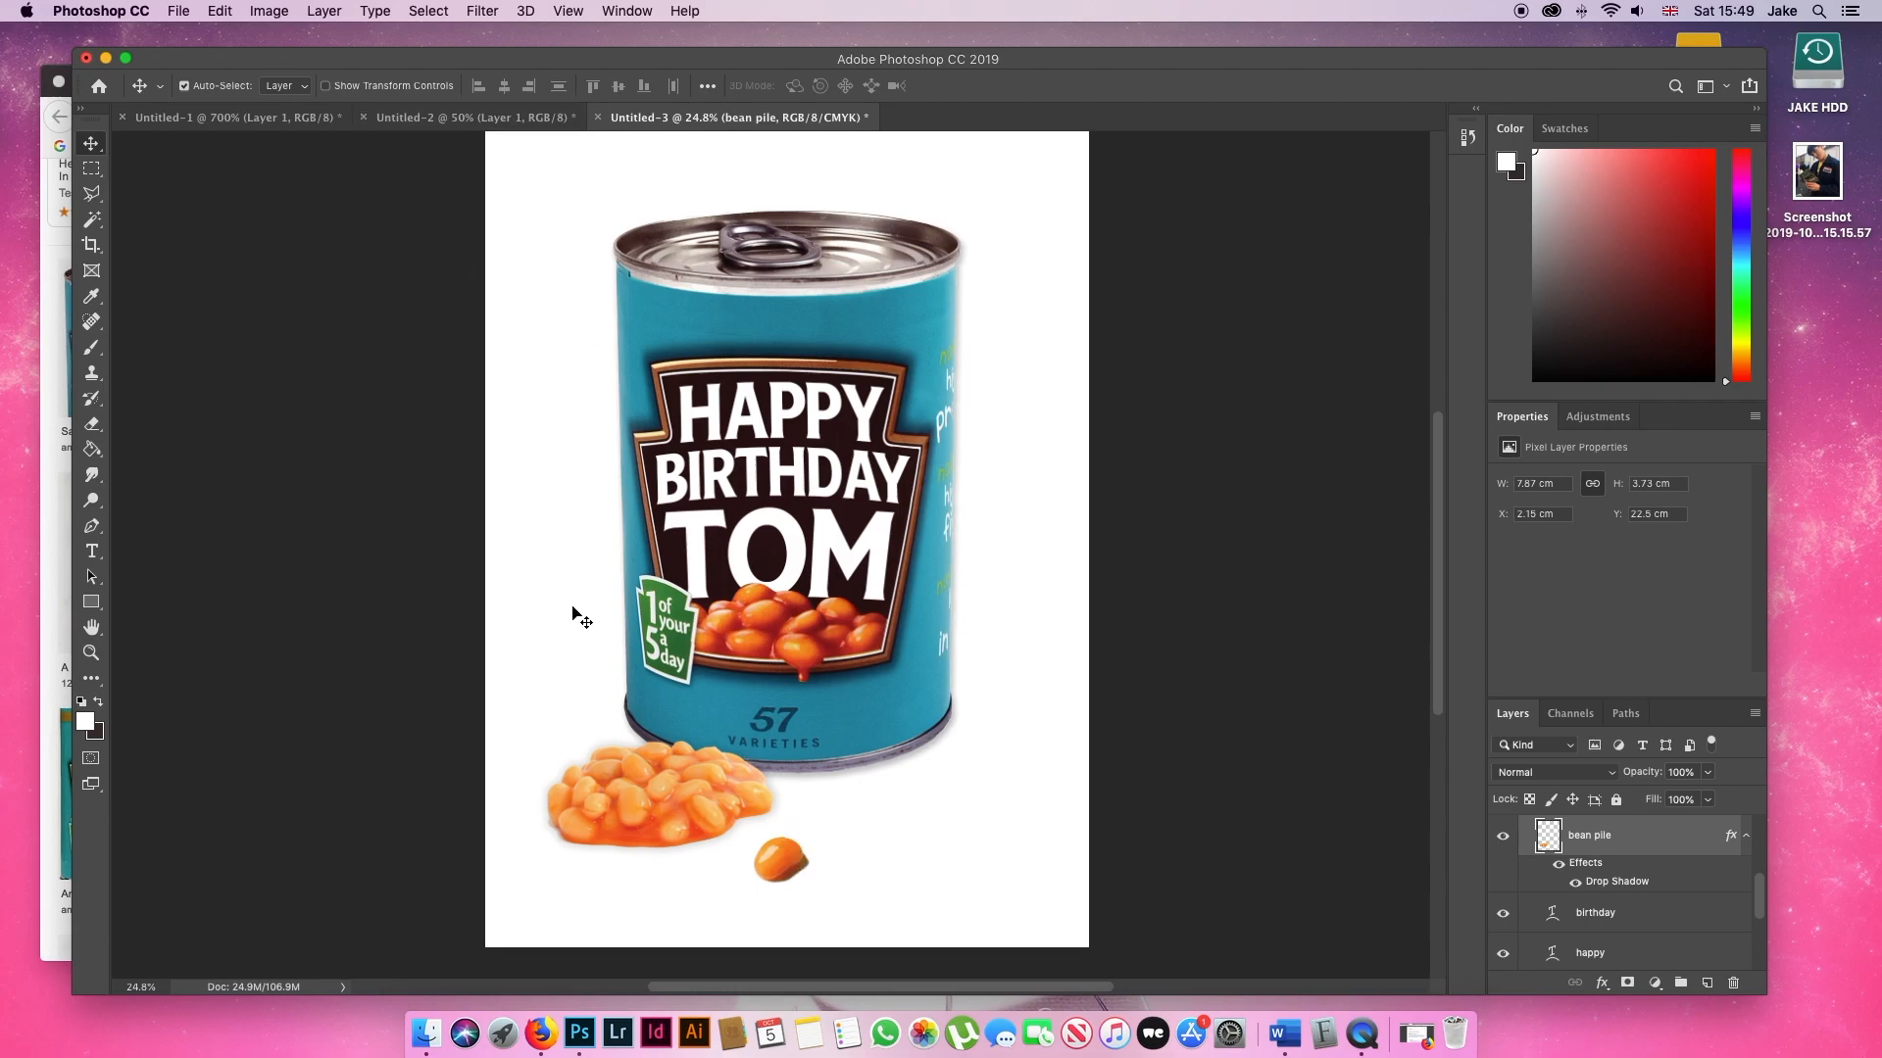
click(271, 11)
mouse_move(392, 65)
click(579, 64)
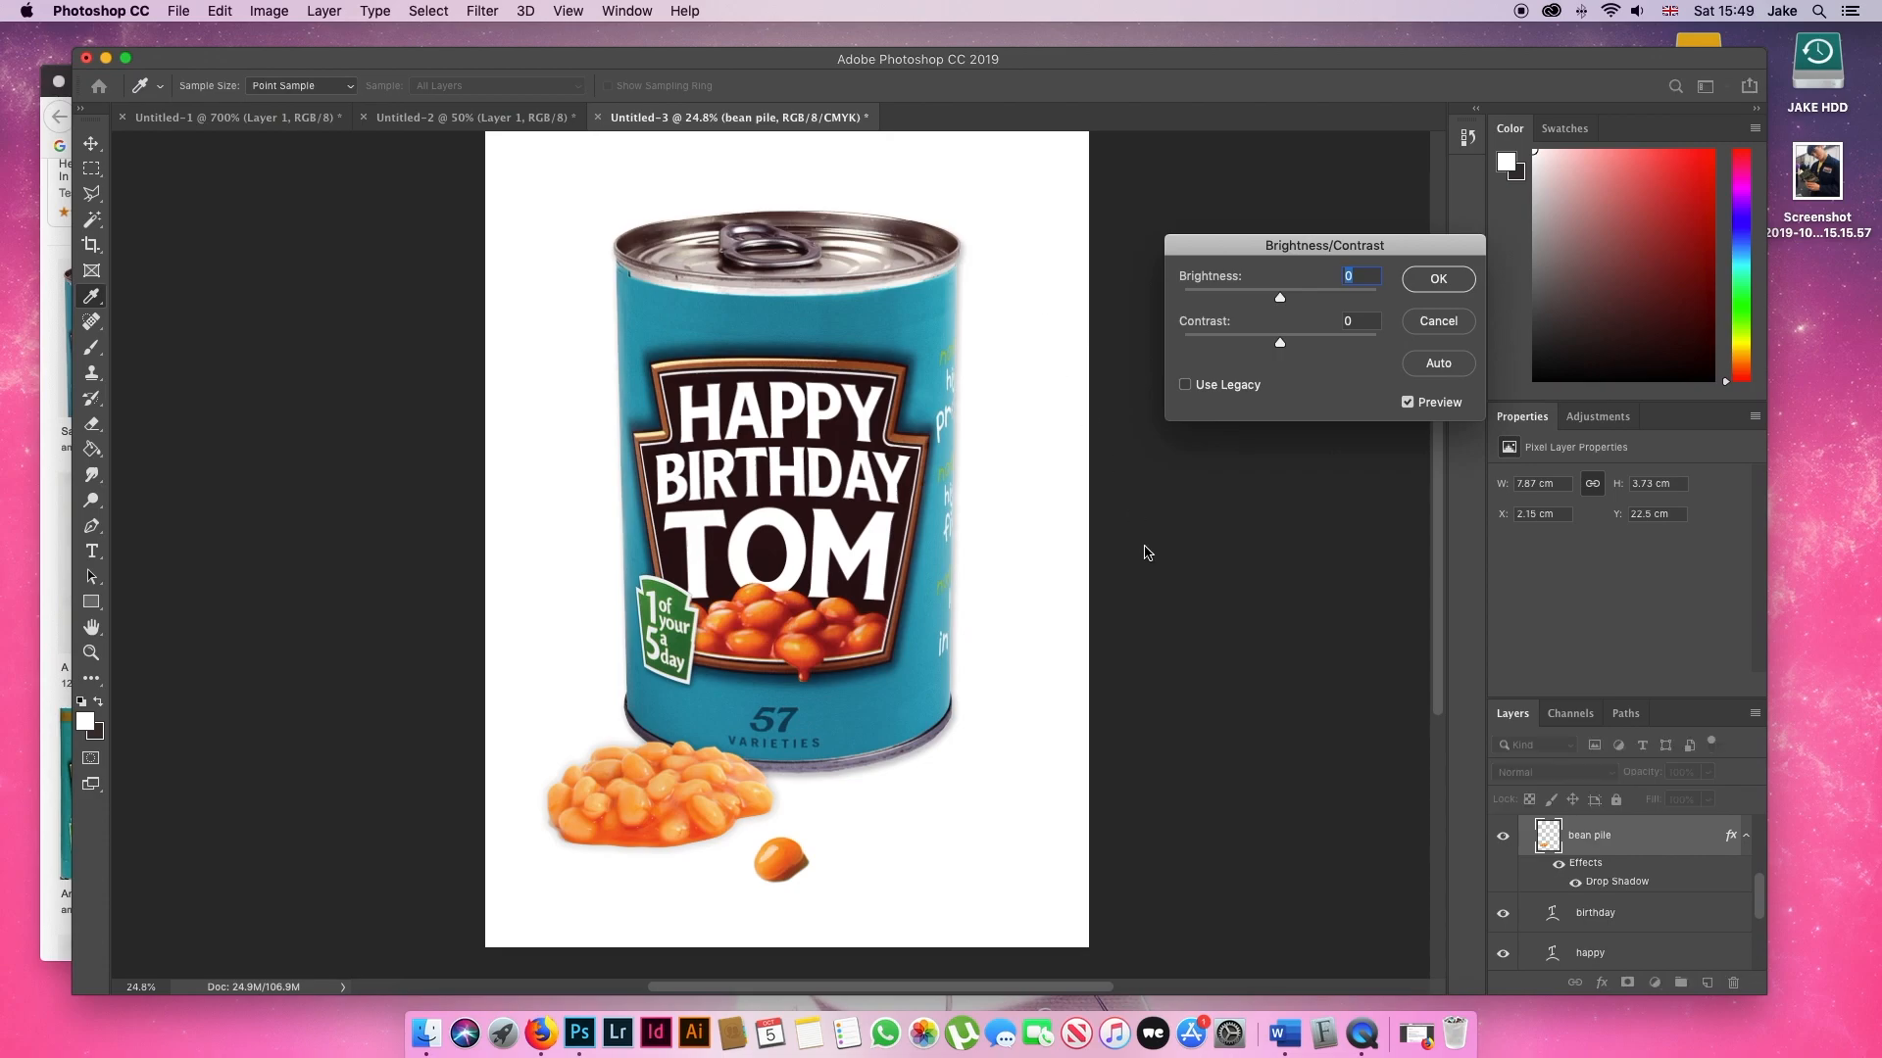
drag(1280, 306, 1261, 311)
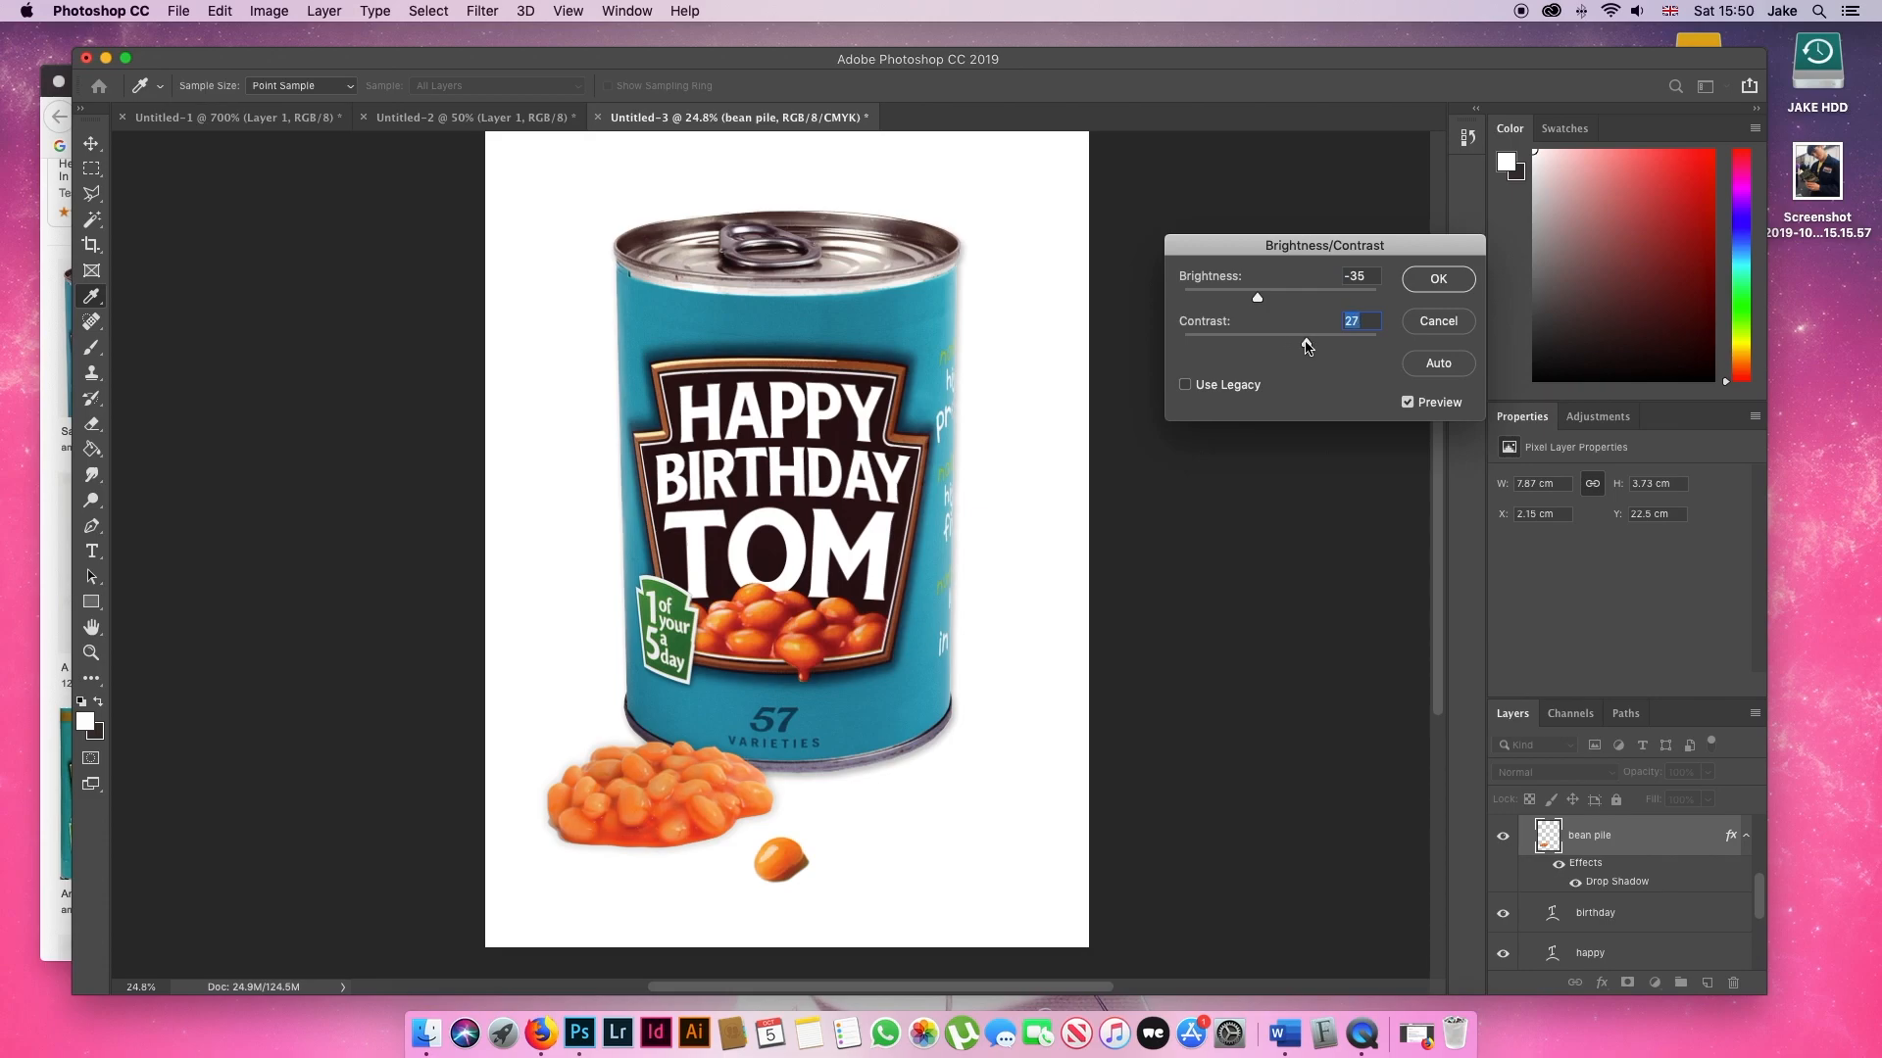
click(1423, 282)
- Move the single bean slightly closer to the bean pile
drag(768, 862, 743, 864)
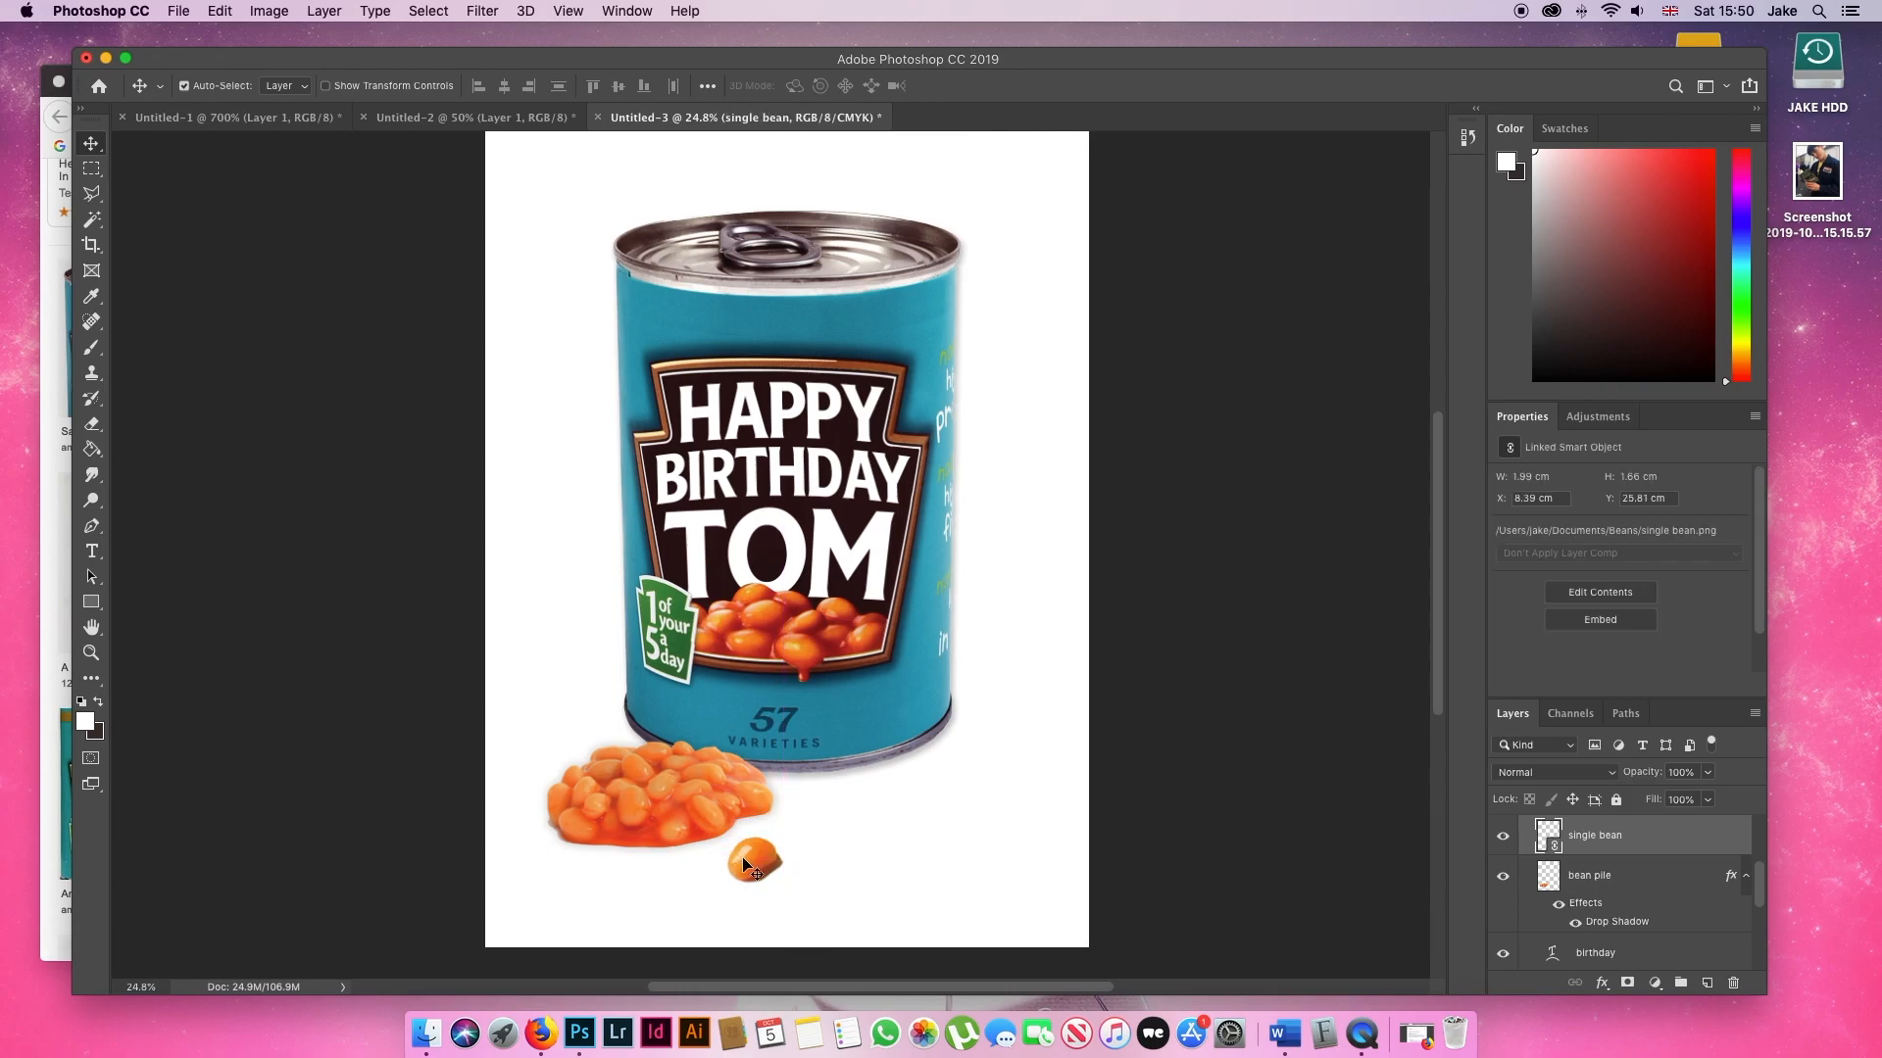
- Place the portrait photo of the laughing friend in the dark beanie as a linked image and move its layer above all others
click(179, 11)
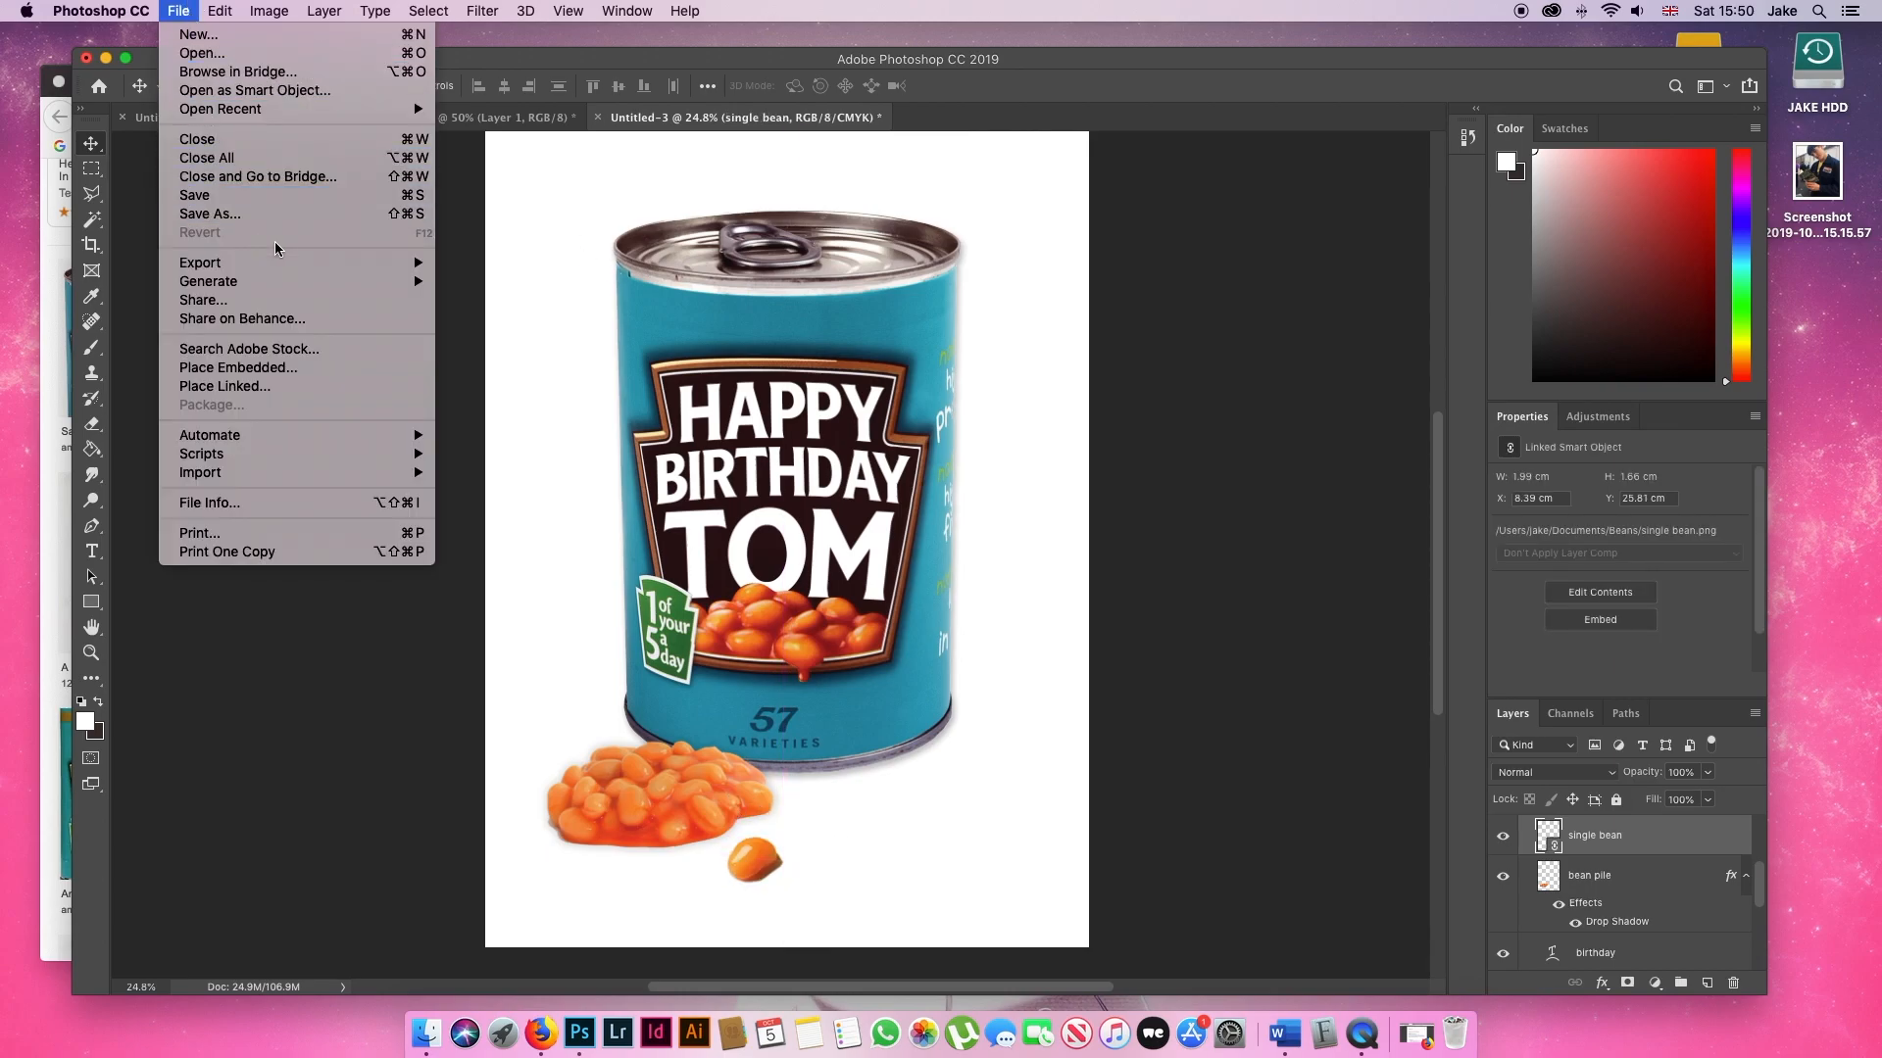
click(285, 385)
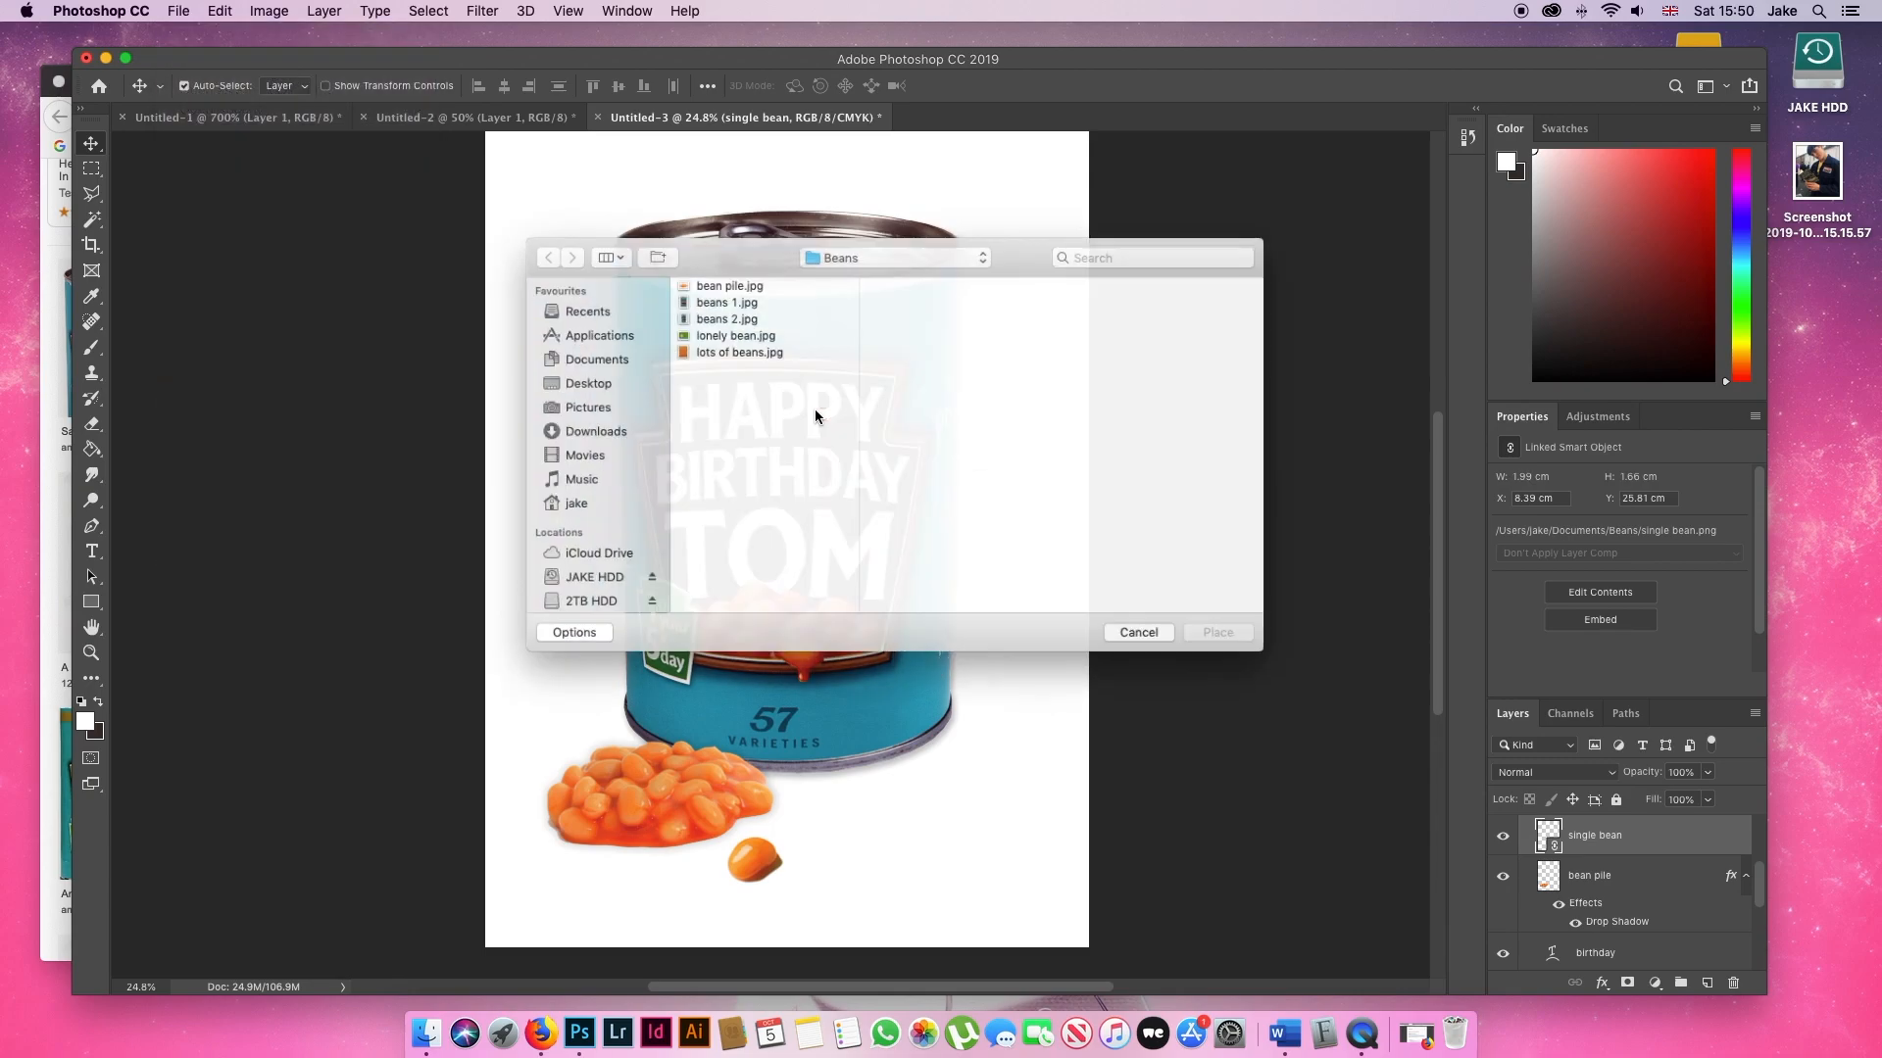
click(885, 245)
click(867, 267)
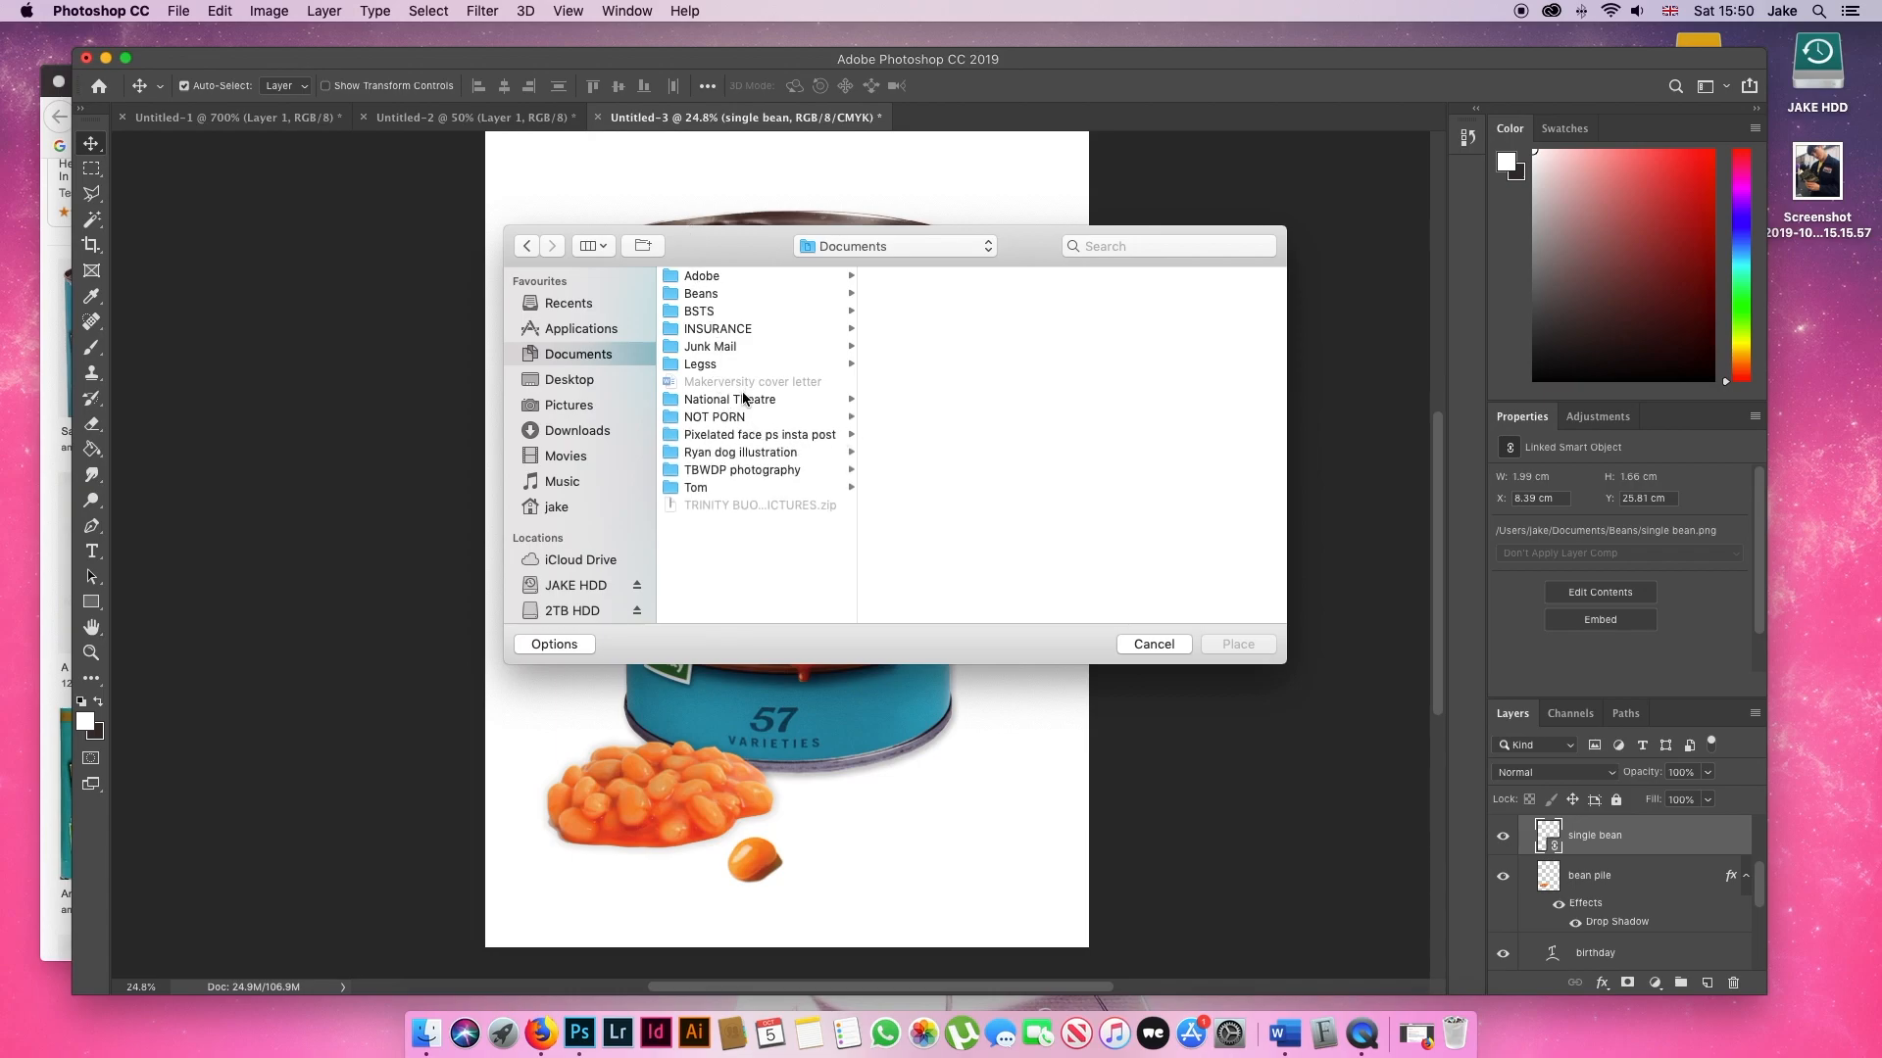
click(695, 488)
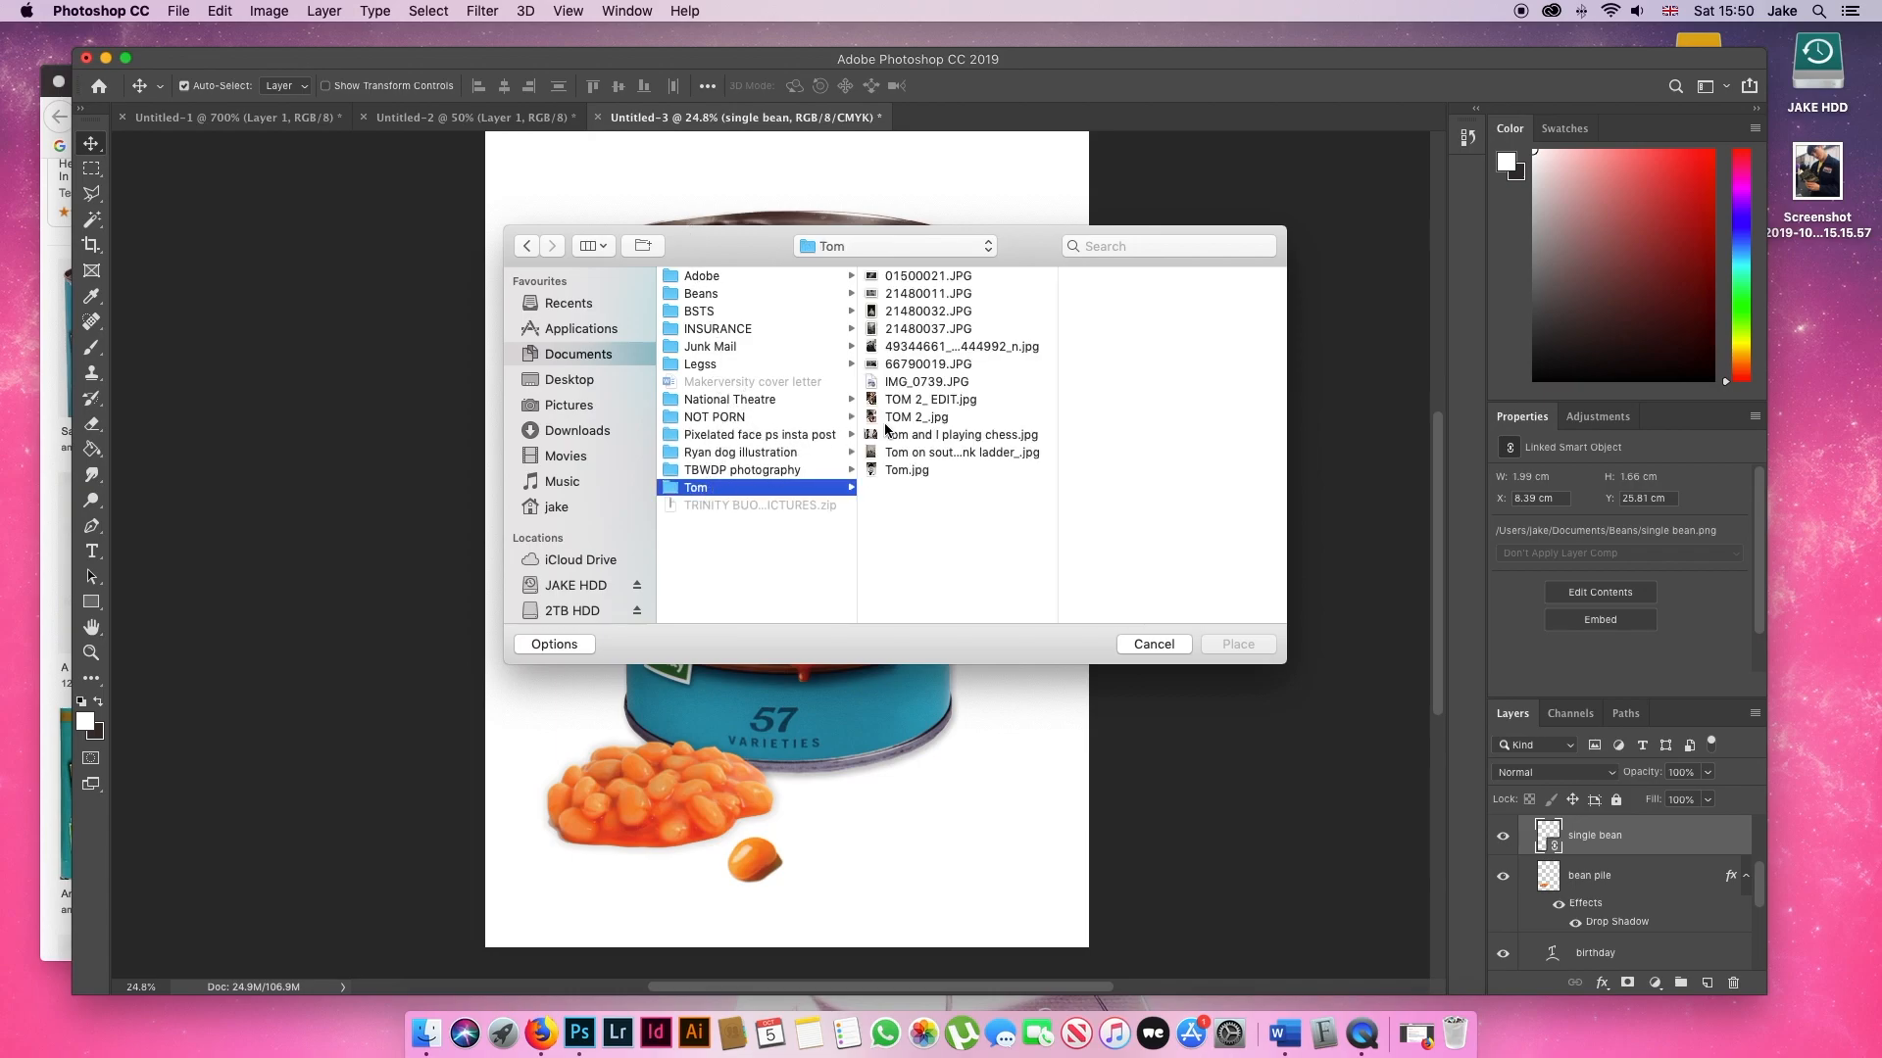
click(916, 277)
click(917, 294)
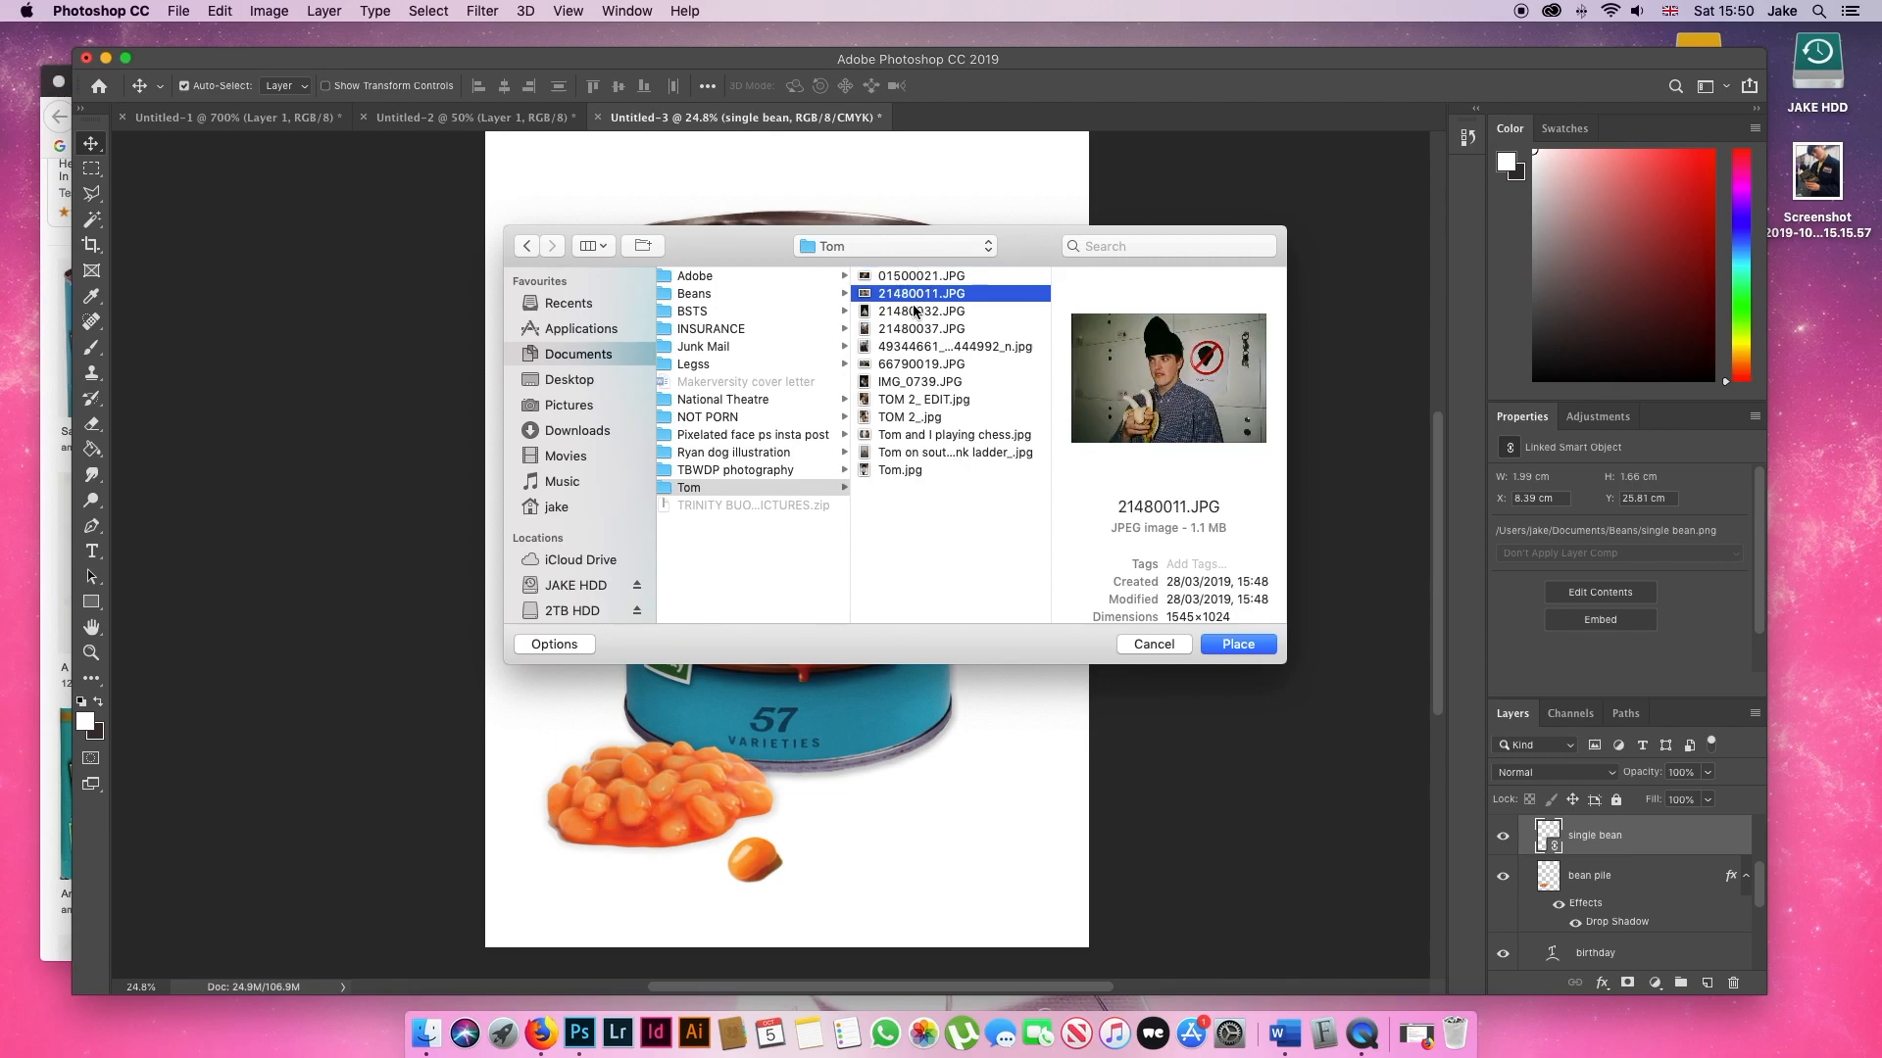
click(914, 311)
click(905, 332)
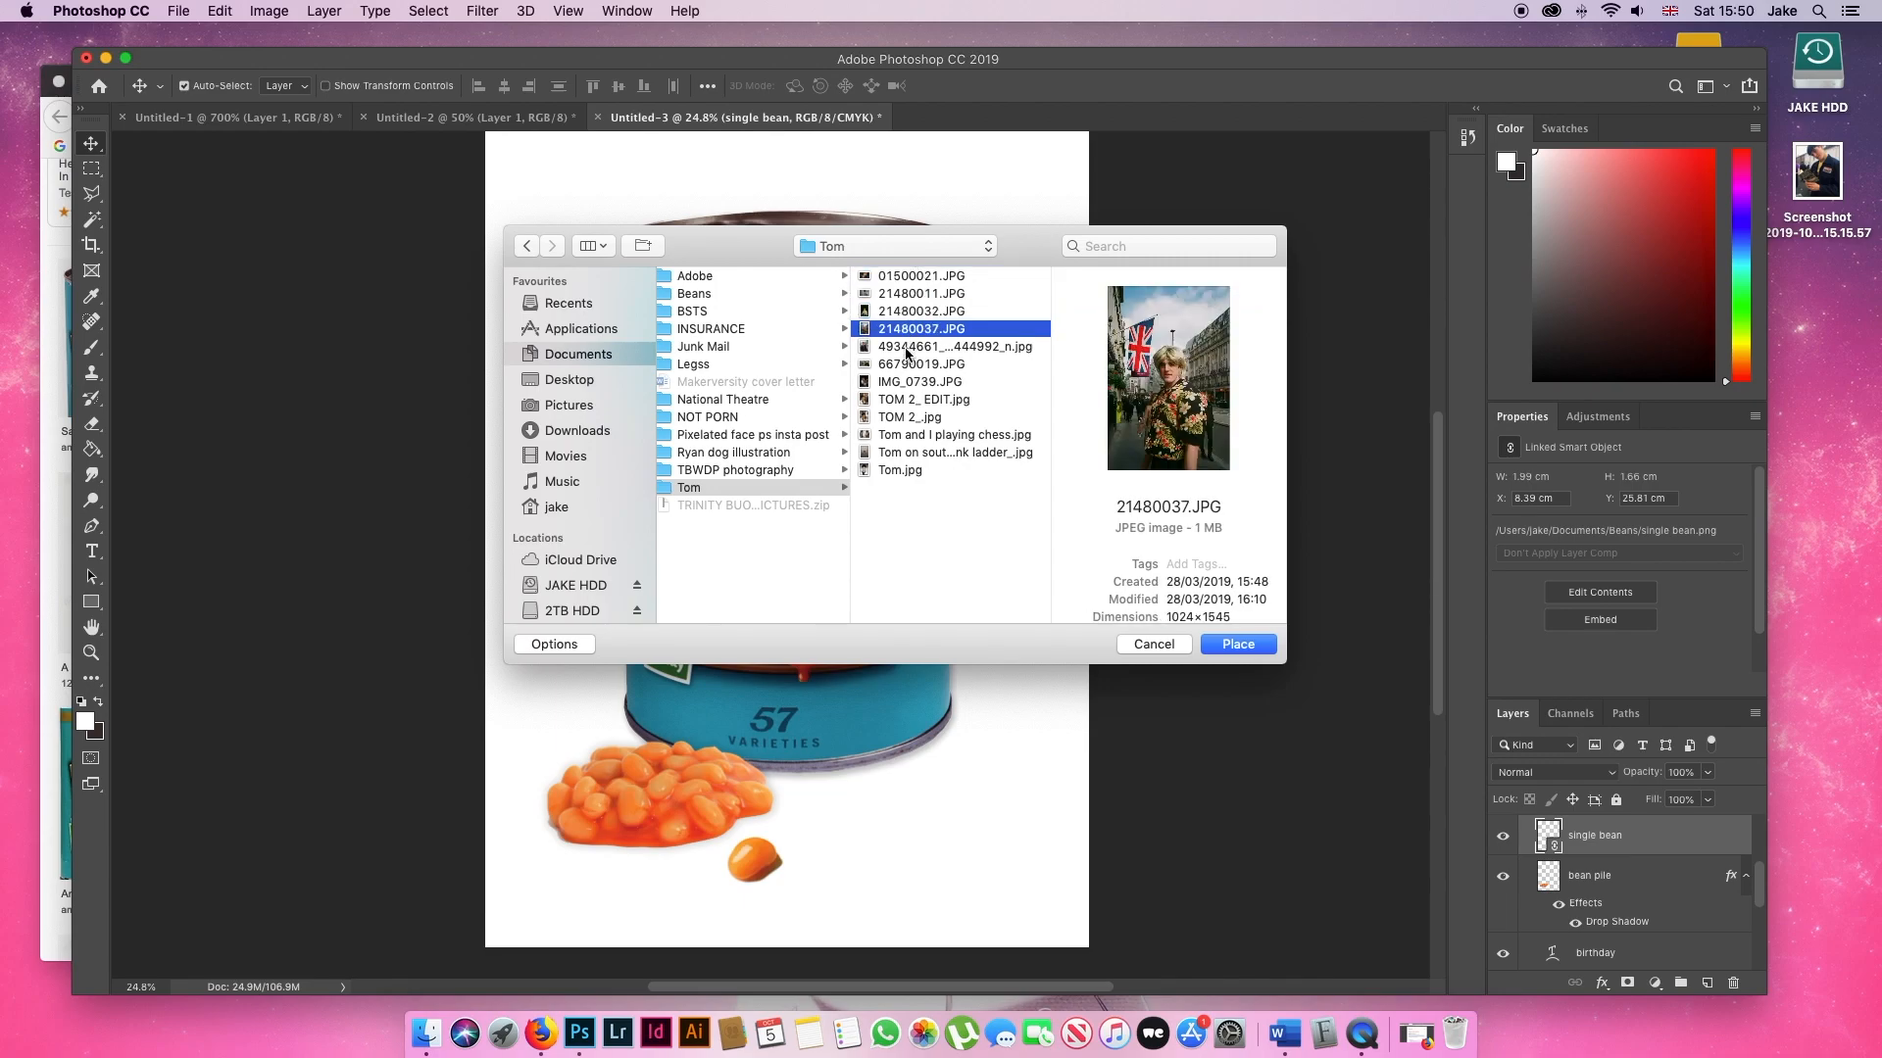
click(908, 349)
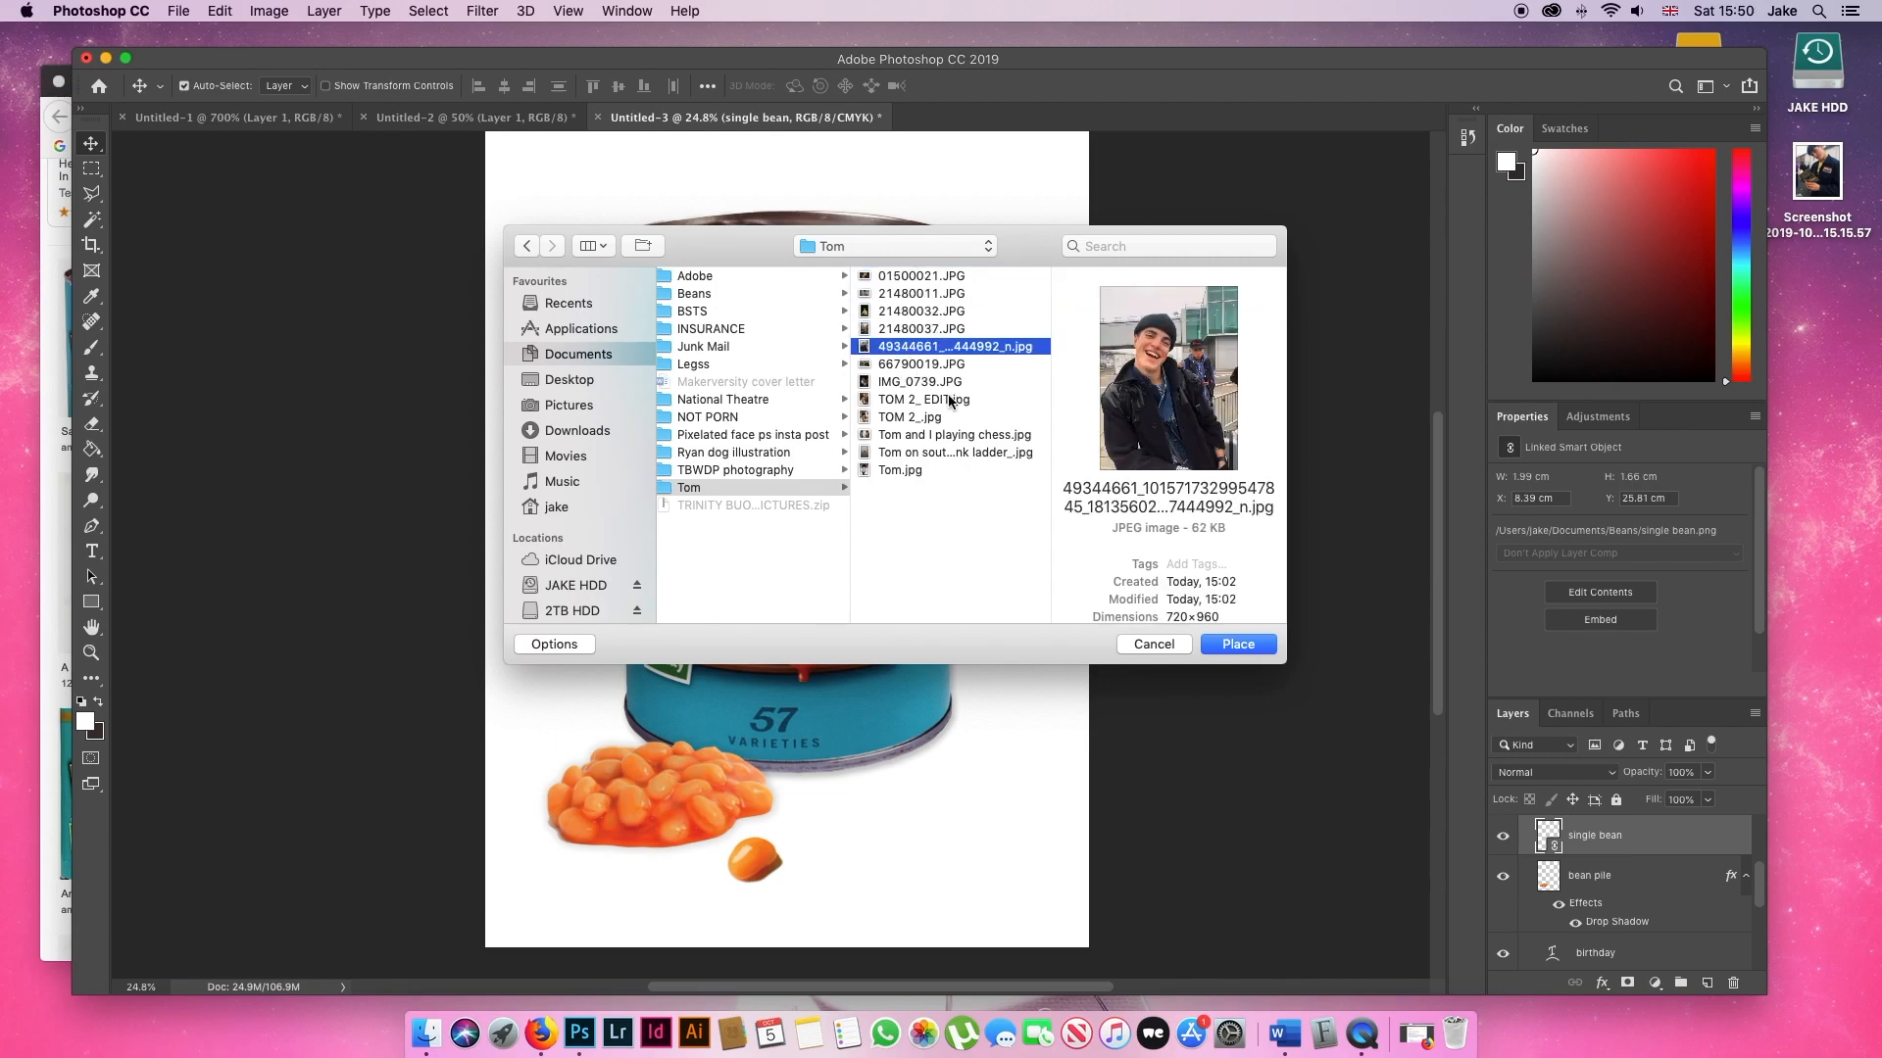
click(1240, 644)
key(Return)
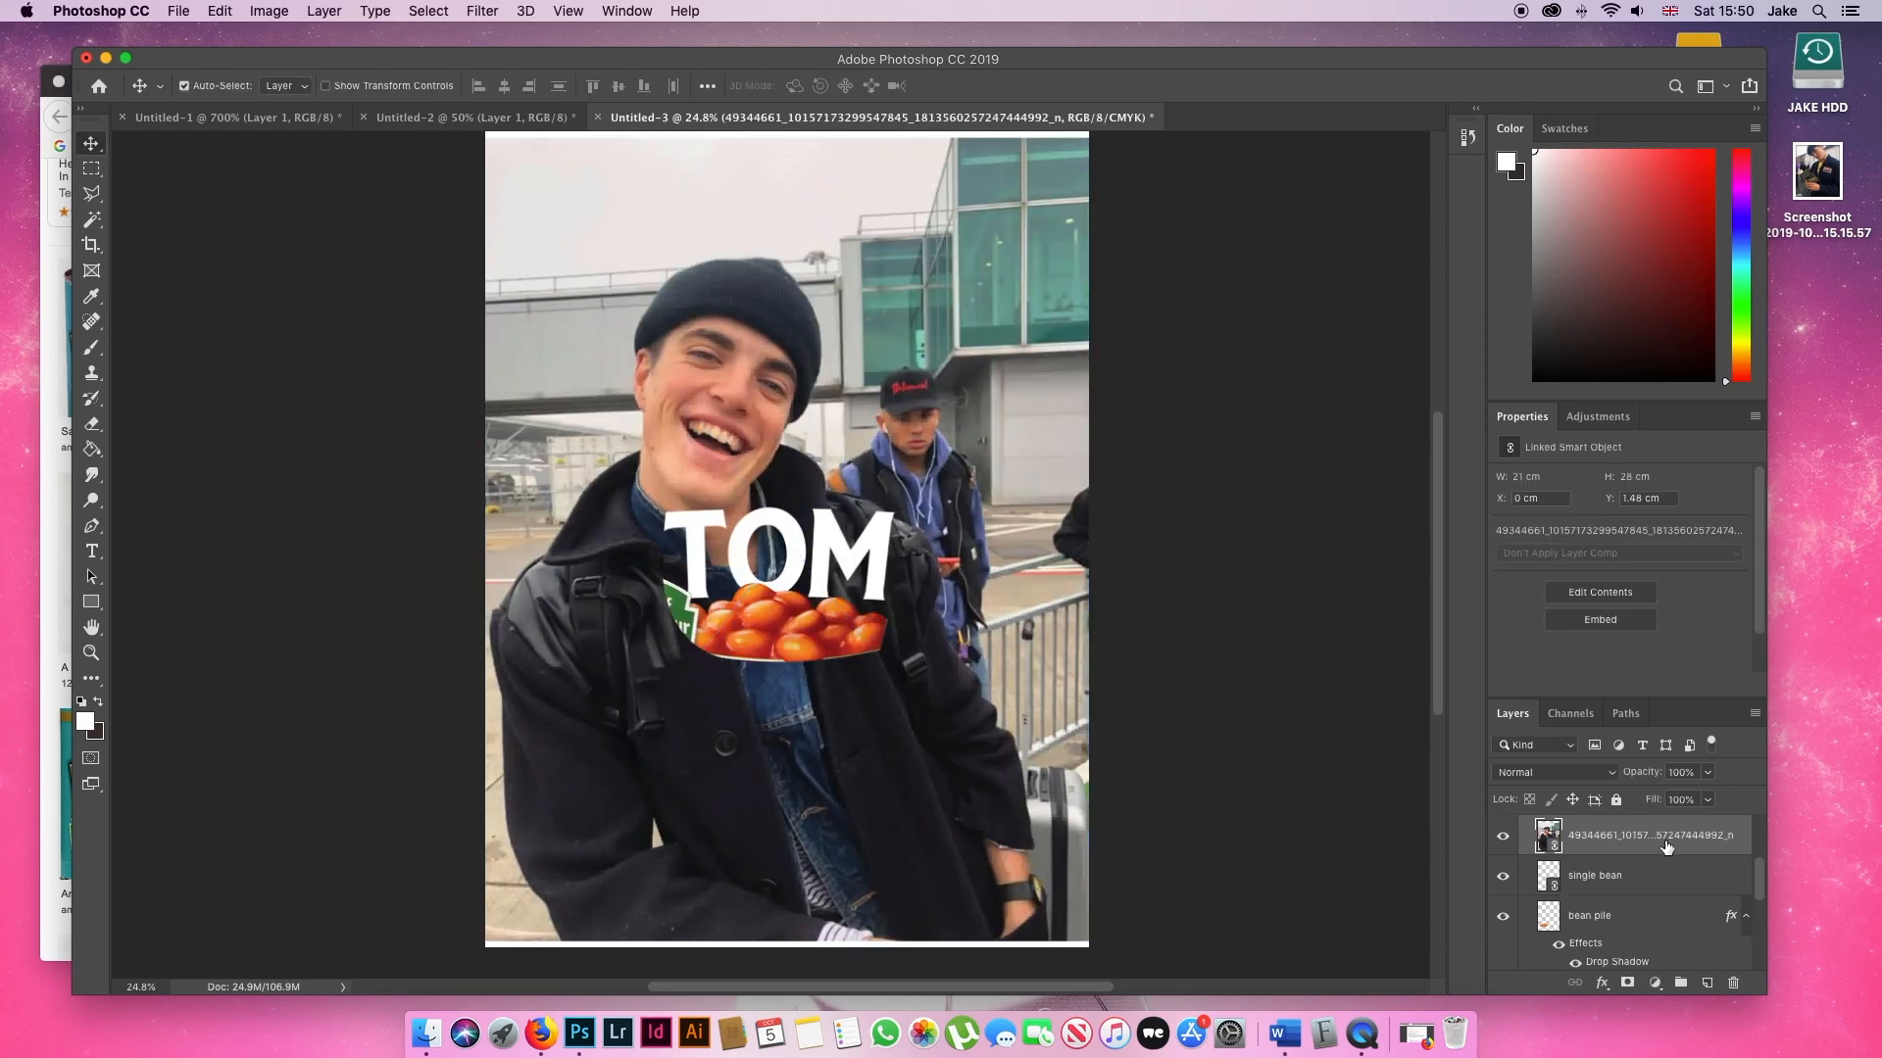
scroll(1667, 845, up, 3)
drag(1680, 966, 1656, 818)
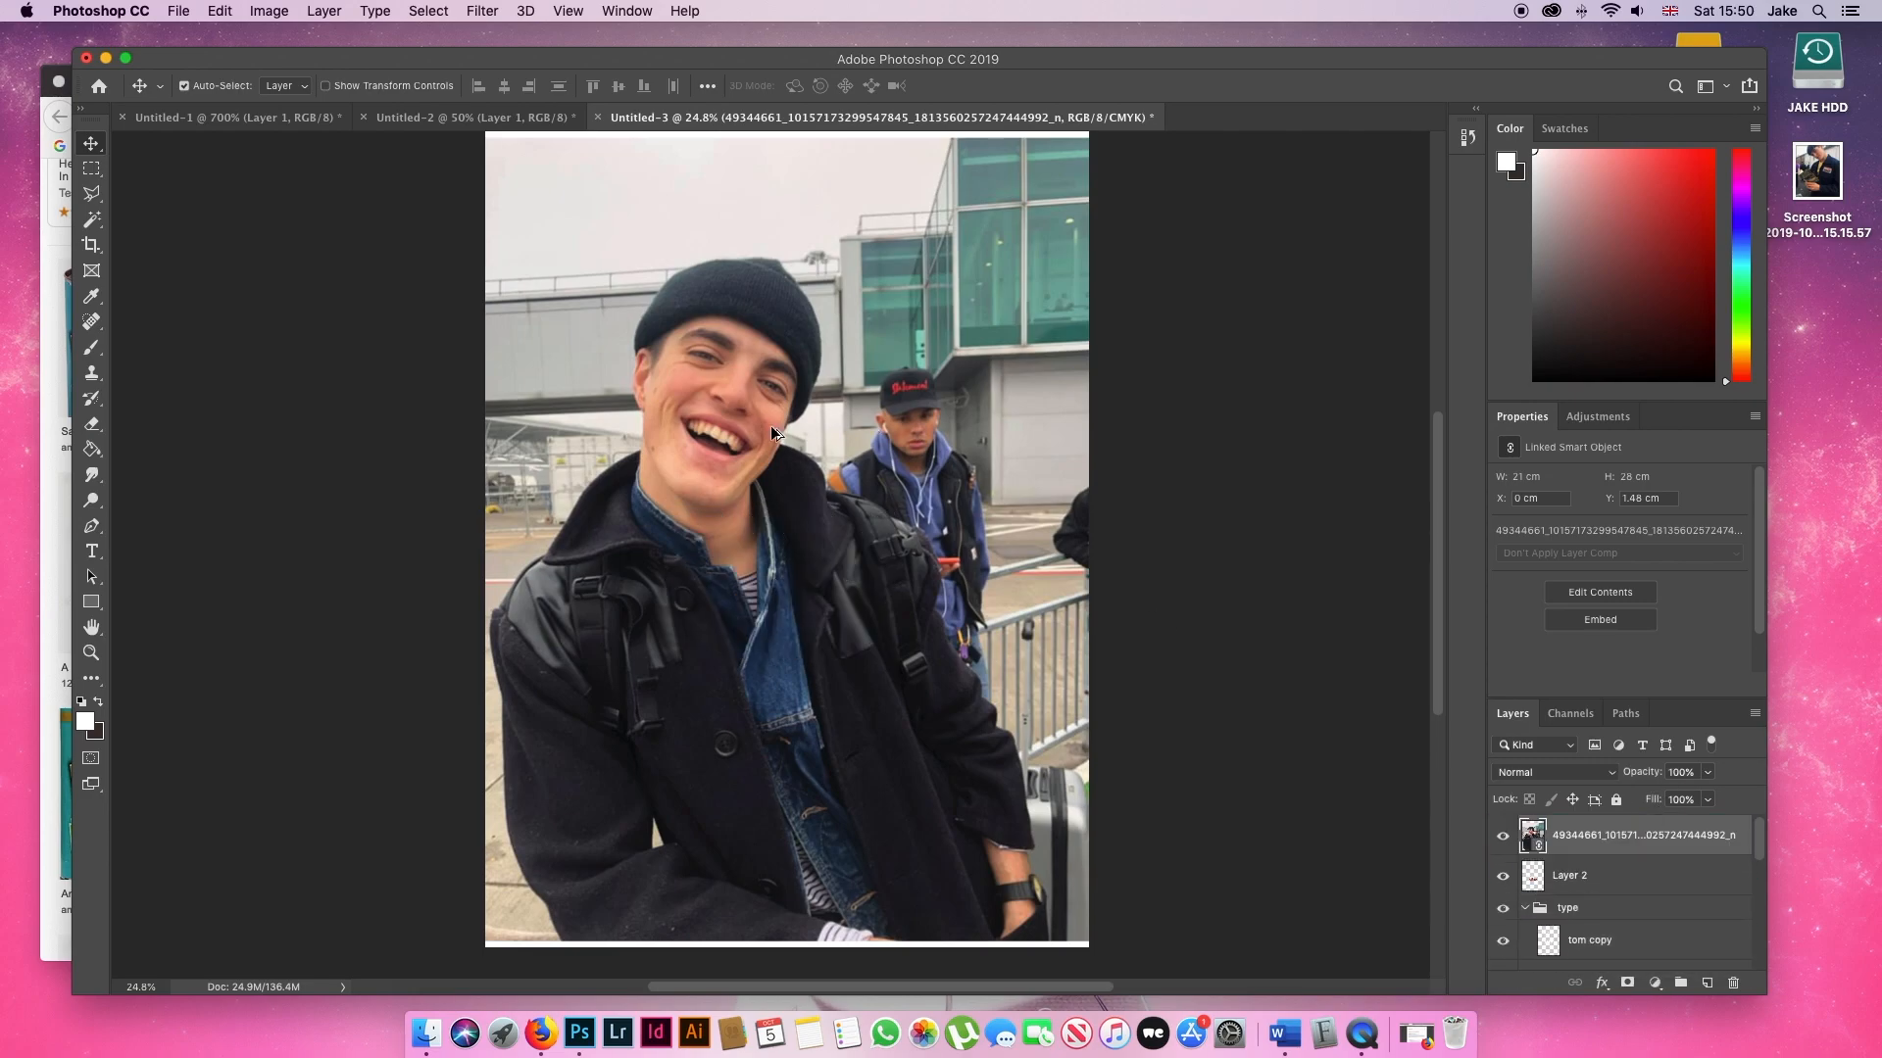
- Cut the friend's face out of the photo with the Pen tool onto its own layer, and delete the photo layer
scroll(738, 416, up, 2)
key(p)
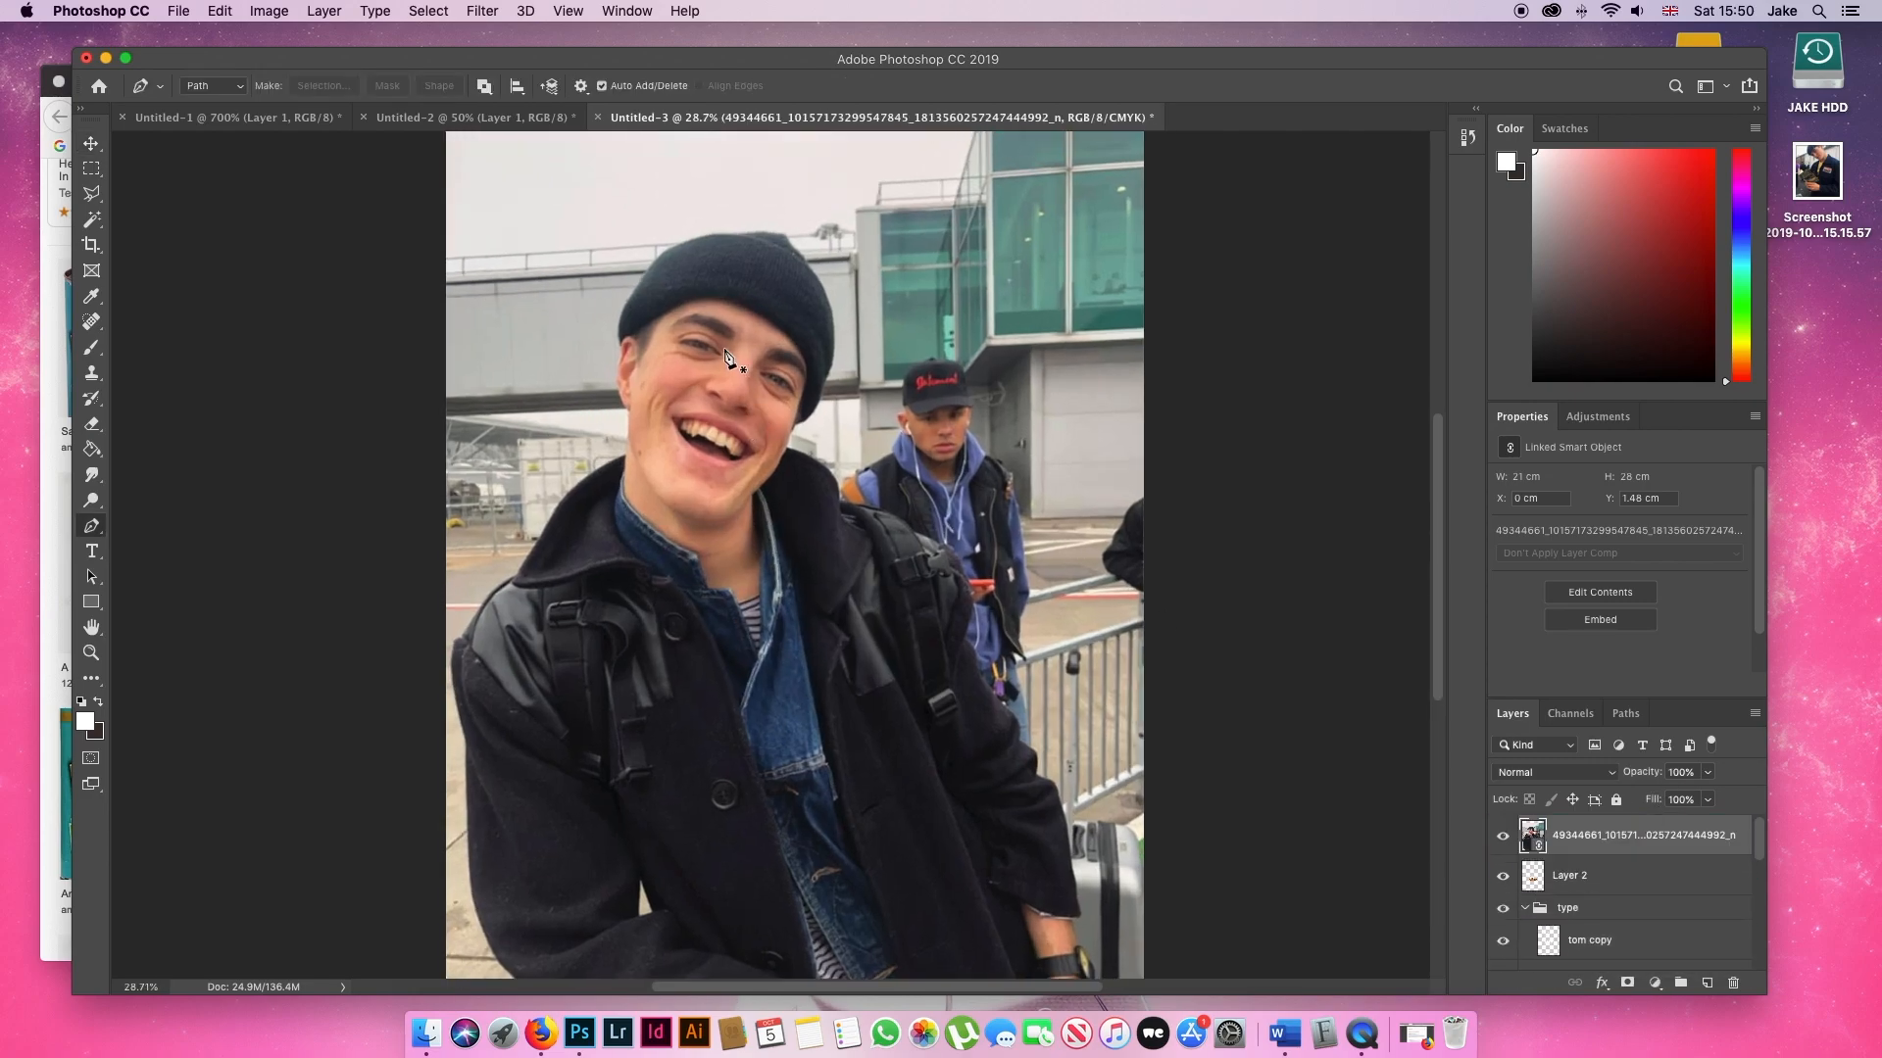
click(688, 308)
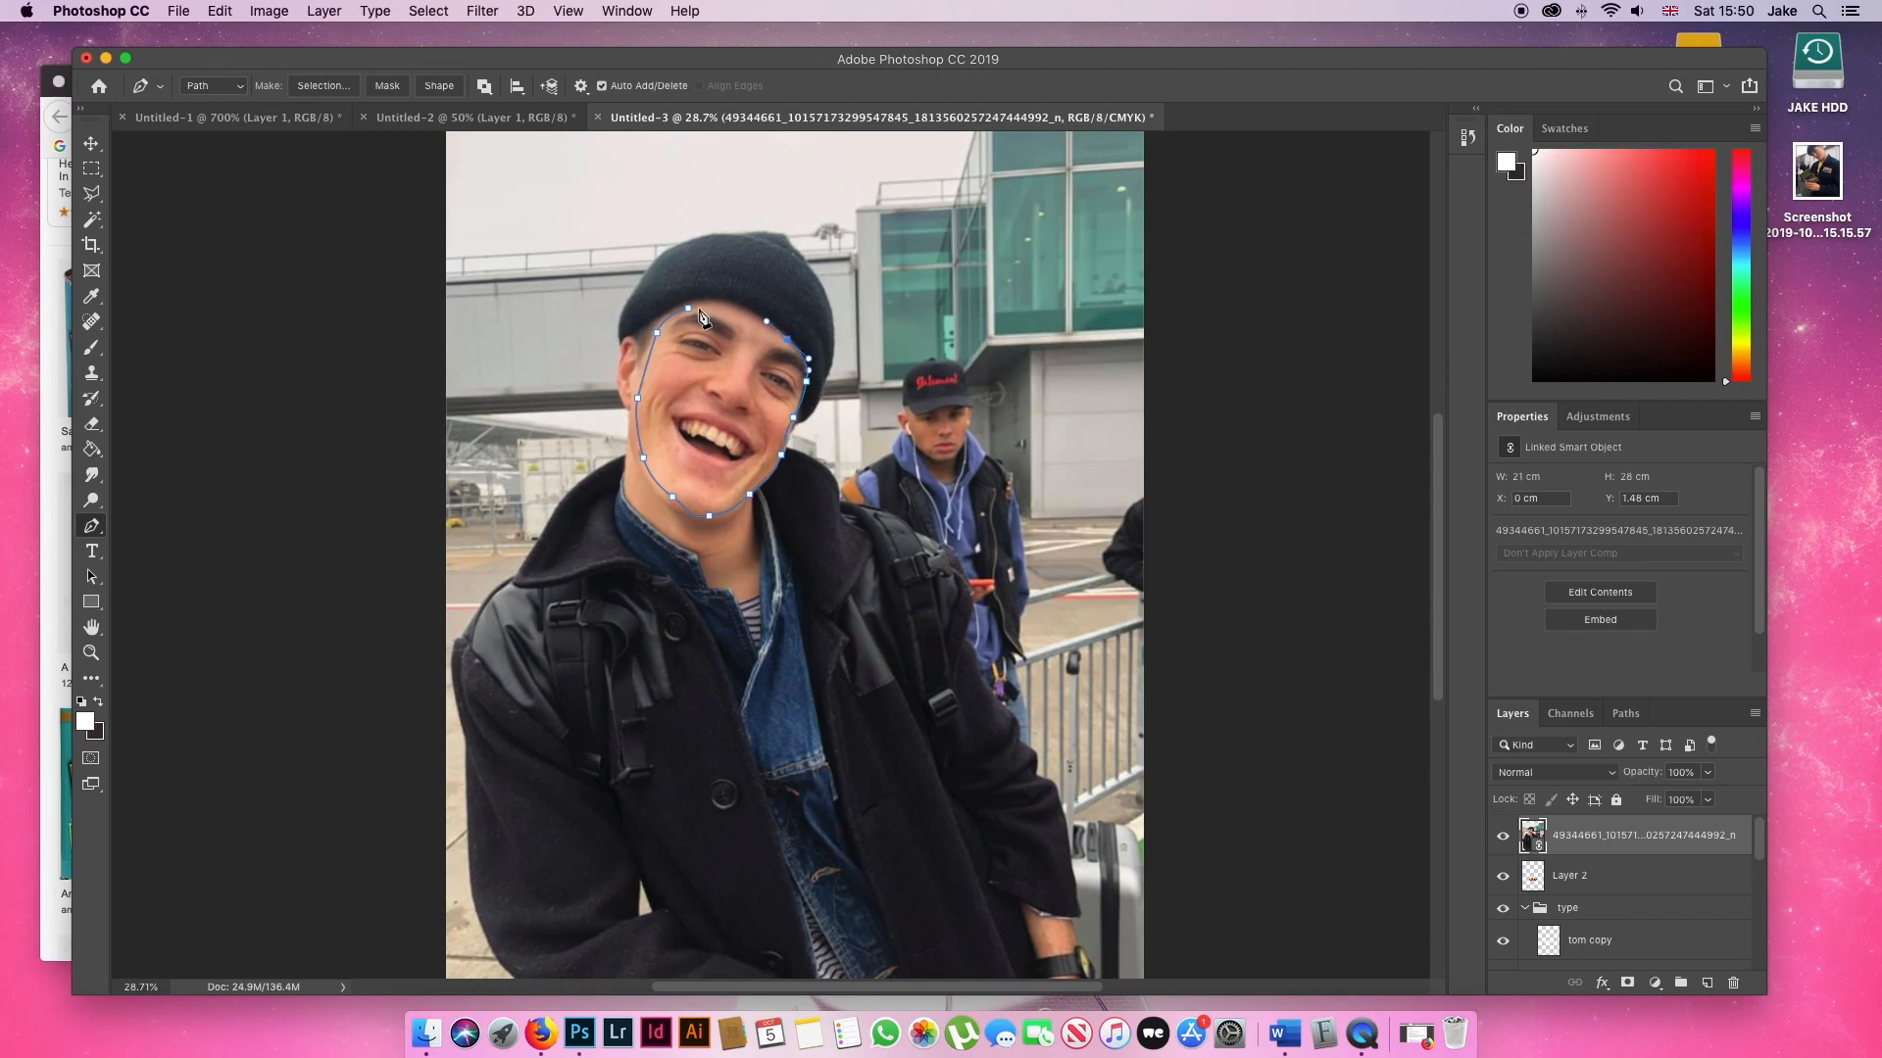
right_click(691, 339)
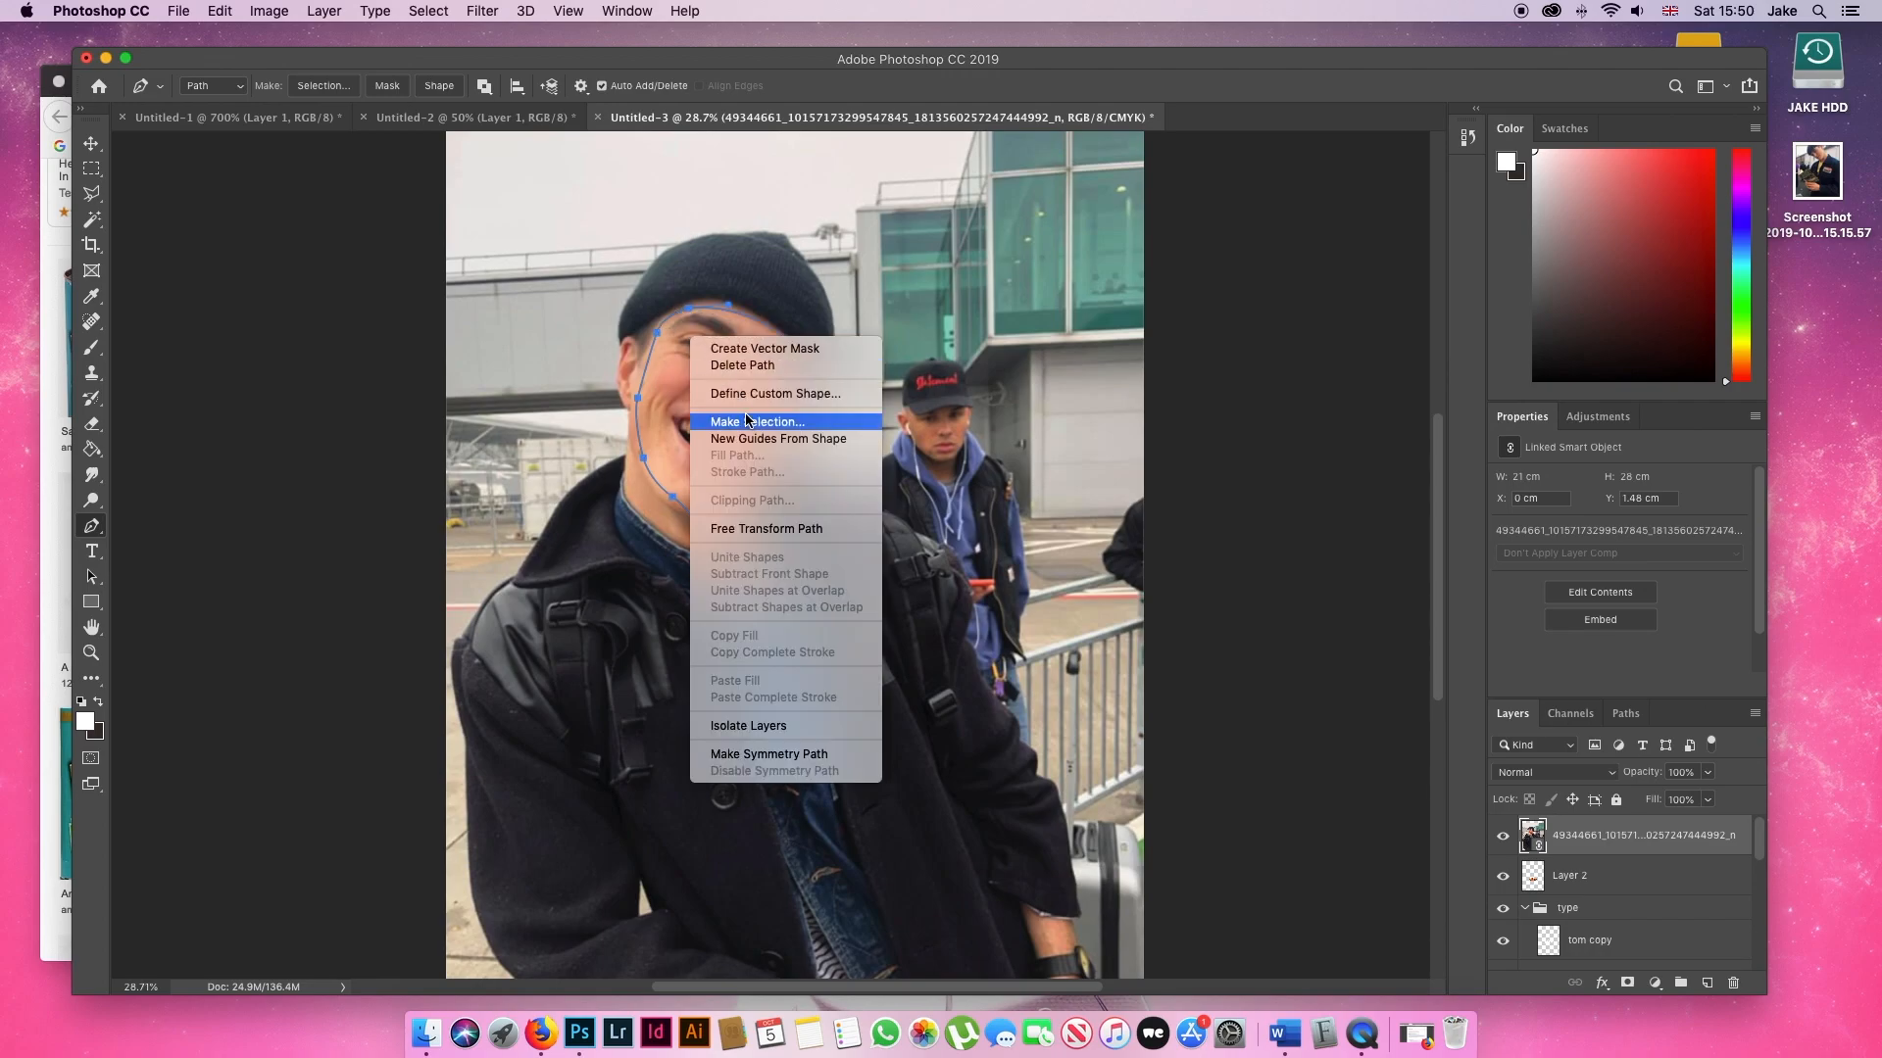
click(747, 424)
key(Return)
key(super+j)
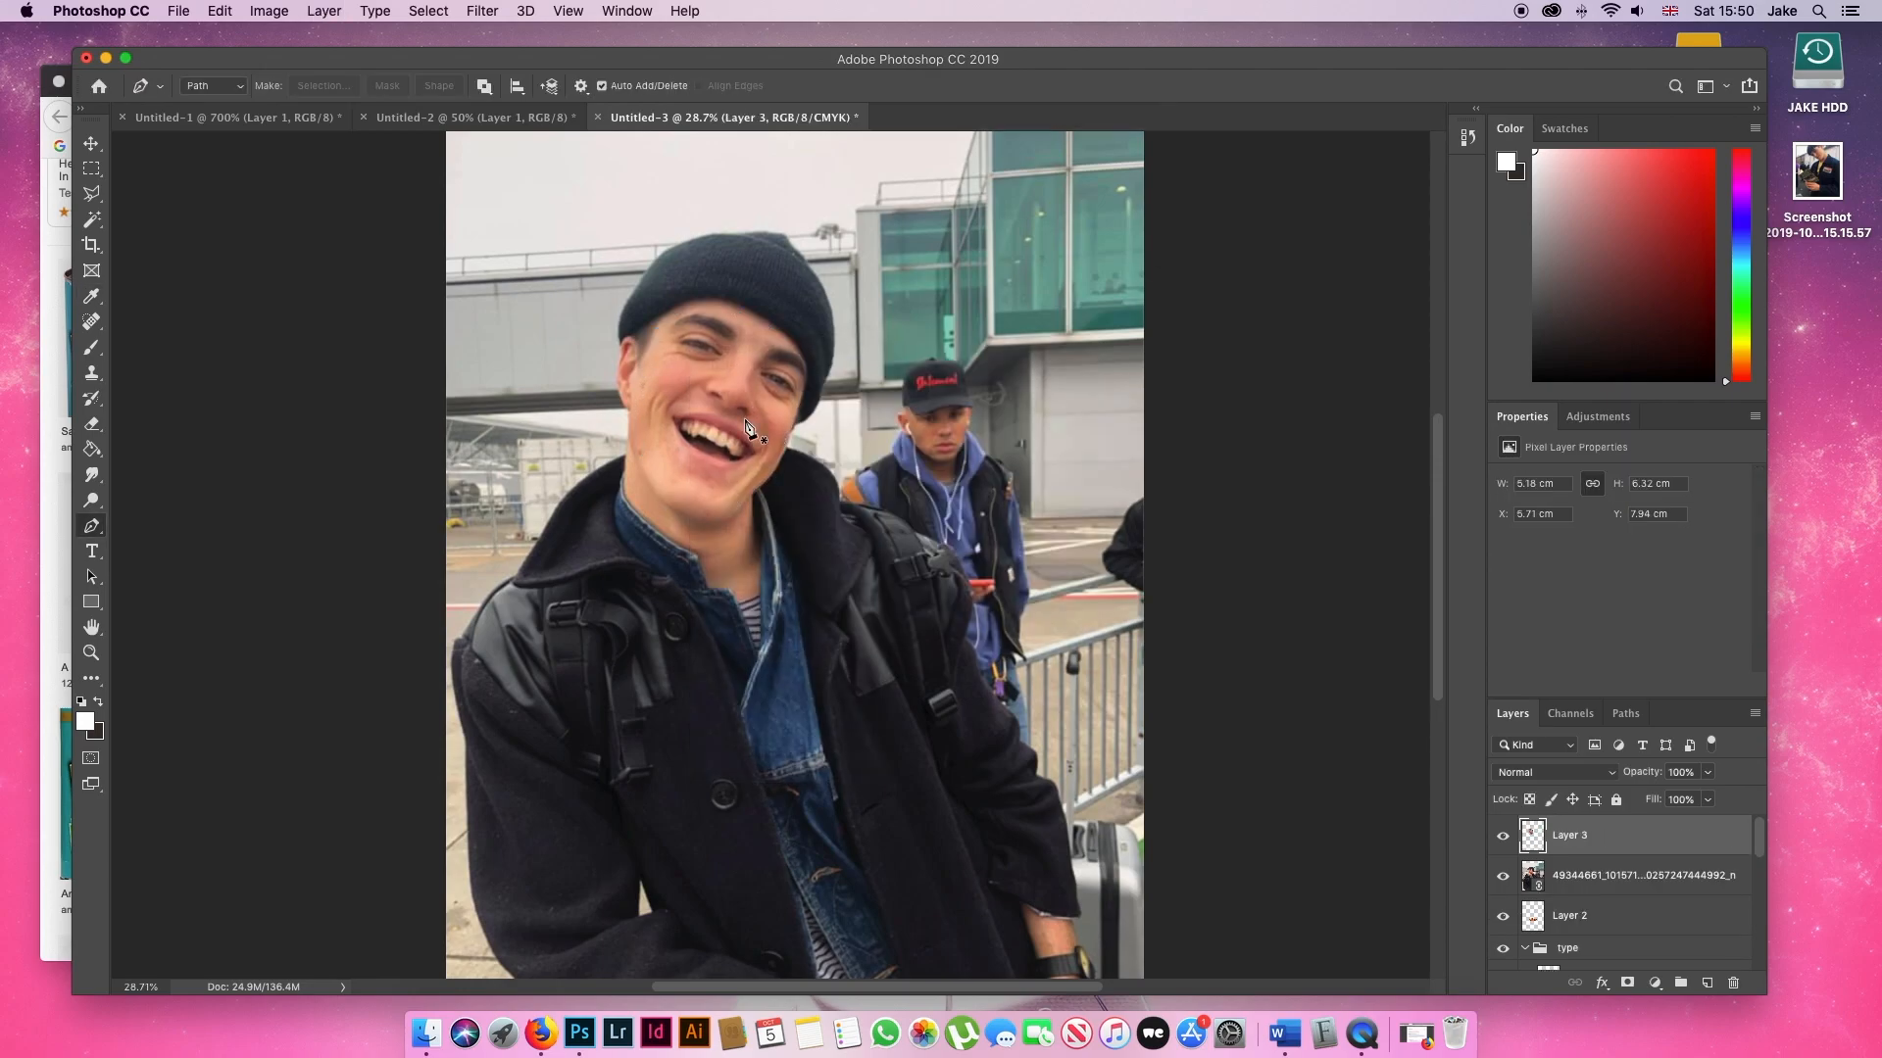
click(1588, 875)
key(Delete)
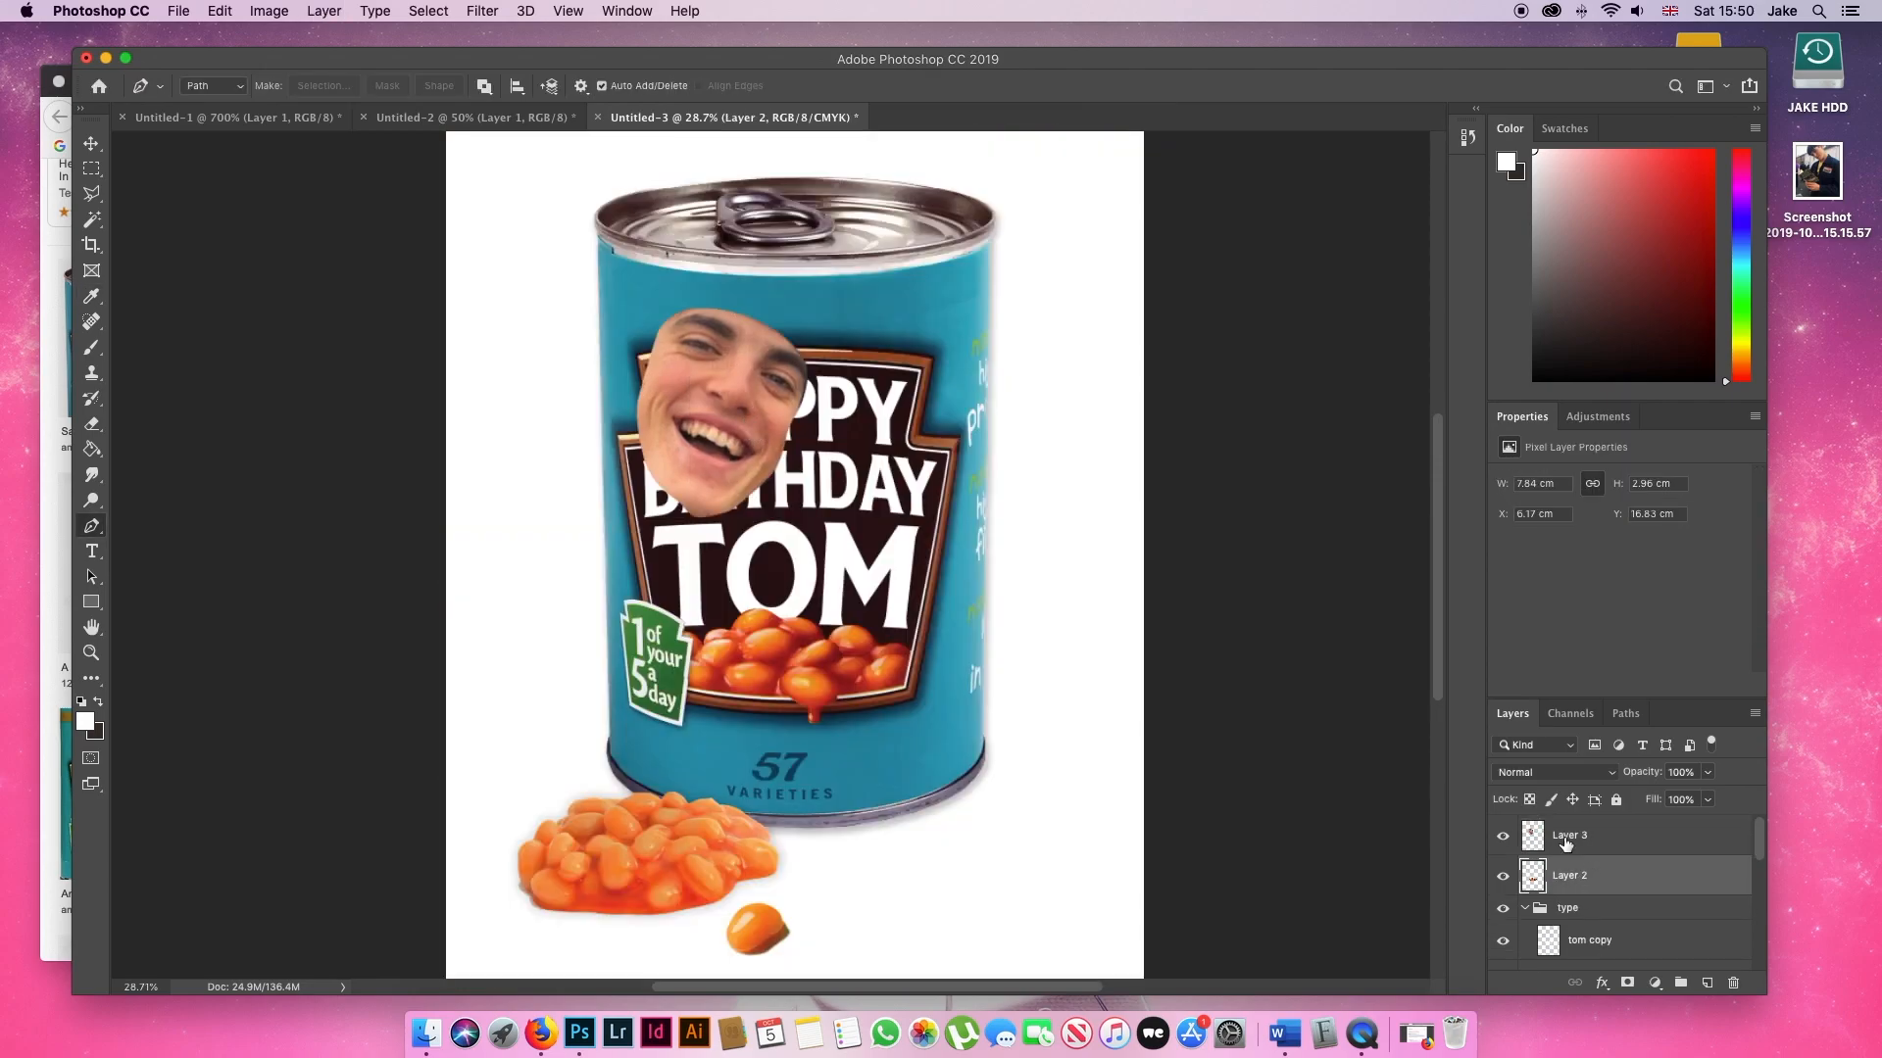
- Scale the face cut-out down to about 1.3 × 1.47 cm and position it on the single bean
key(v)
drag(742, 484, 731, 702)
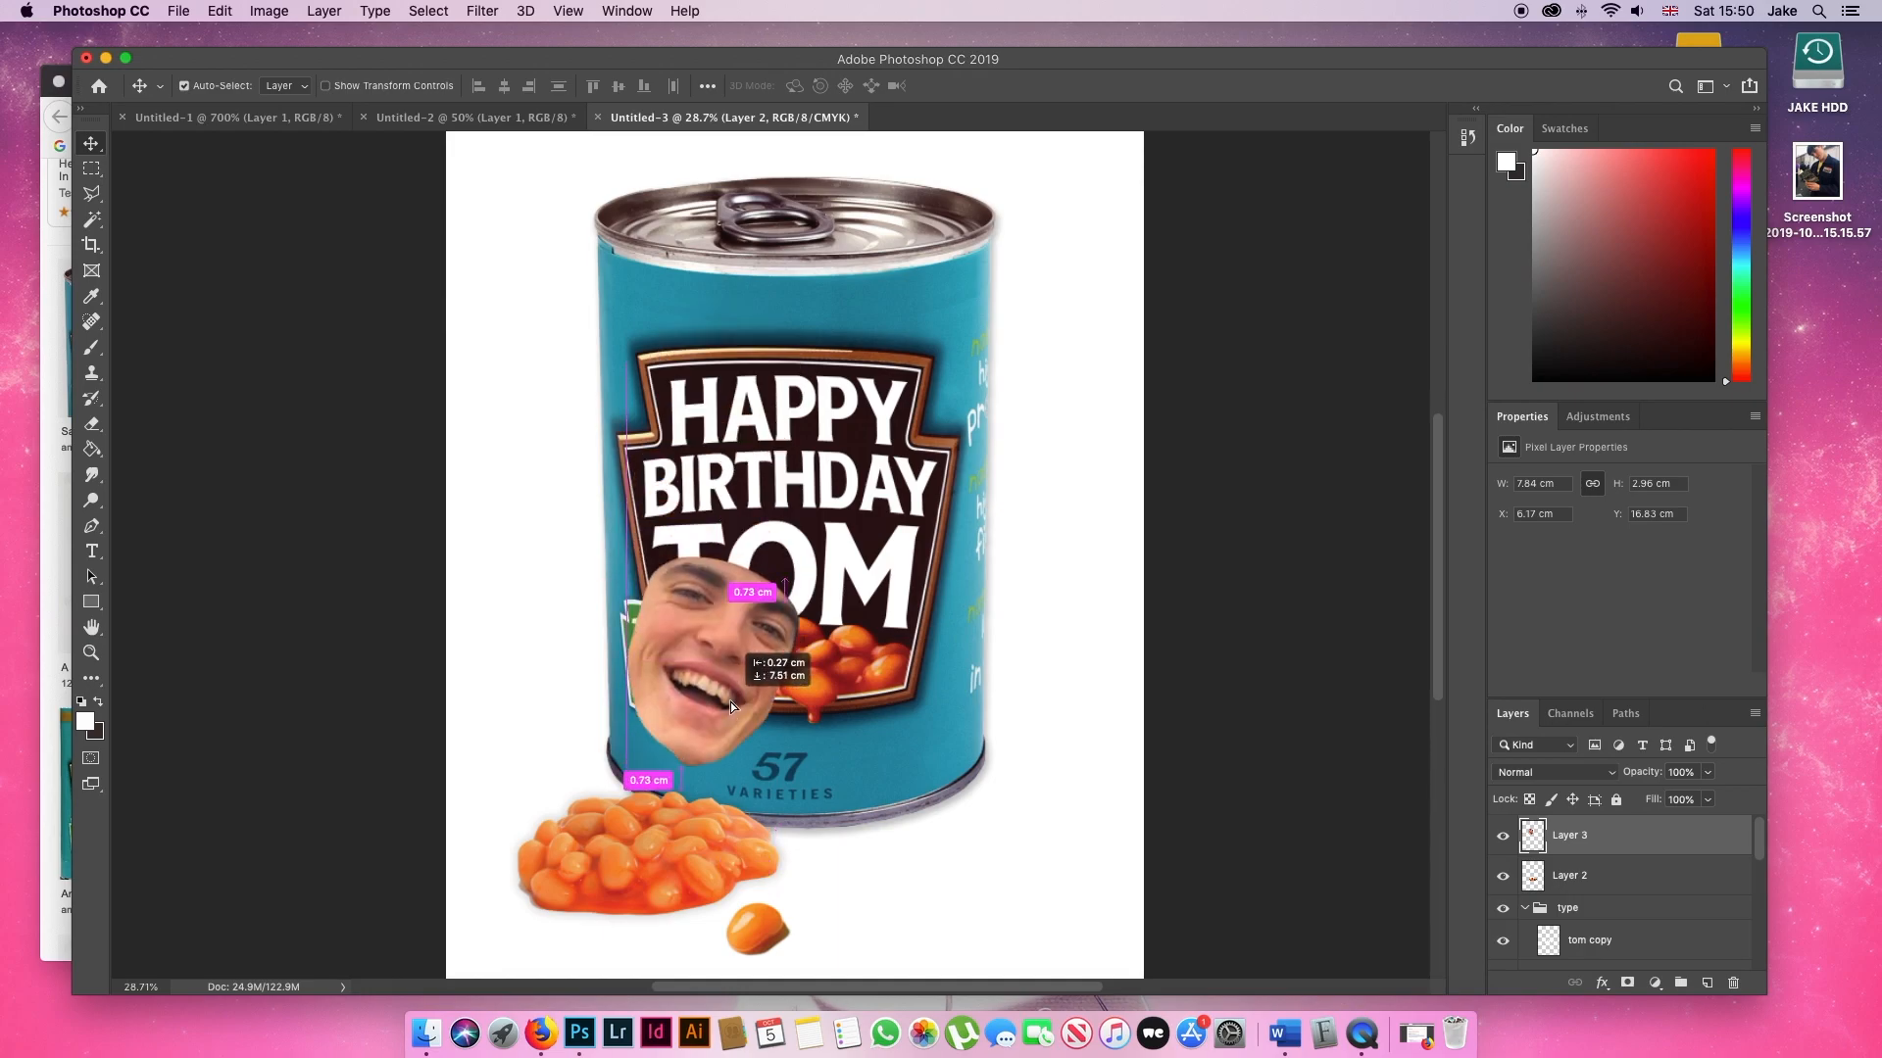
key(super+t)
drag(717, 561, 749, 921)
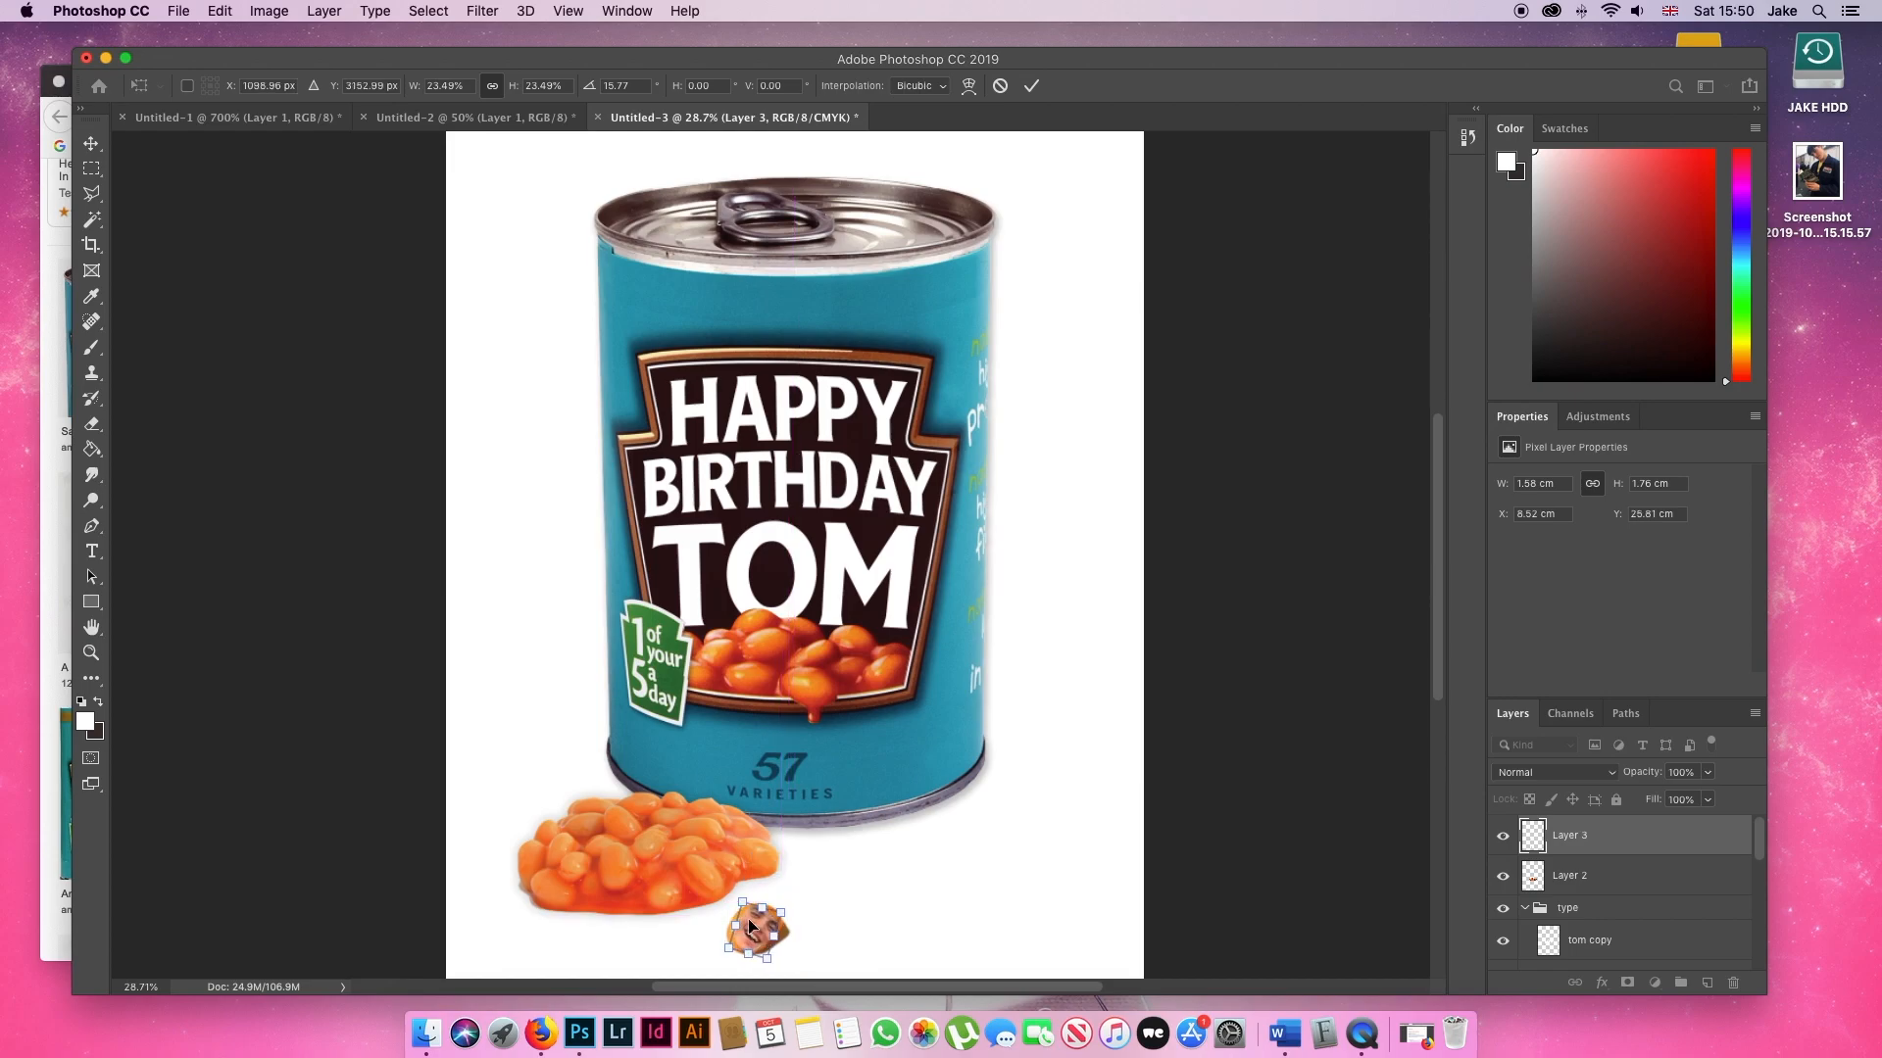
key(Return)
- Rotate the face clockwise and adjust it to about 1.22 × 1.26 cm to follow the bean's tilt
scroll(749, 921, down, 1)
key(super+plus)
key(super+plus)
key(super+plus)
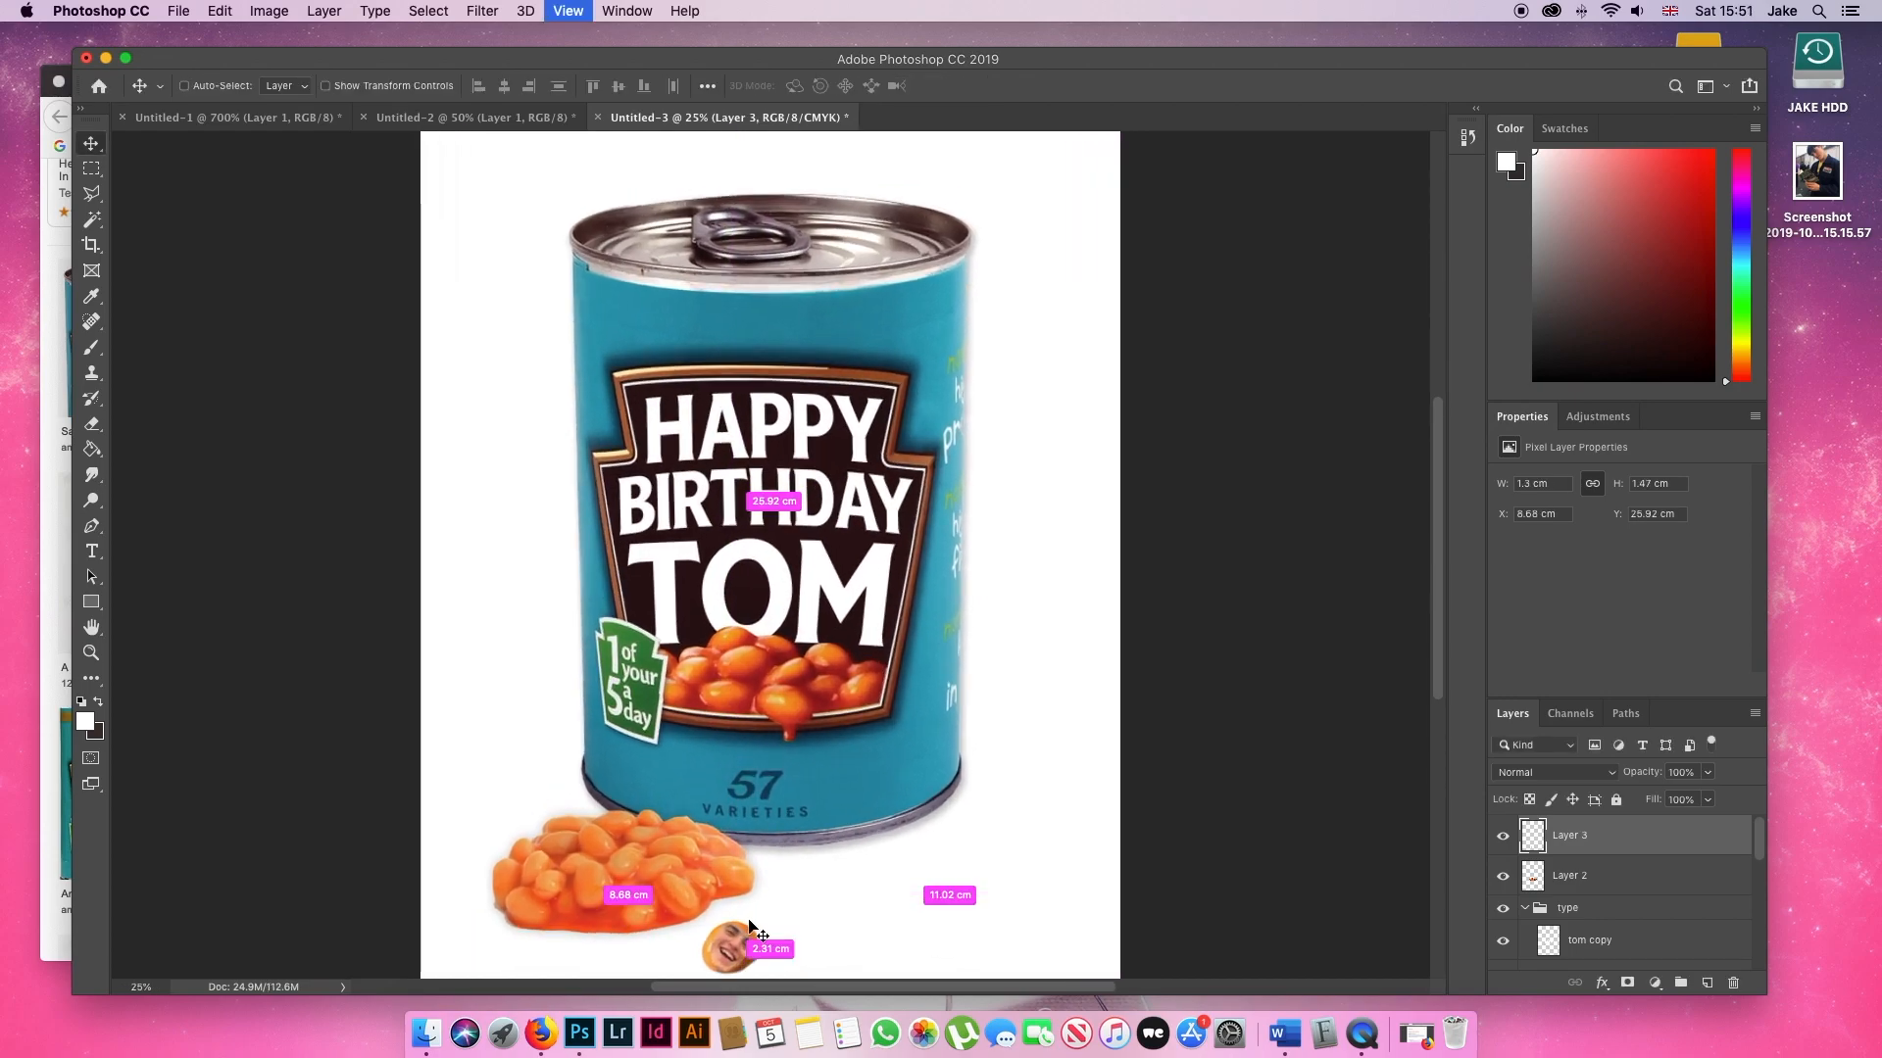
scroll(755, 911, down, 10)
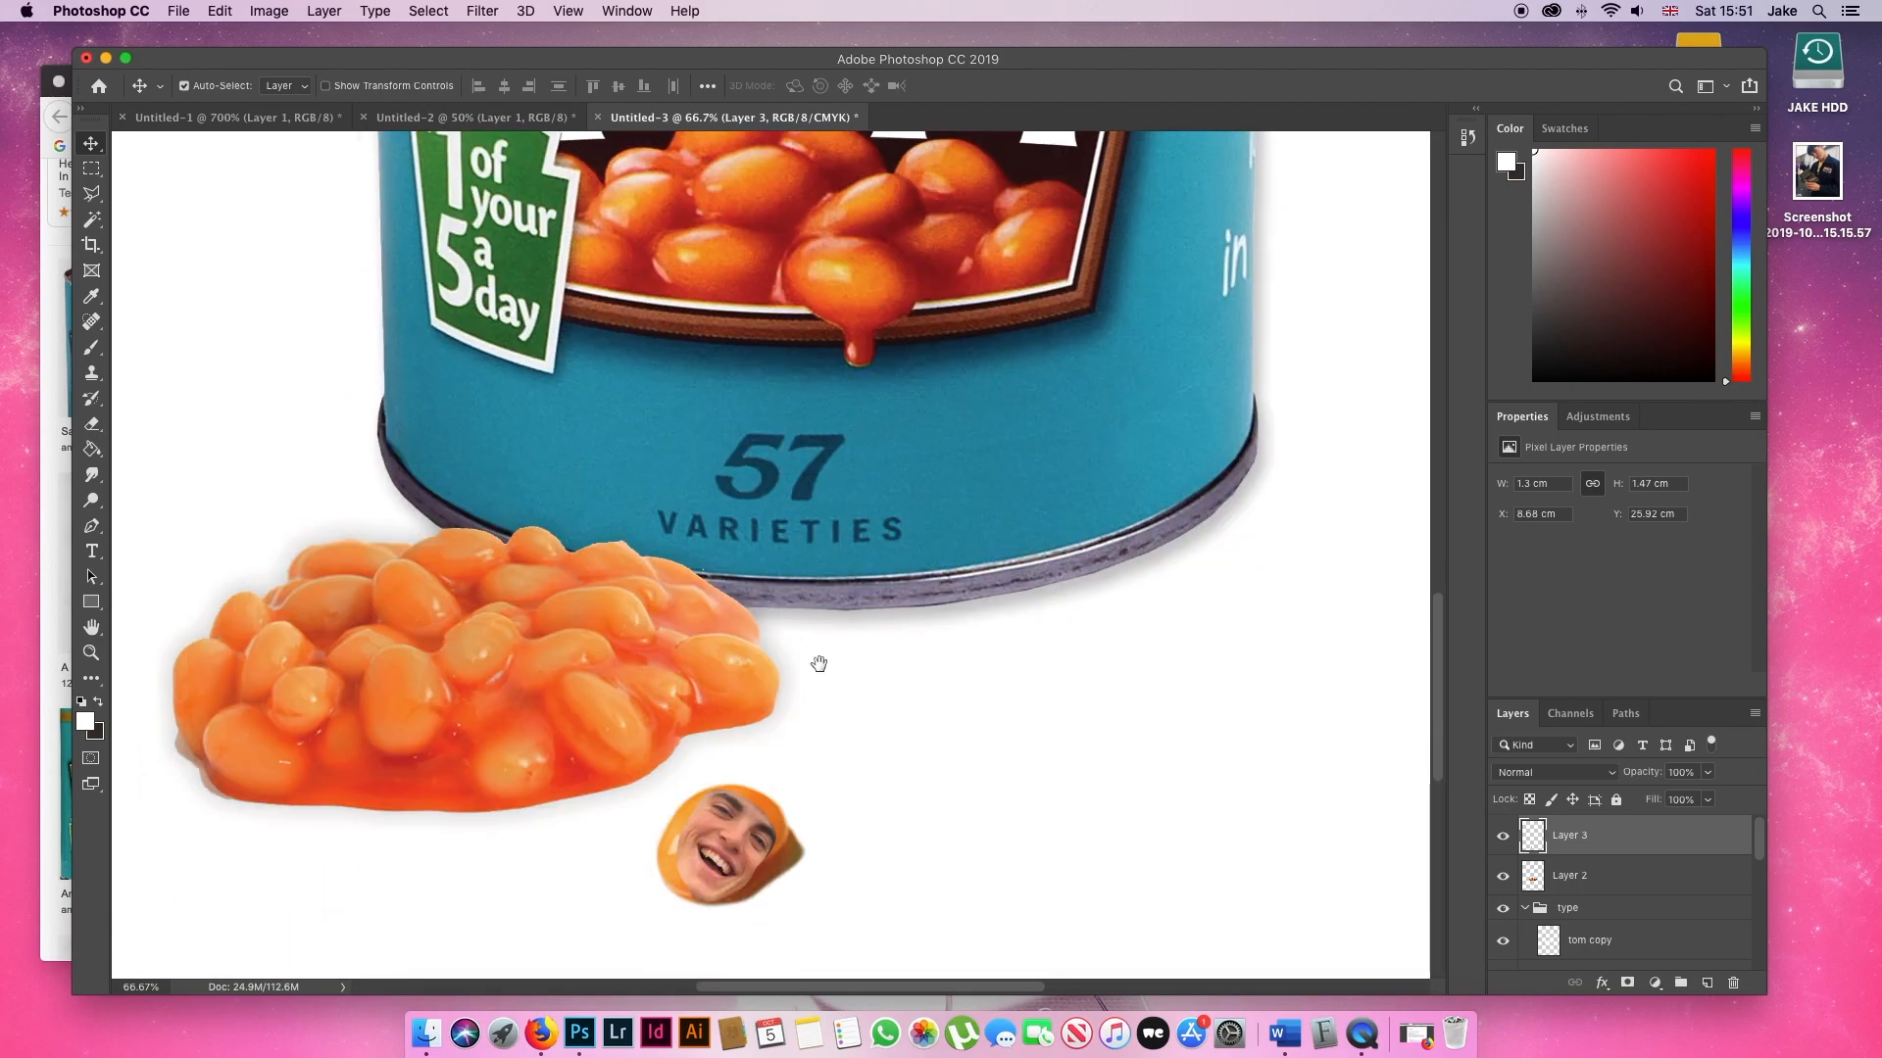
key(super+t)
drag(801, 790, 784, 818)
drag(719, 765, 715, 759)
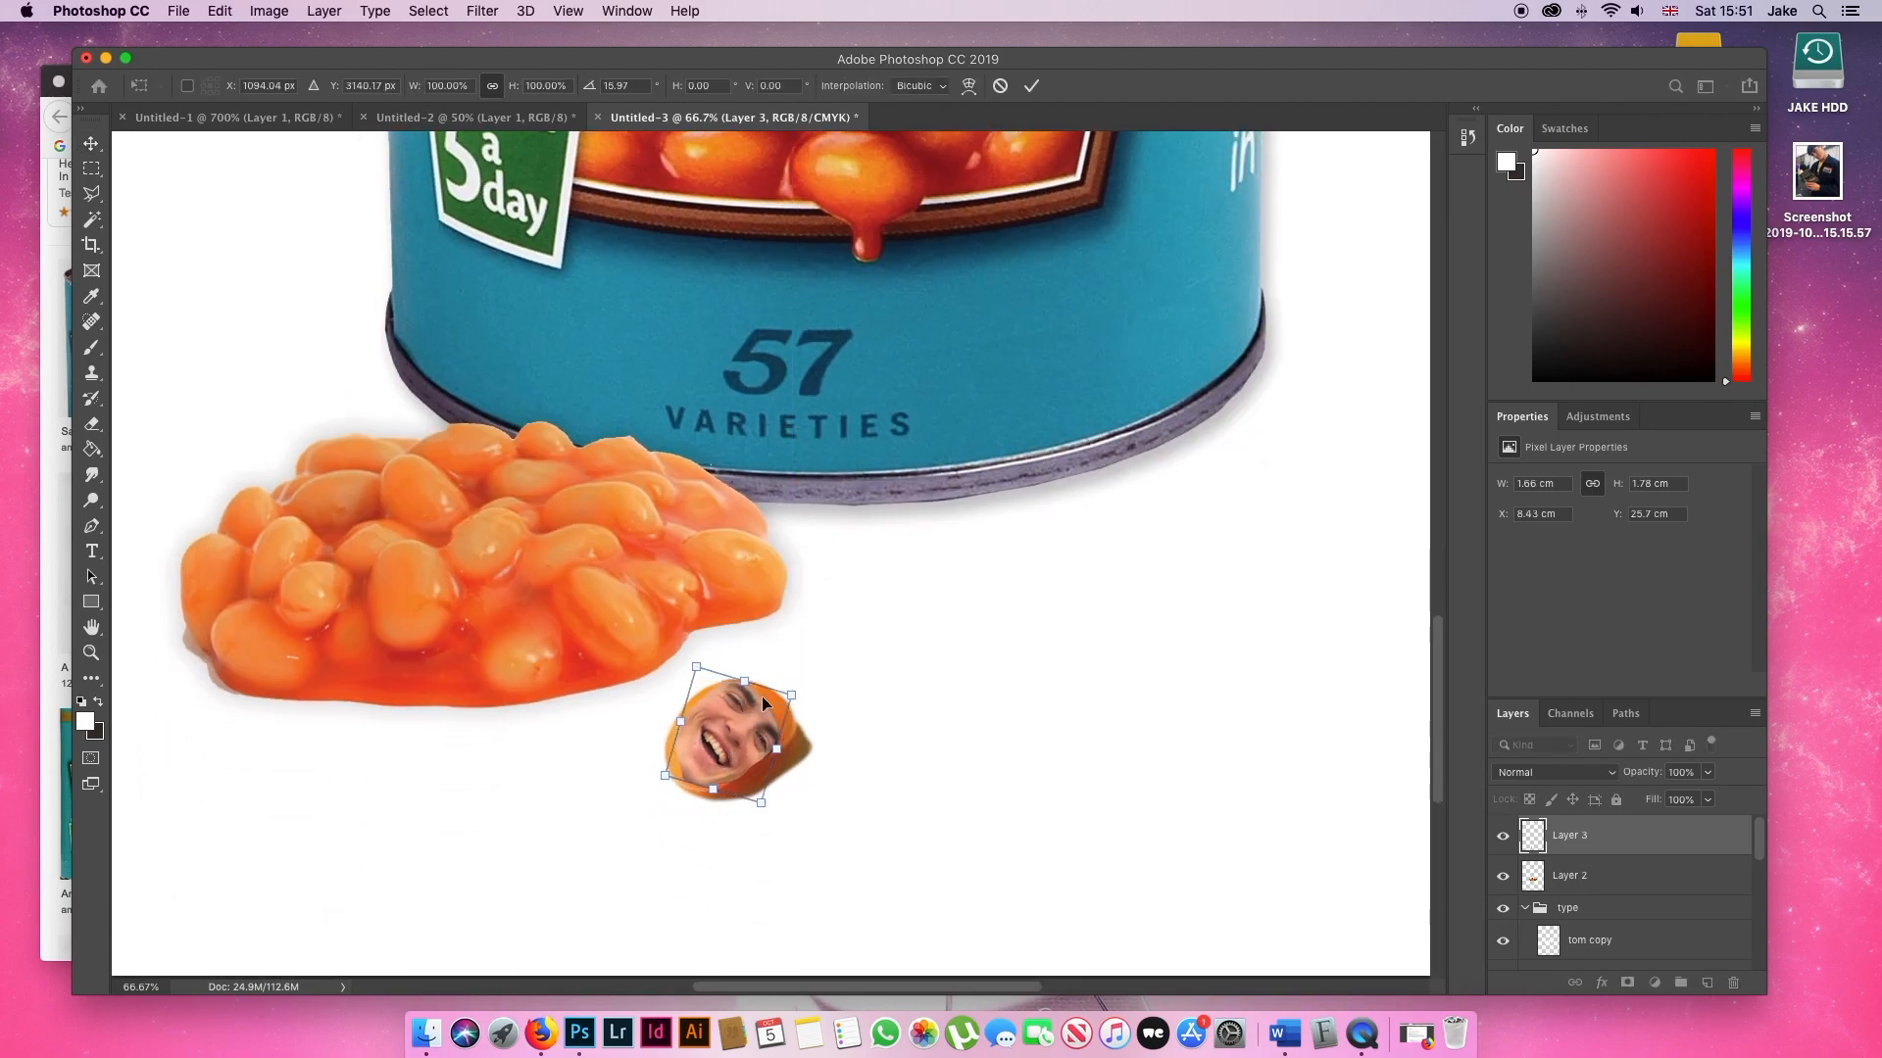
drag(787, 702, 815, 346)
key(Return)
- Warp the face's upper and outer edges slightly so it follows the rounded shape of the bean
key(super+plus)
key(super+plus)
mouse_move(828, 665)
mouse_down()
mouse_move(825, 739)
mouse_move(819, 660)
mouse_up()
key(super+t)
right_click(739, 550)
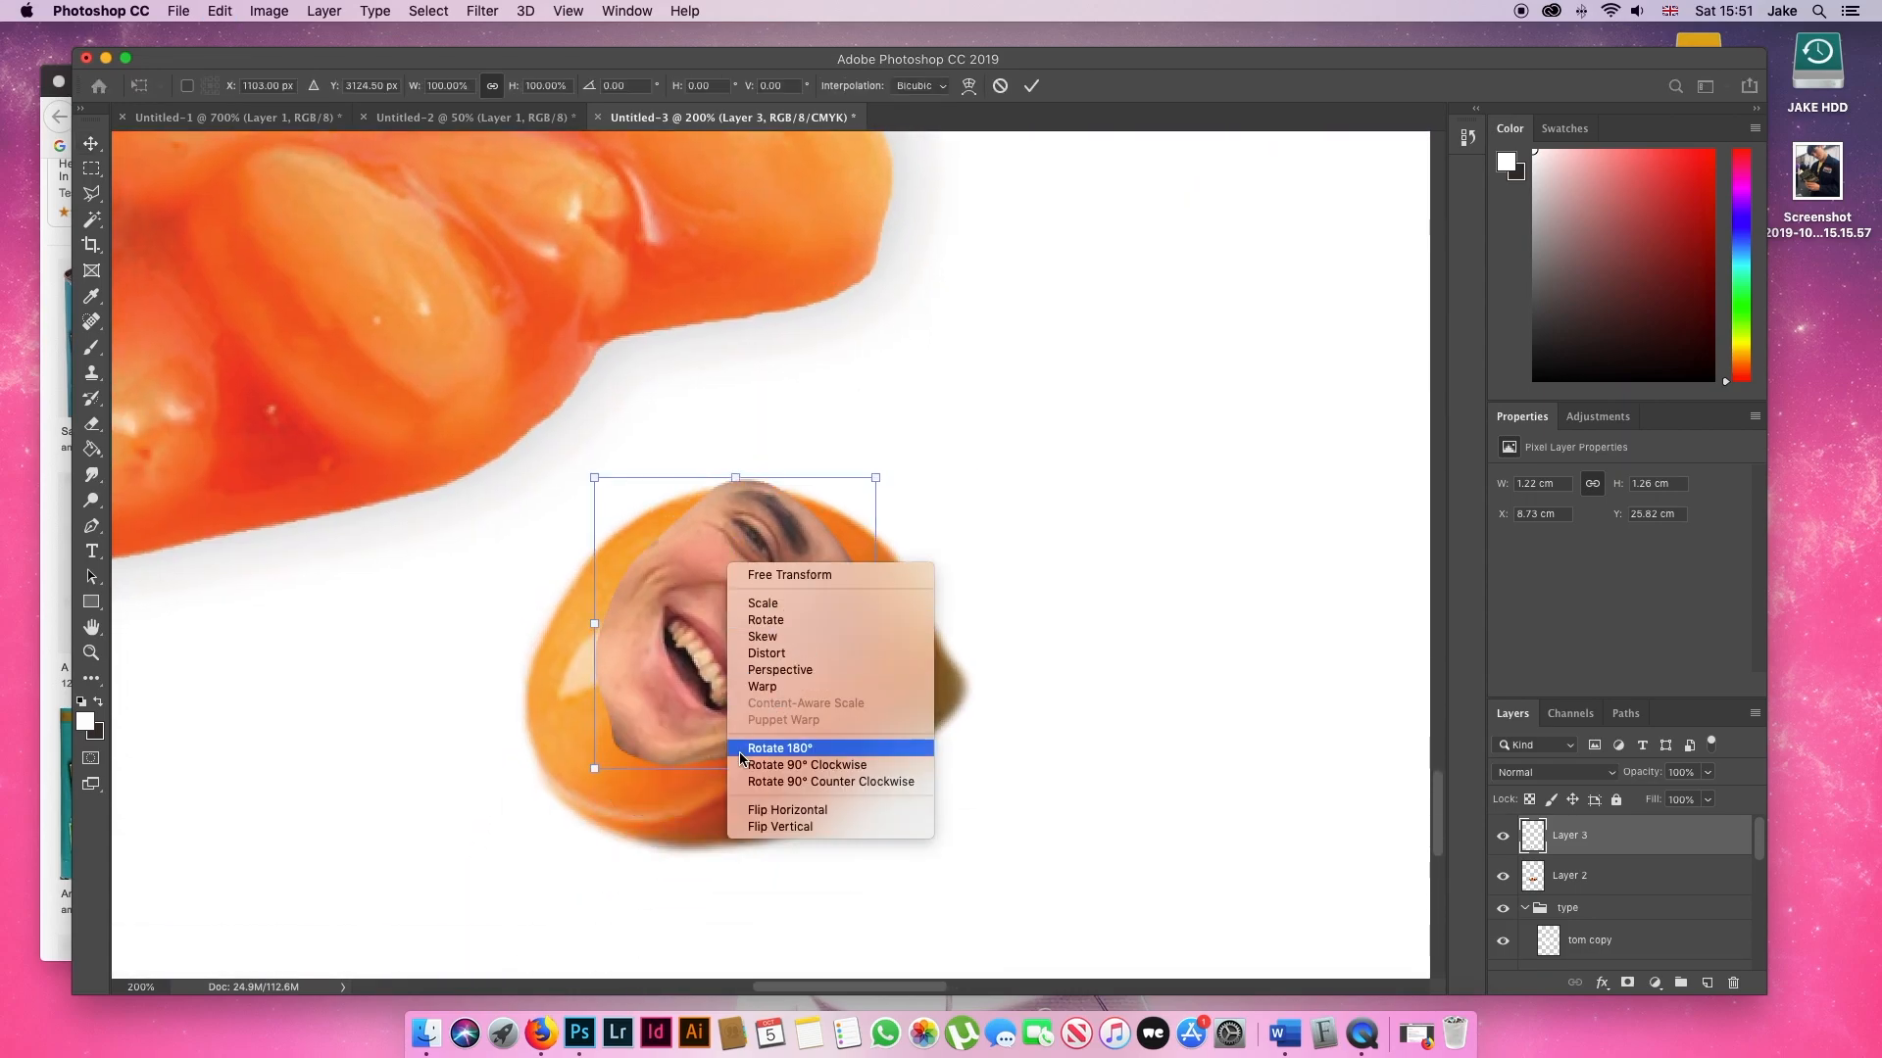
right_click(743, 645)
click(780, 767)
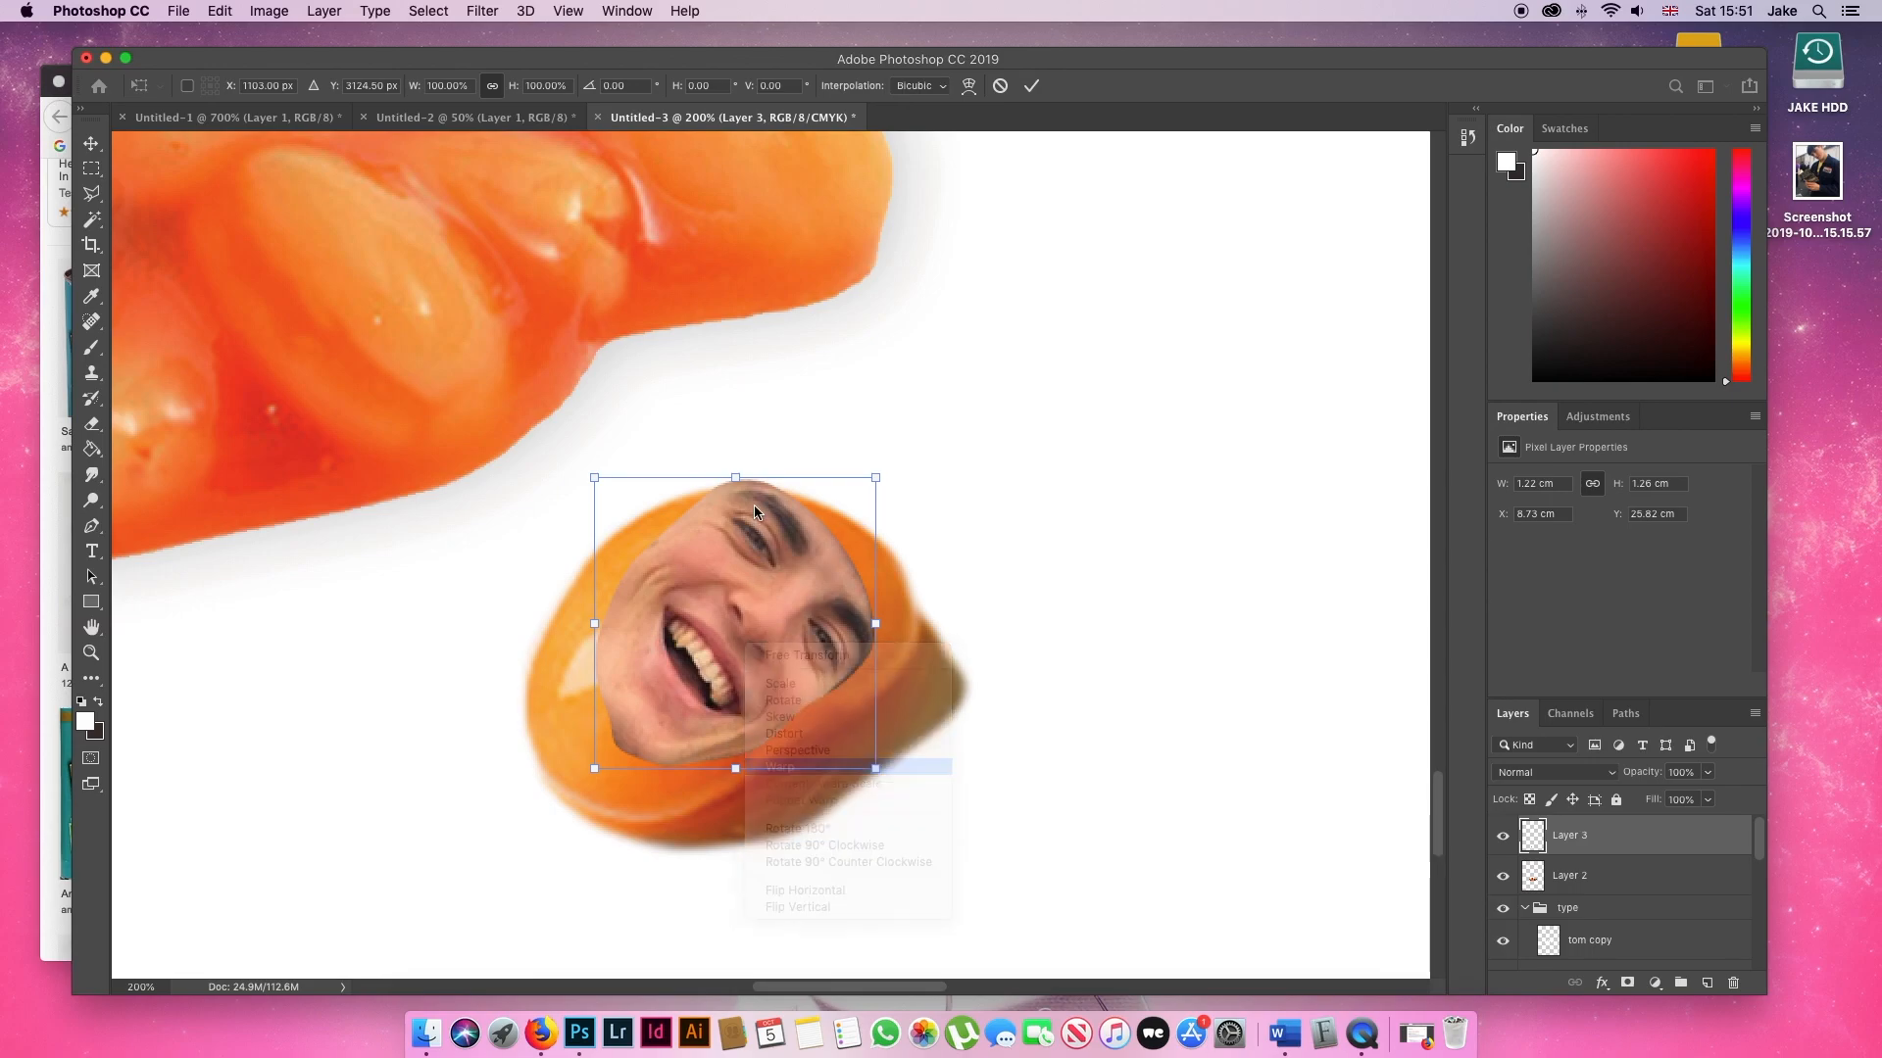
drag(692, 486, 707, 505)
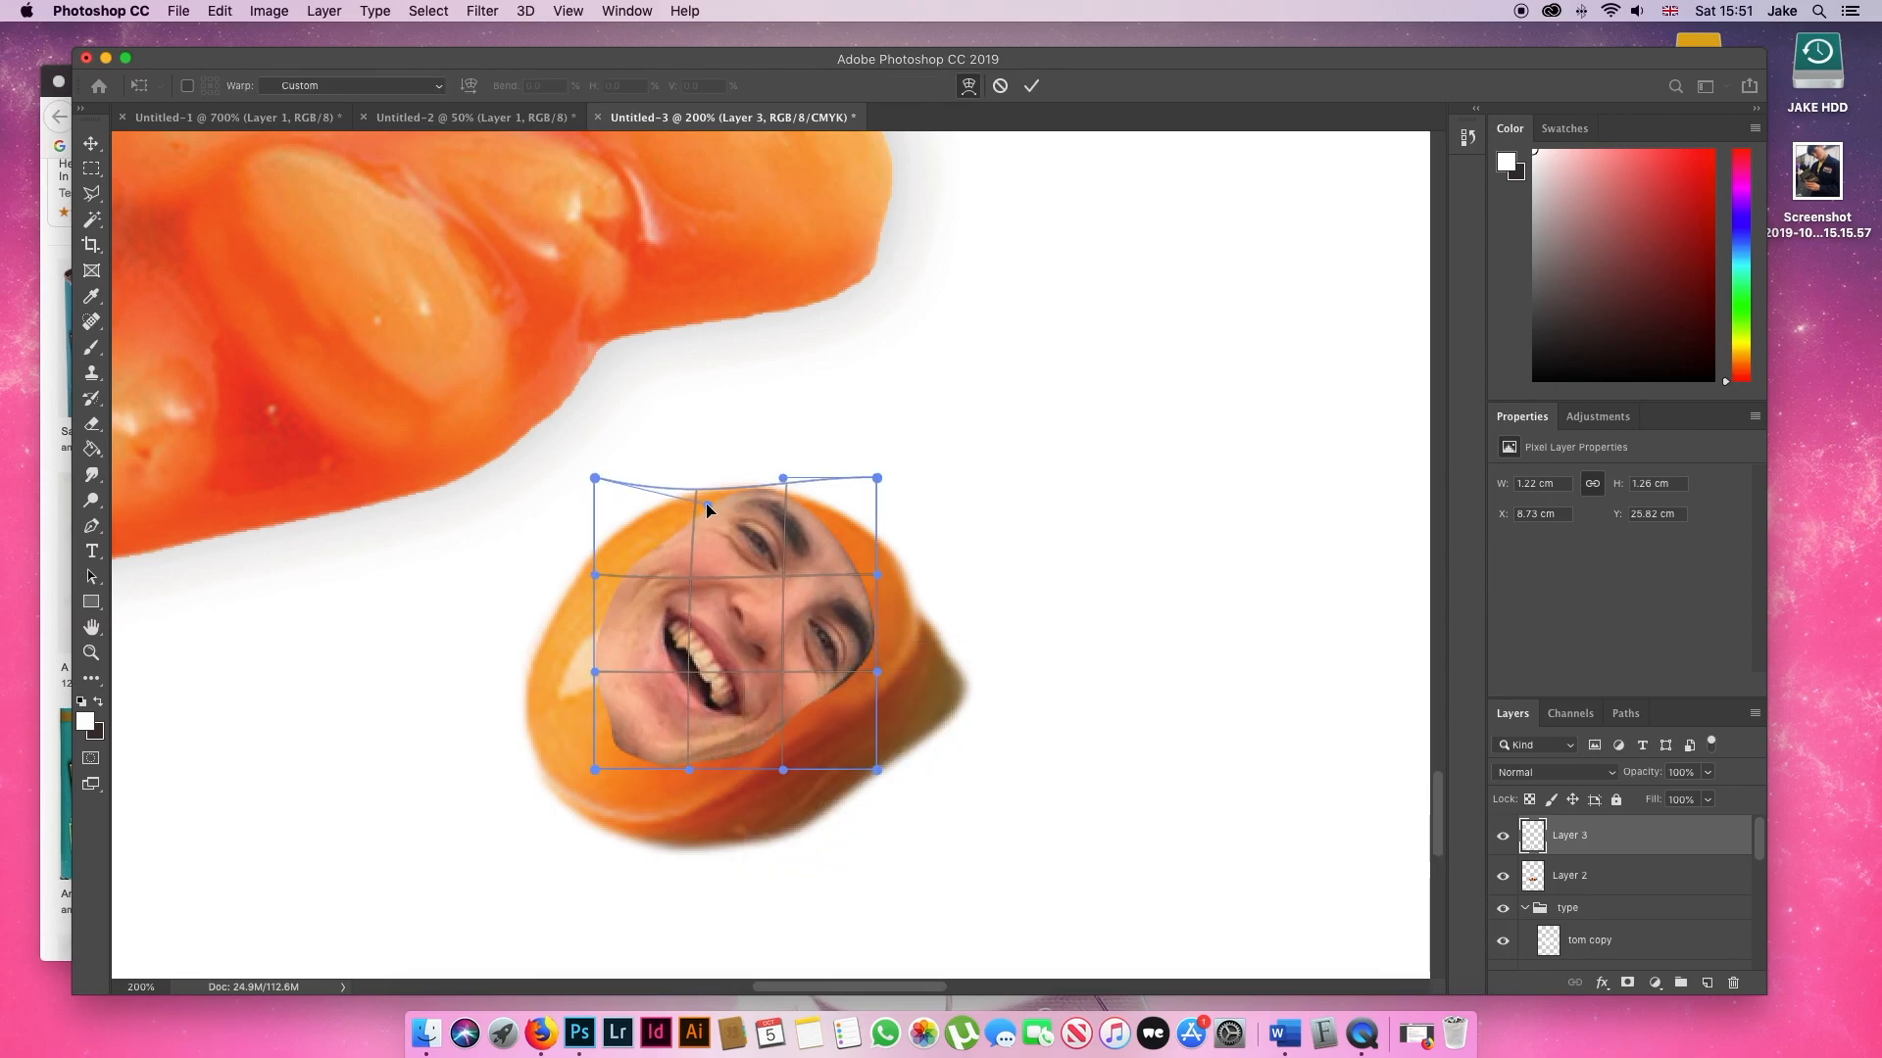
drag(609, 598, 607, 598)
drag(717, 620, 715, 631)
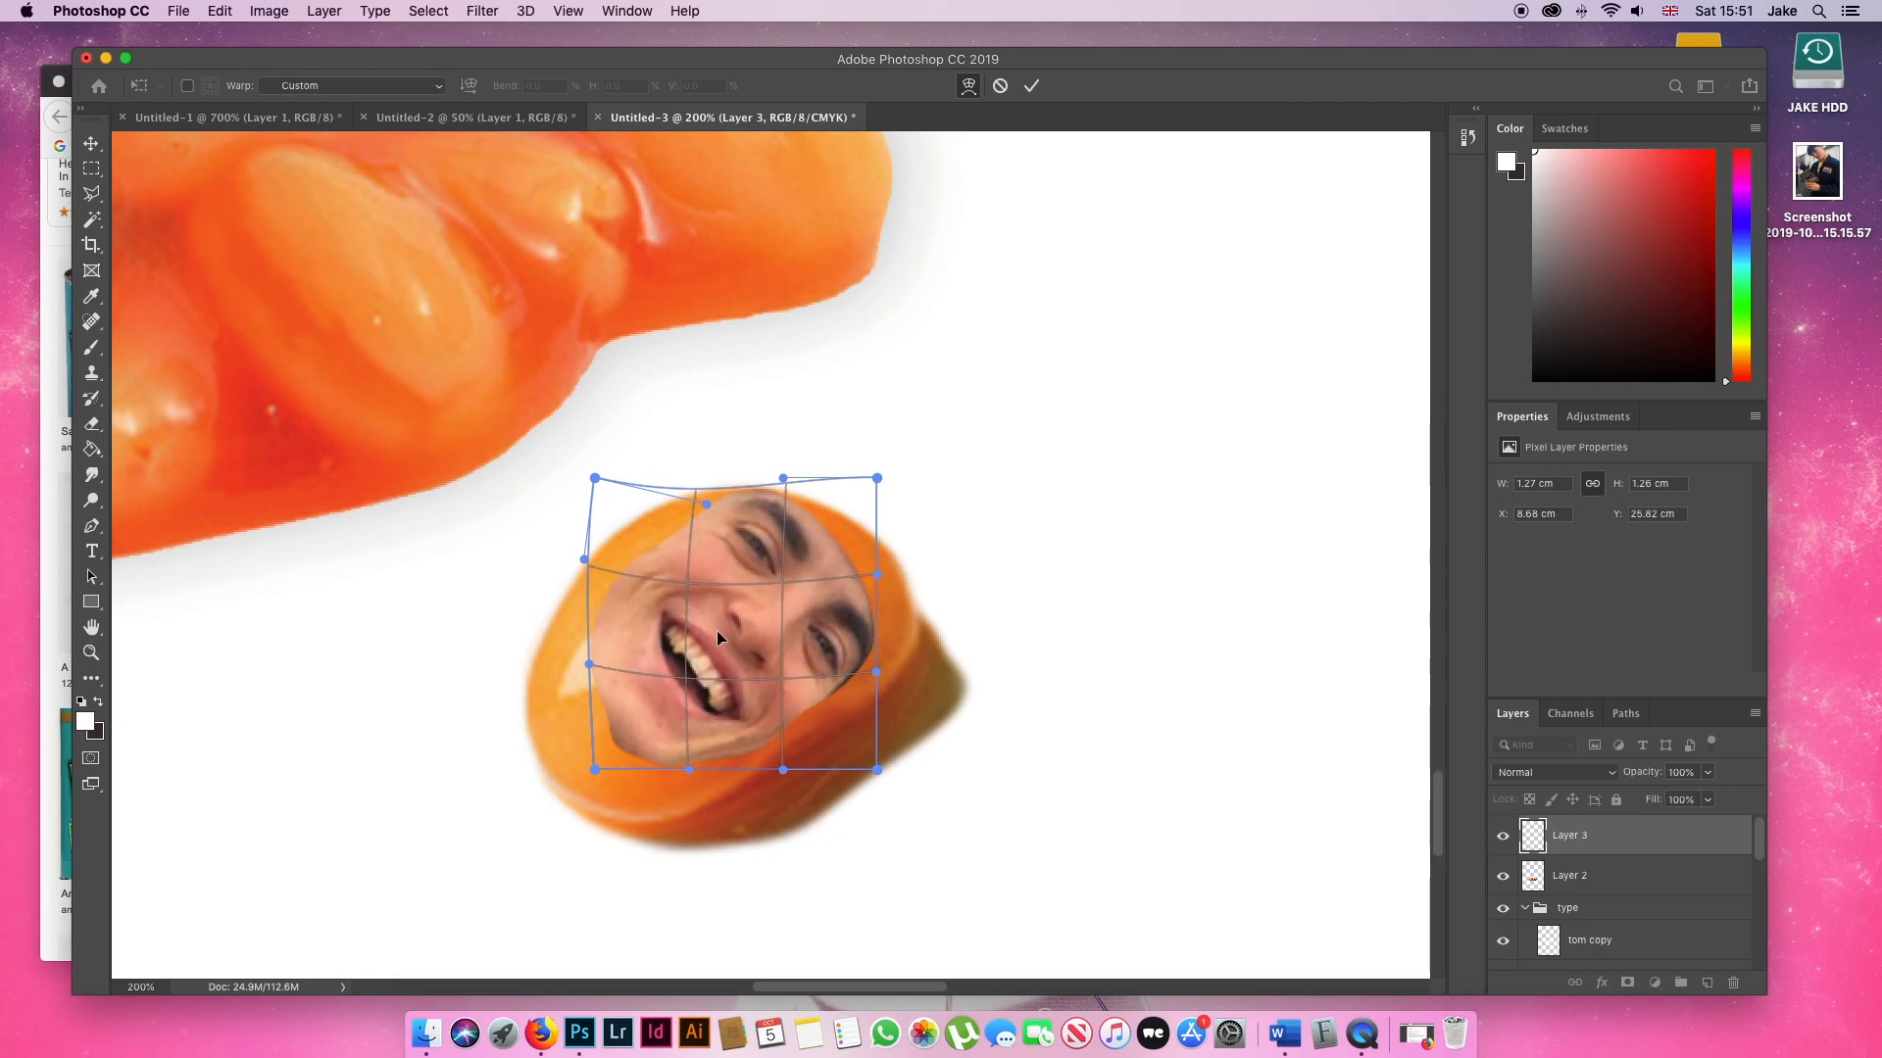
key(Return)
- Set the face layer's blend mode to Hard Light and enlarge the face to about 1.33 × 1.31 cm
click(1553, 772)
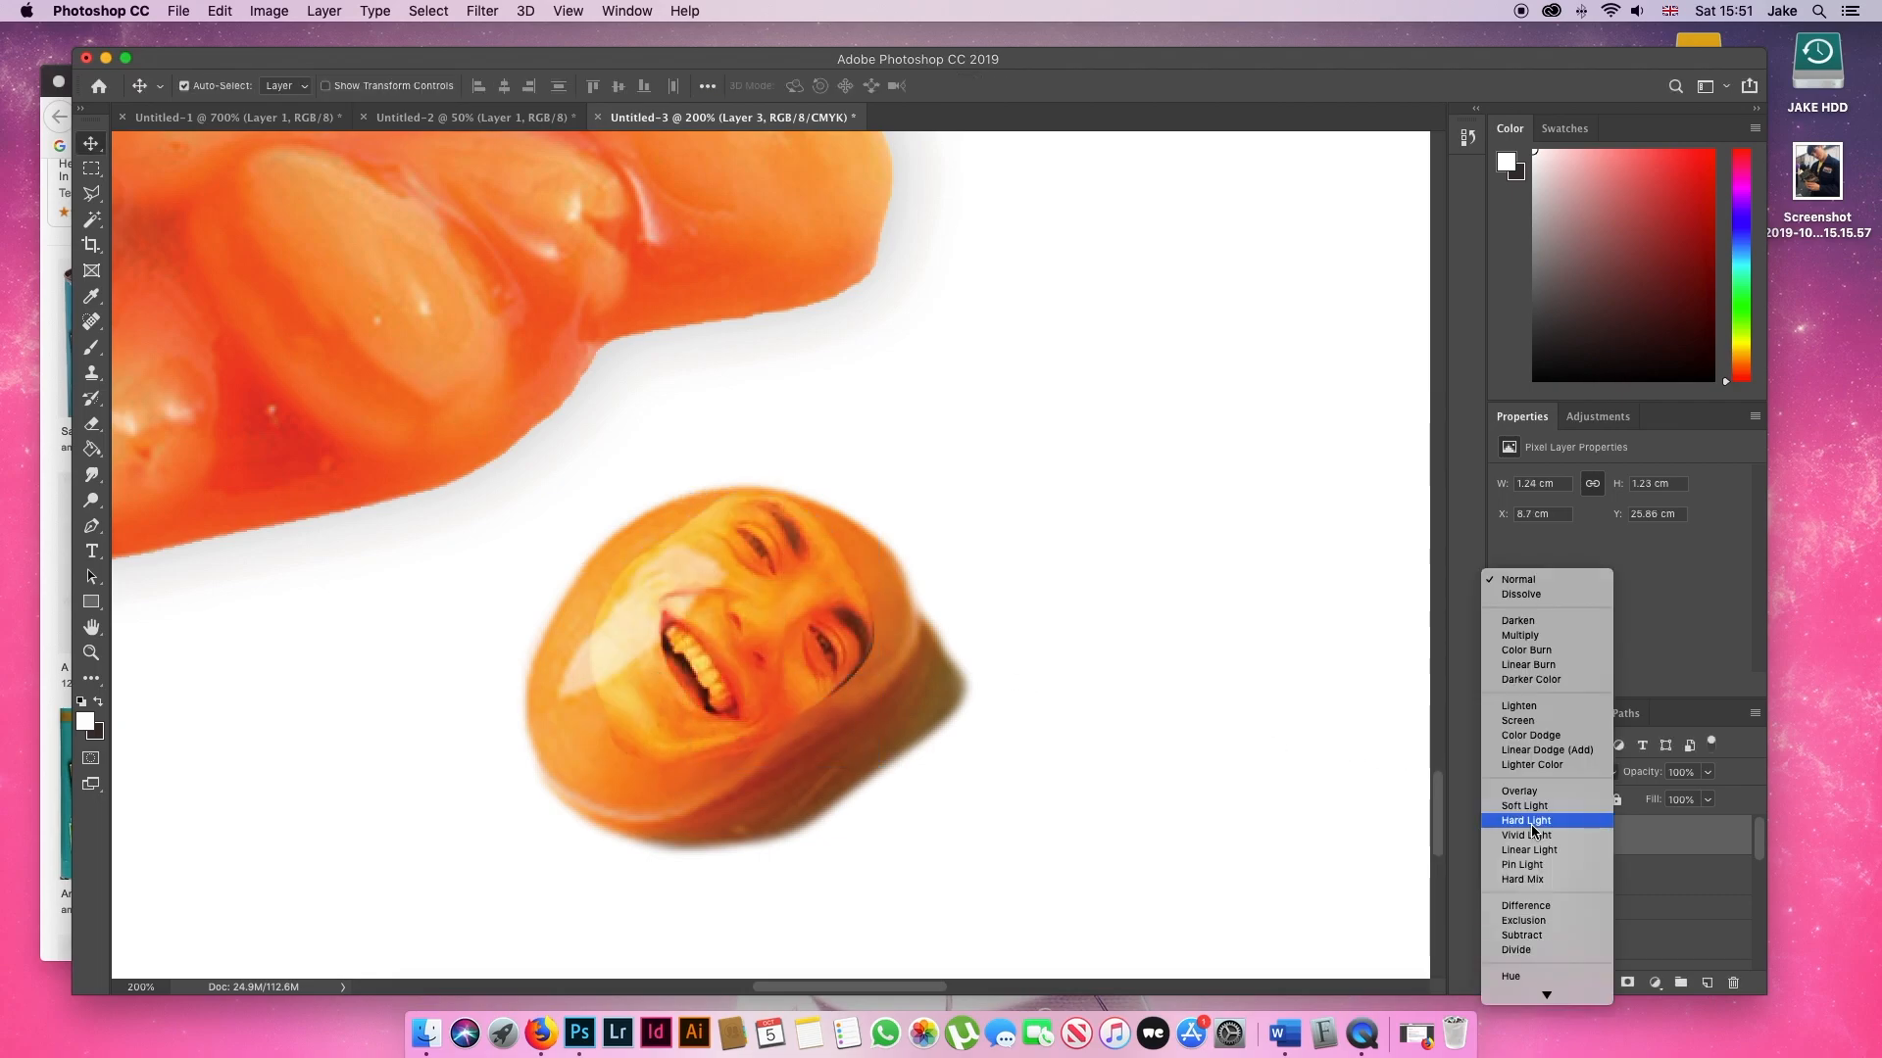
click(1532, 826)
key(super+t)
mouse_move(870, 772)
mouse_down()
mouse_move(882, 798)
mouse_move(878, 779)
mouse_up()
mouse_move(813, 697)
mouse_down()
mouse_move(794, 685)
mouse_move(805, 703)
mouse_up()
key(Return)
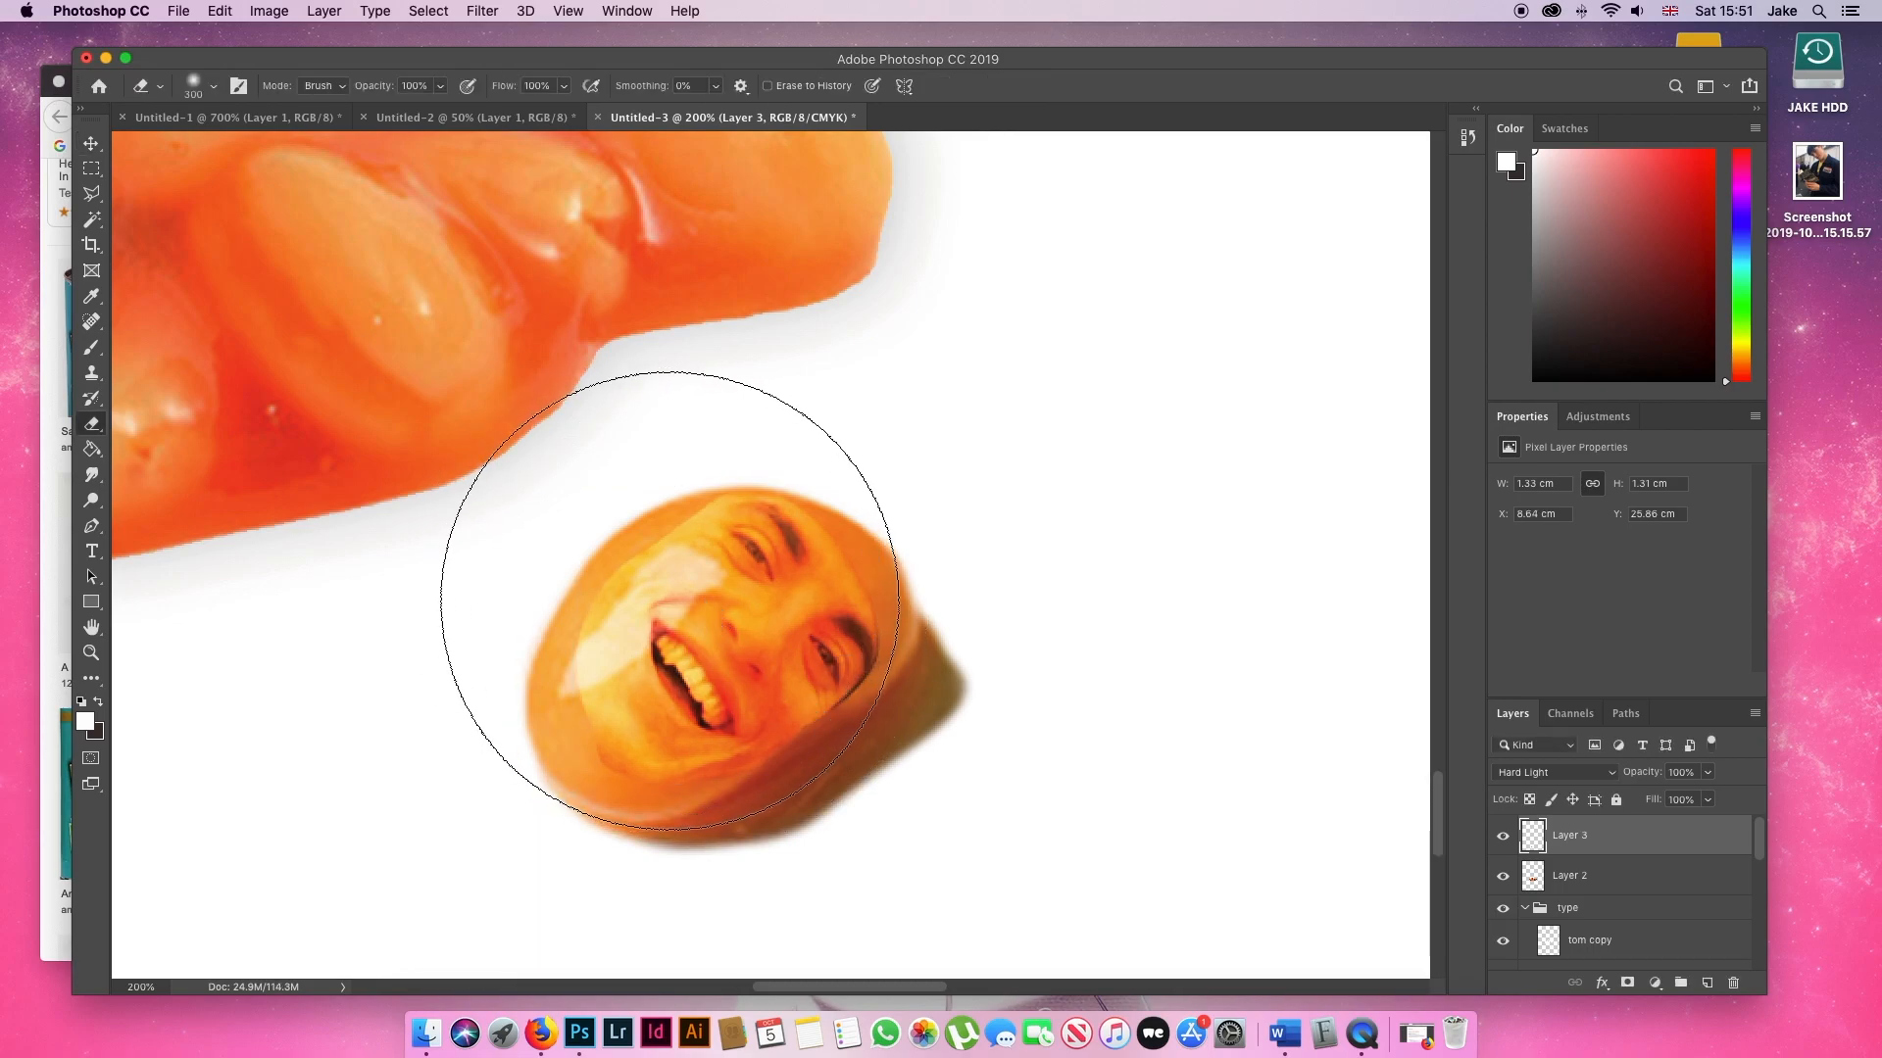
- Soften the edges of the face into the bean using the Eraser at size 50 and 16% opacity
key(bracketleft)
key(bracketleft)
key(bracketleft)
key(bracketleft)
key(bracketleft)
key(bracketleft)
key(bracketleft)
key(bracketleft)
key(bracketleft)
click(440, 86)
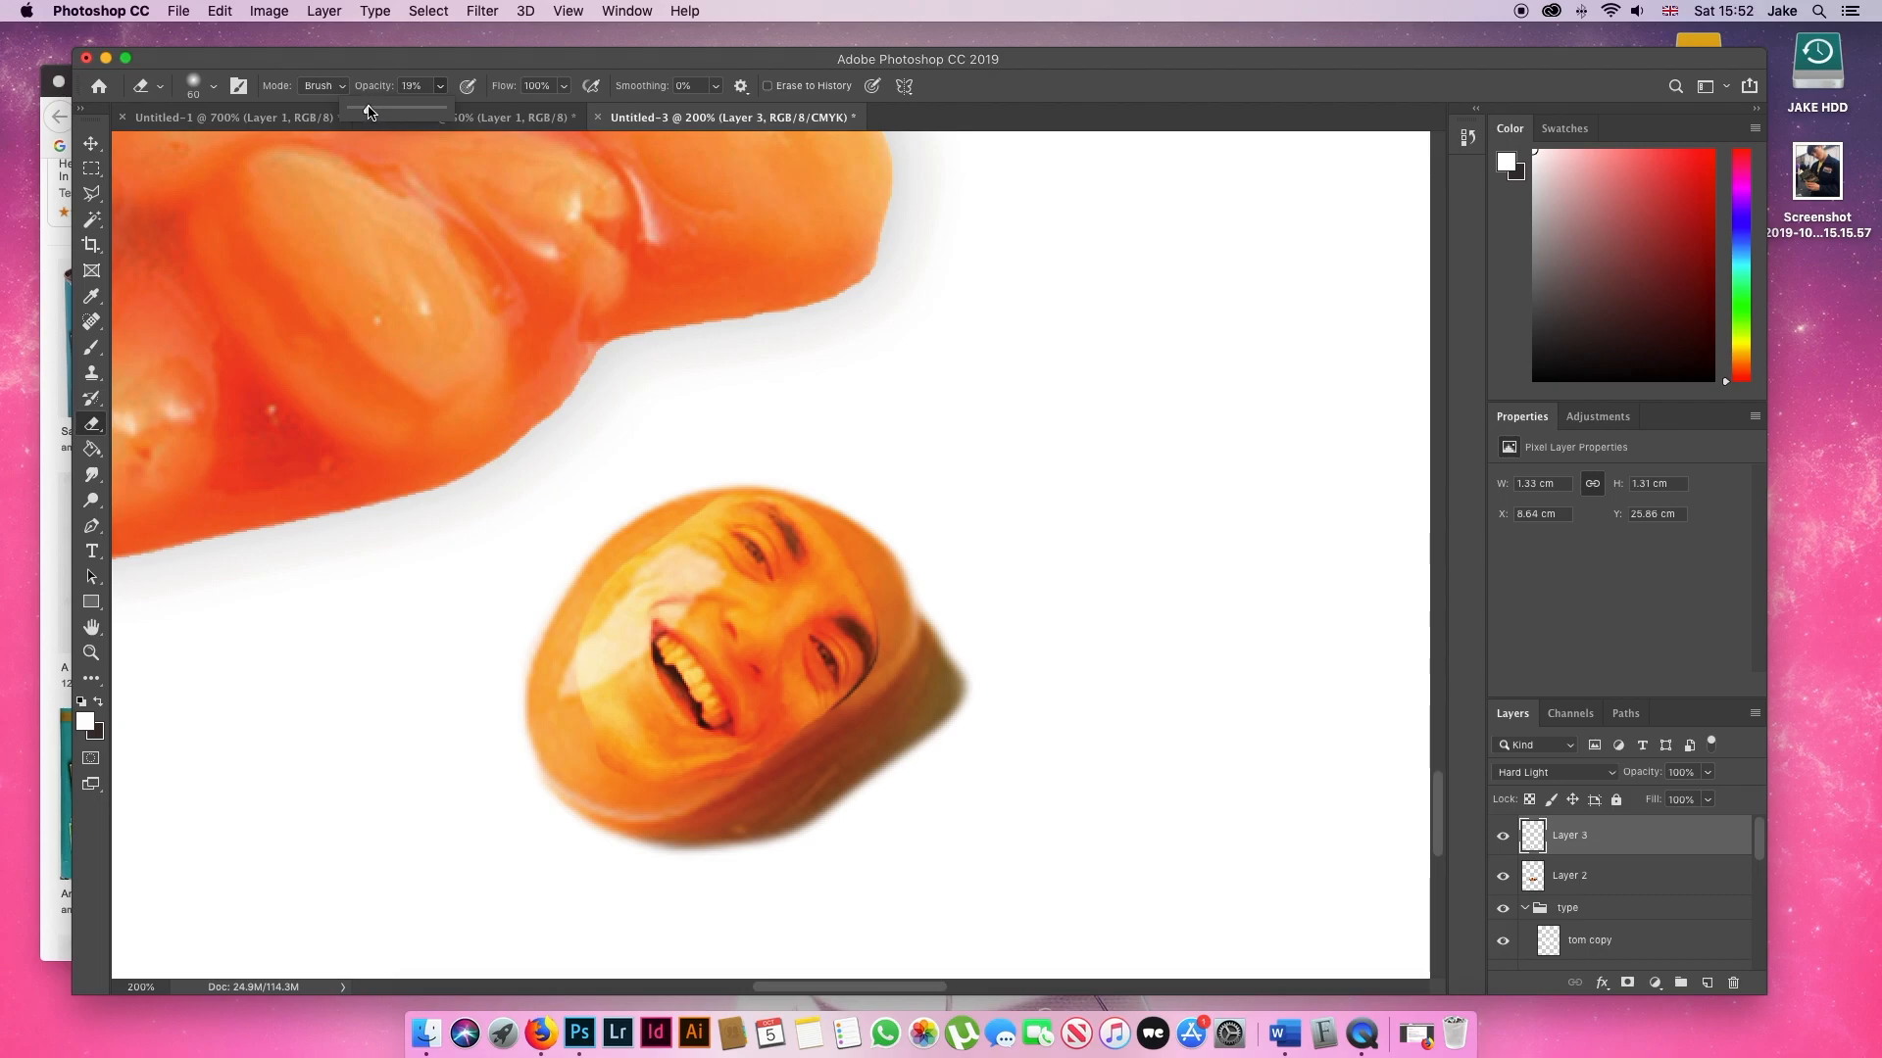
click(417, 67)
key(bracketleft)
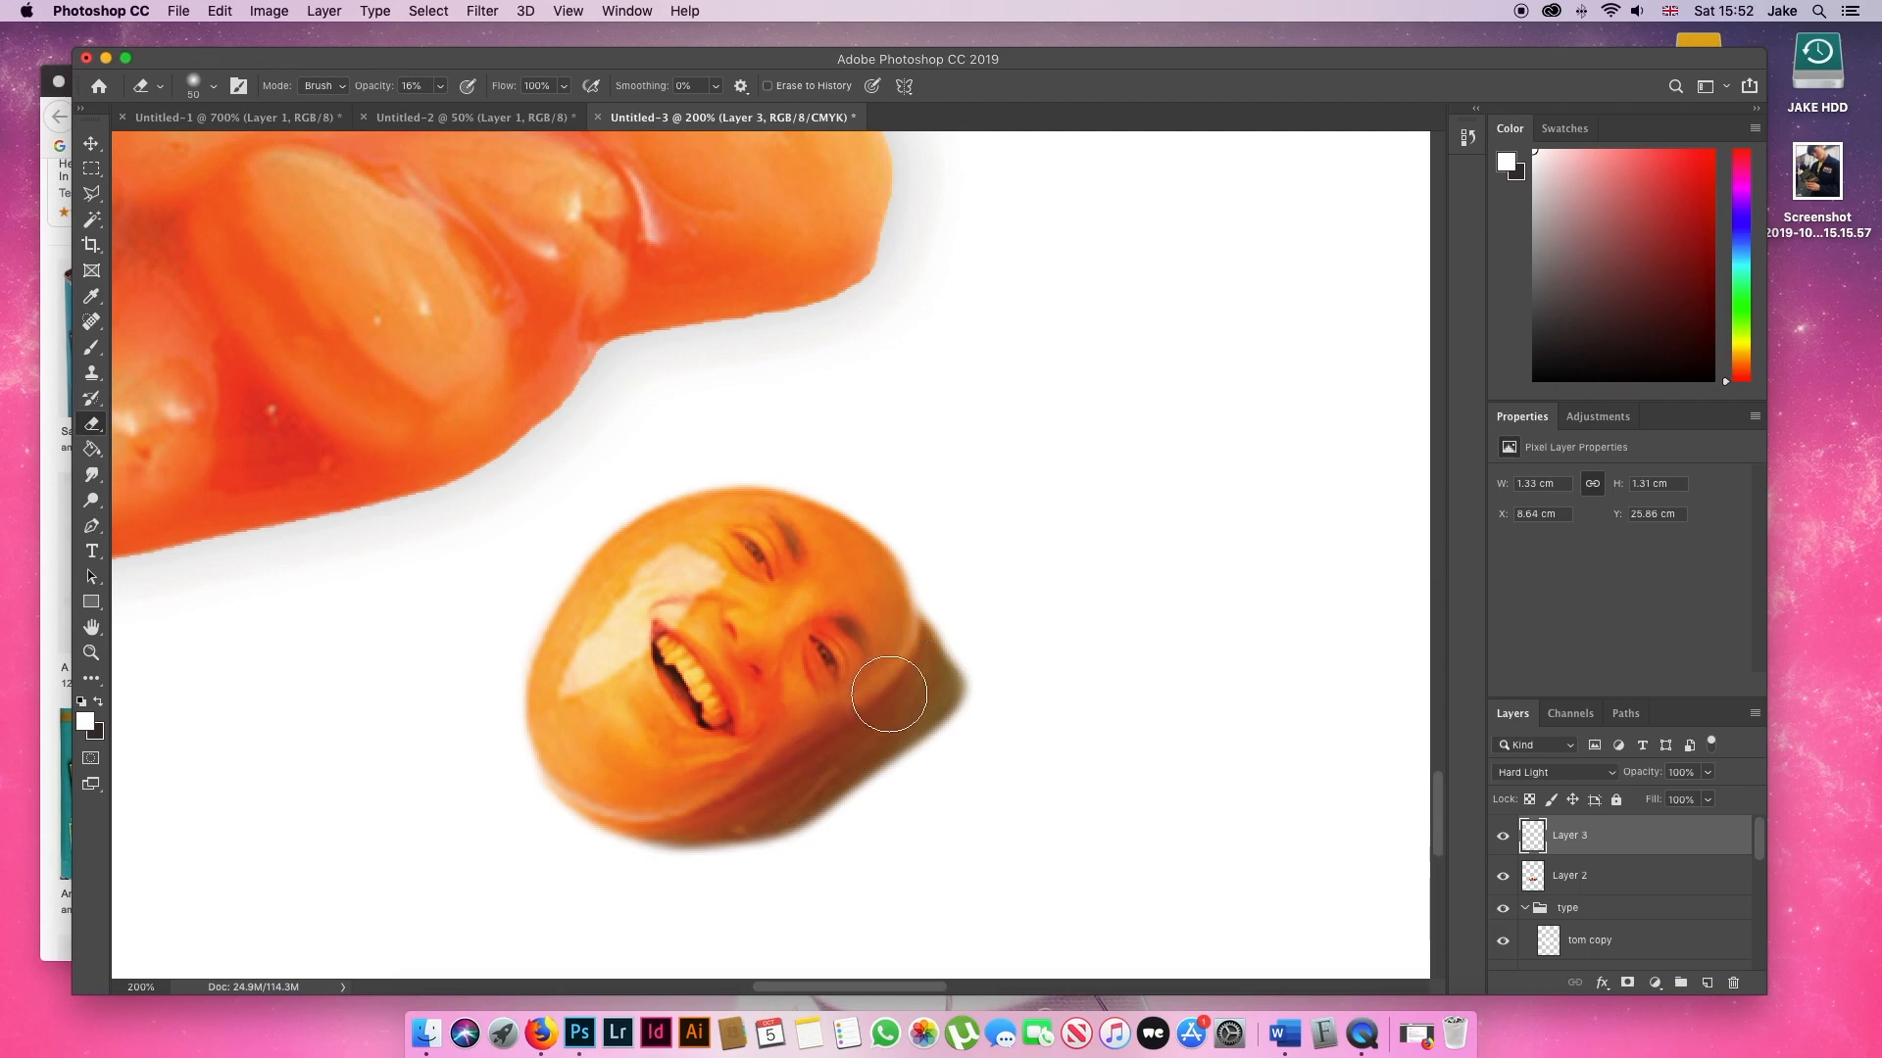
- Enlarge the face to about 1.48 × 1.46 cm and recentre it on the bean
key(ctrl+t)
drag(883, 809, 892, 815)
drag(820, 700, 815, 692)
key(Return)
key(ctrl+0)
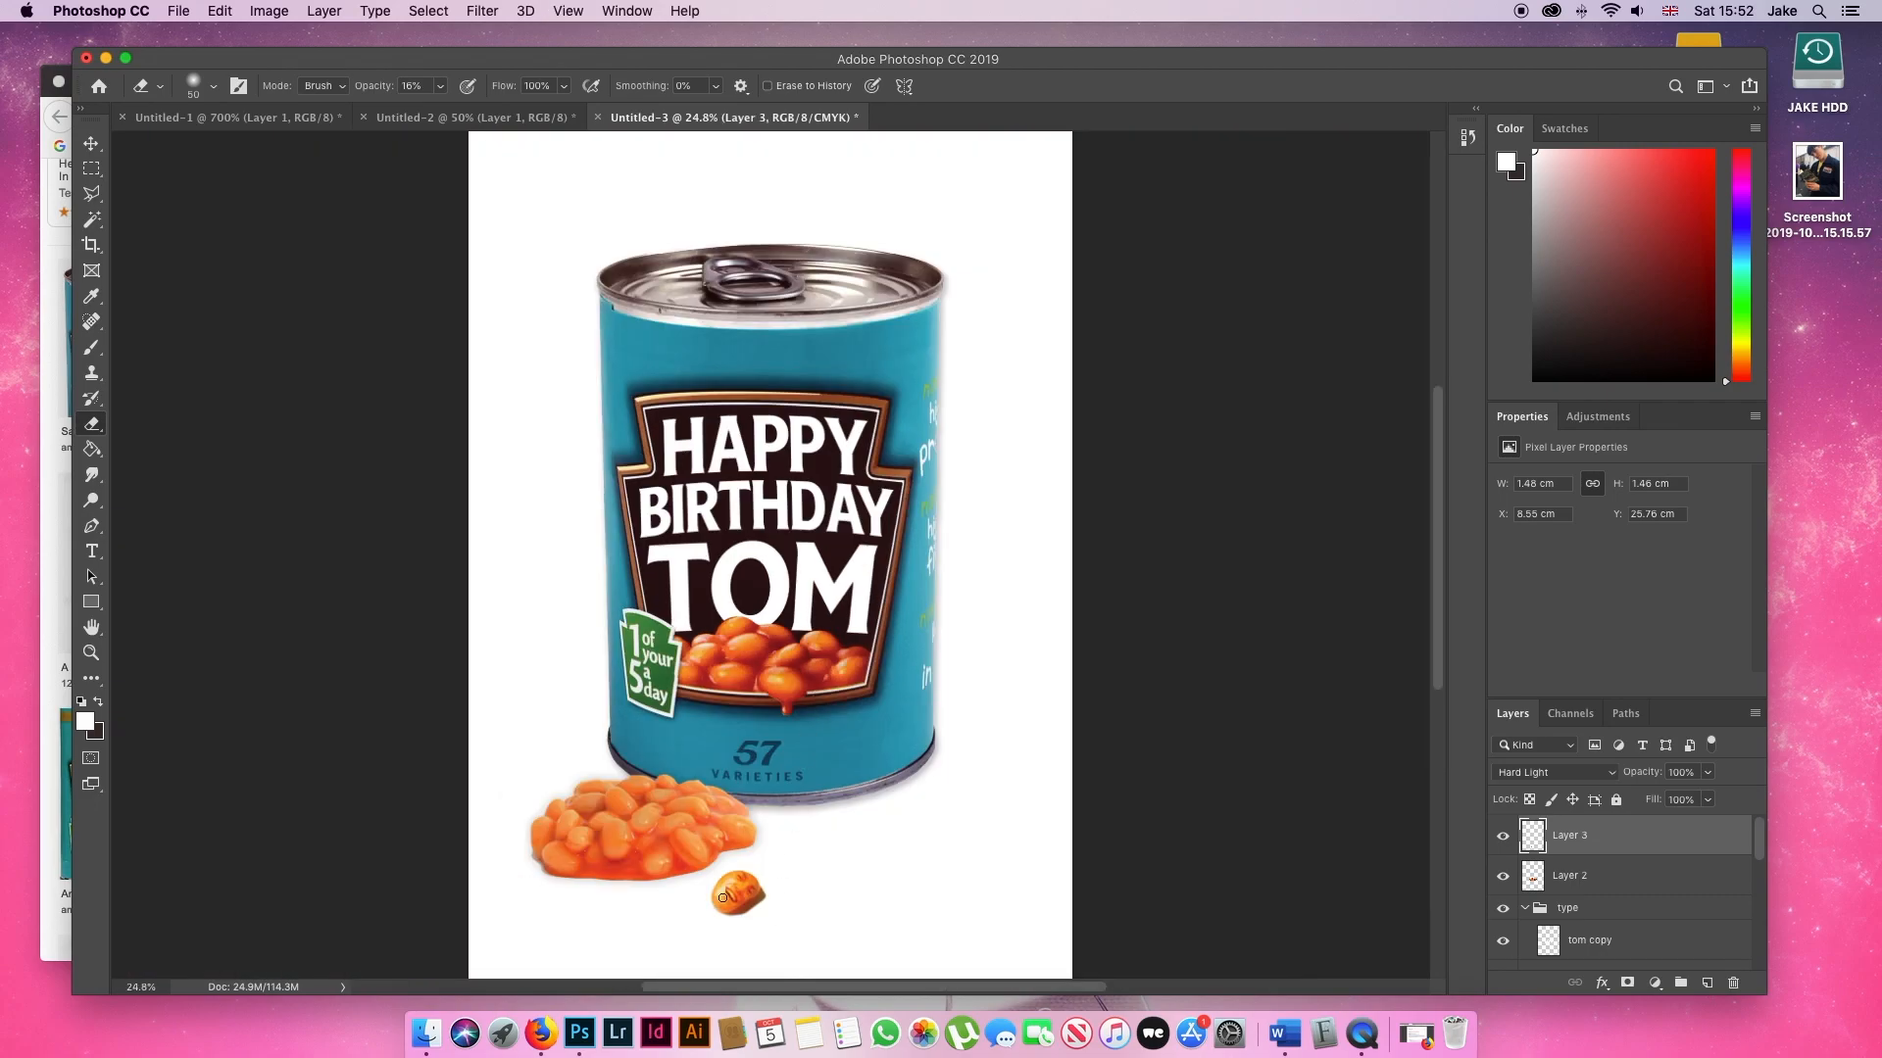
scroll(722, 897, up, 3)
key(v)
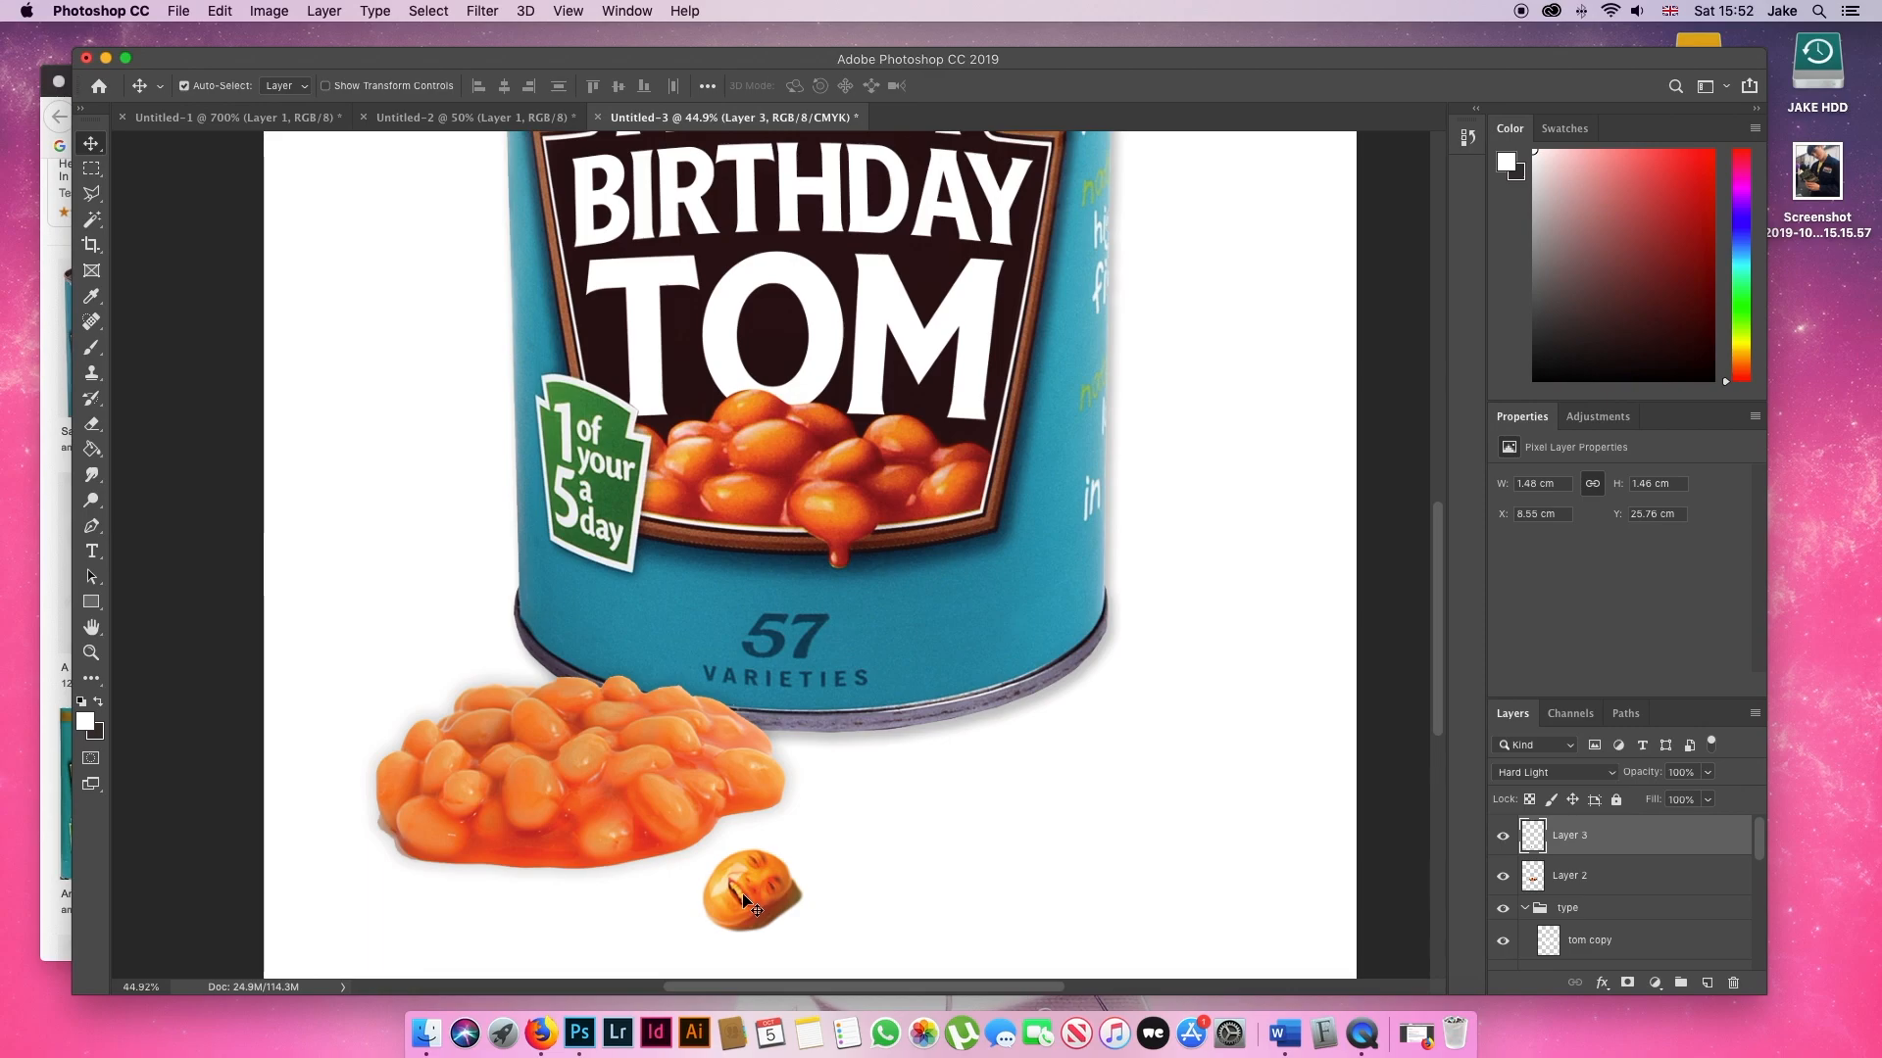
drag(743, 893, 743, 894)
key(super+0)
- Fill the Background layer with the can's teal, colour 0b92a6
click(1735, 864)
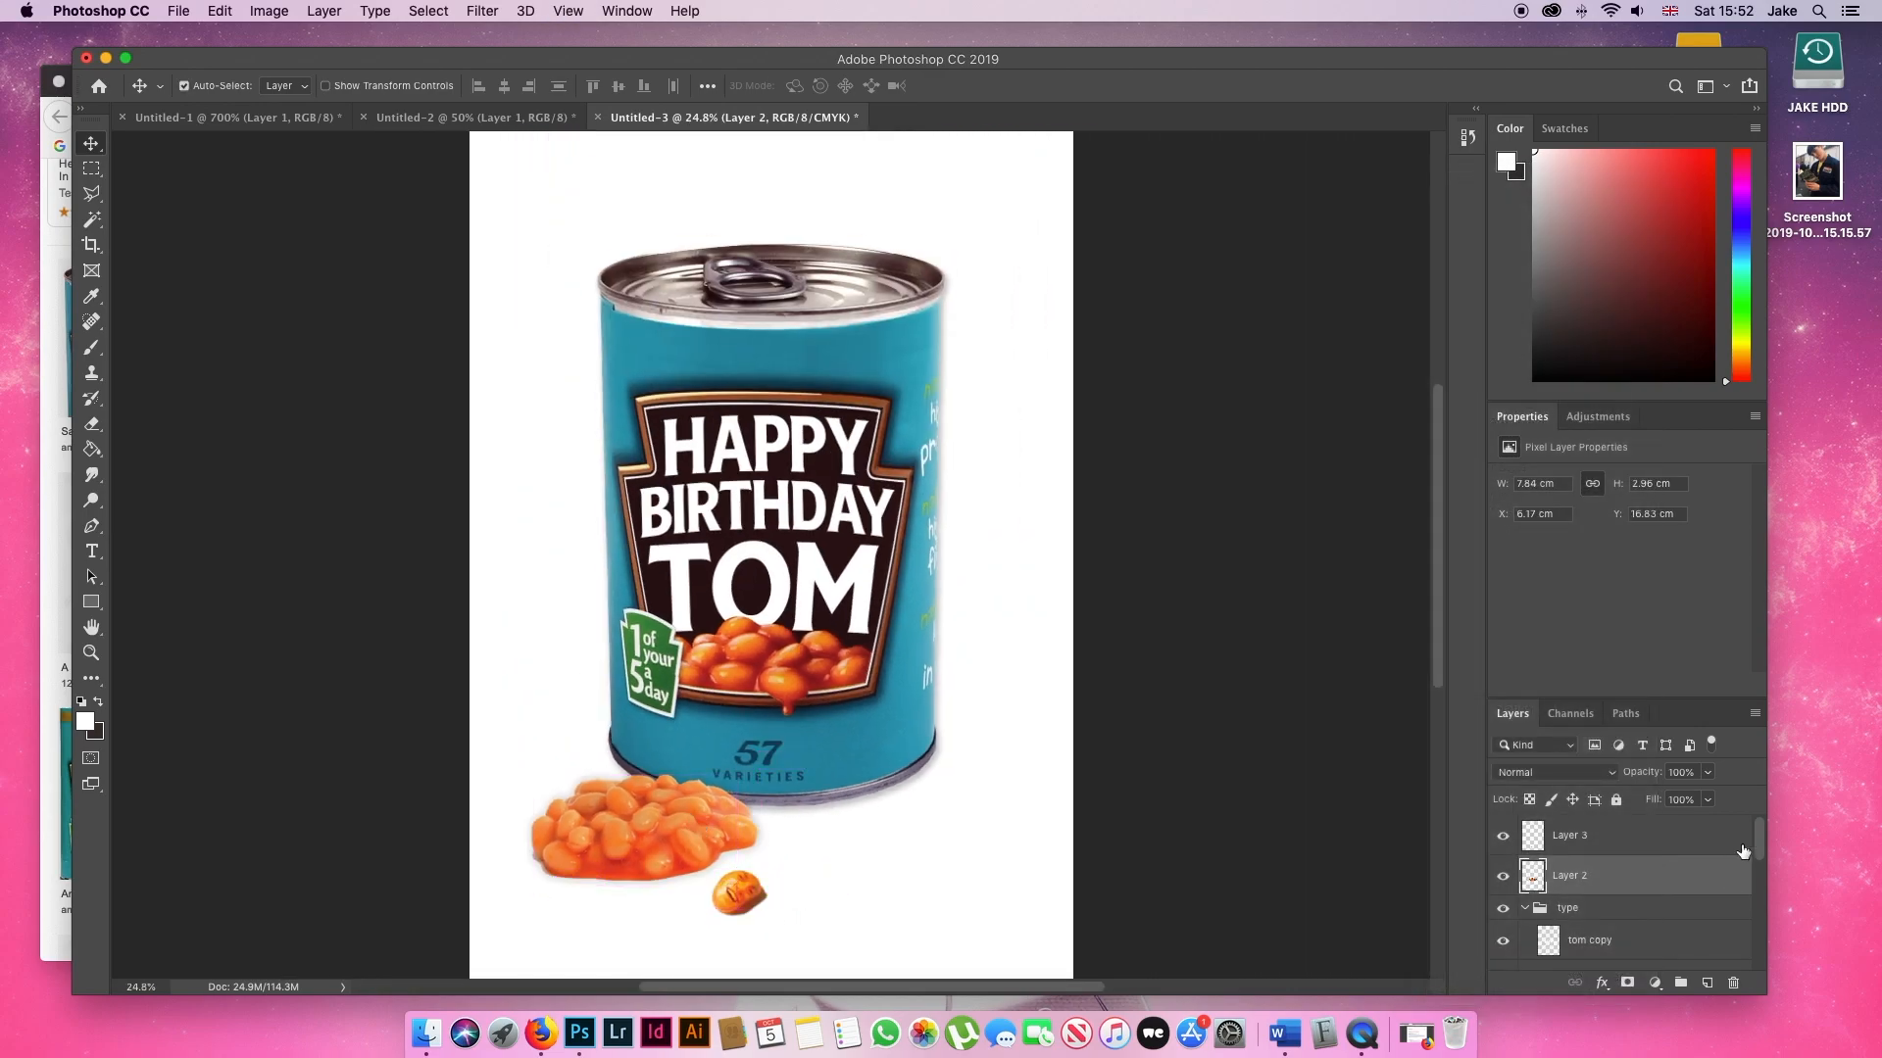
drag(1759, 836, 1756, 959)
click(1632, 956)
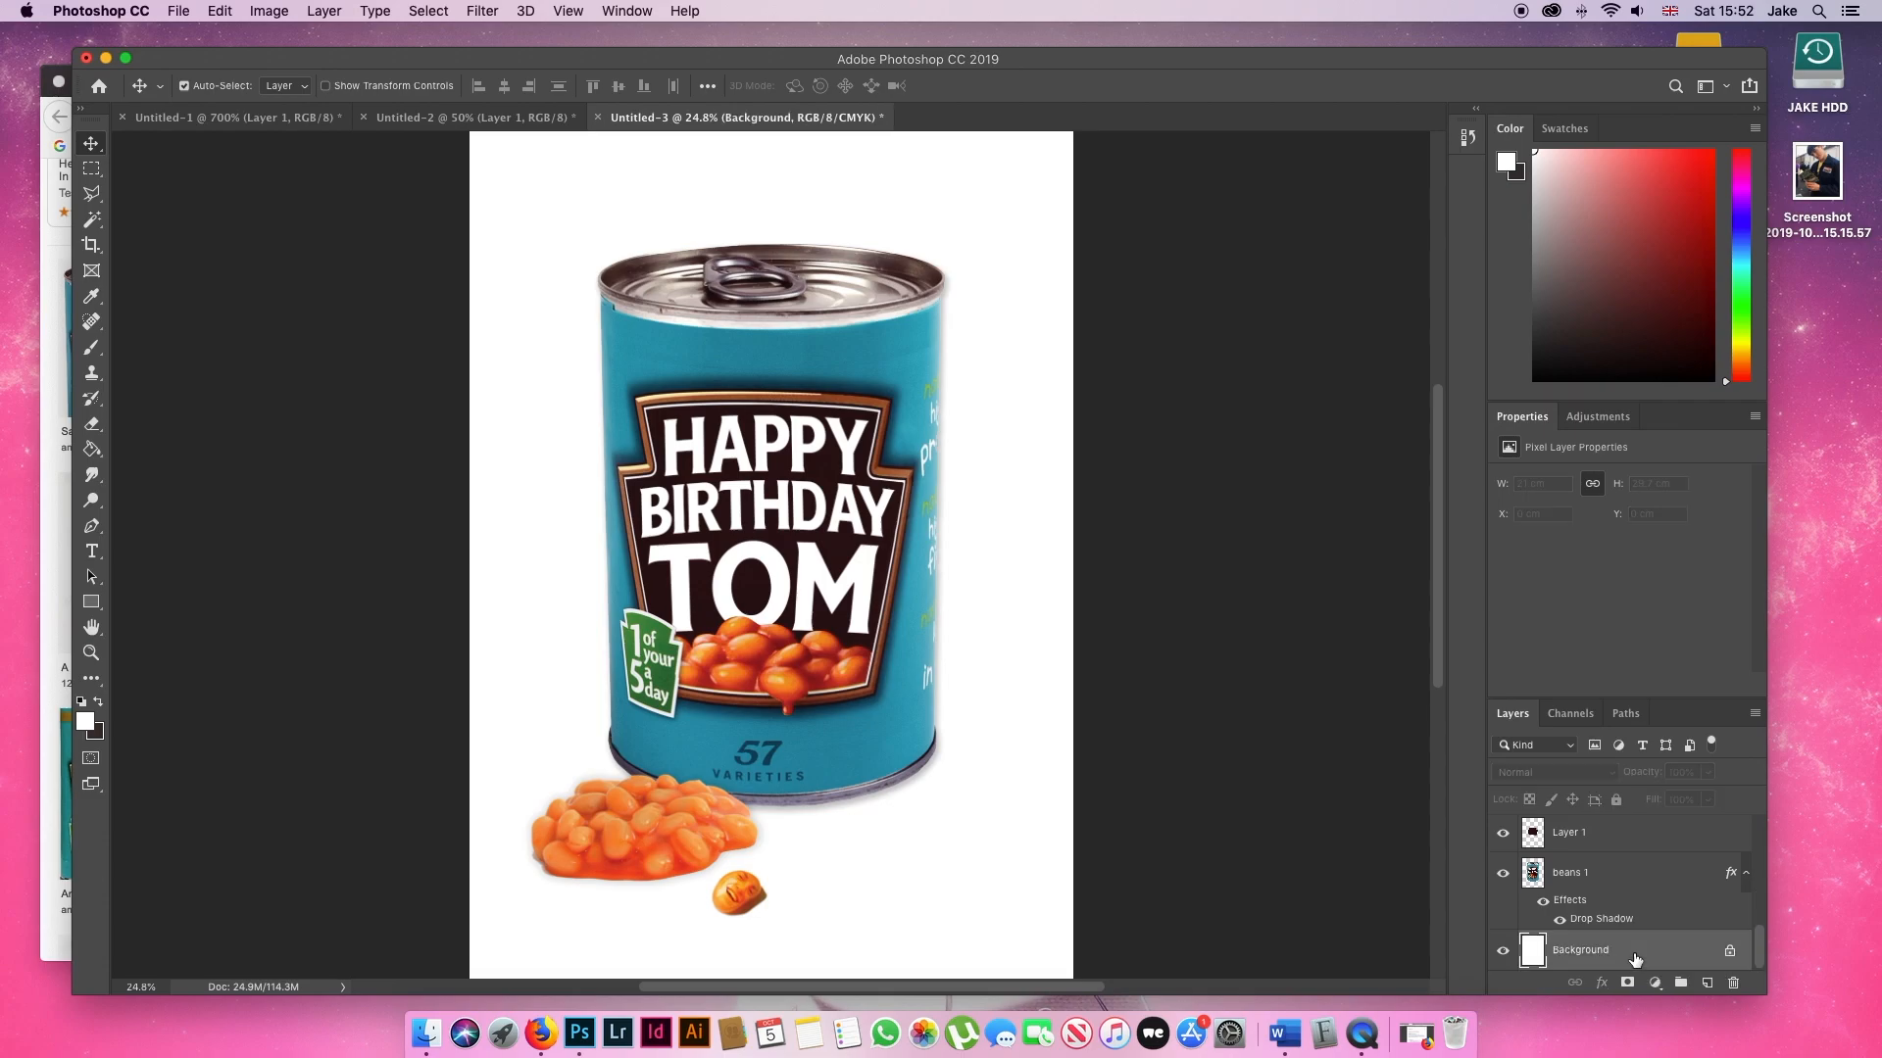
click(86, 722)
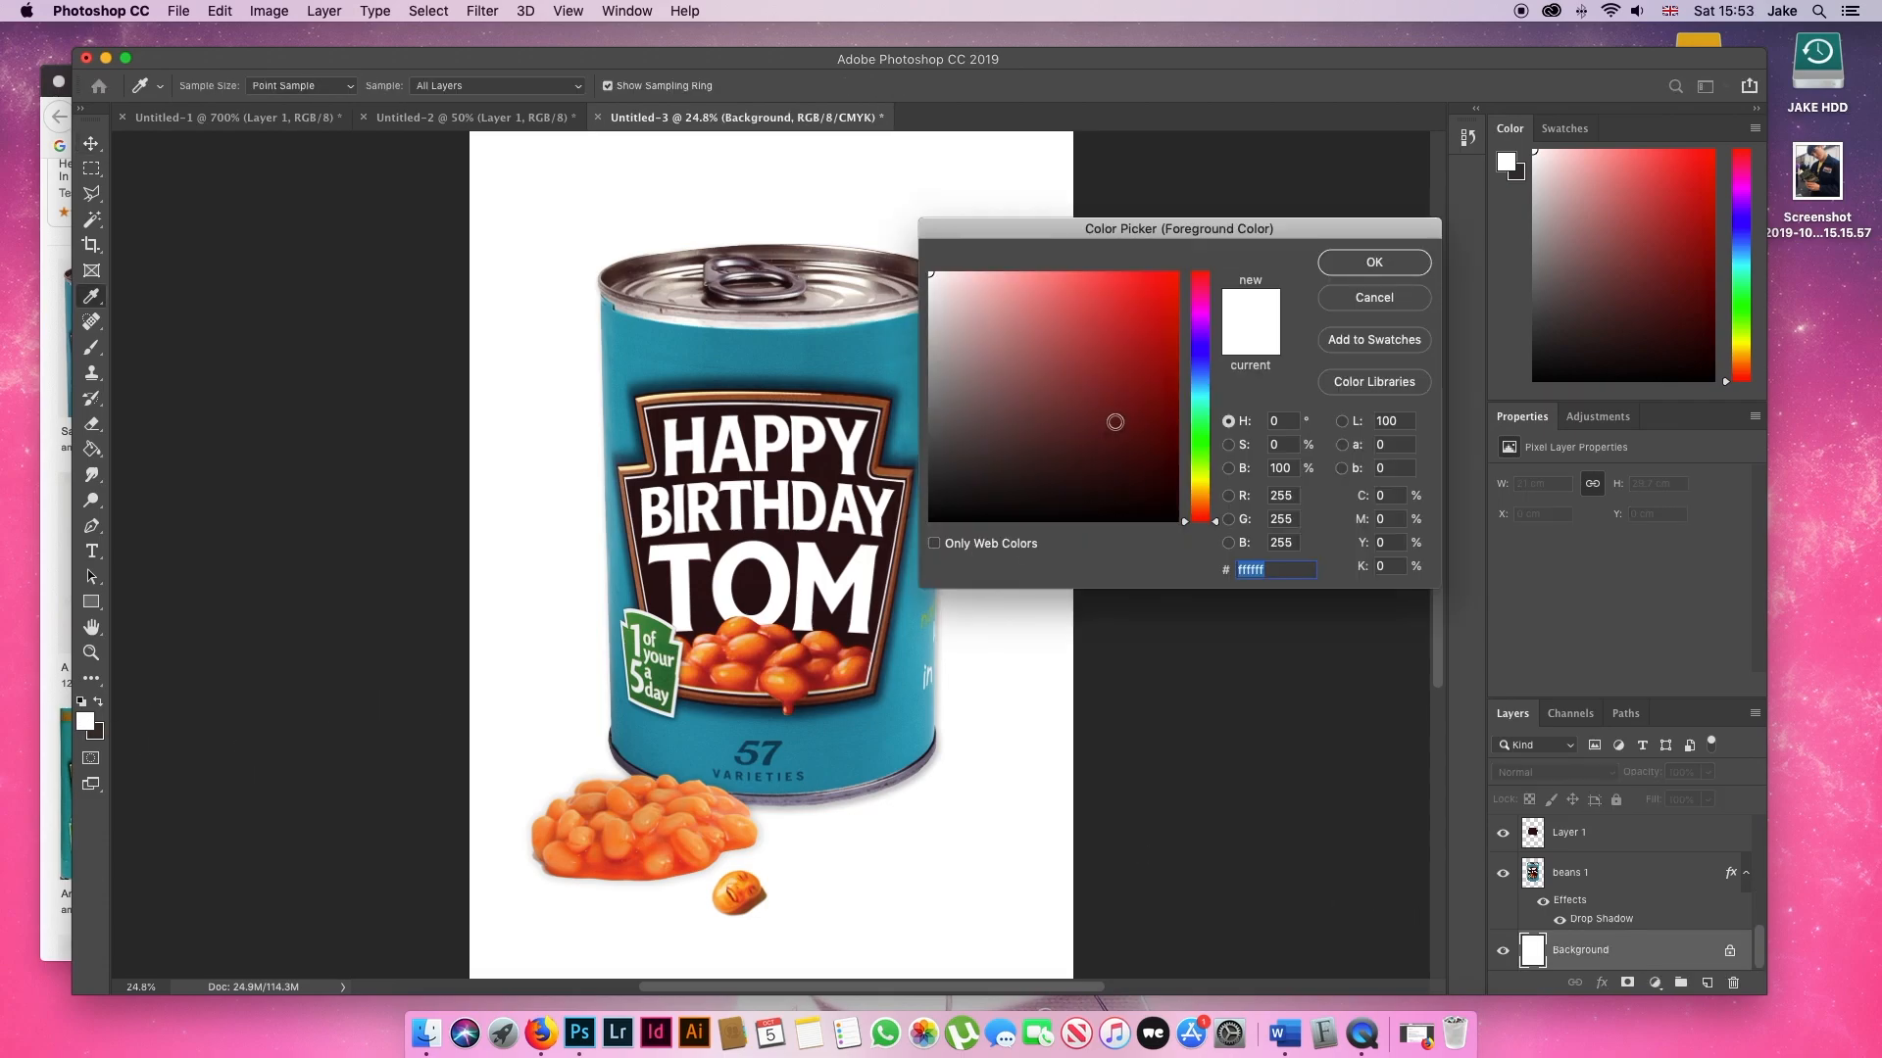
click(996, 355)
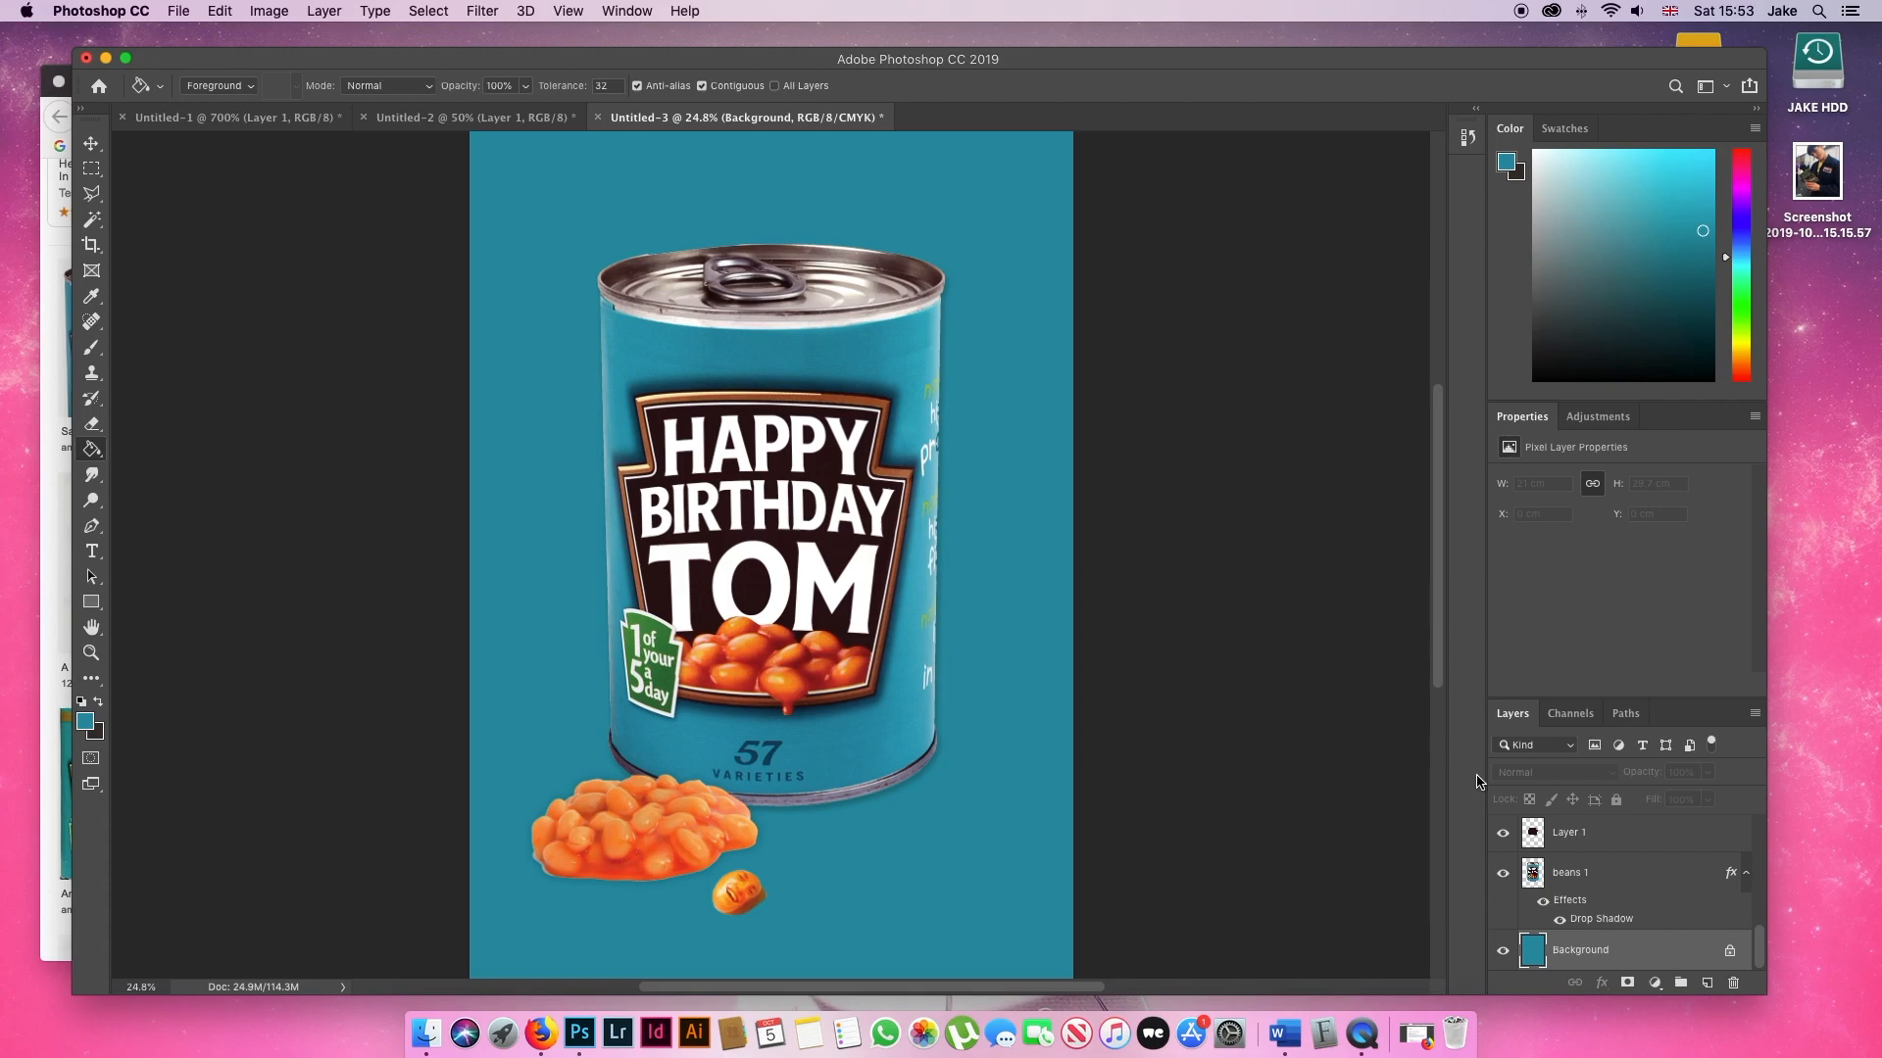
- Set the background colour to a darker teal and the foreground colour to a lighter teal, keeping the can's hue
click(95, 735)
click(527, 380)
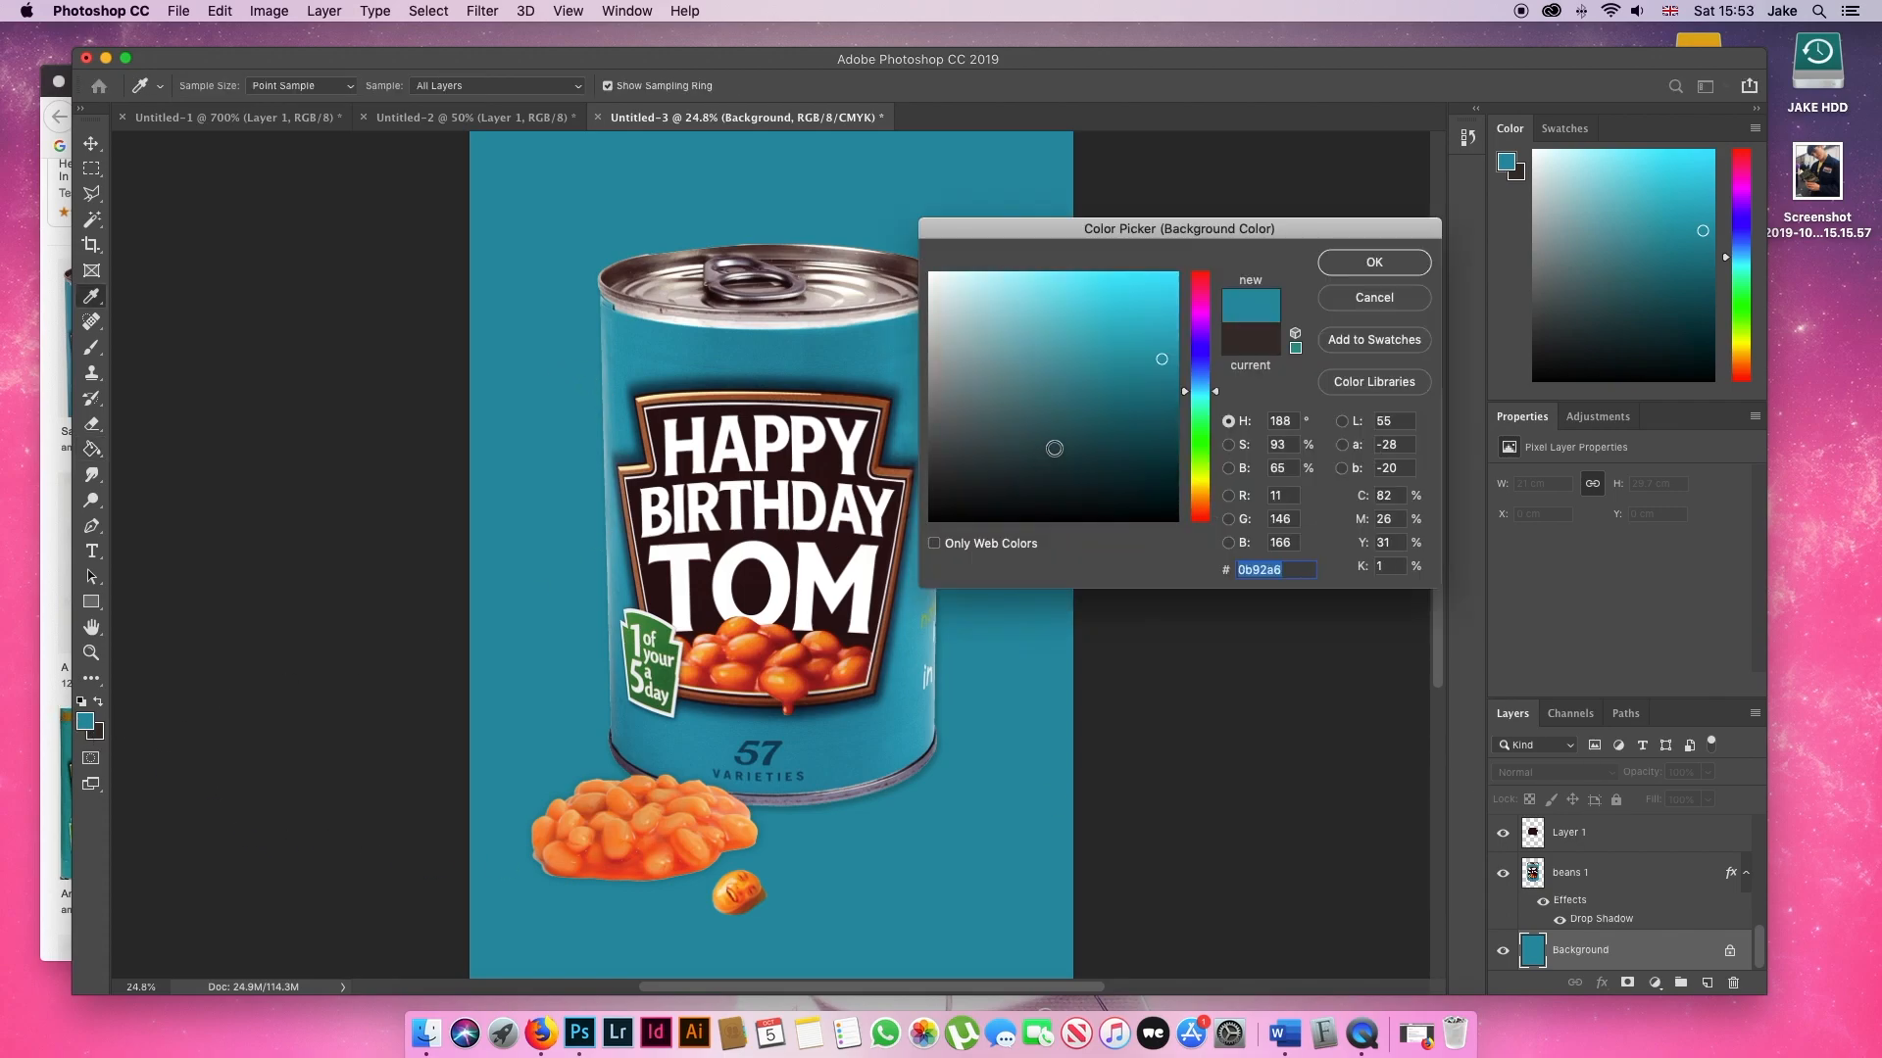
click(1134, 387)
click(1135, 402)
click(1357, 272)
click(83, 725)
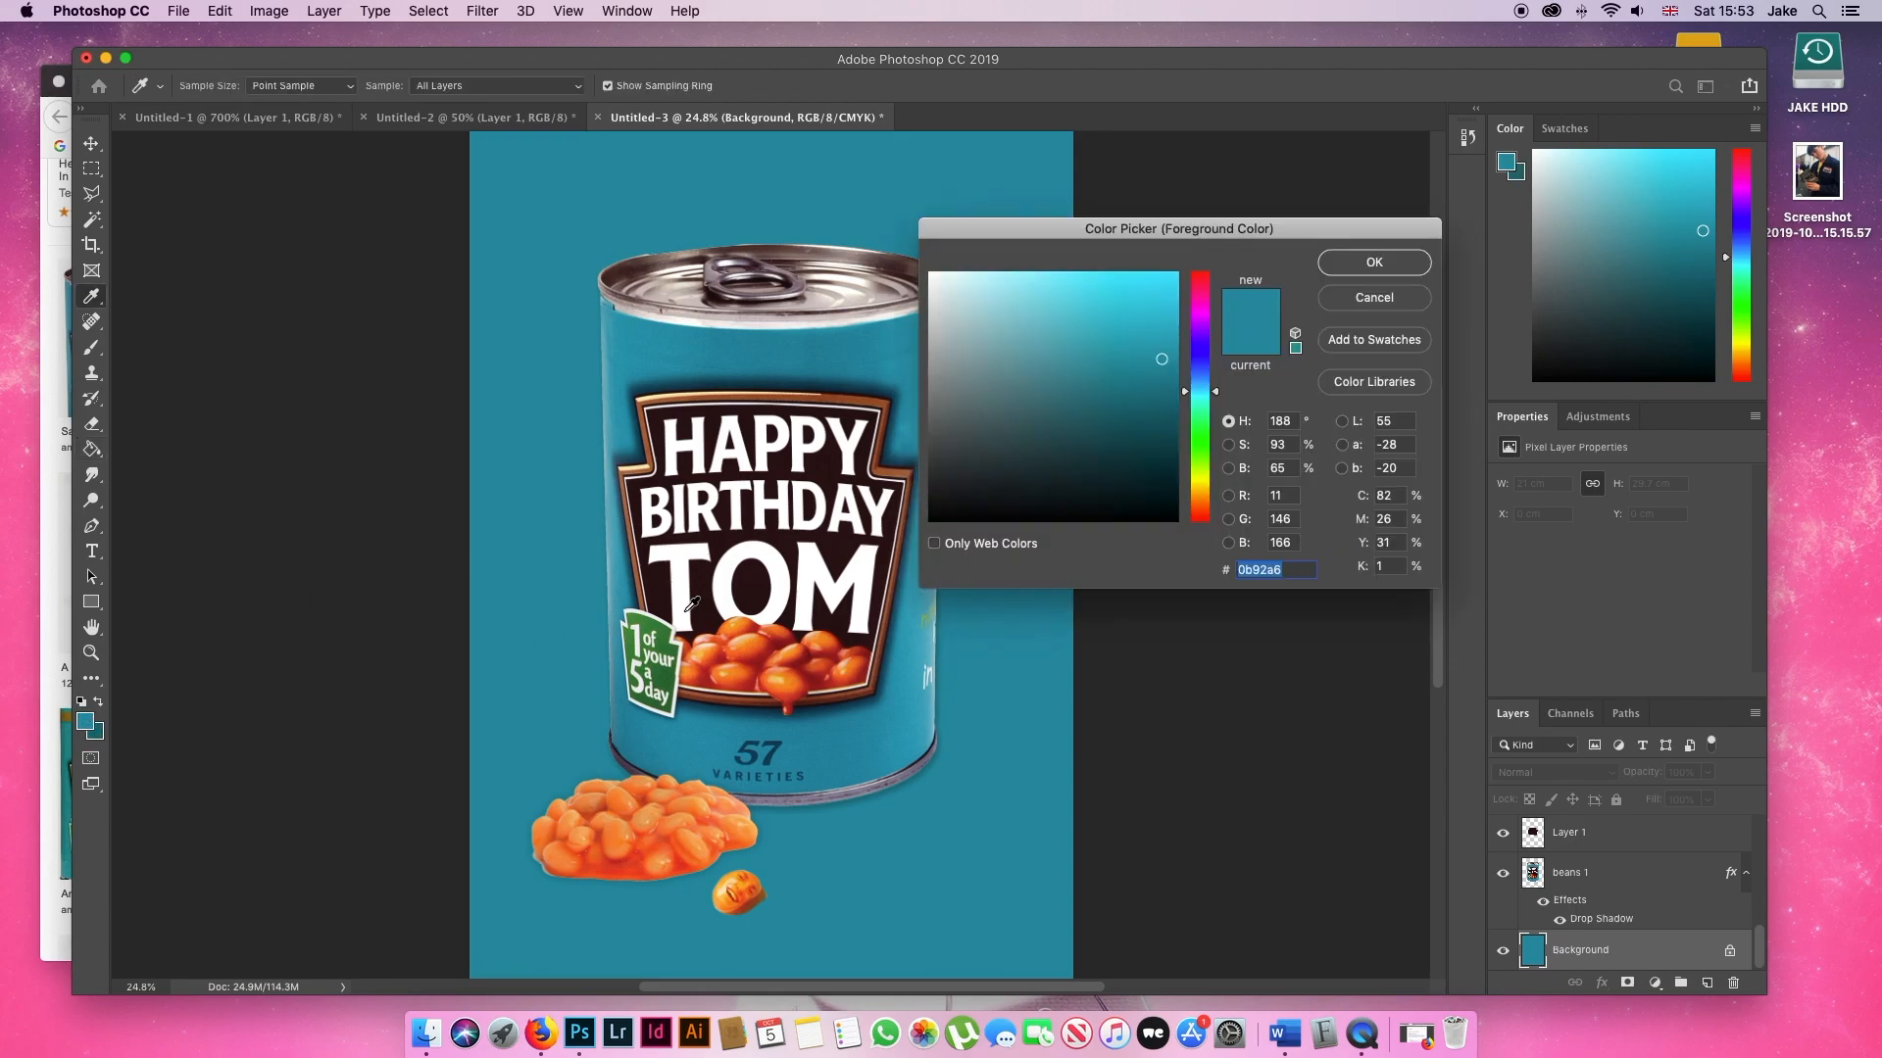
click(1135, 328)
click(1331, 265)
- Fill the Background layer with a radial foreground-to-background teal gradient, lightest at the page's upper-right corner and darkening towards the lower left
key(g)
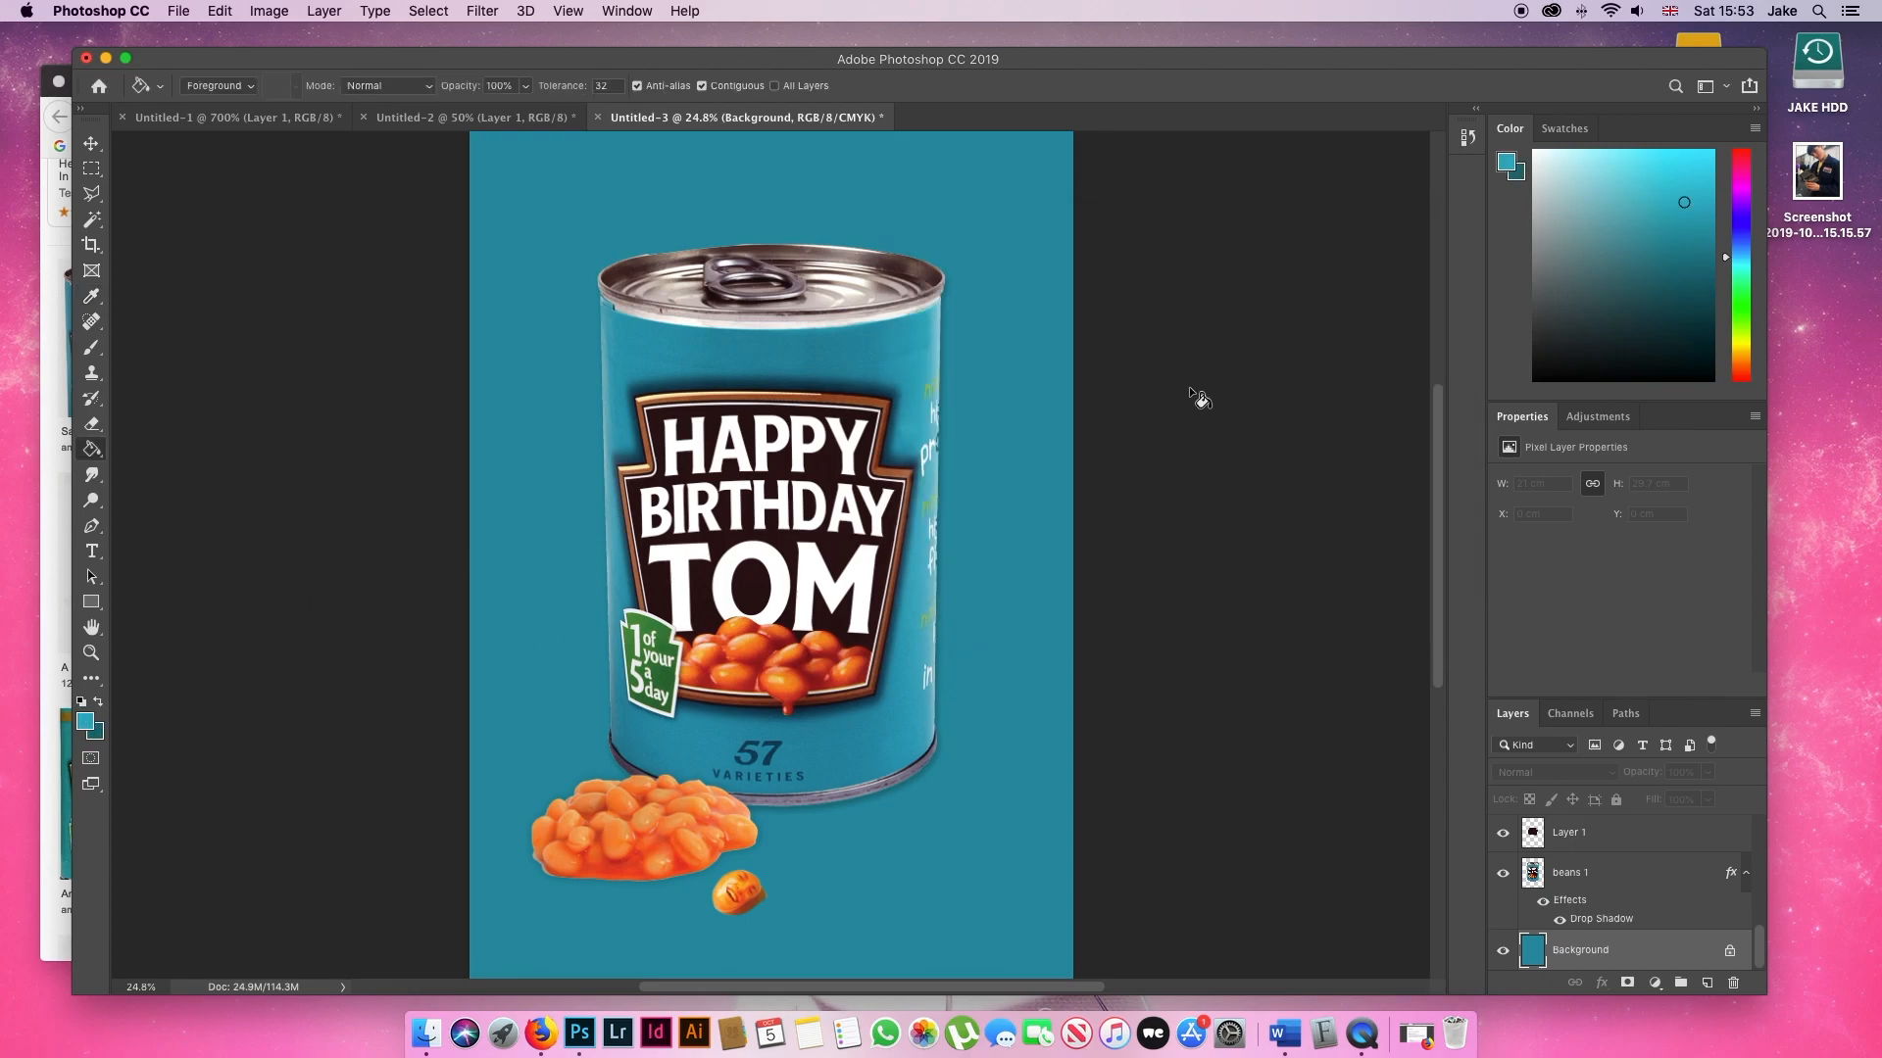
key(super+minus)
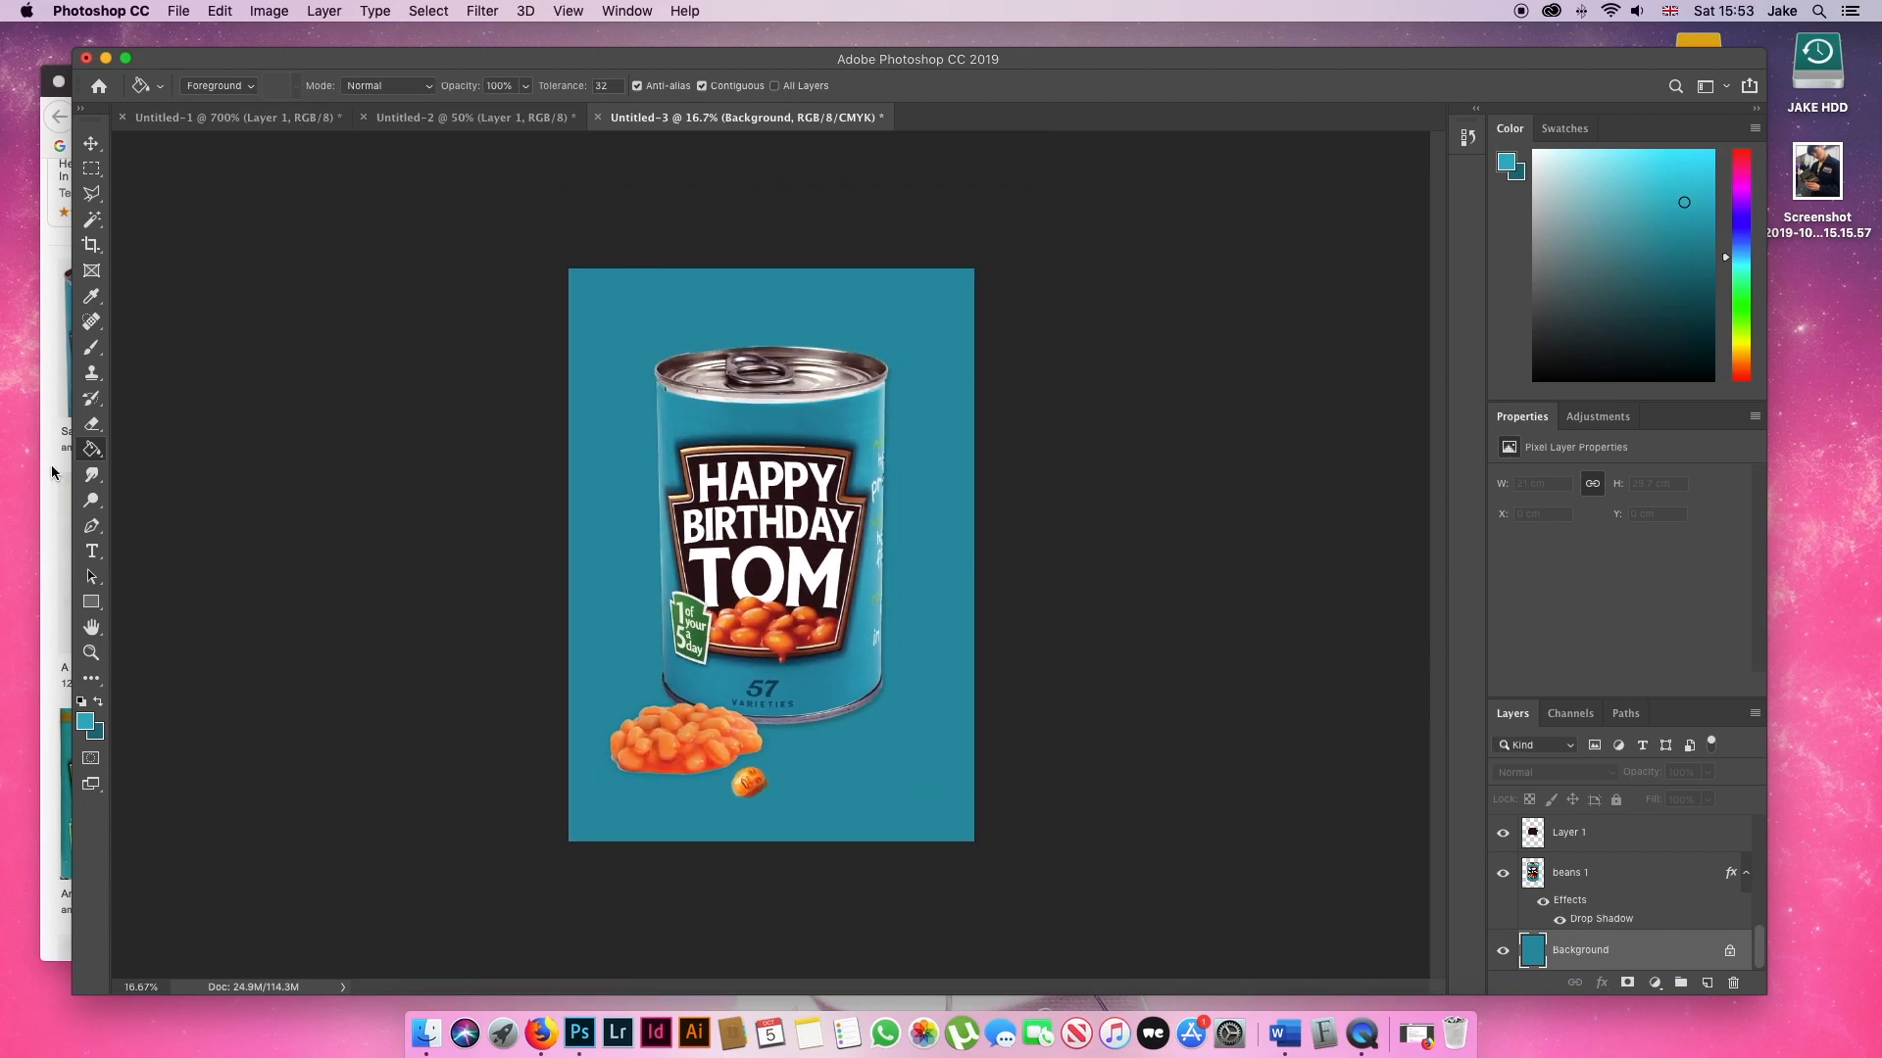
right_click(91, 448)
click(170, 453)
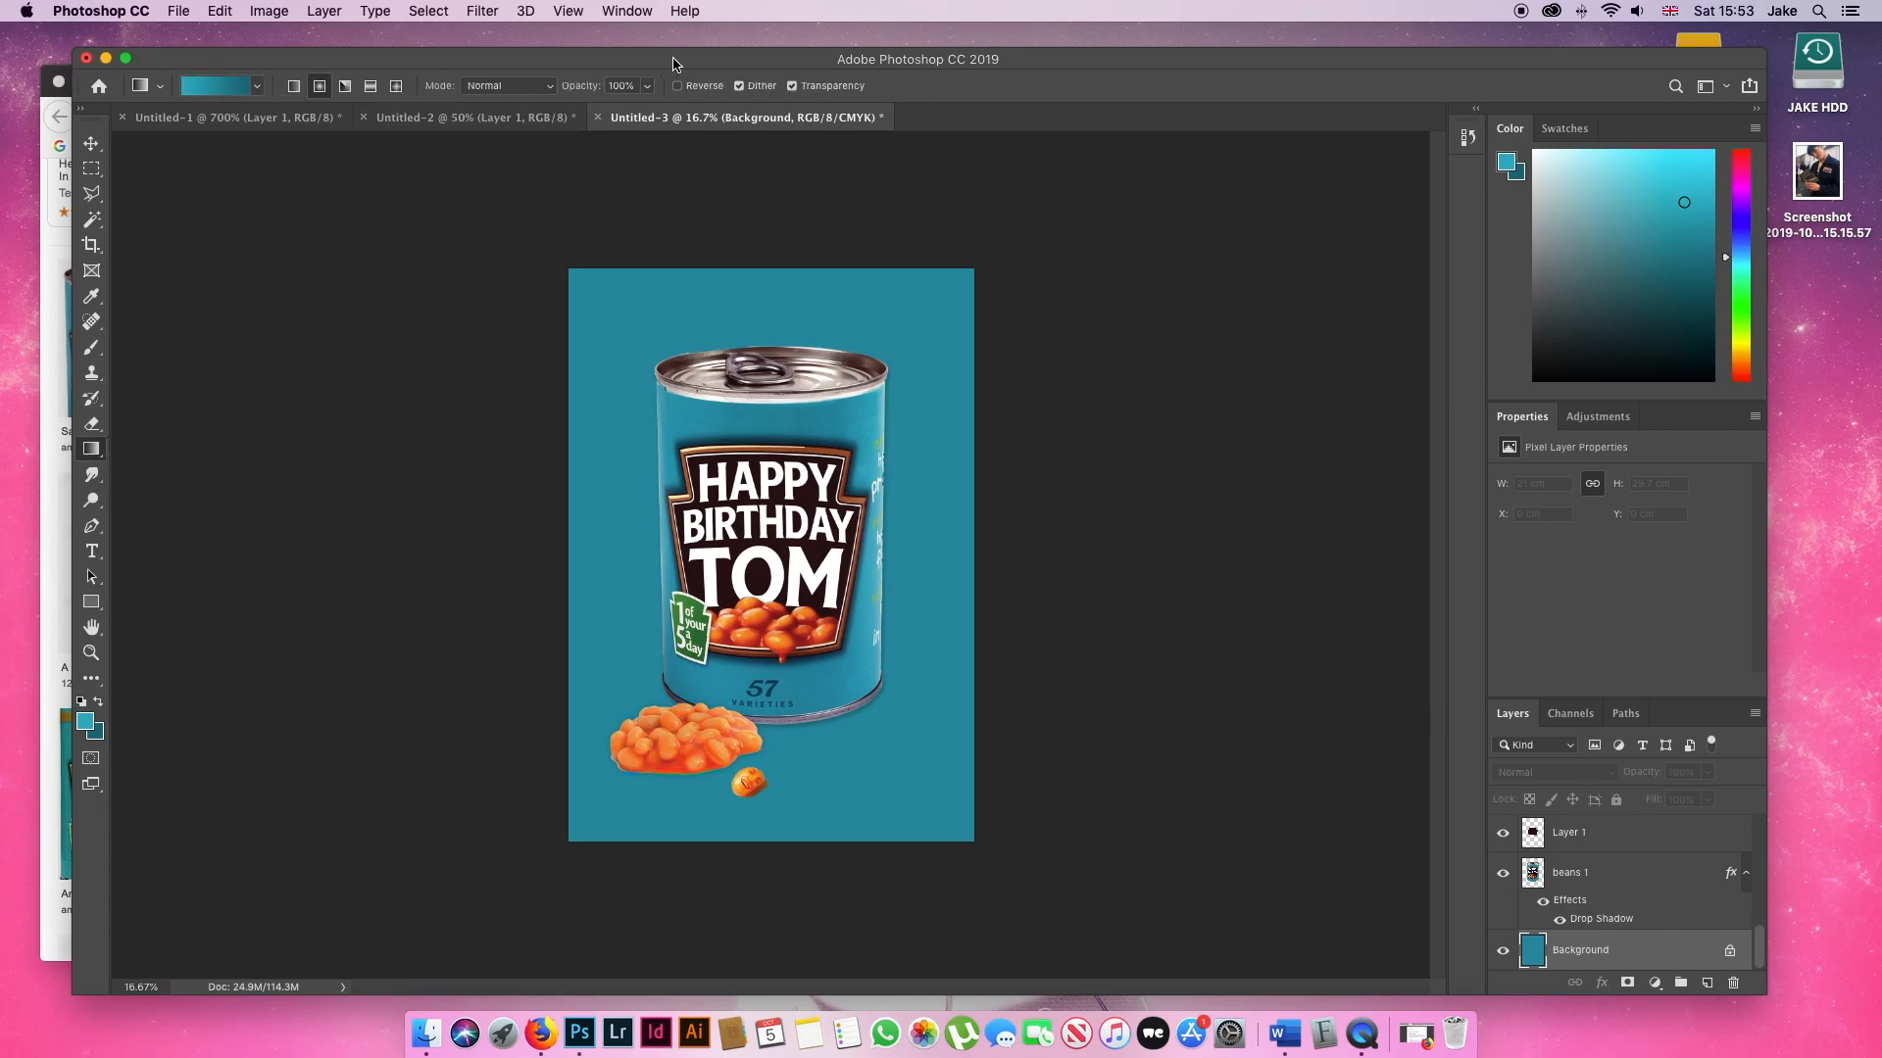
drag(966, 273, 722, 556)
drag(981, 267, 742, 576)
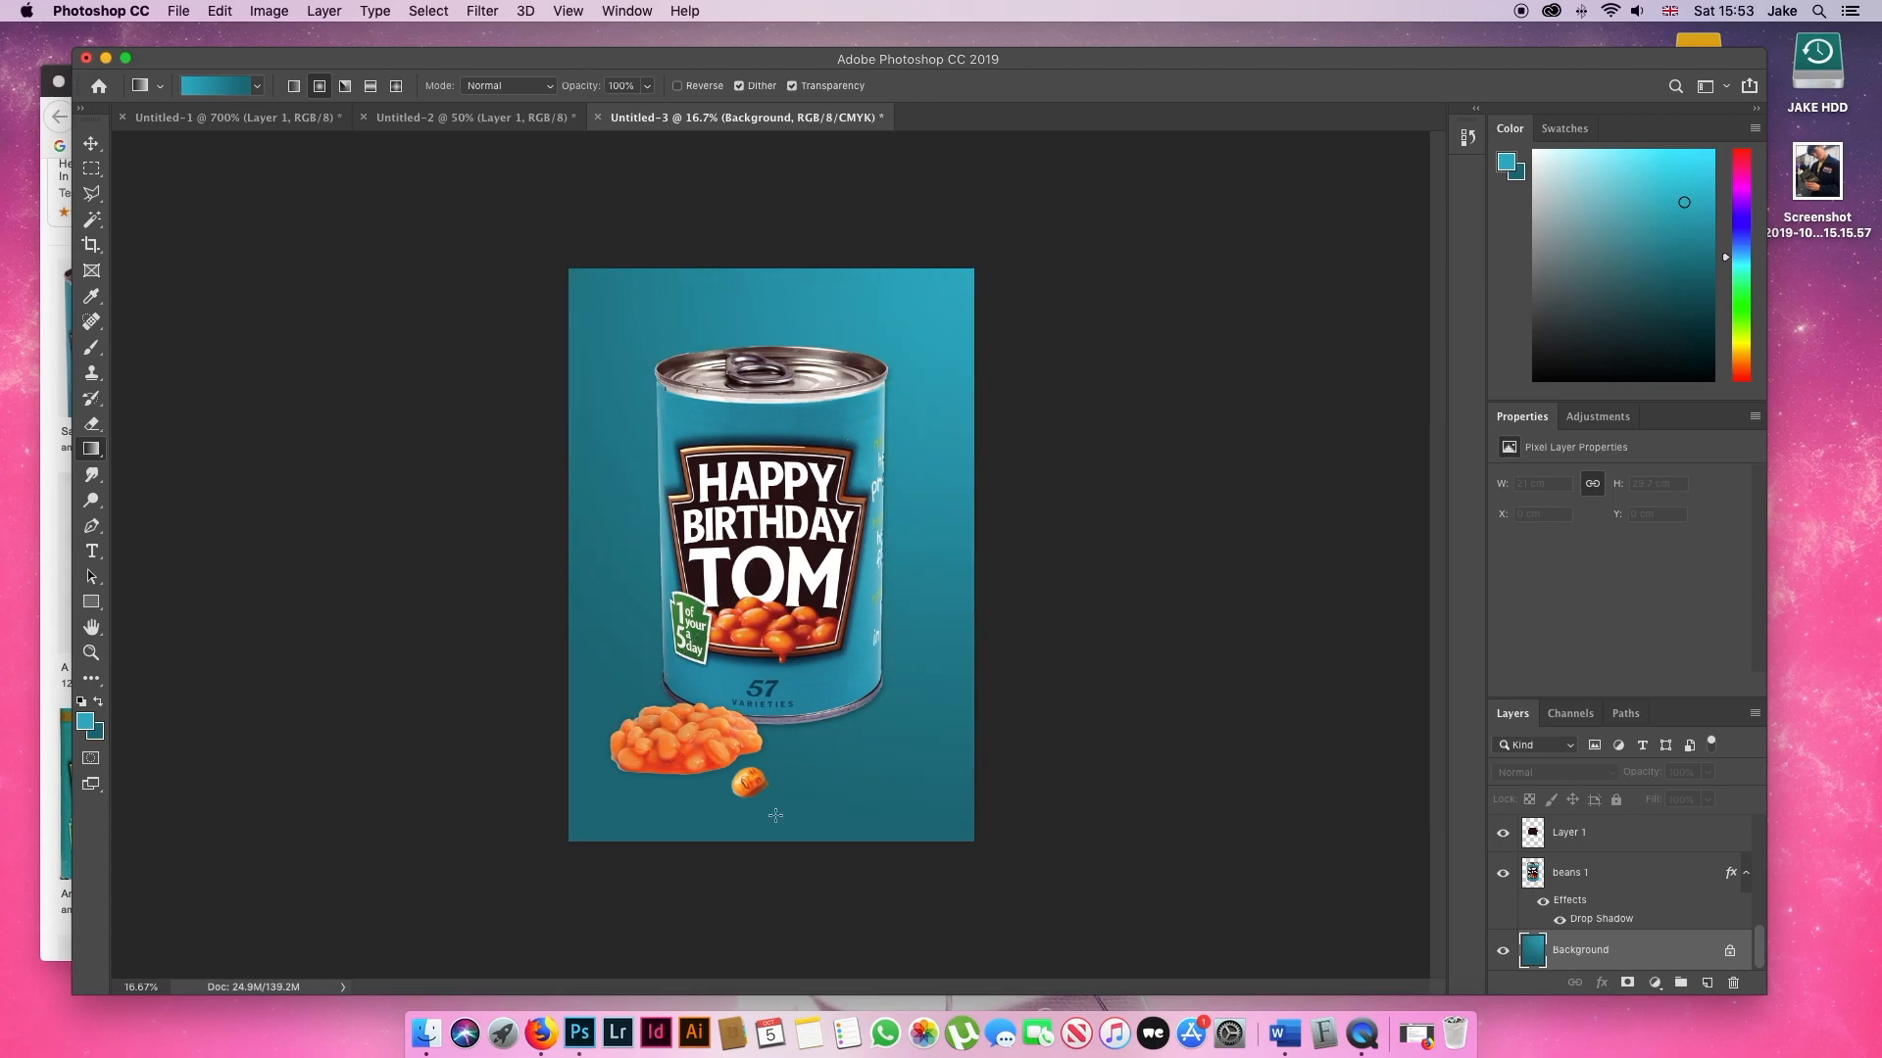
- Trace the bean pile's outline with the Pen tool and use it to remove the pale fringe on the bean pile layer
key(super+plus)
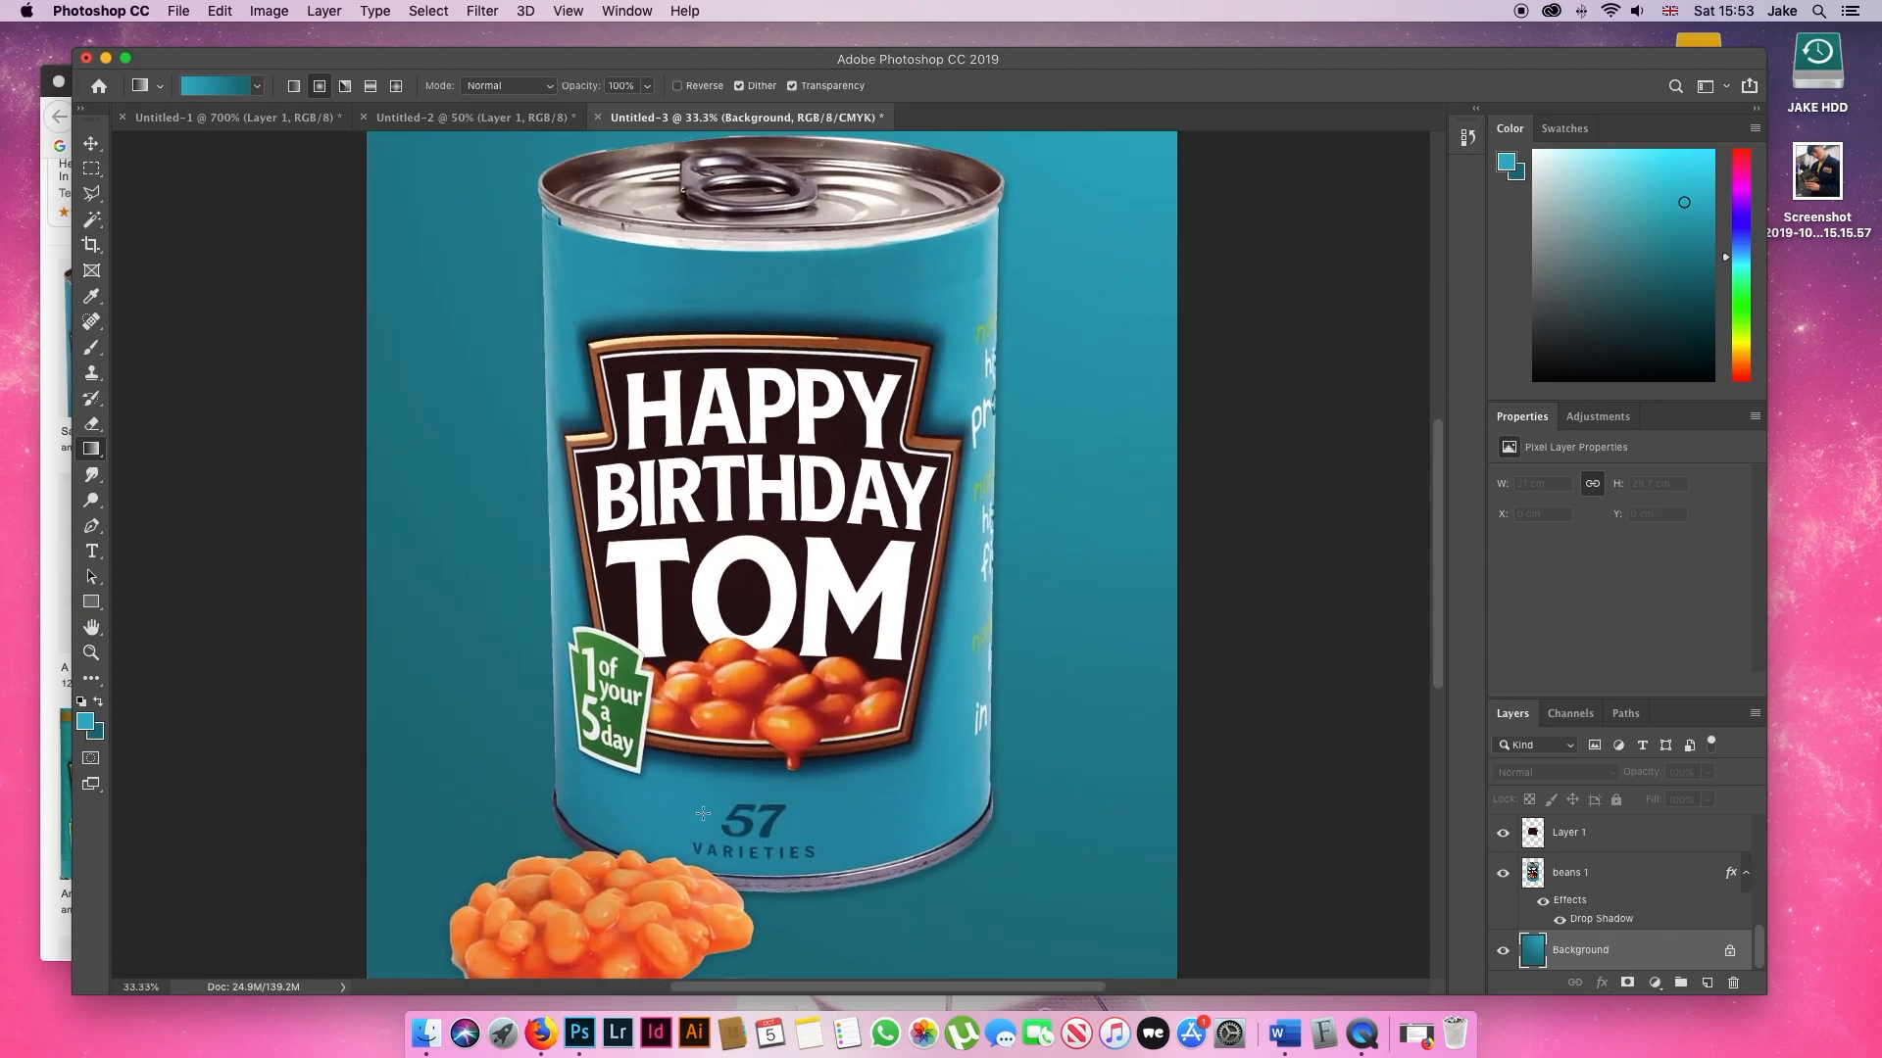
key(super+plus)
scroll(532, 687, up, 5)
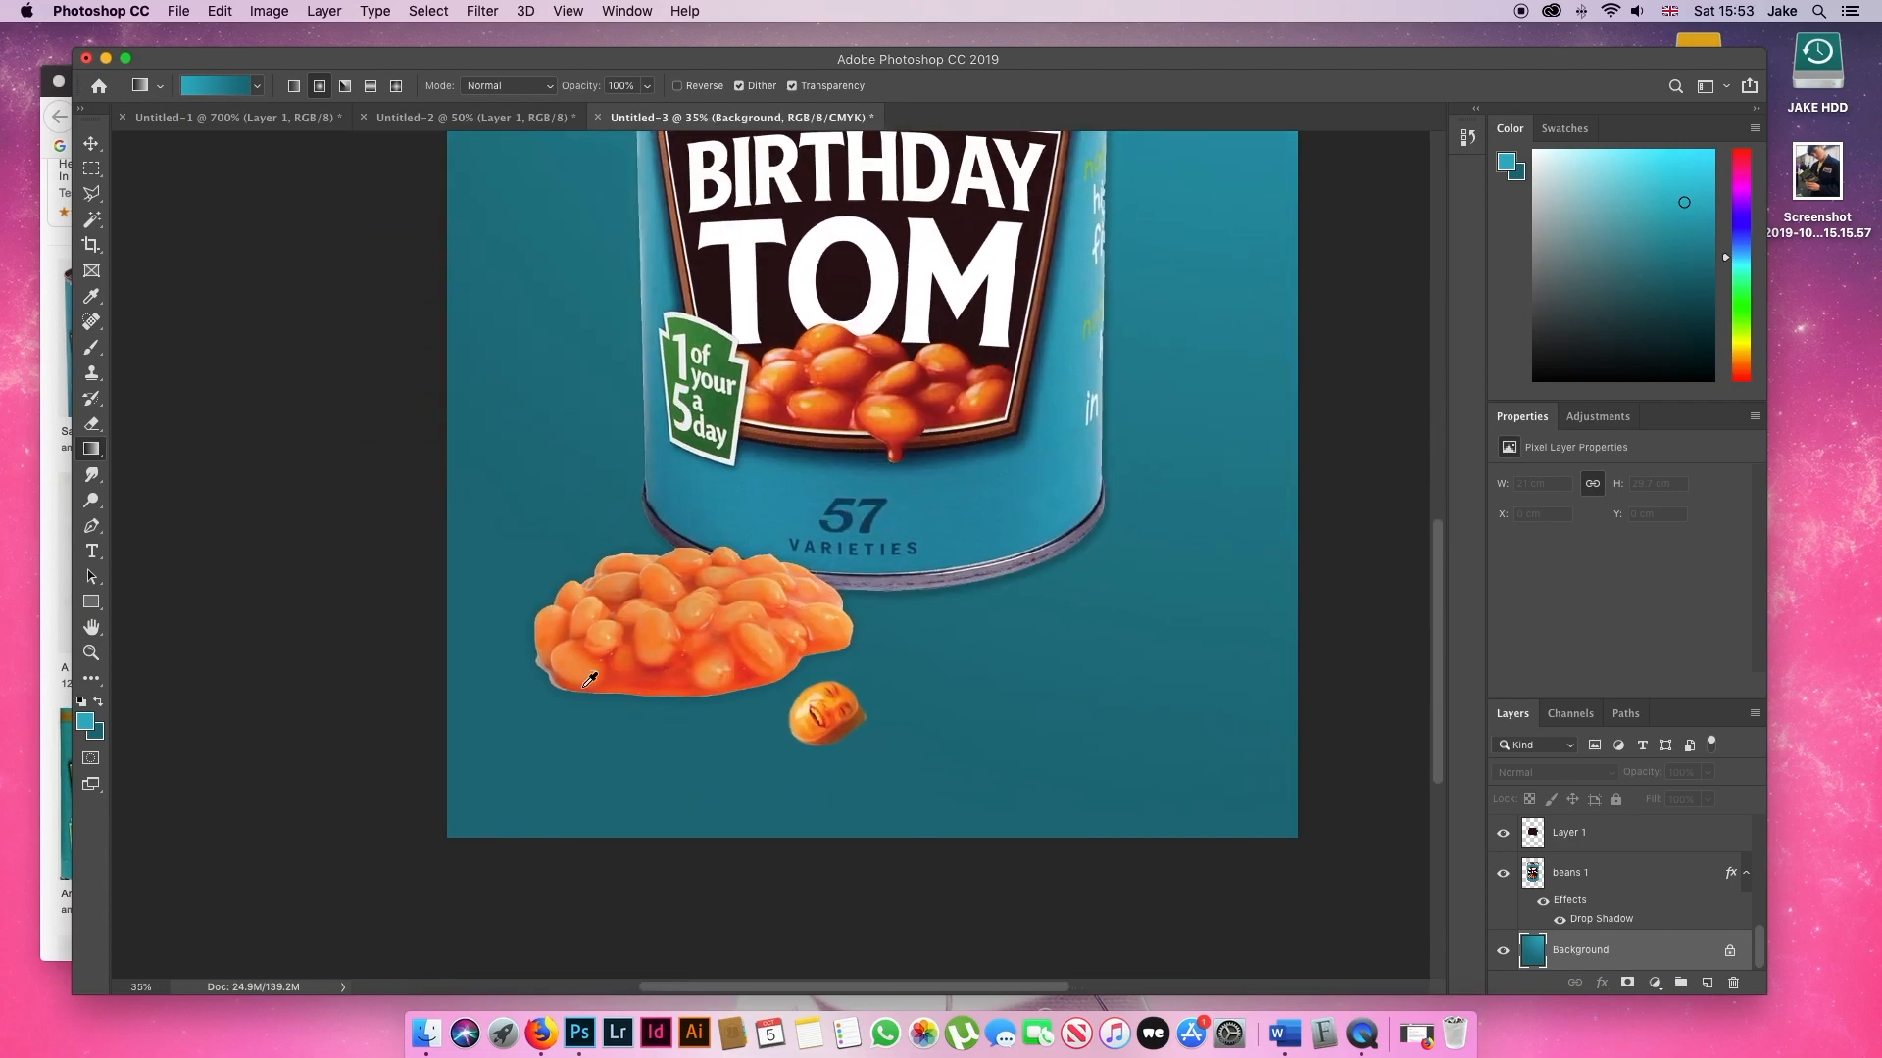
scroll(591, 676, up, 6)
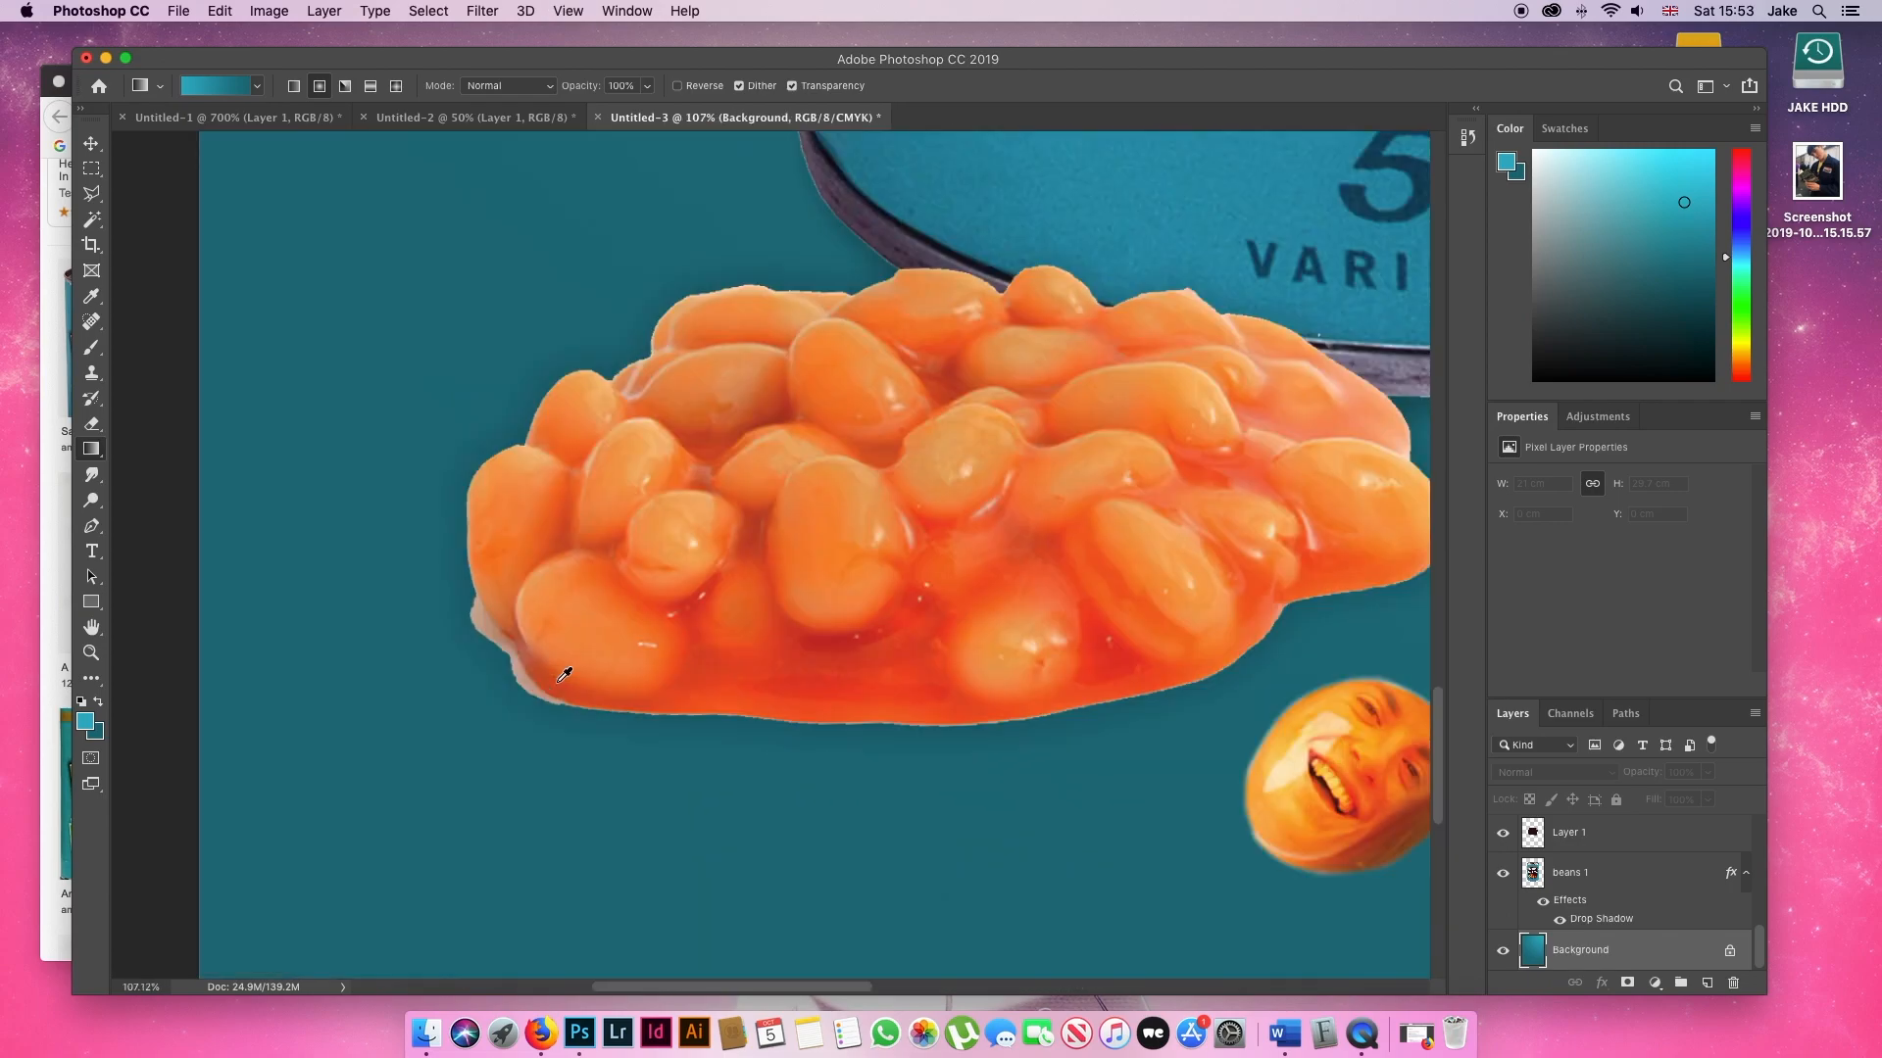
key(p)
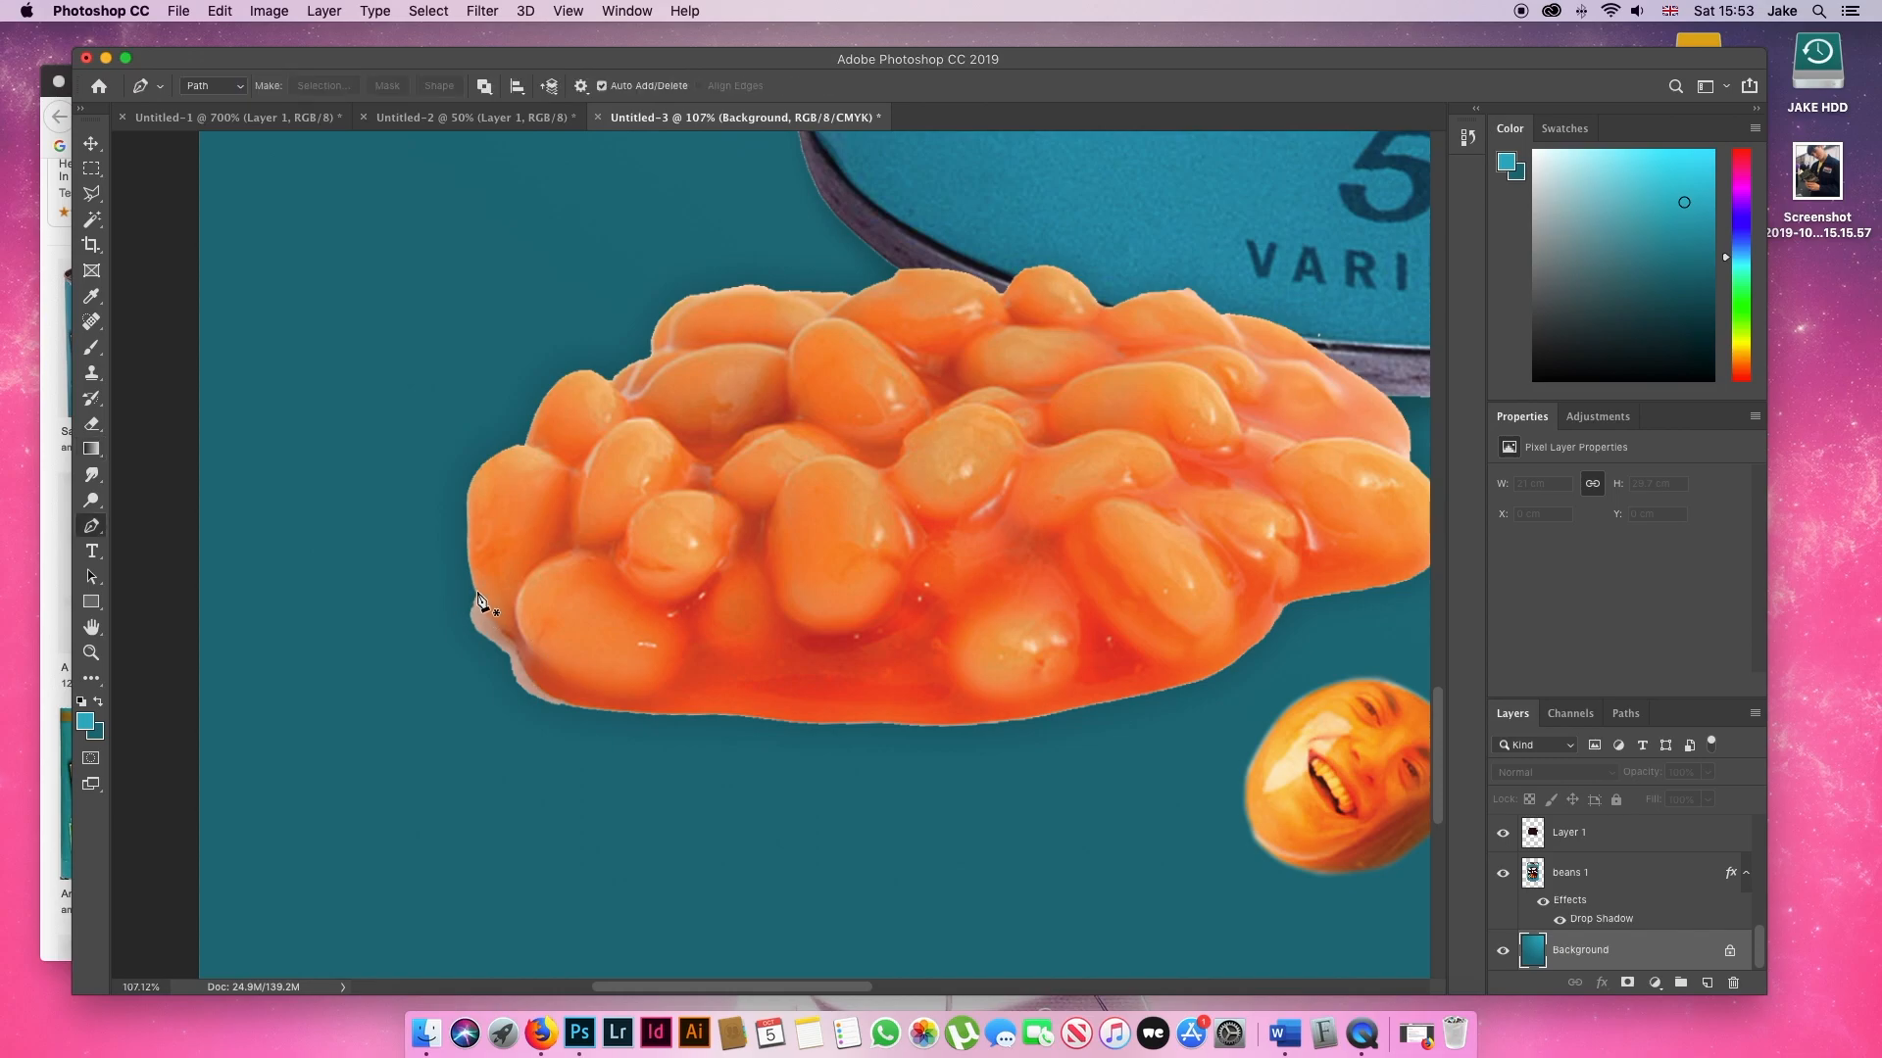
click(474, 590)
click(499, 625)
click(516, 650)
click(545, 690)
click(587, 706)
click(676, 712)
click(769, 717)
click(855, 721)
click(946, 721)
drag(1082, 707, 1092, 691)
drag(1111, 667, 1137, 663)
drag(1232, 645, 1260, 576)
drag(1242, 545, 1236, 538)
drag(1229, 531, 1228, 514)
drag(1210, 468, 1122, 409)
drag(819, 365, 799, 352)
drag(754, 339, 723, 342)
drag(680, 359, 659, 365)
drag(629, 363, 535, 359)
drag(480, 388, 475, 403)
click(293, 658)
right_click(365, 630)
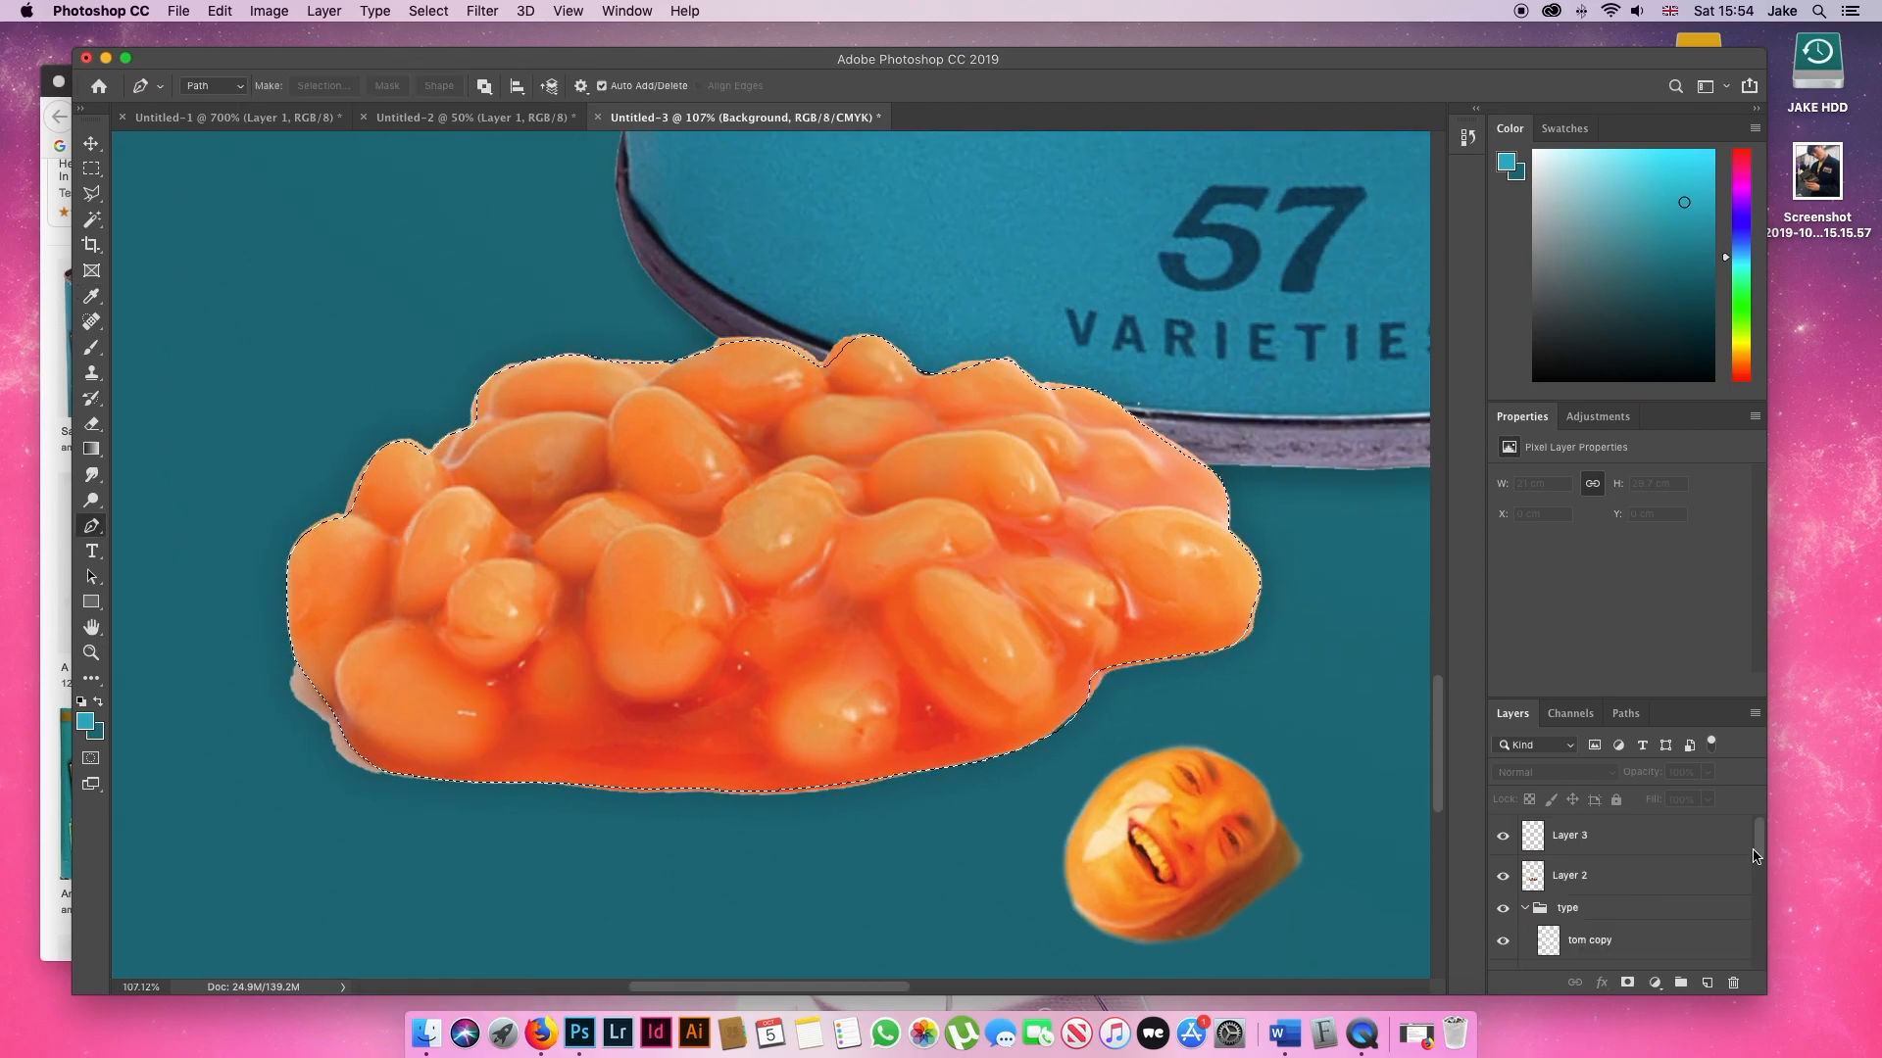
key(super+d)
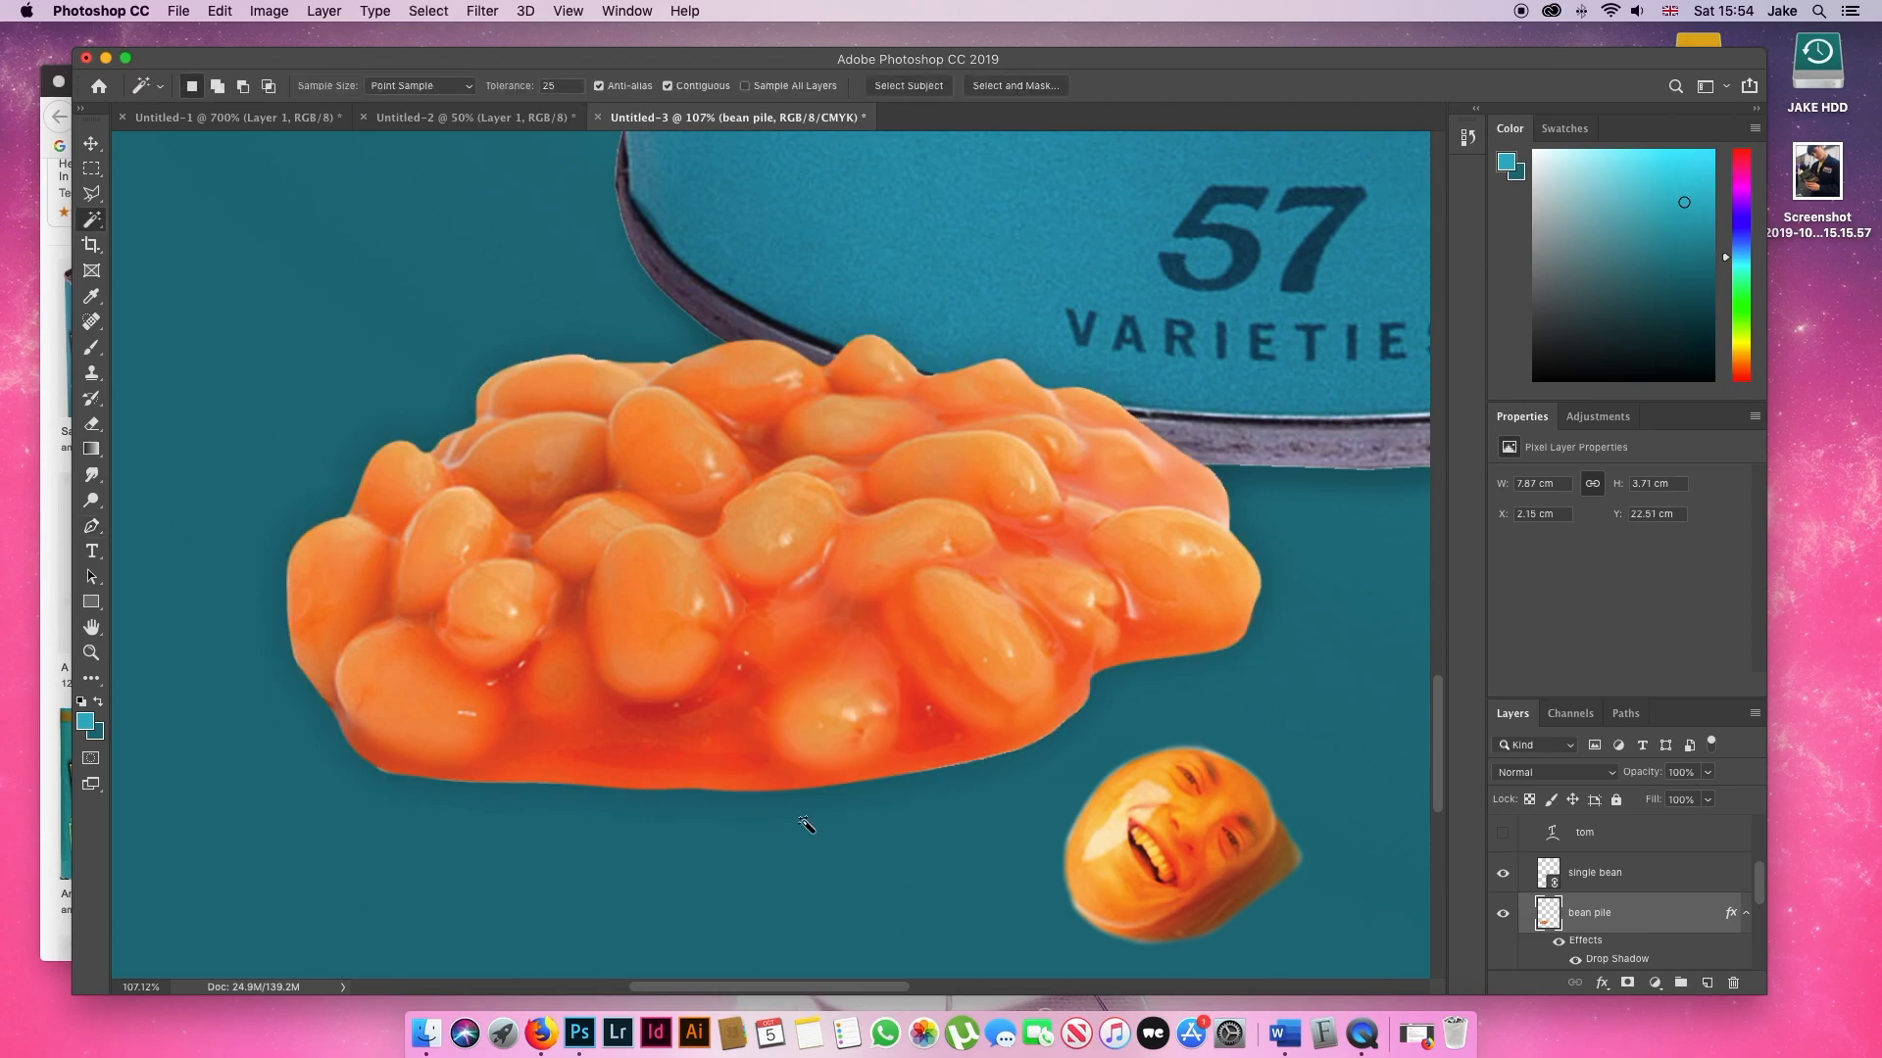
- Examine the whole card, checking the can, bean pile and face bean against the gradient background
key(super+0)
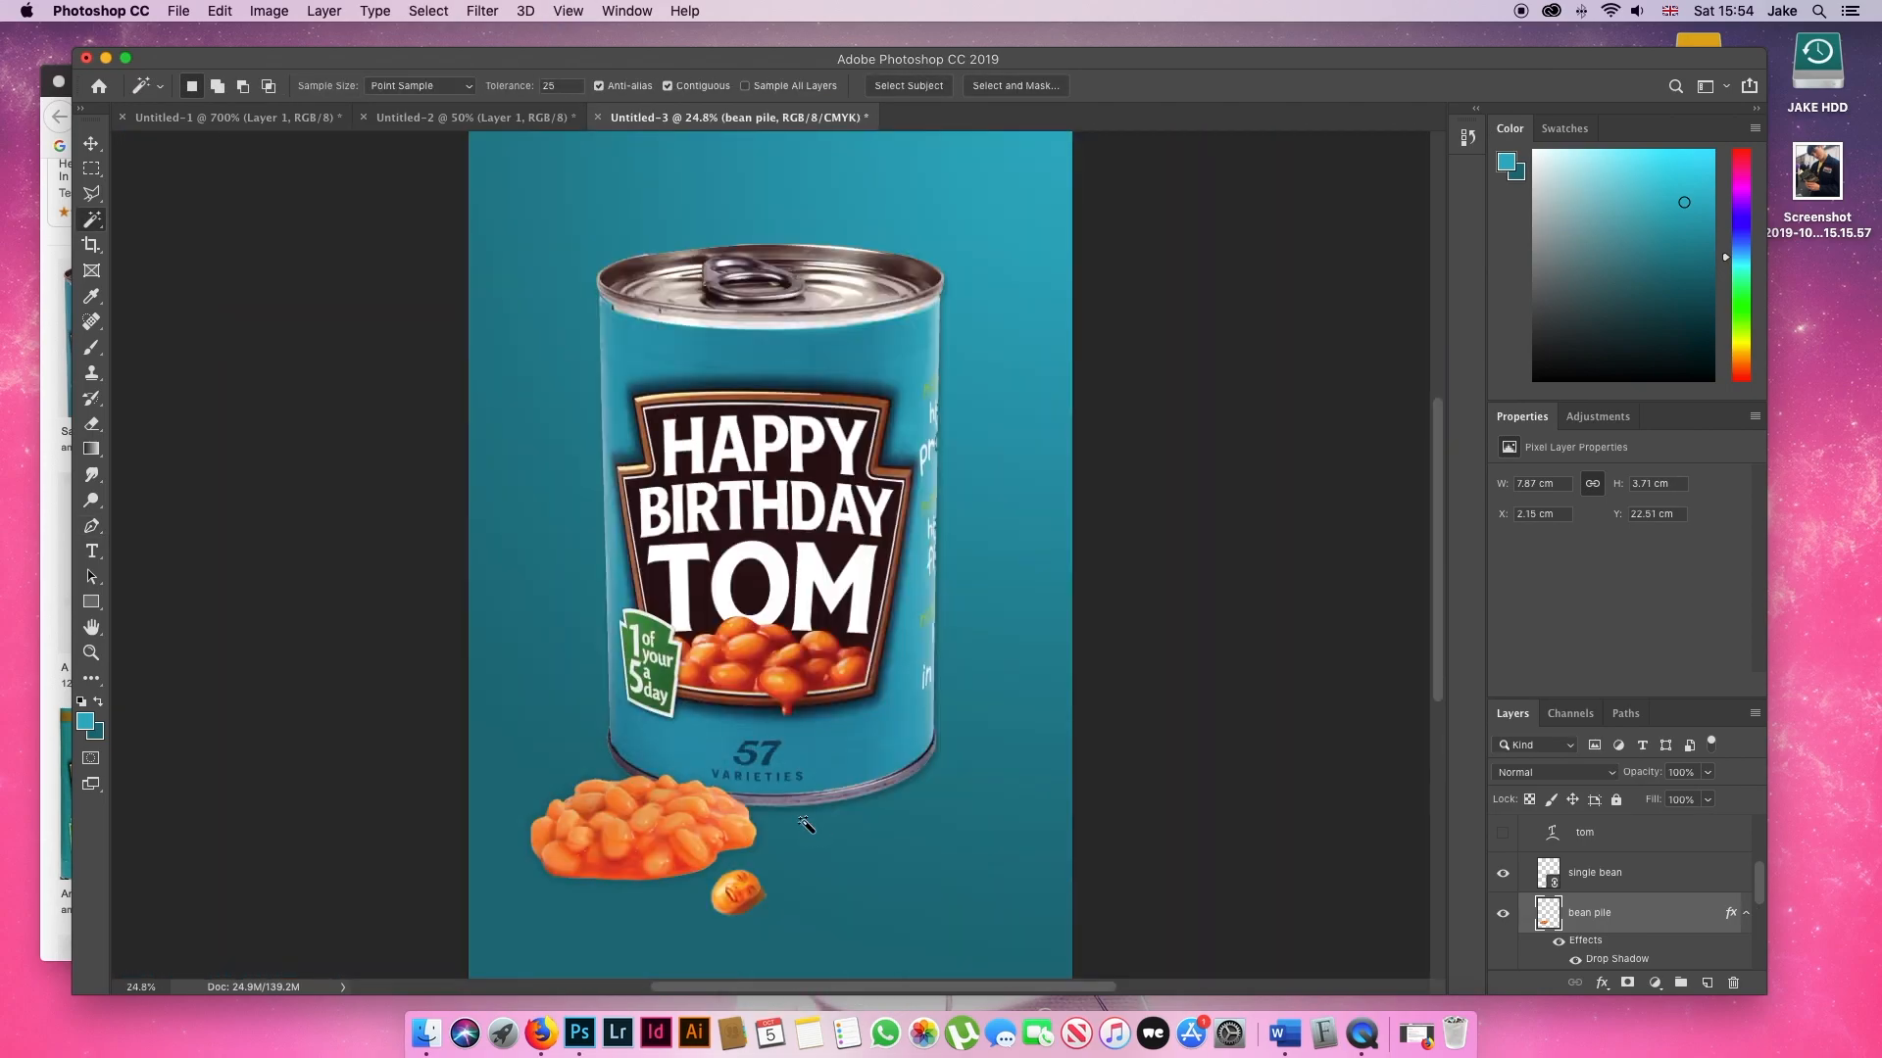
scroll(907, 802, down, 3)
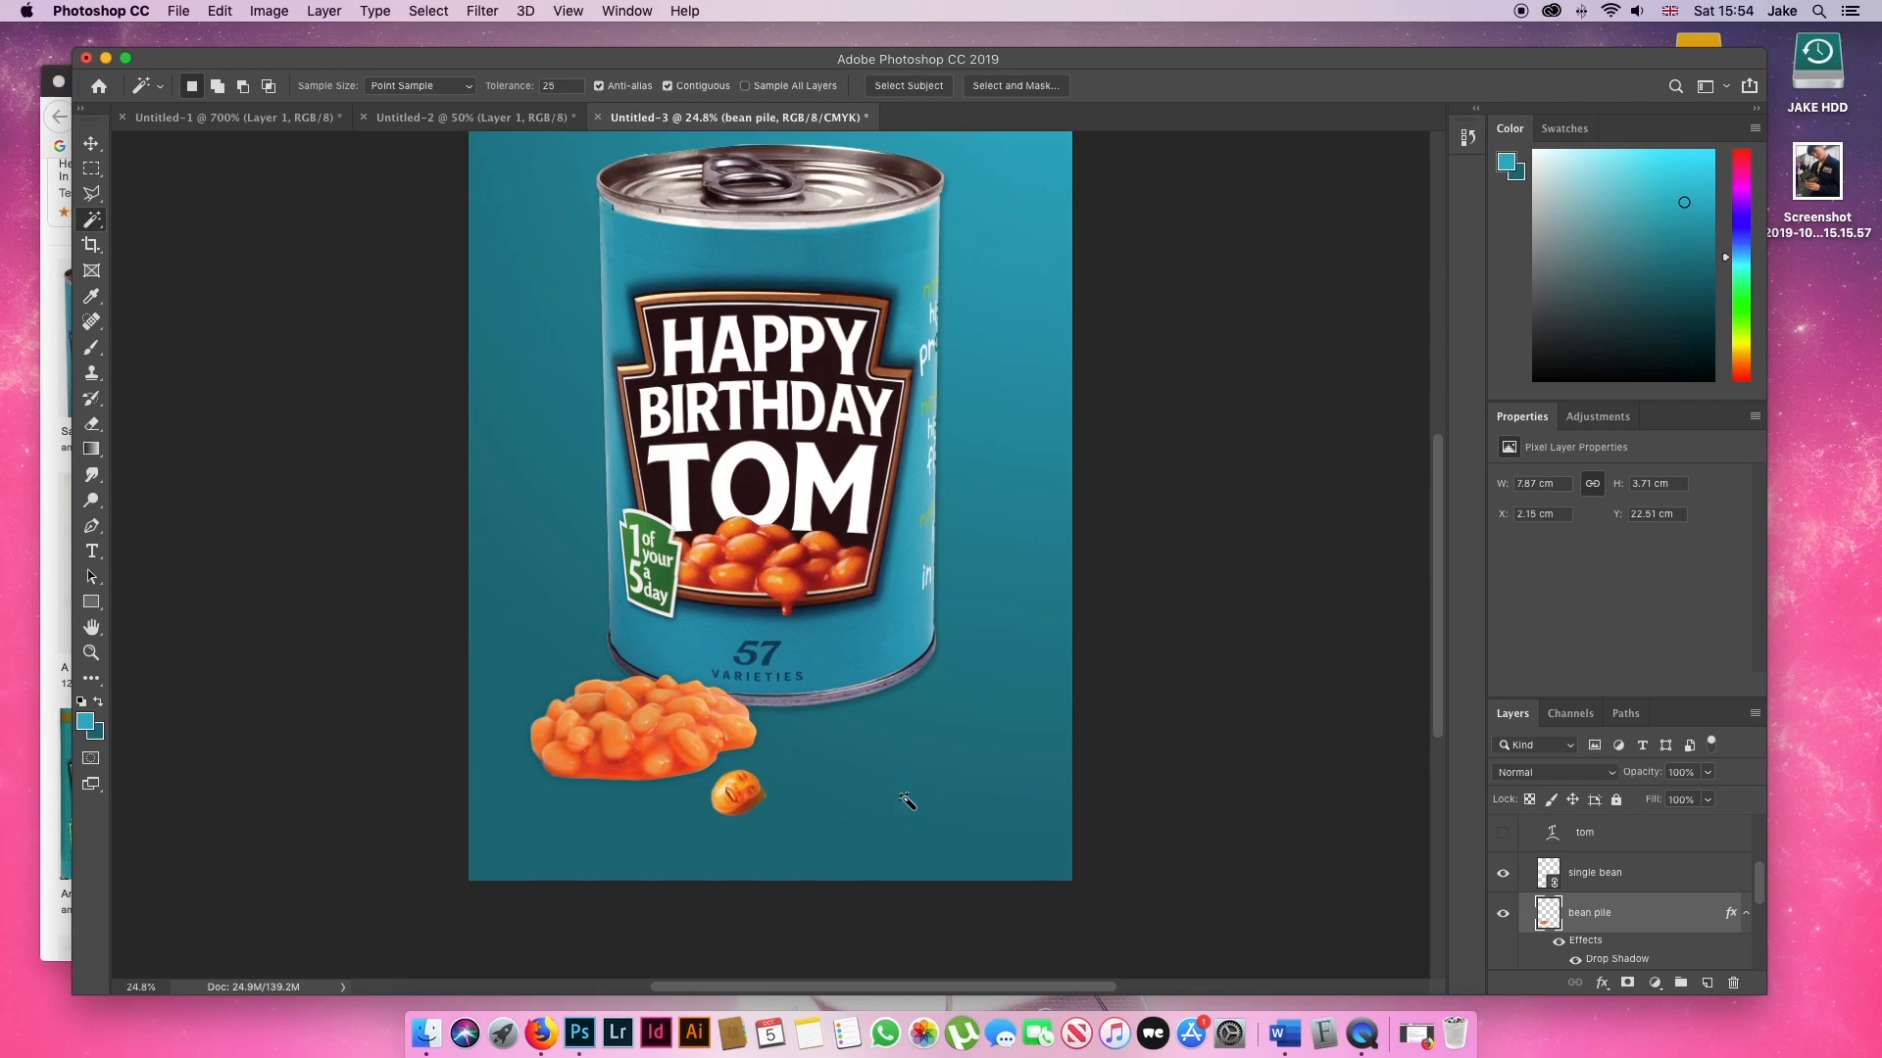
scroll(906, 802, up, 4)
scroll(907, 802, right, 1)
scroll(907, 801, down, 5)
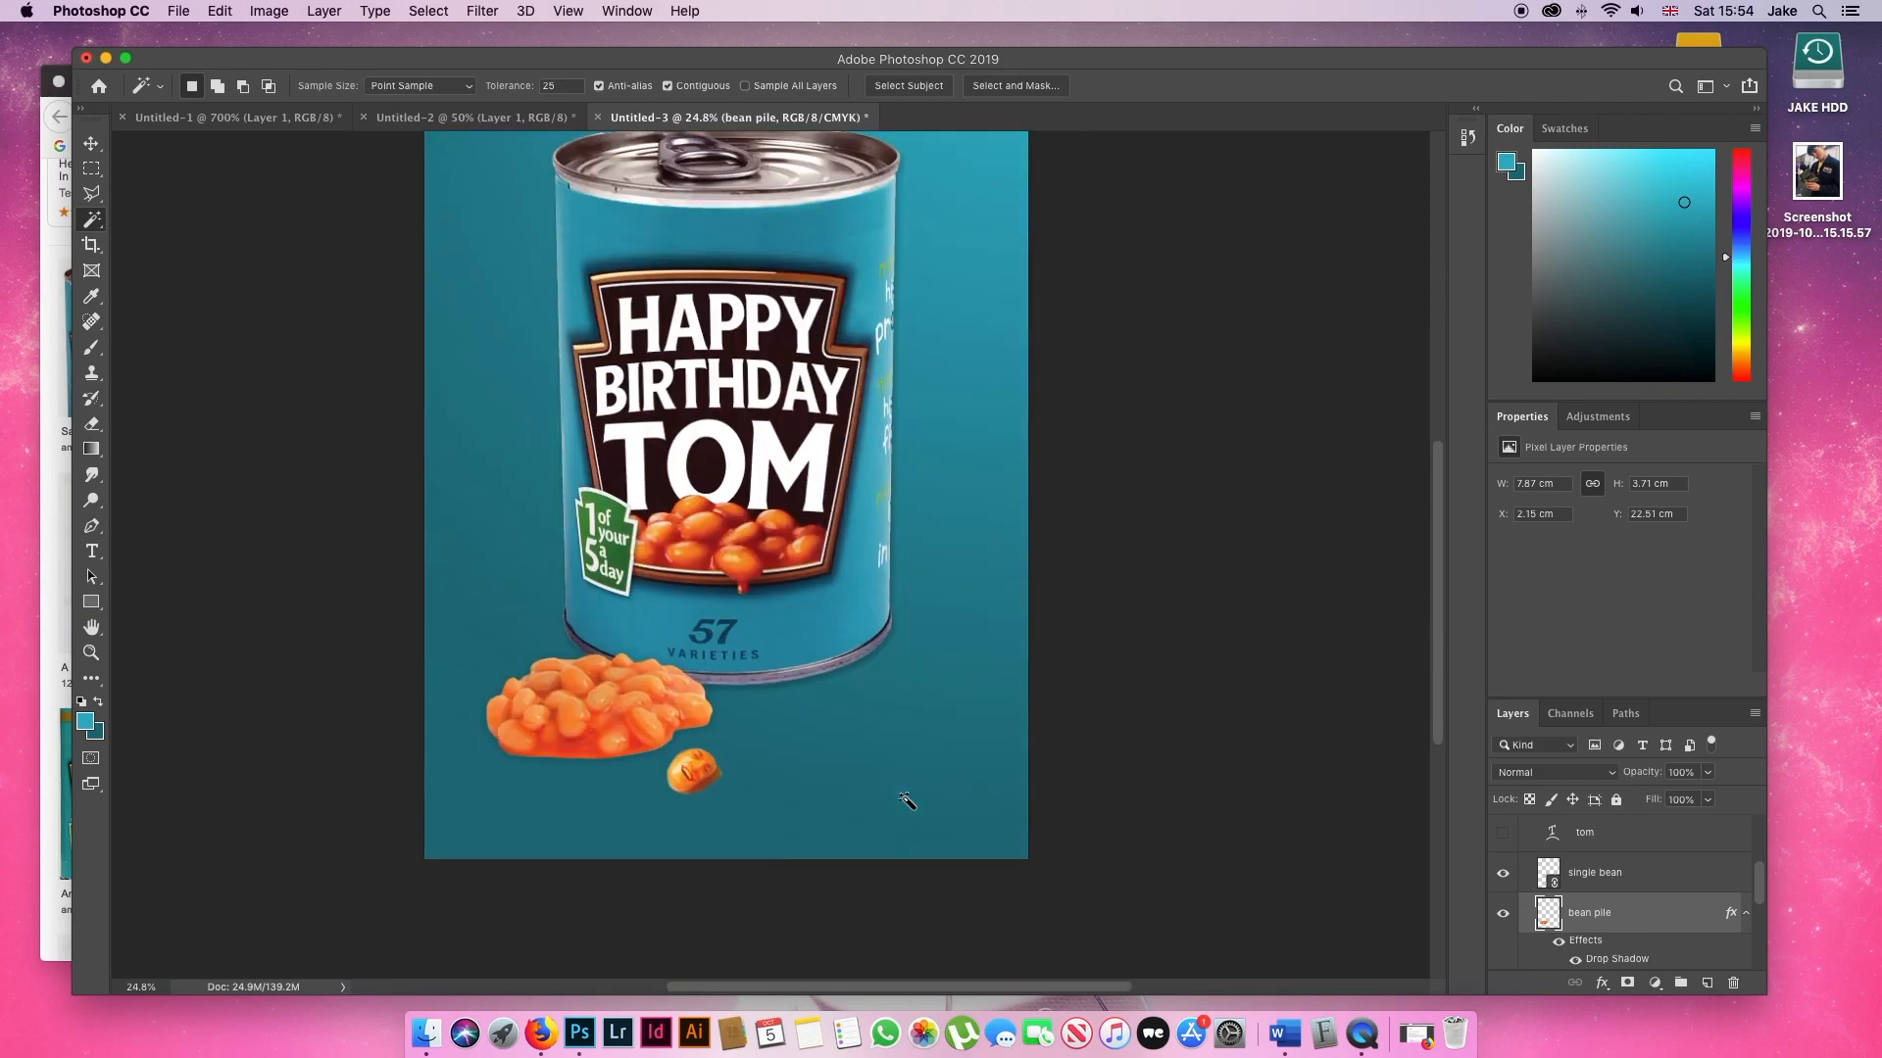
scroll(906, 803, left, 1)
key(super+minus)
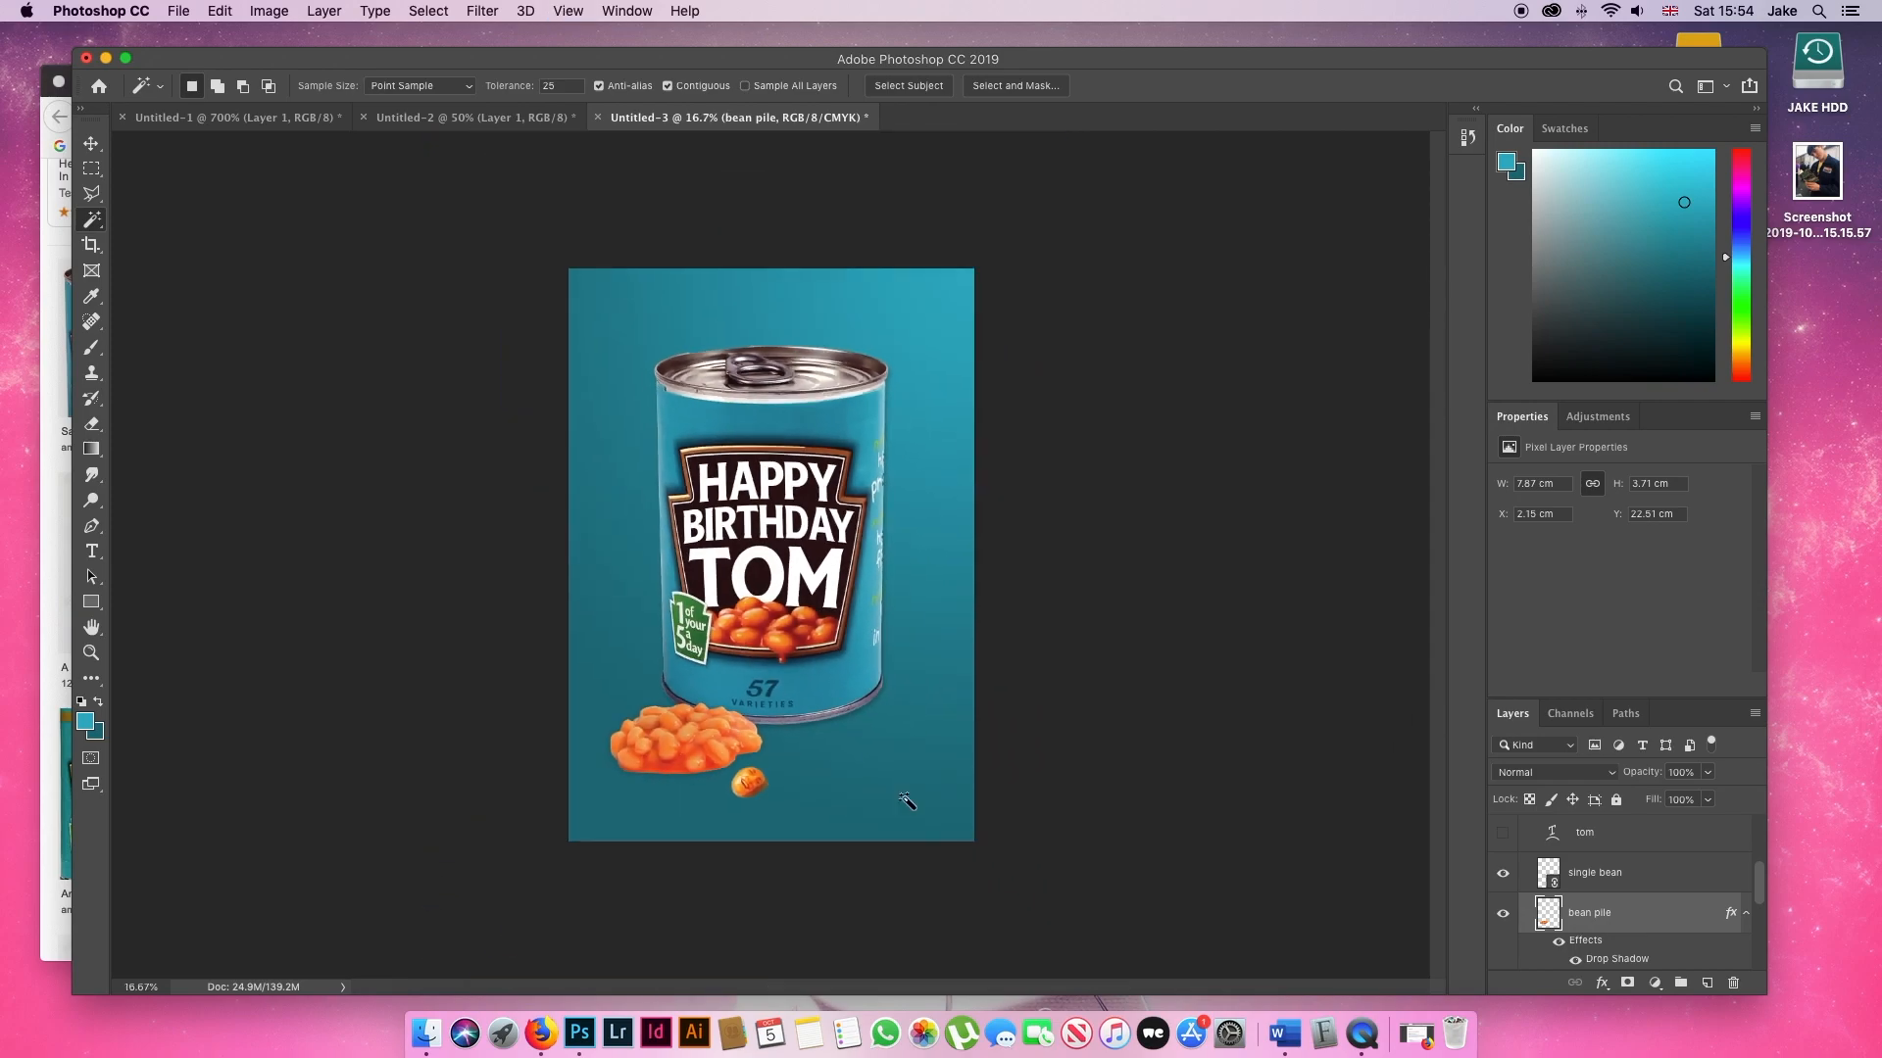